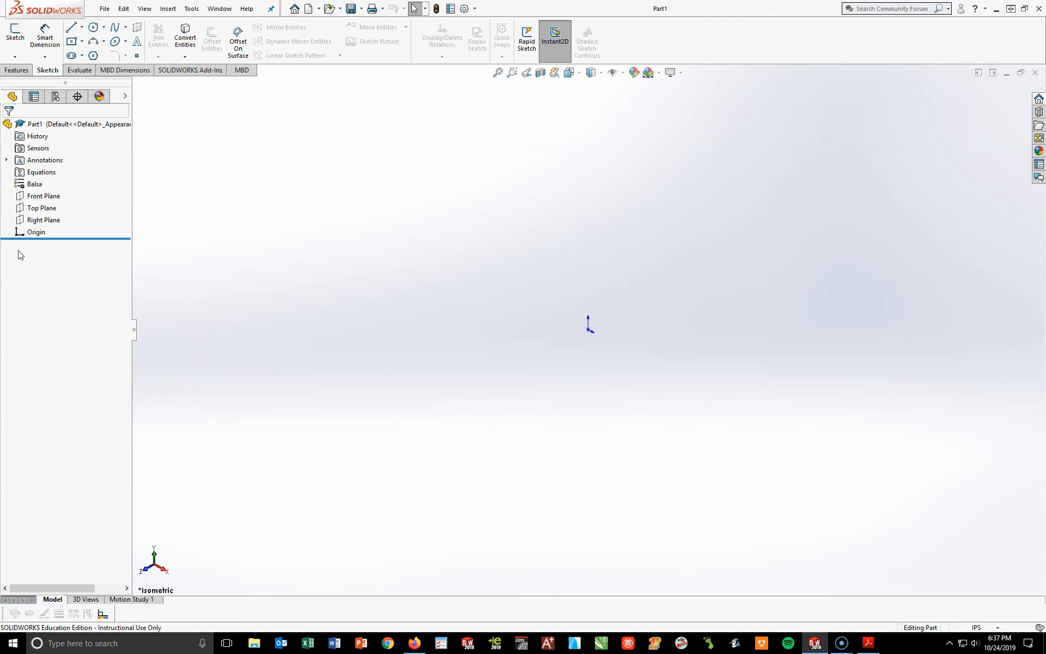
Step: Preview the Front, Top and Right planes to compare their orientations
click(31, 198)
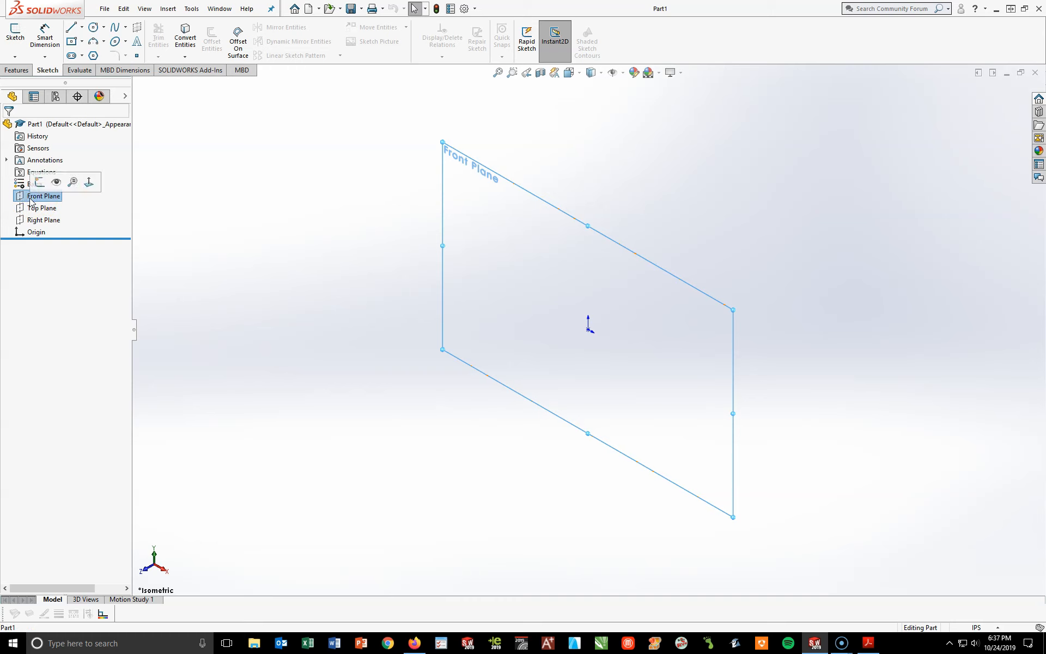
click(42, 208)
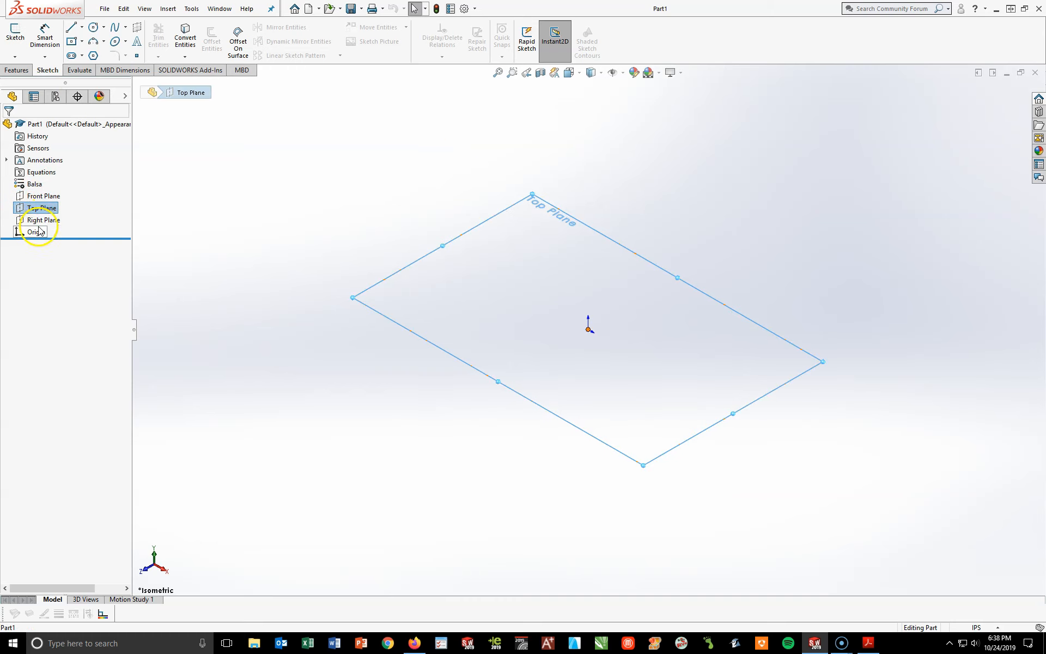
click(39, 221)
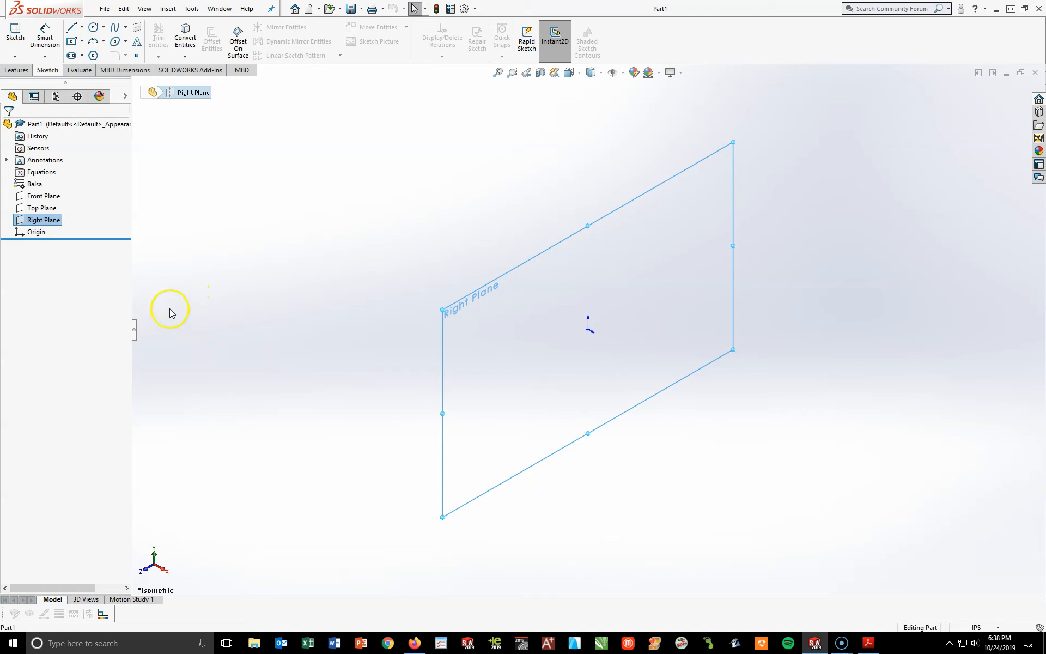
click(43, 196)
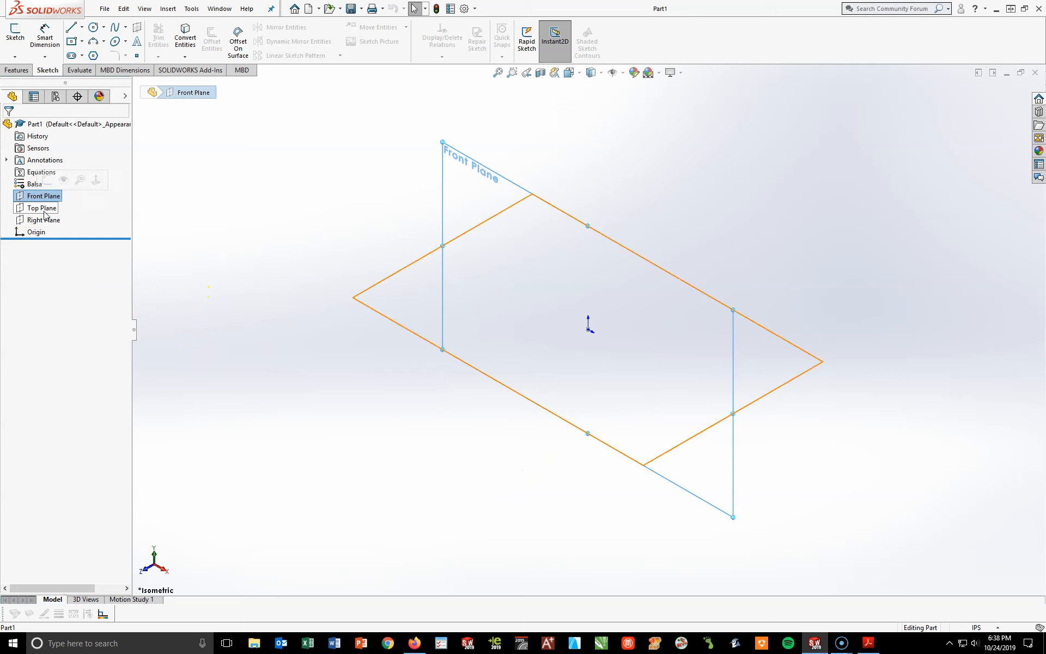
click(42, 209)
click(48, 220)
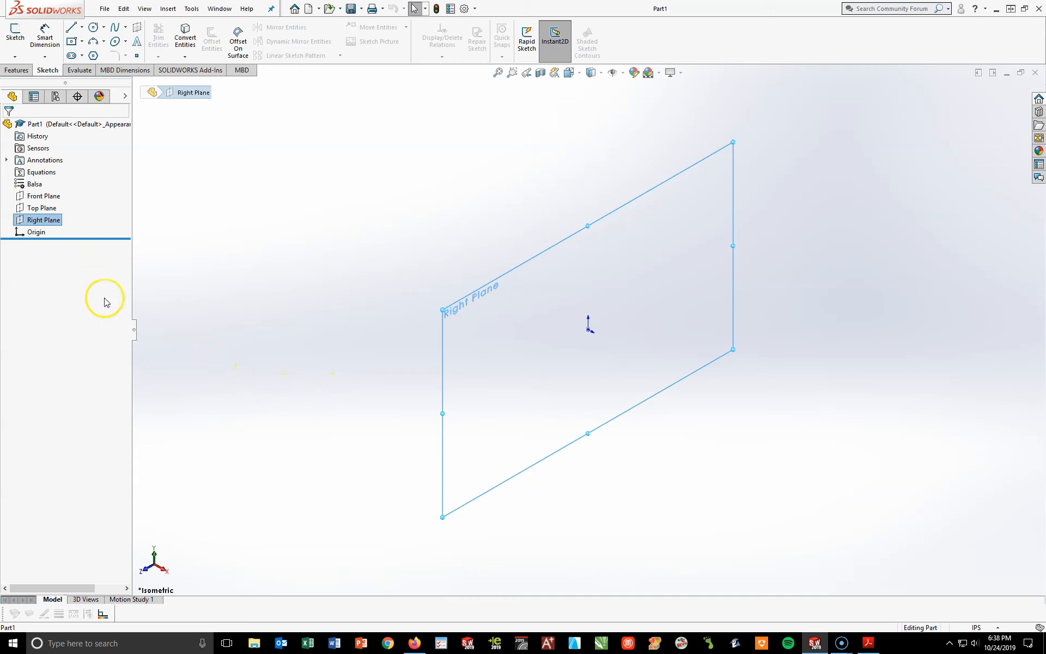
Step: Open a new sketch on the Front Plane
click(46, 198)
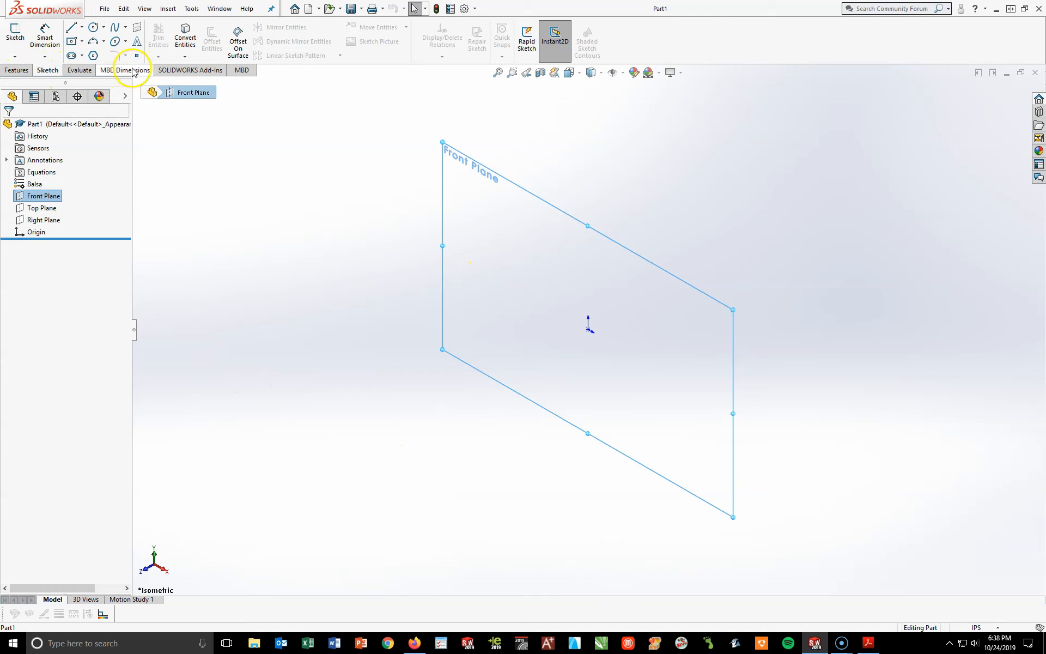
click(48, 69)
click(50, 69)
click(14, 37)
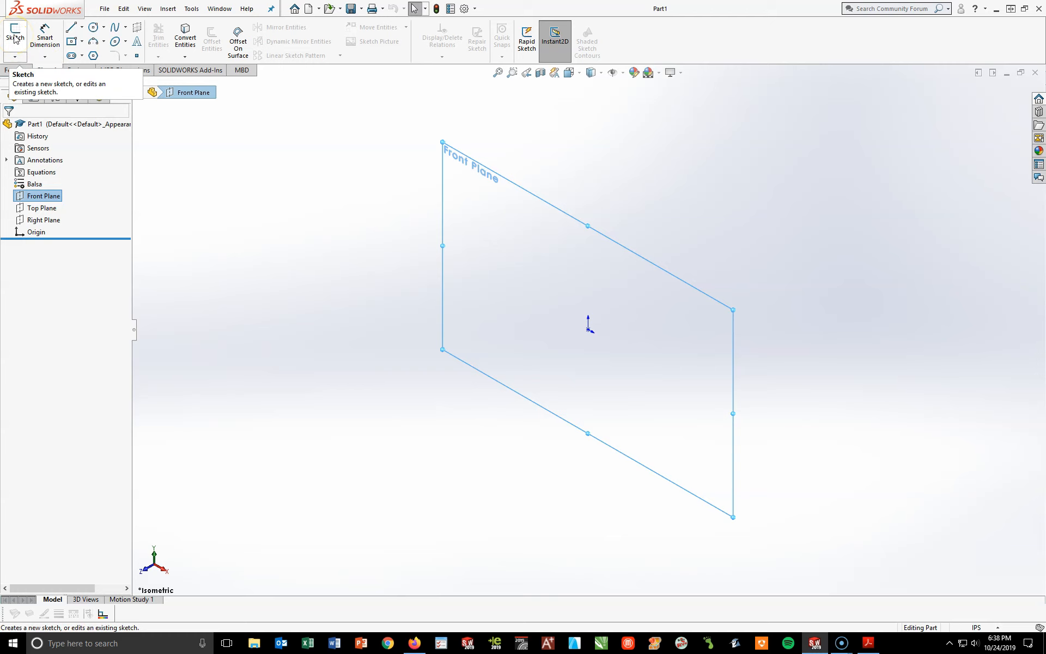
click(576, 276)
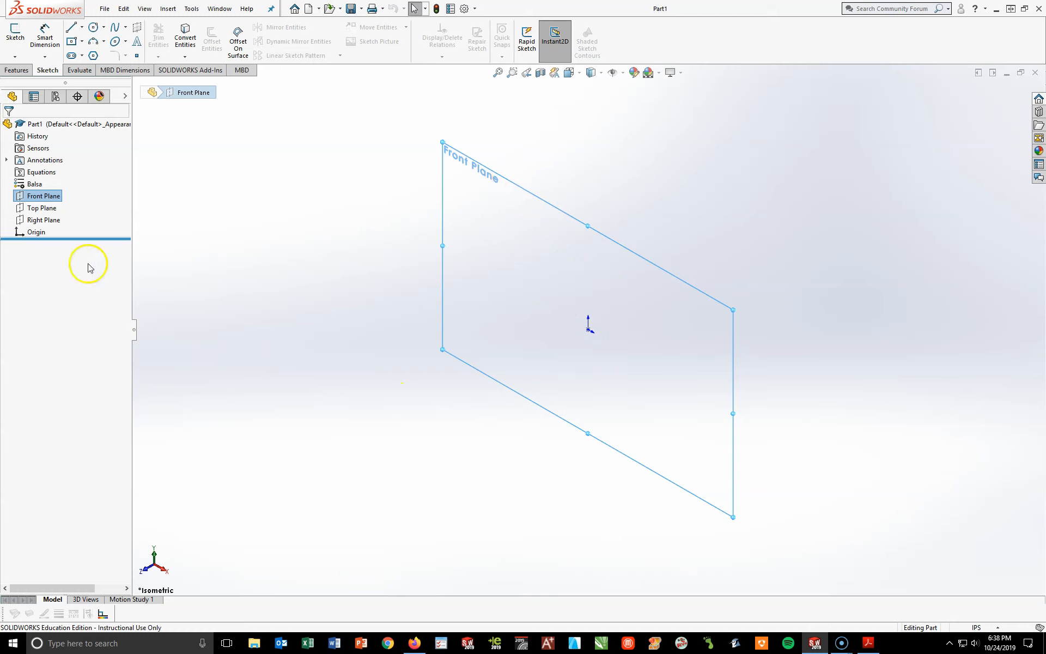
click(16, 36)
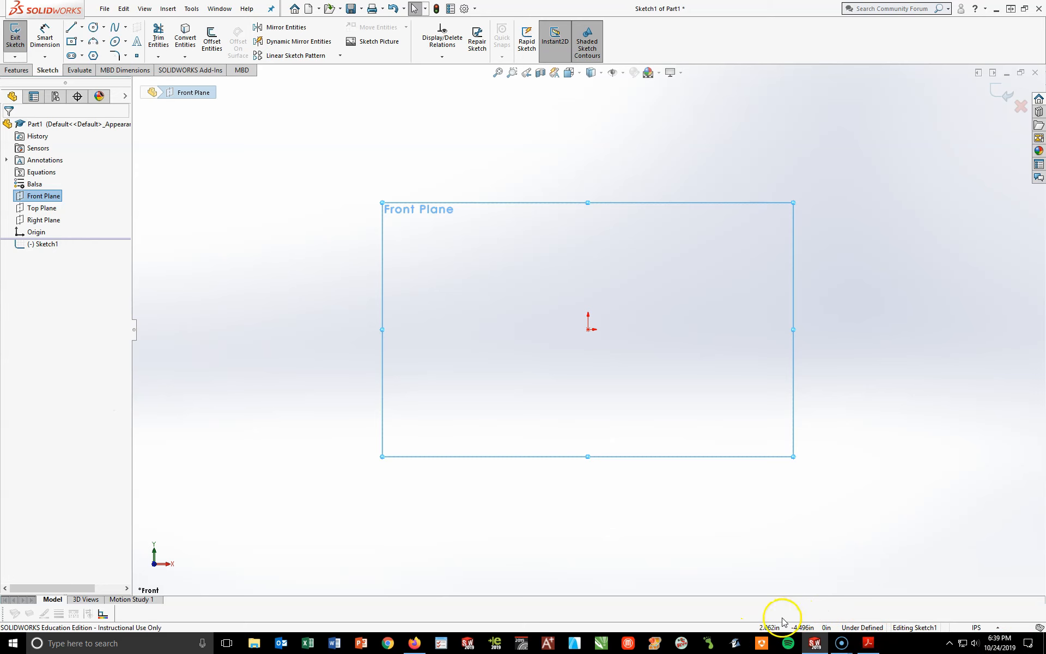
Step: Switch to Part_3-1.PDF in Acrobat Reader, examine the front view's profile, and return to the sketch
click(867, 644)
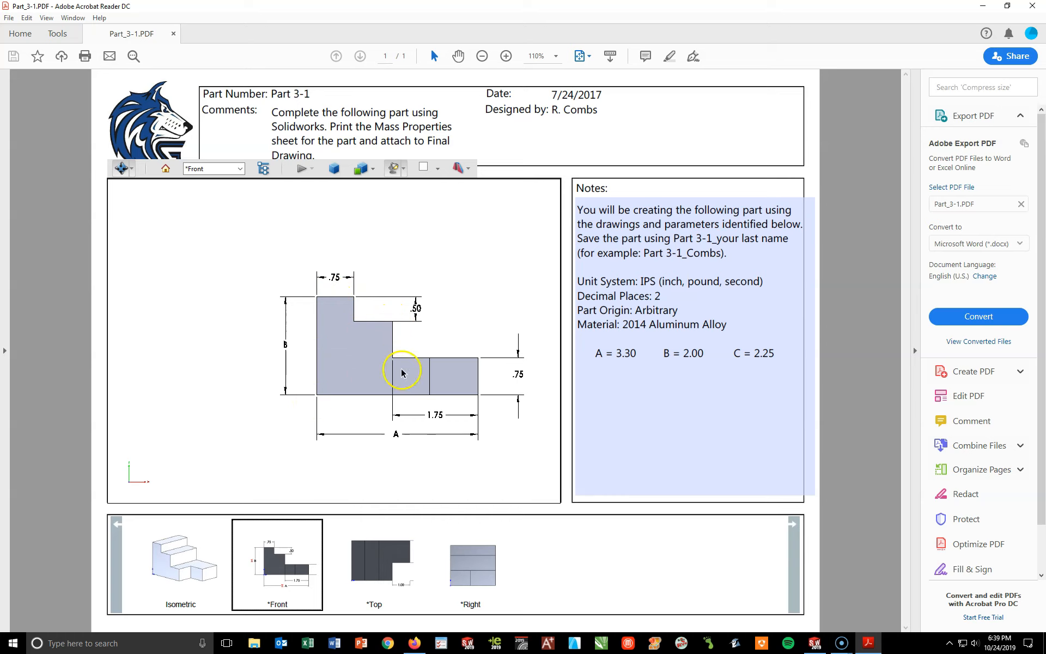
click(983, 7)
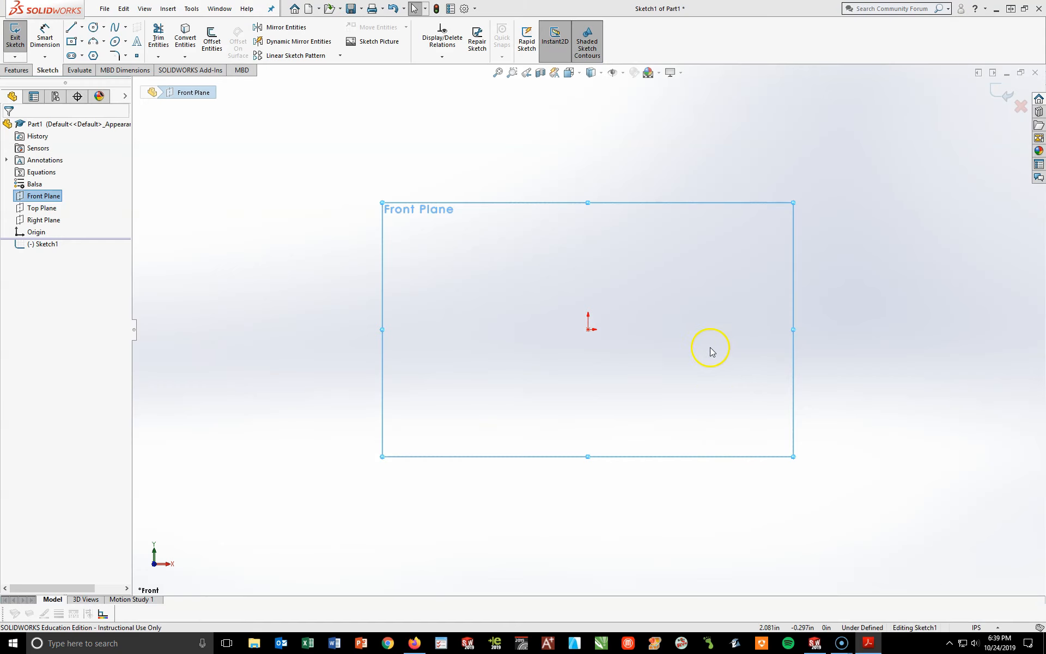
Step: Sketch a closed stair-shaped profile of eight horizontal and vertical lines starting and ending at the origin, about 3.12 in tall
click(71, 27)
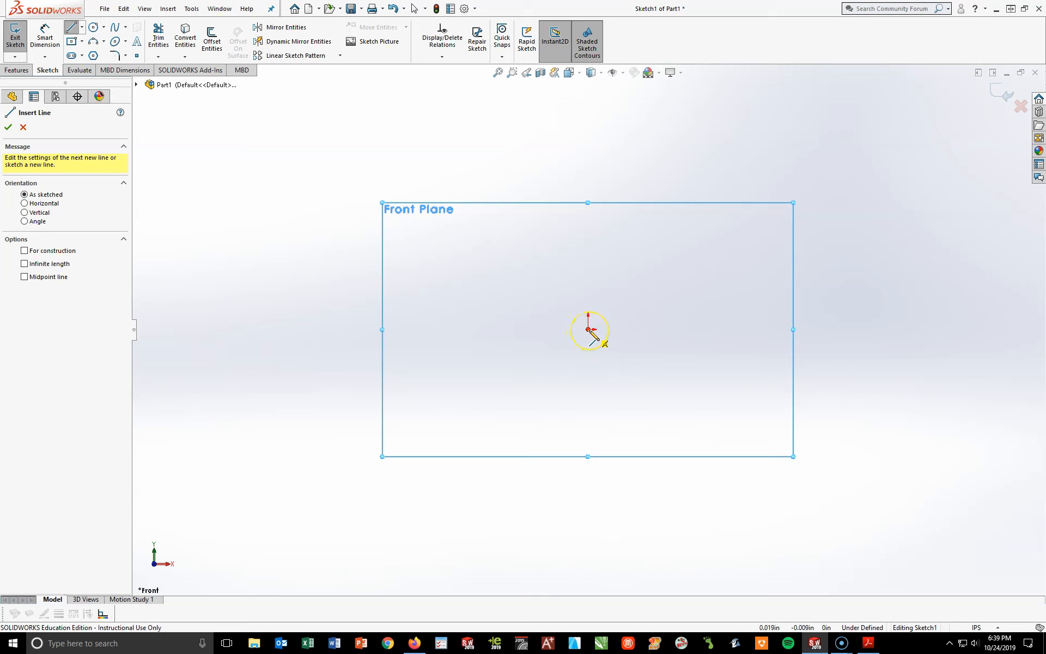
drag(589, 329, 886, 330)
click(886, 330)
click(888, 260)
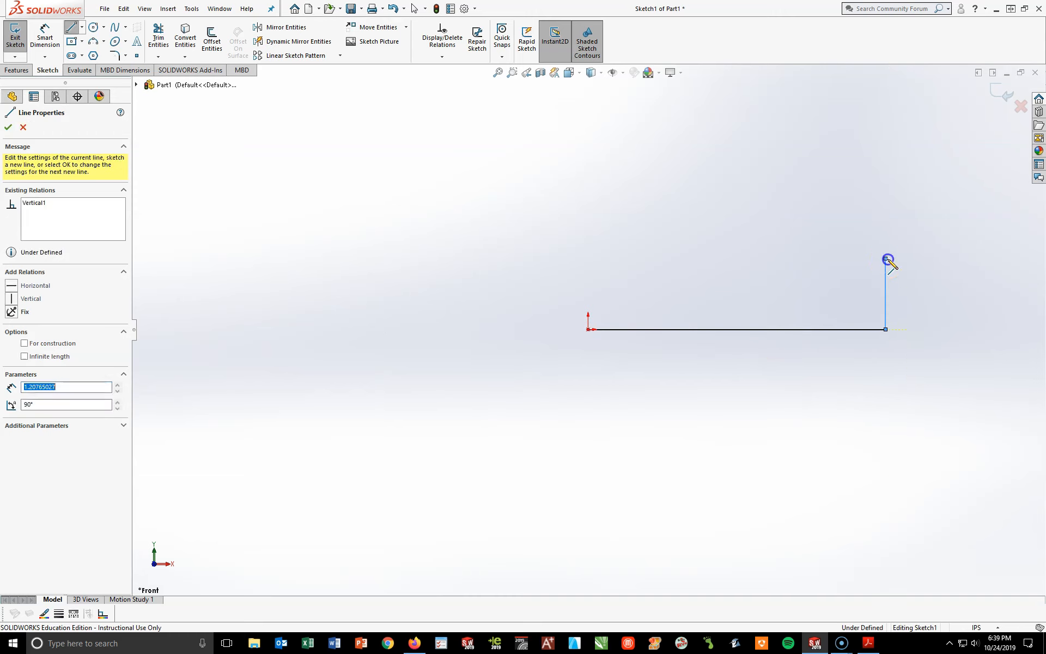
click(719, 259)
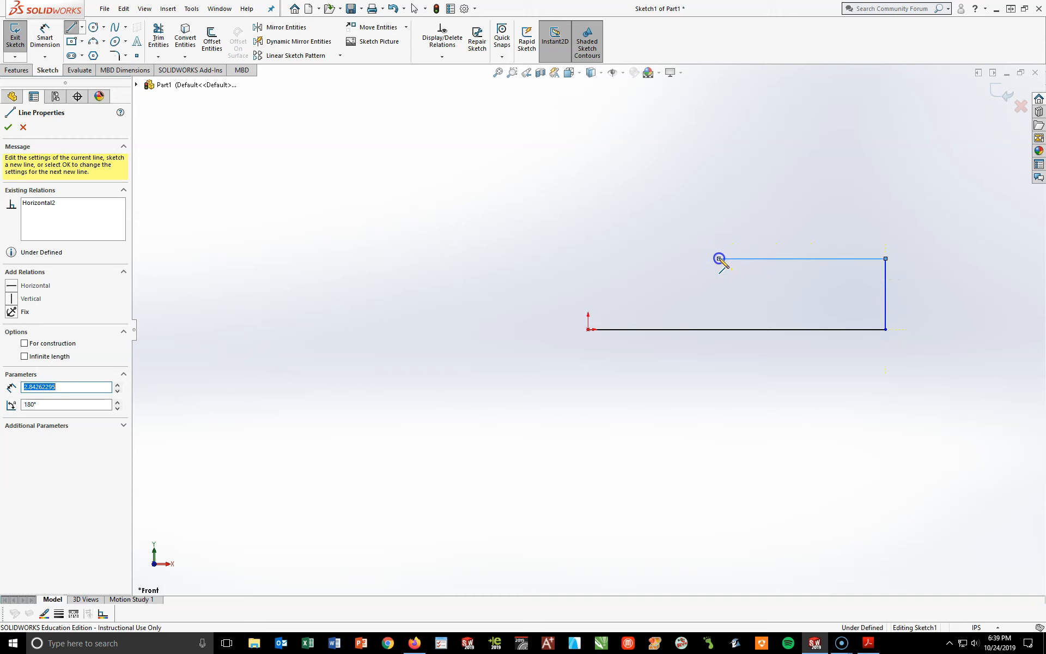
click(719, 200)
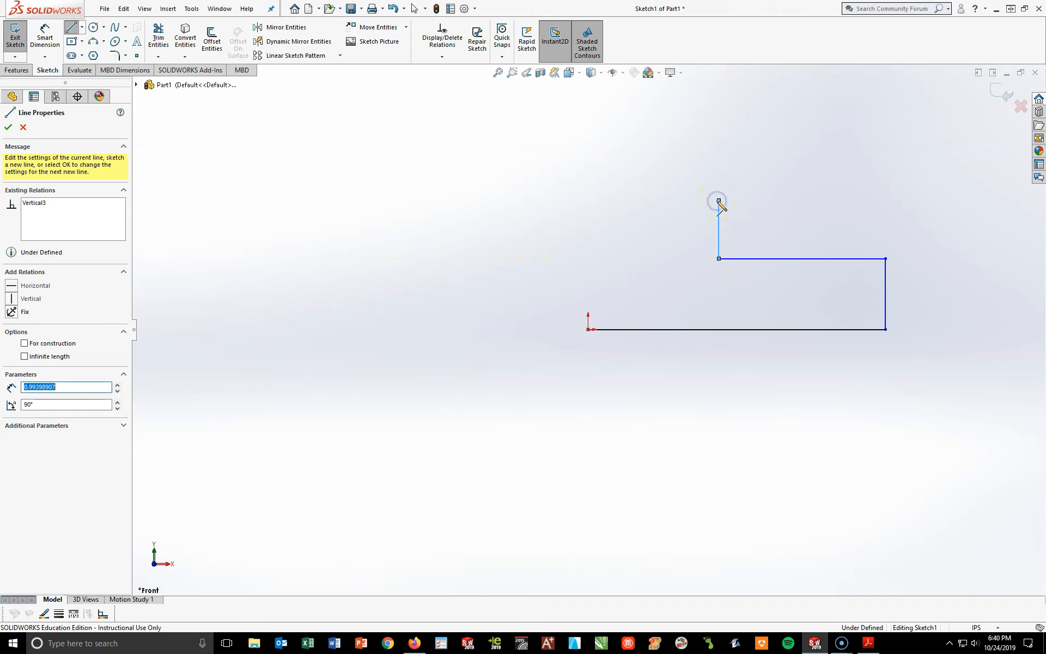
click(644, 200)
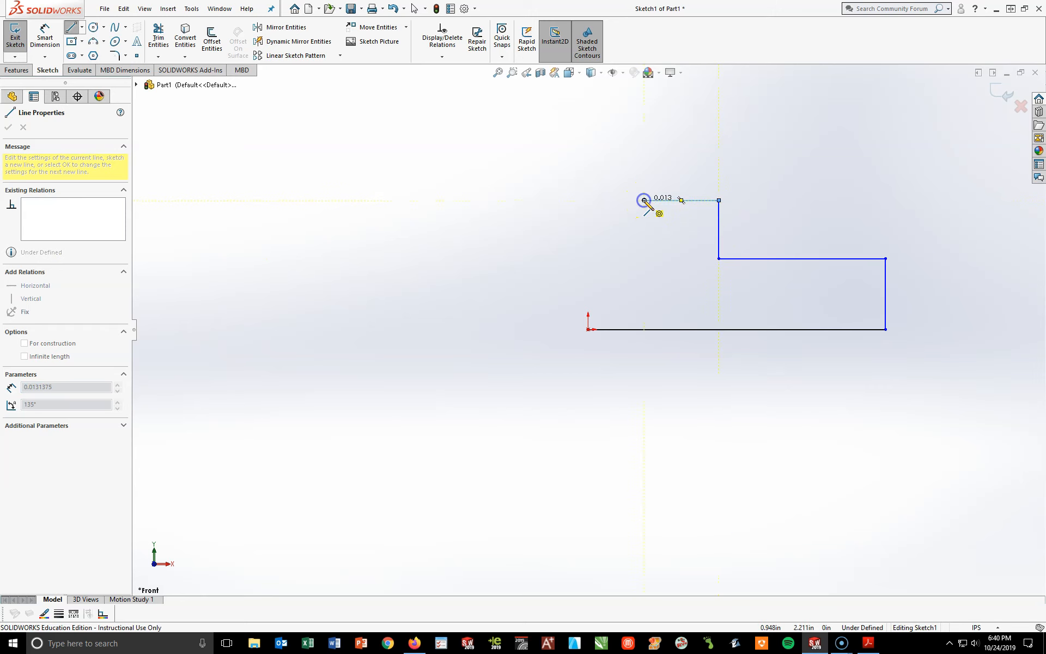
click(645, 146)
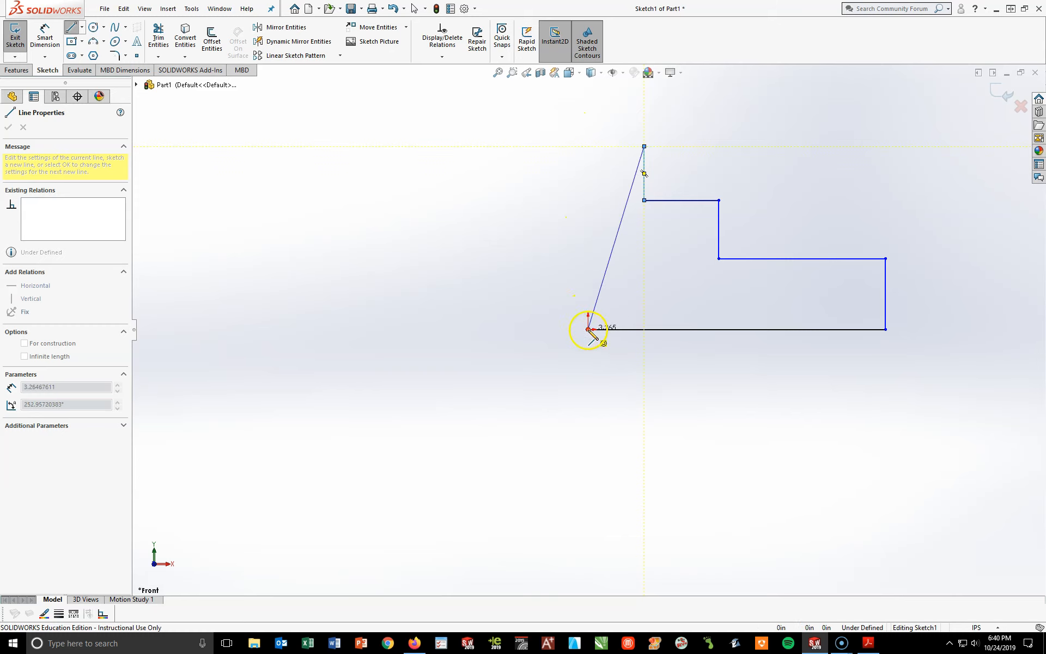
click(589, 146)
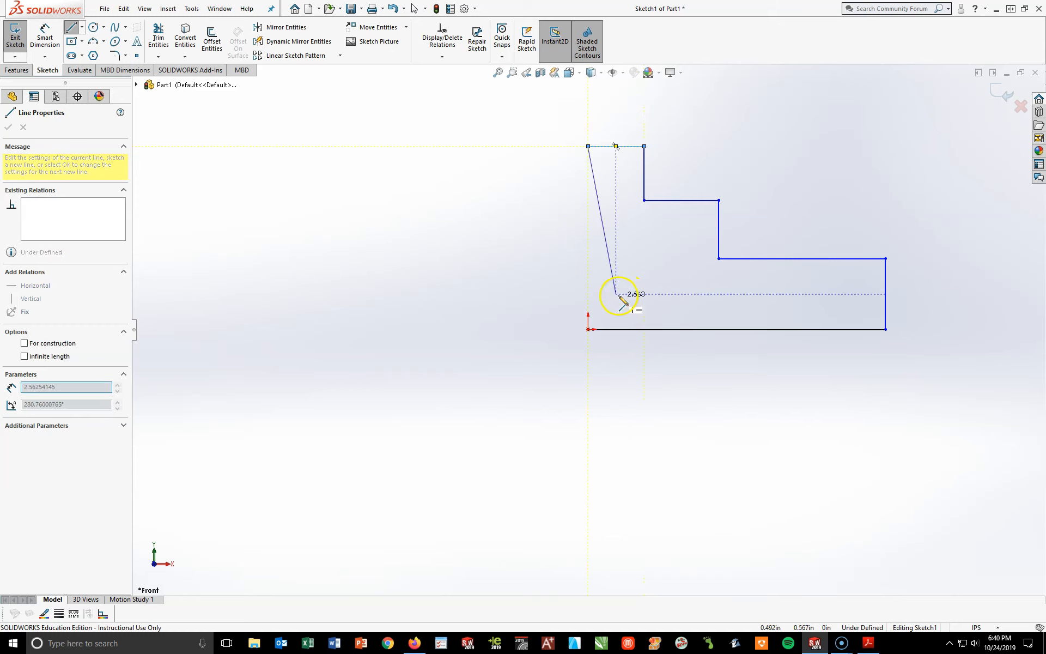
click(588, 330)
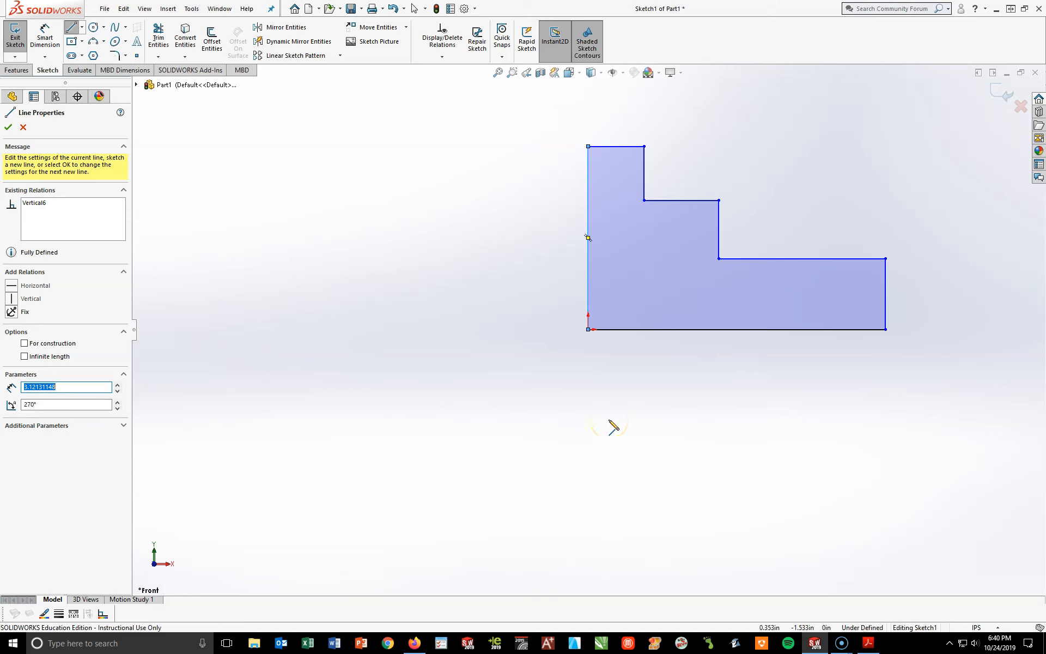
key(Escape)
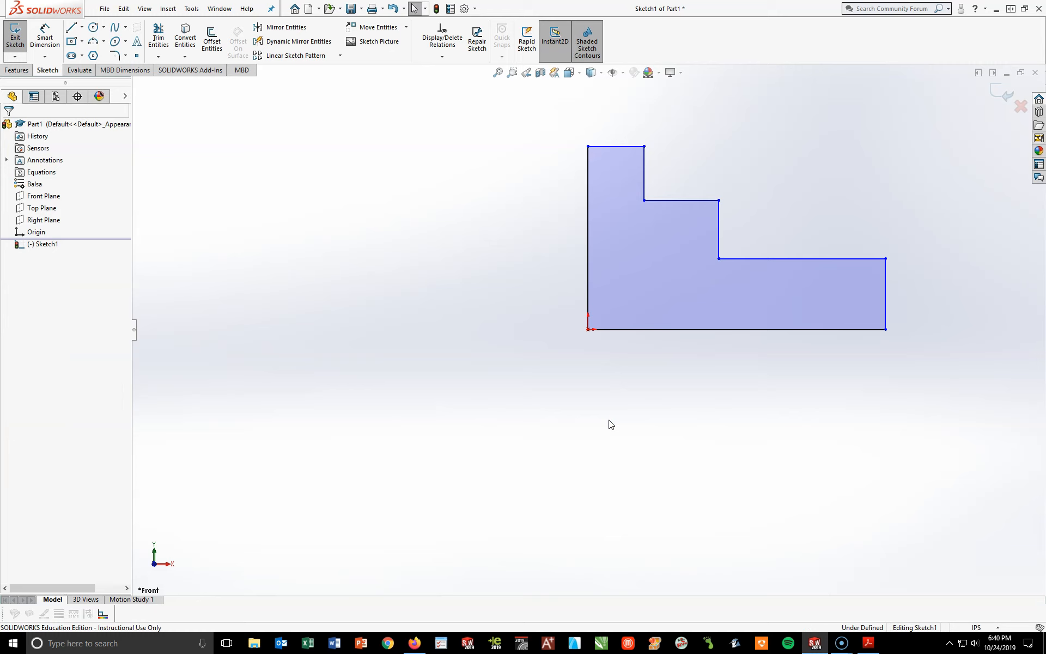
key(f)
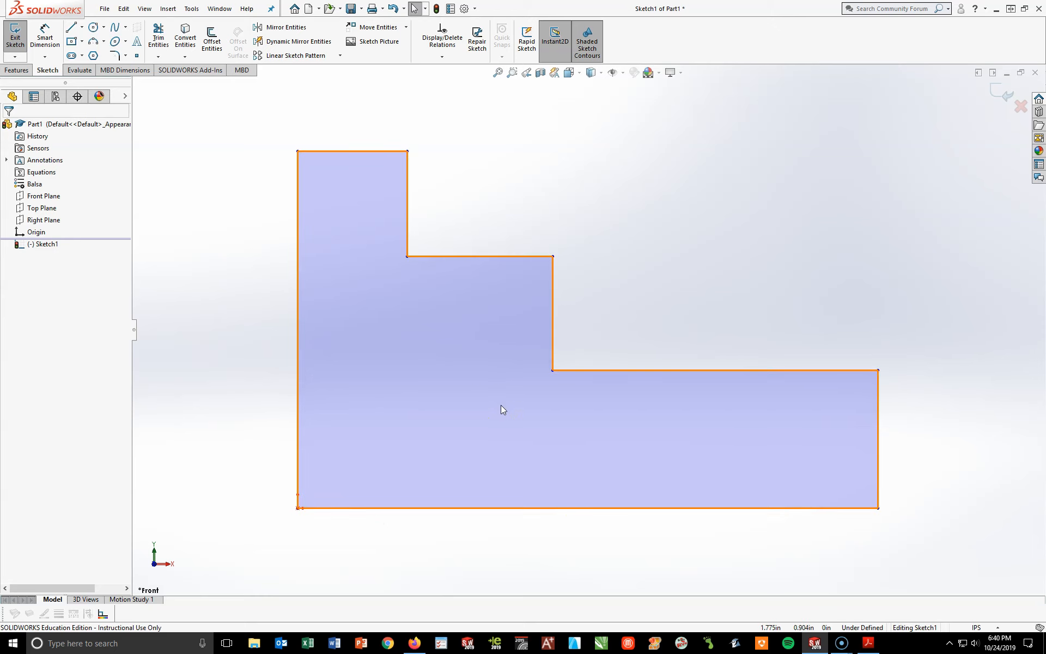
click(763, 567)
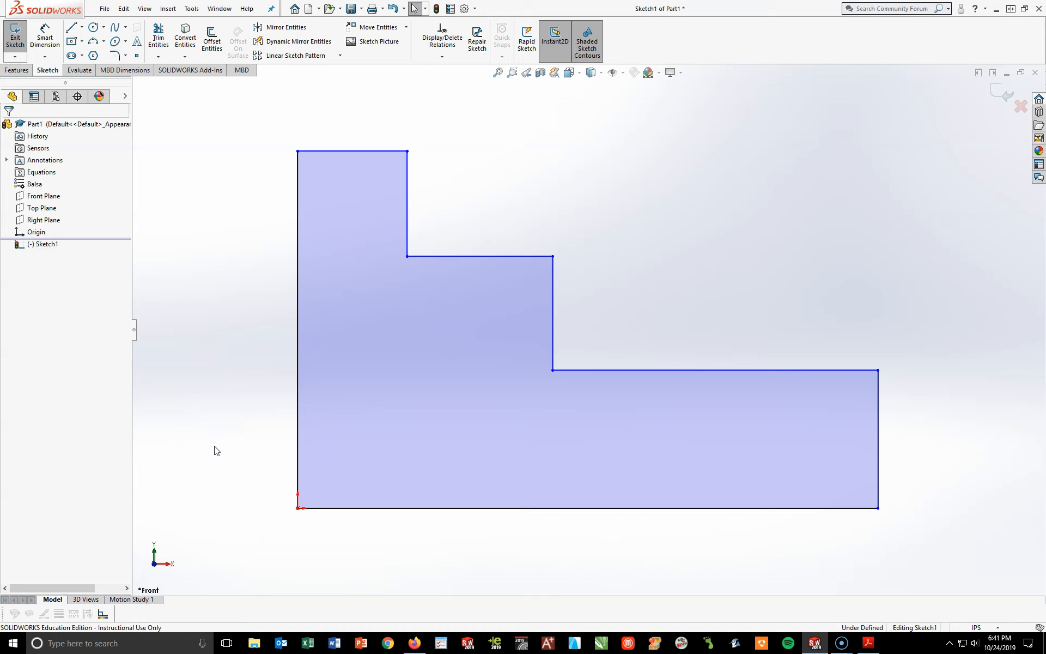
click(300, 301)
click(953, 615)
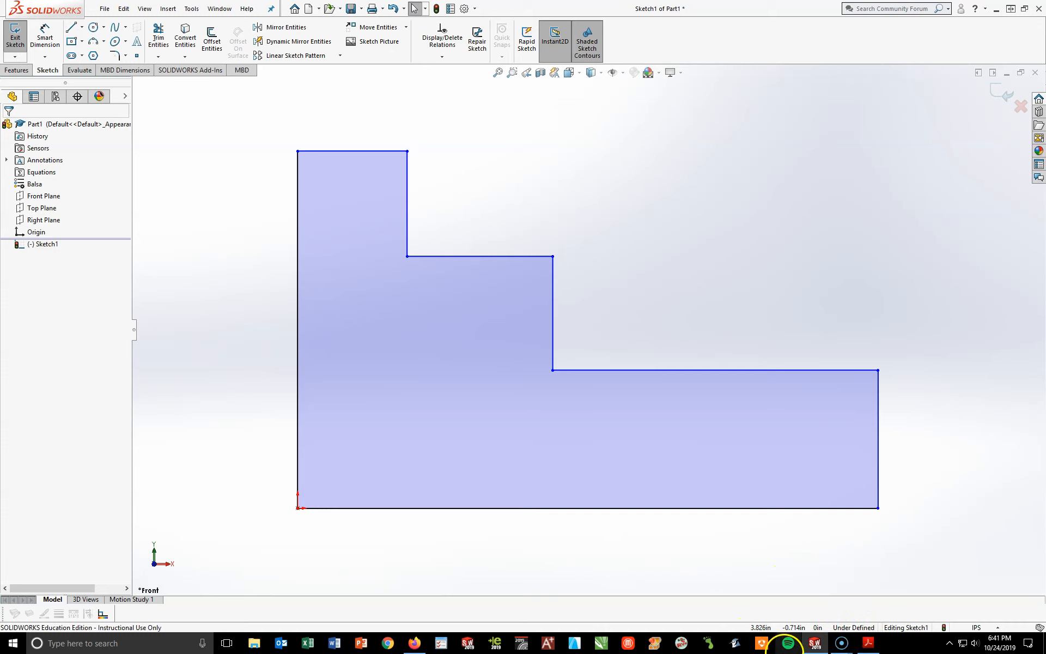
Step: Switch to Part_3-1.PDF in Acrobat Reader, examine the dimensions on the front view, and return to SOLIDWORKS
click(871, 644)
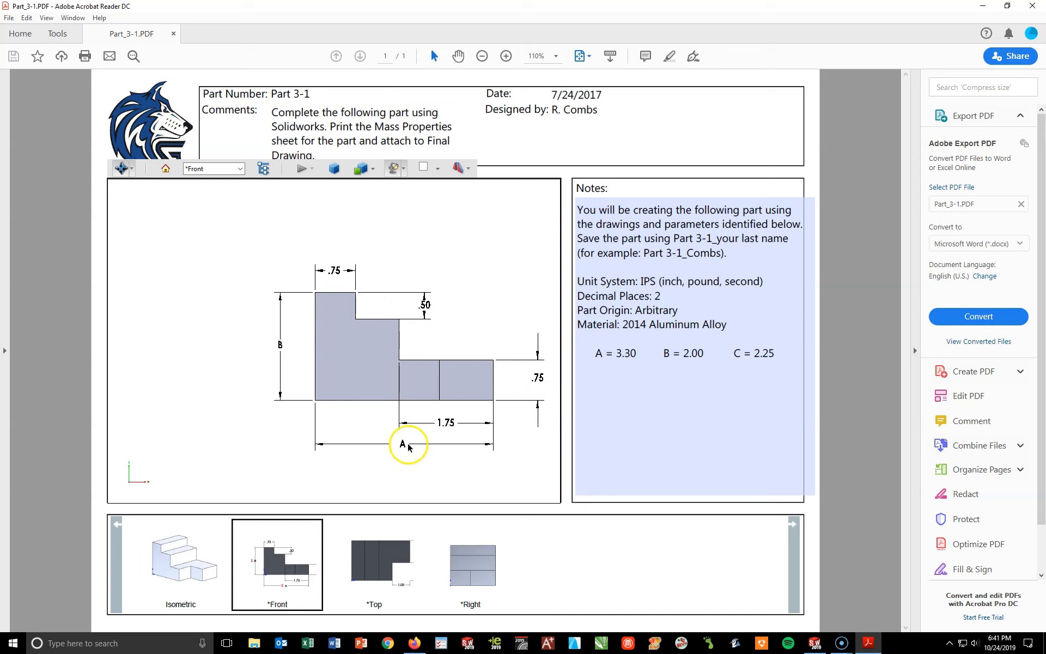
drag(400, 322, 392, 362)
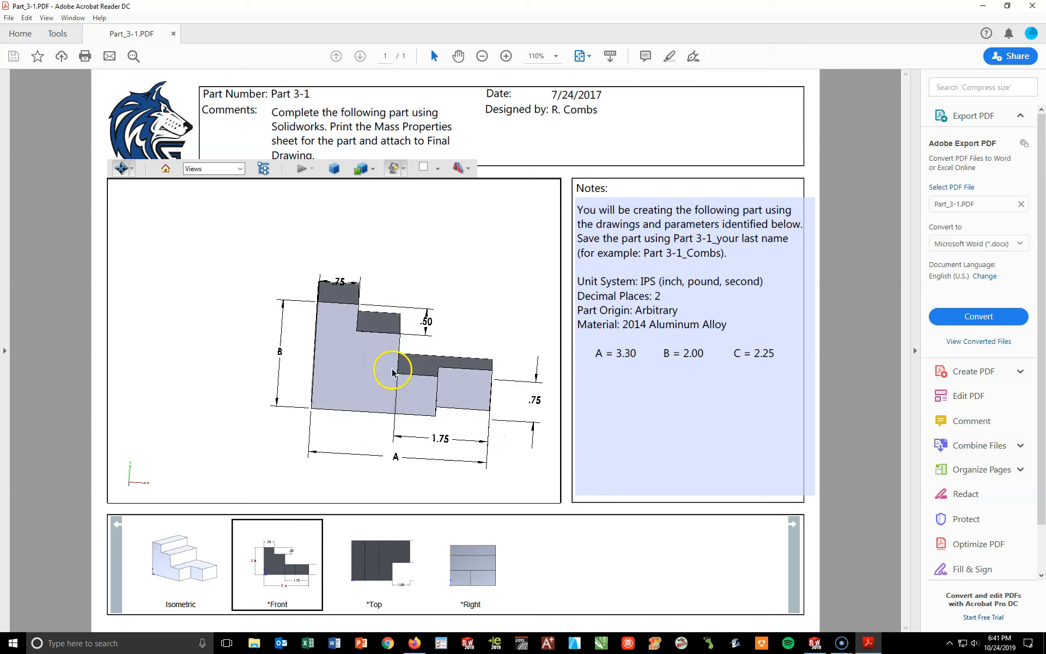
click(315, 567)
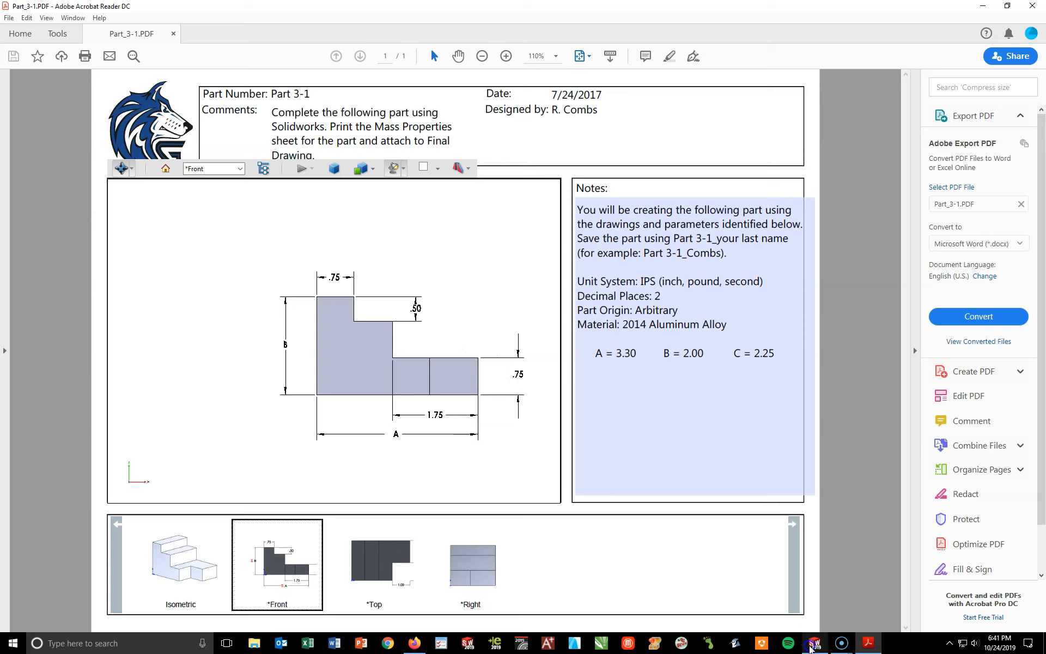
click(815, 643)
Step: Dimension the uppermost step's vertical edge with Smart Dimension and set it to 0.5 in
click(46, 38)
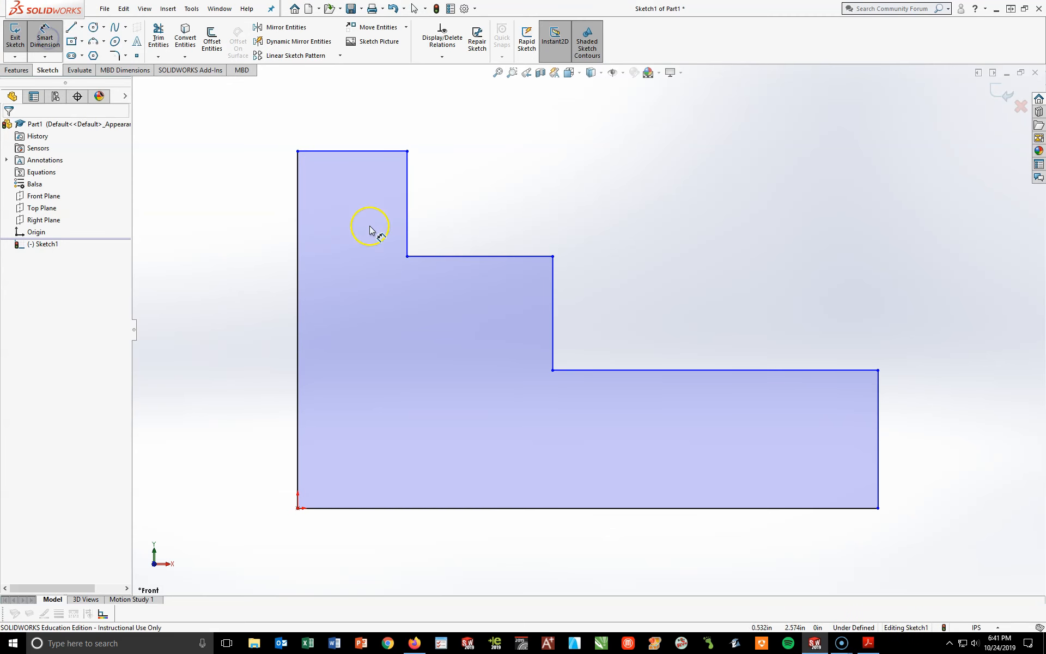
click(410, 230)
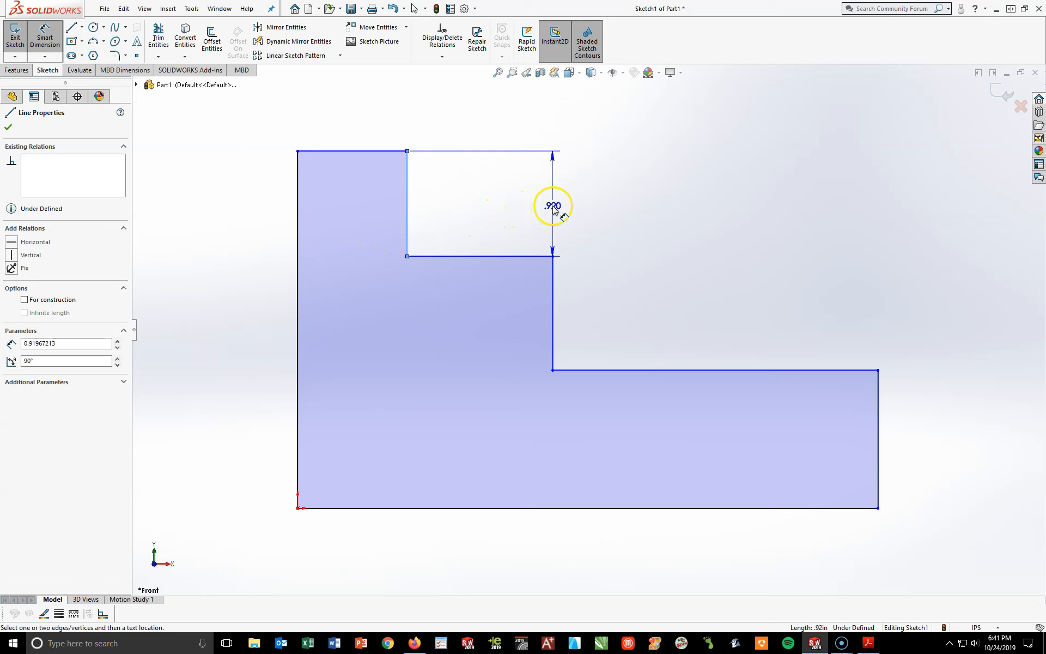
click(553, 209)
text(.5)
key(Return)
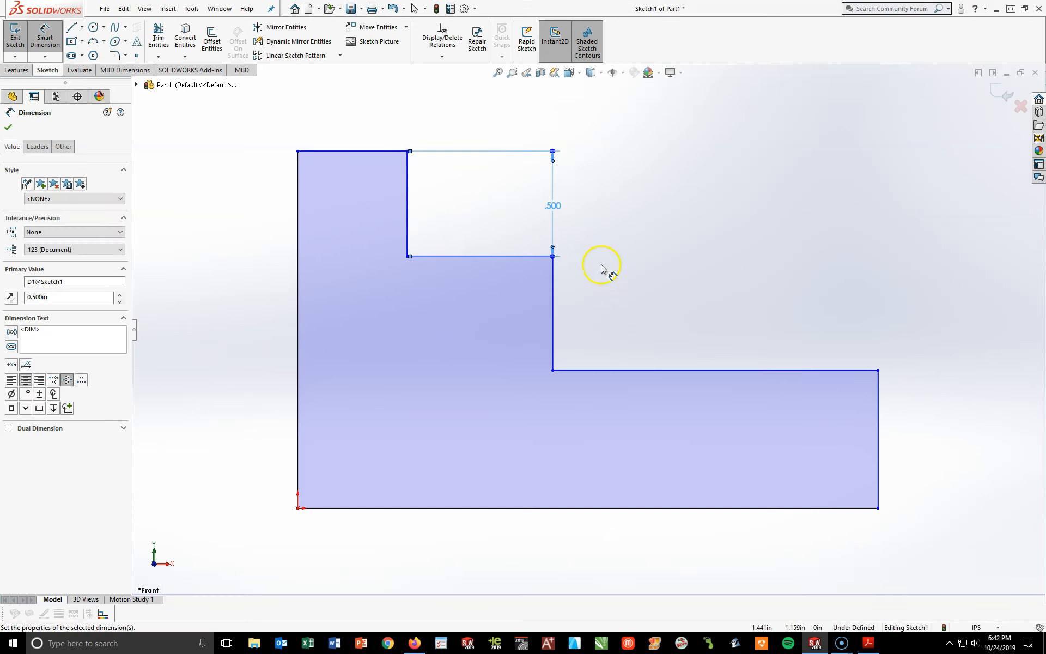
Step: Dimension the profile's top horizontal edge and set its length to 0.75 in
click(381, 151)
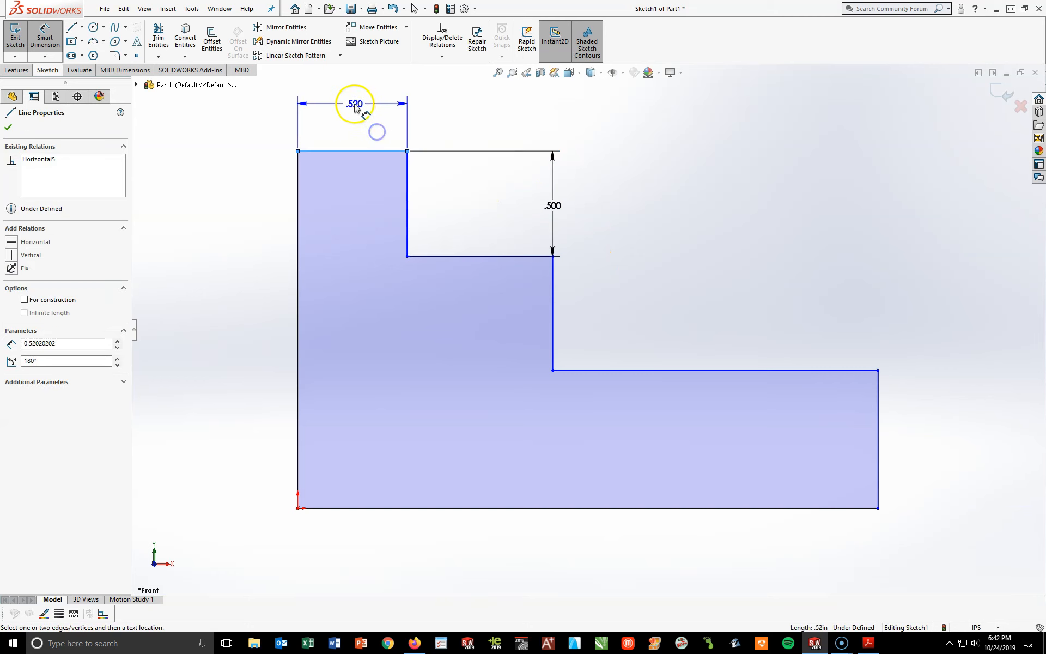
click(354, 103)
text(.75)
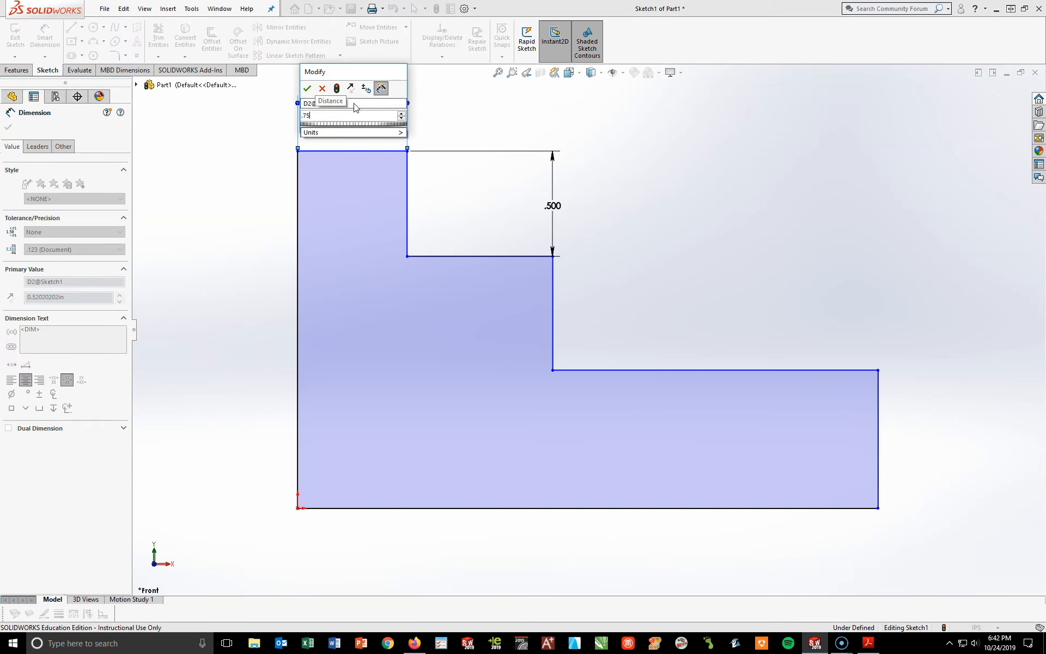
key(Return)
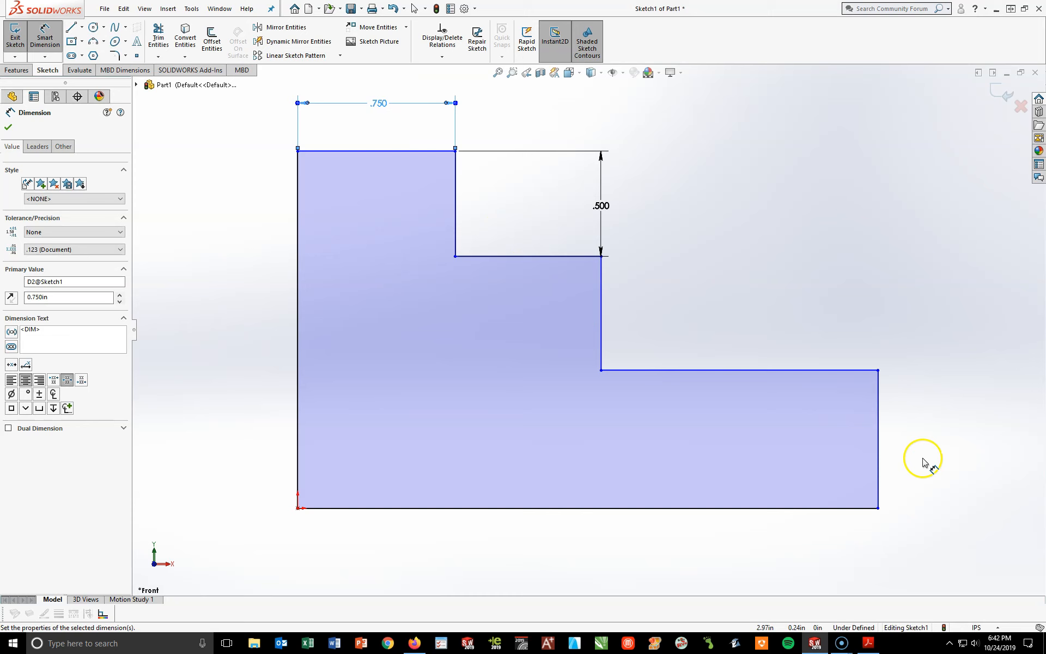
Step: Dimension the vertical edge at the profile's right end and set its height to 0.75 in
click(885, 462)
click(928, 456)
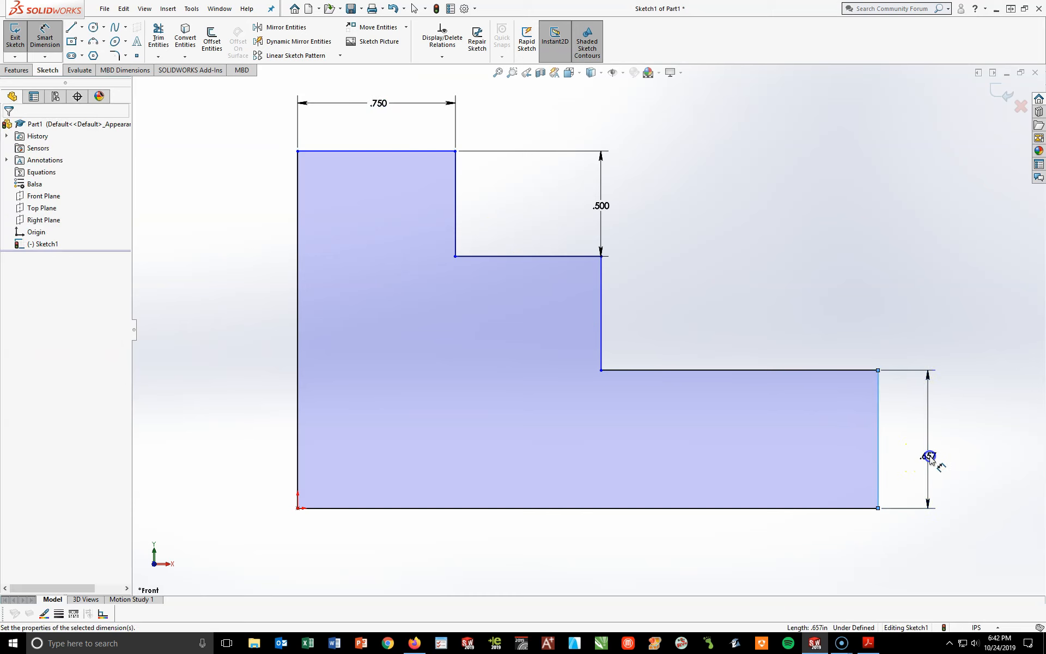
text(.75)
key(Return)
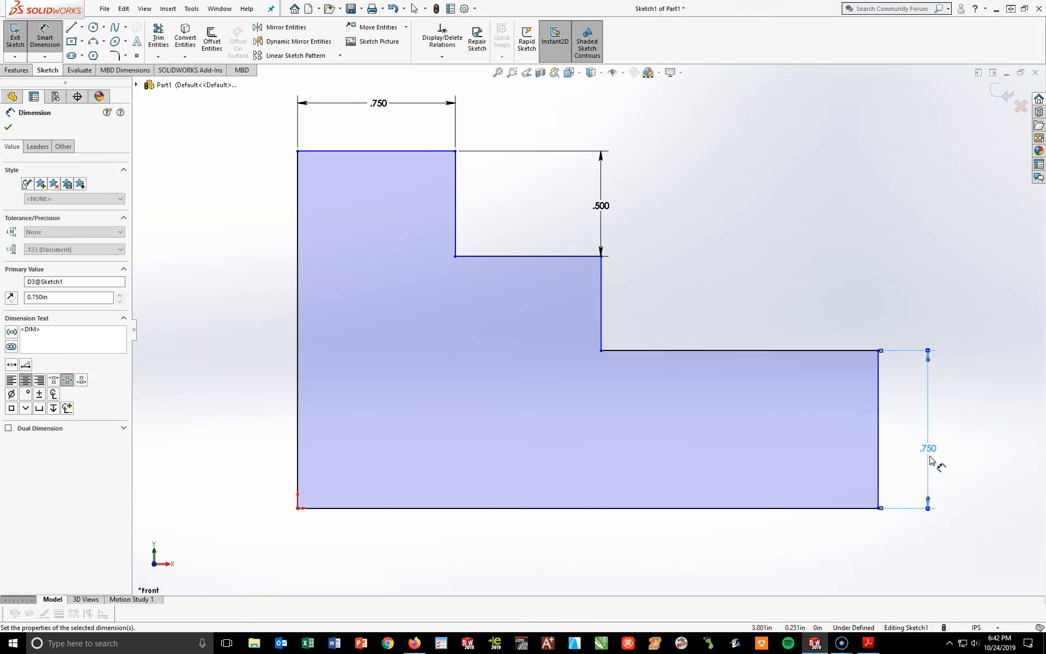
Step: Dimension the horizontal distance between the middle step's vertical edge and the profile's right end, setting it to 1.75 in
click(611, 305)
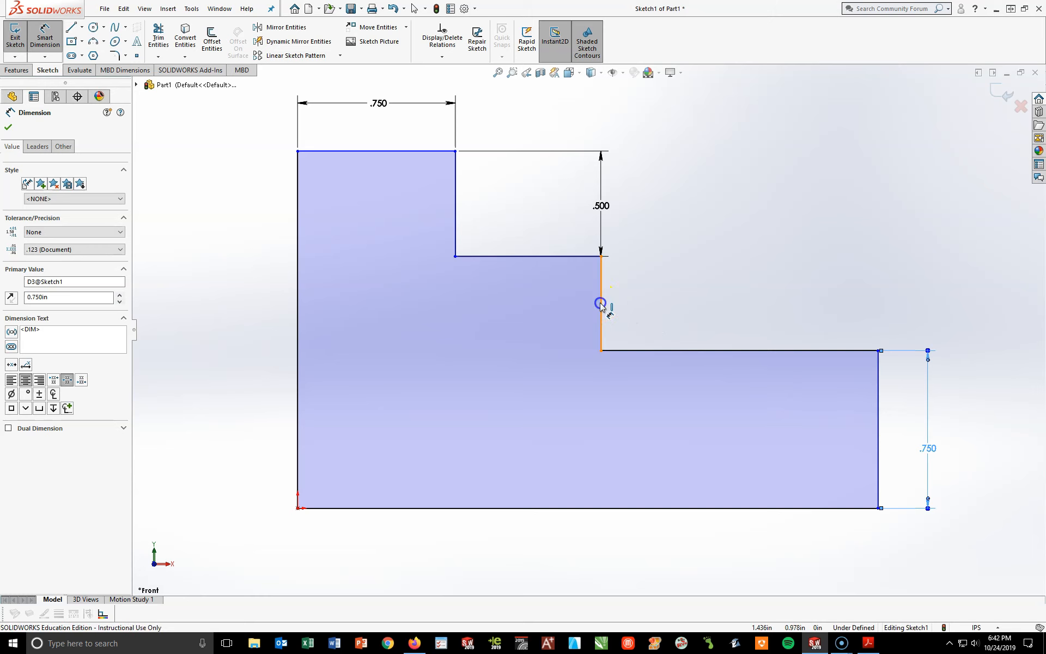
click(601, 303)
click(878, 472)
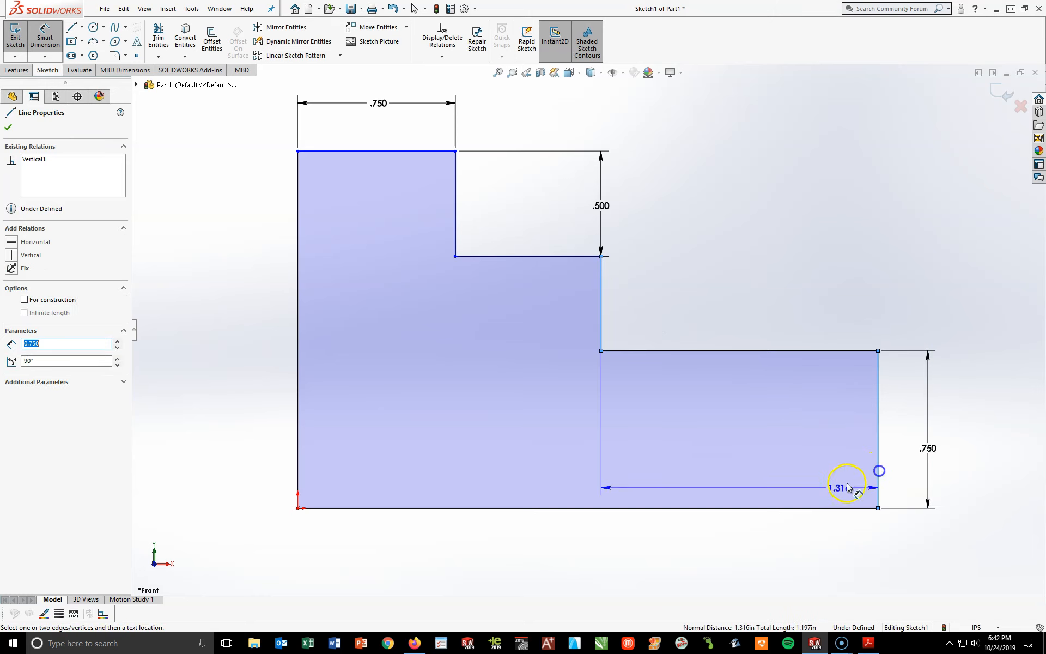
click(755, 554)
text(1.75)
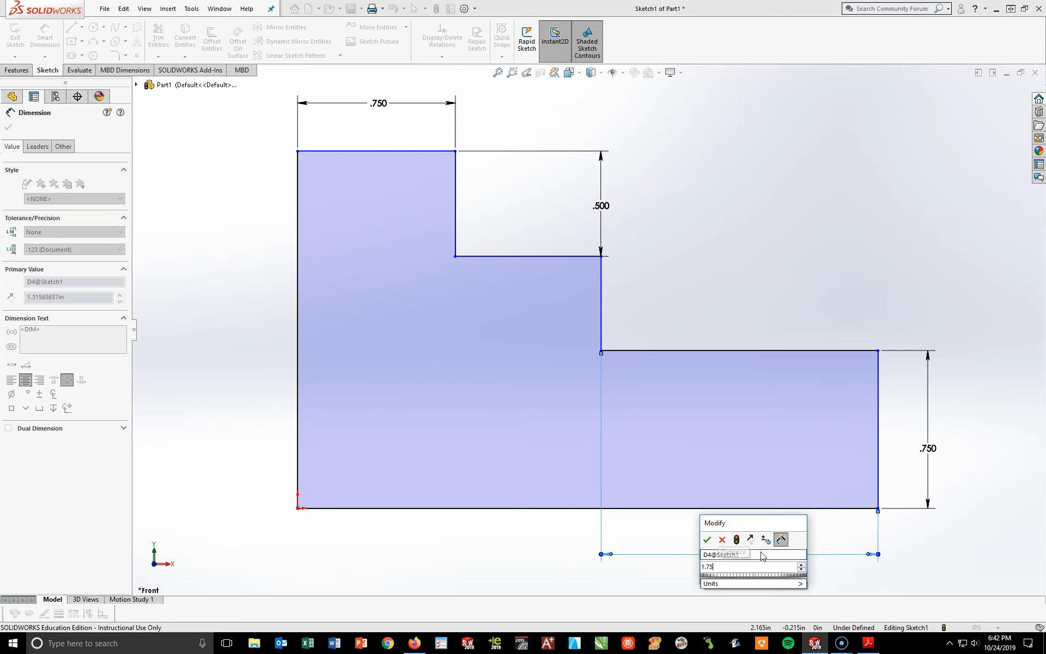
key(Return)
click(800, 528)
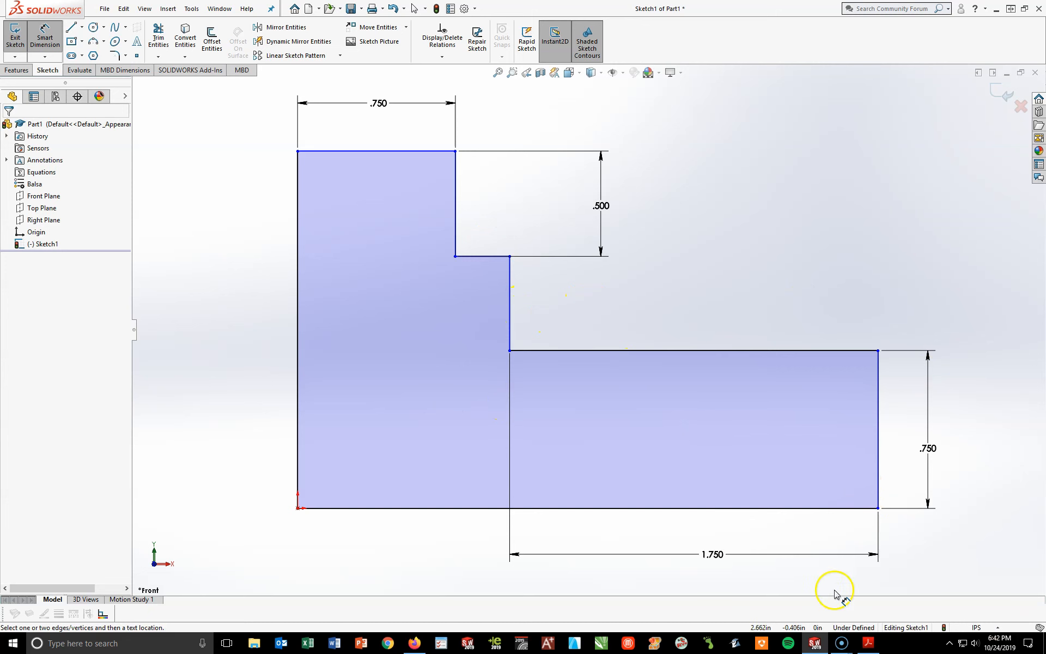
Step: Switch to Part_3-1.PDF in Acrobat Reader, look up the value of overall height B, and return to SOLIDWORKS
click(868, 644)
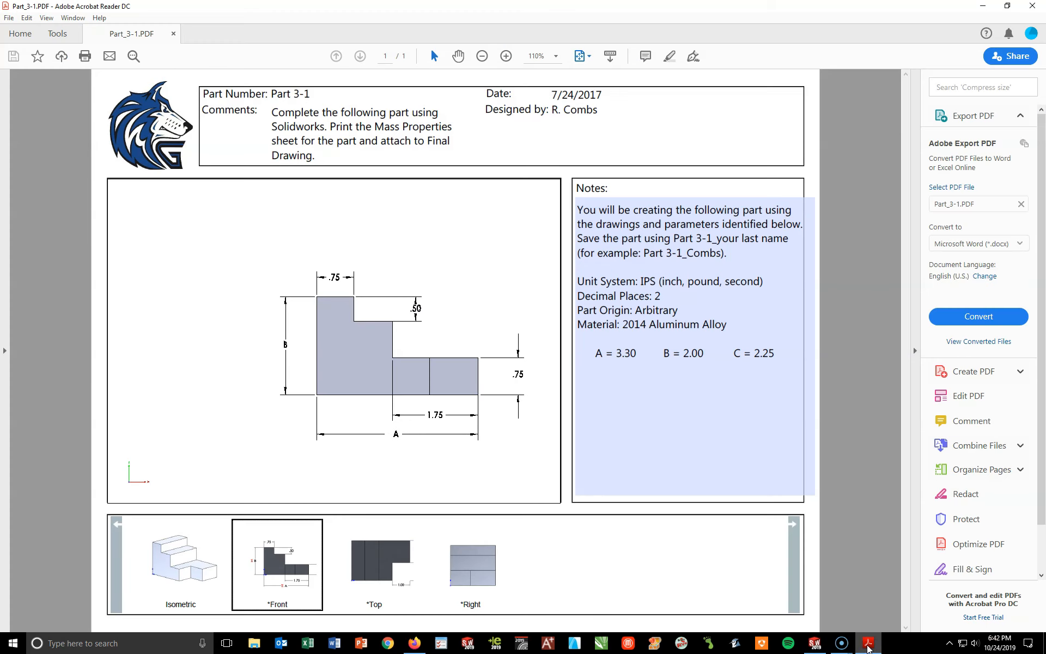
mouse_move(315, 346)
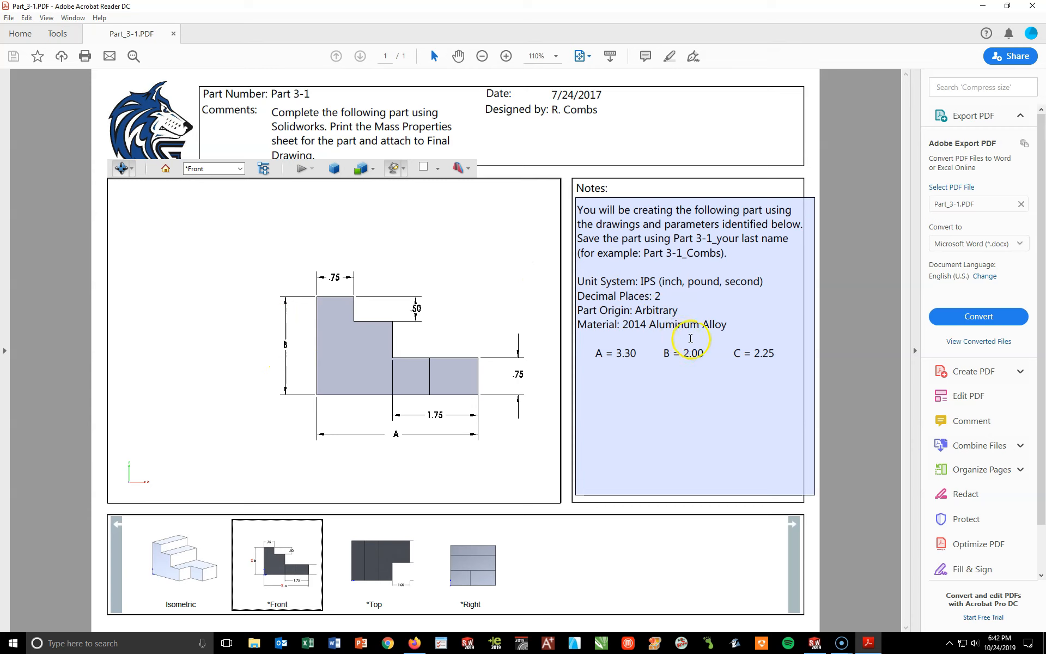
click(703, 353)
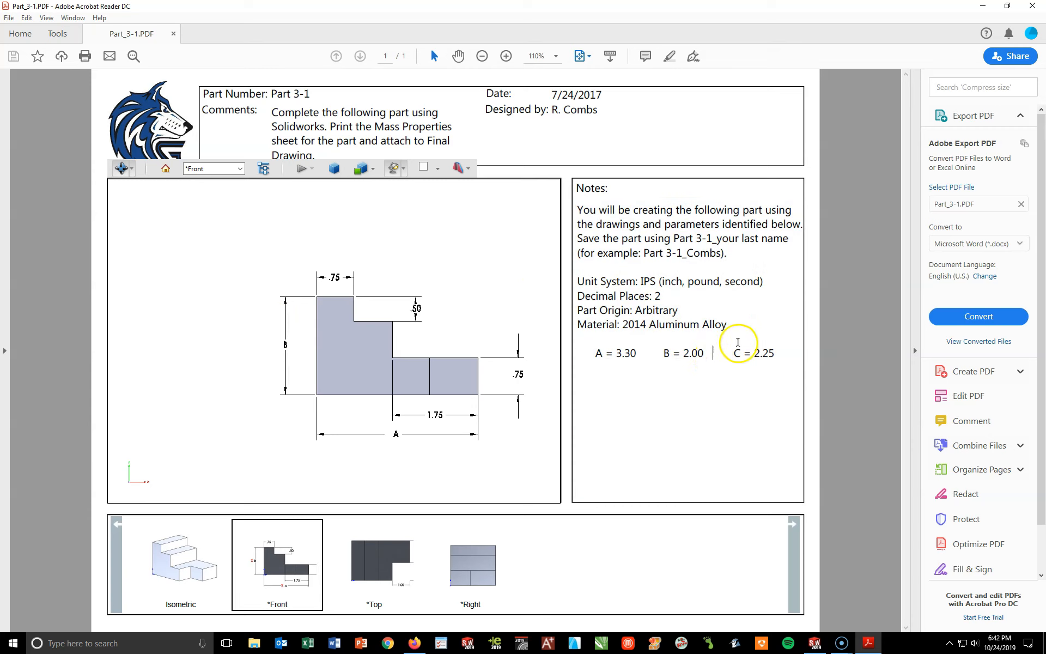
drag(658, 353, 707, 355)
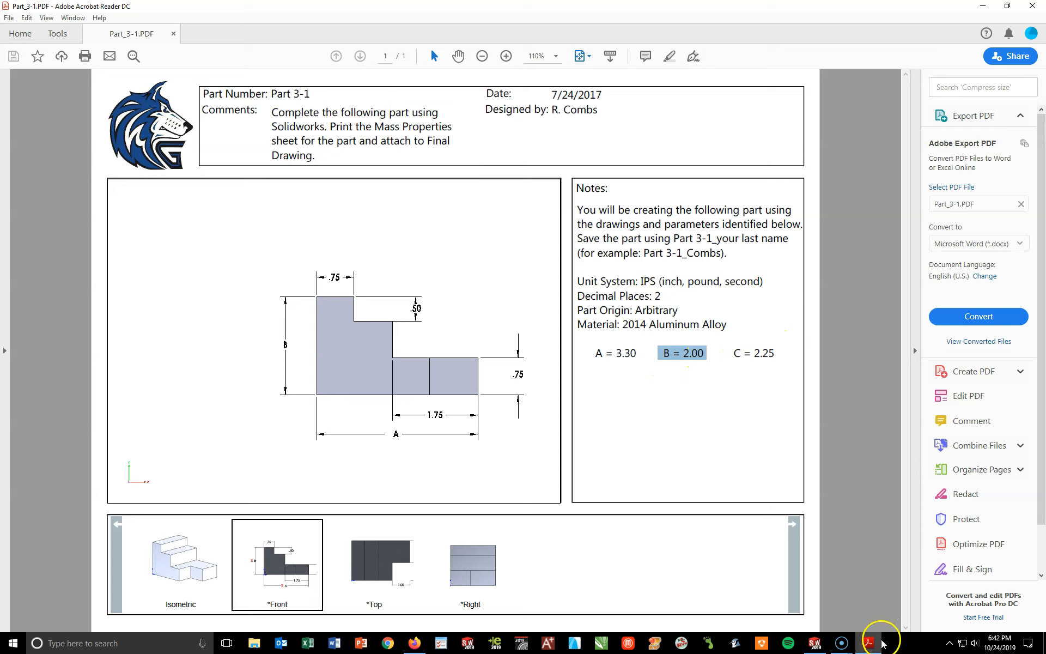
click(815, 643)
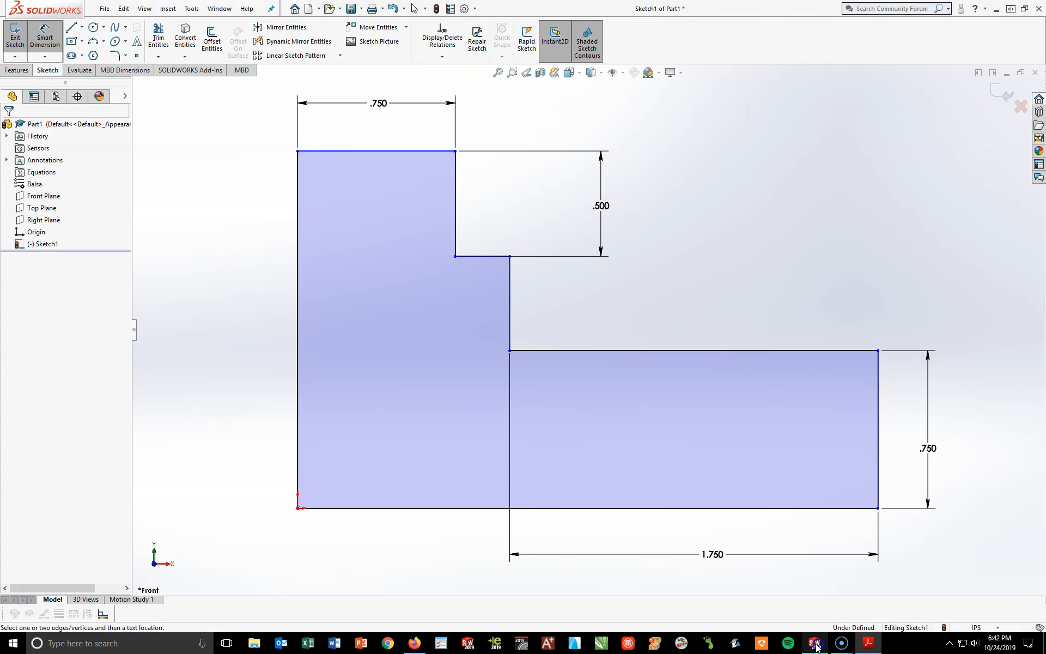
Step: Dimension the profile's full-height left vertical edge and set it to 2 in
click(297, 370)
click(214, 335)
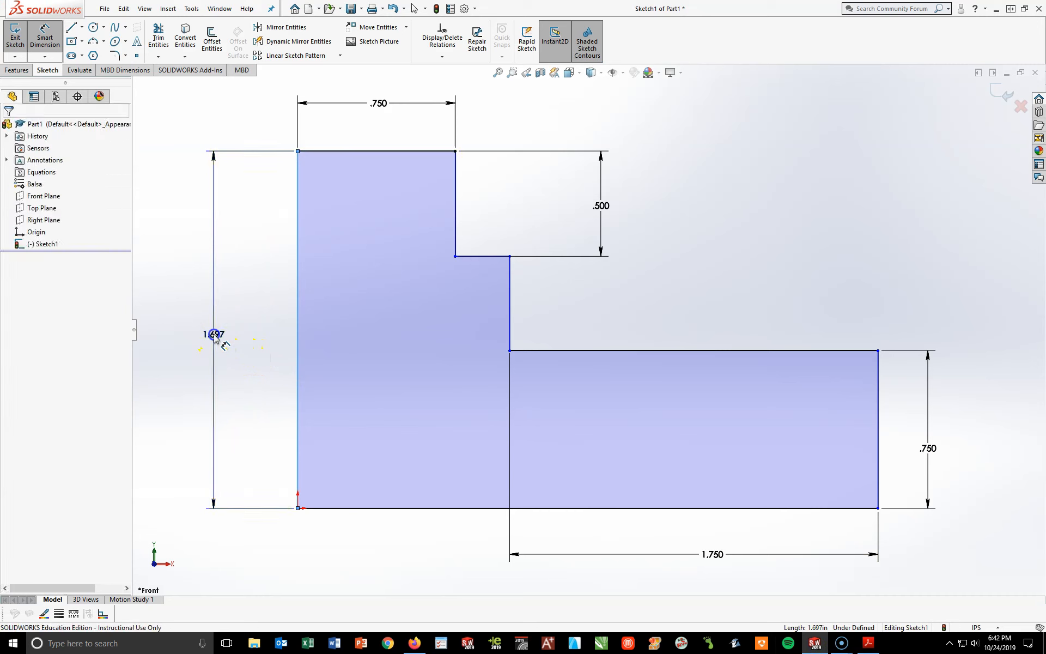
text(2)
key(Return)
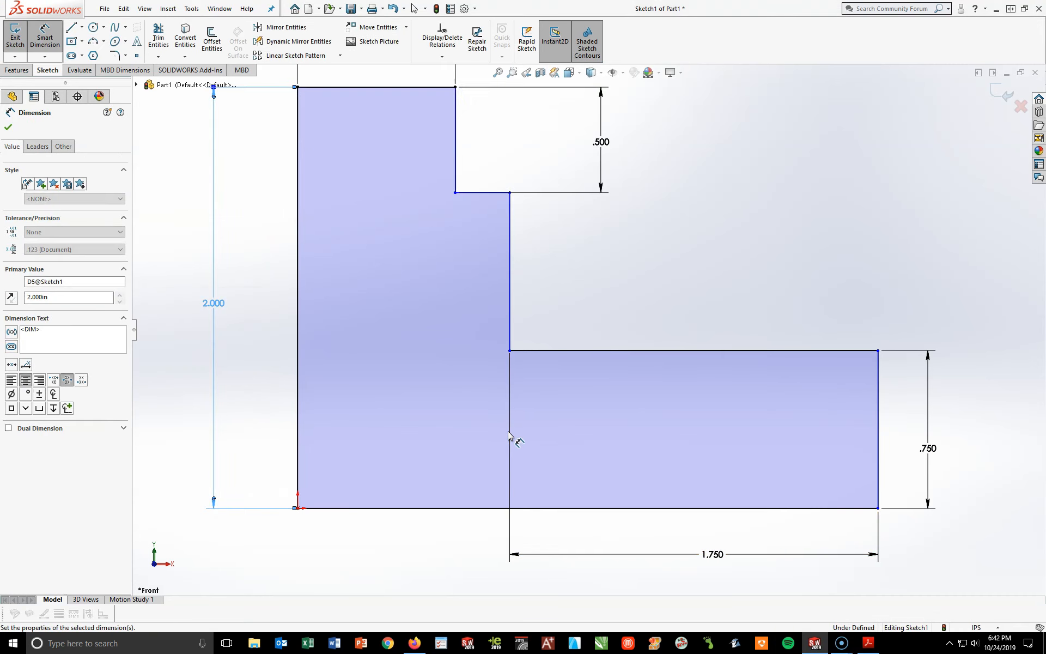
click(613, 293)
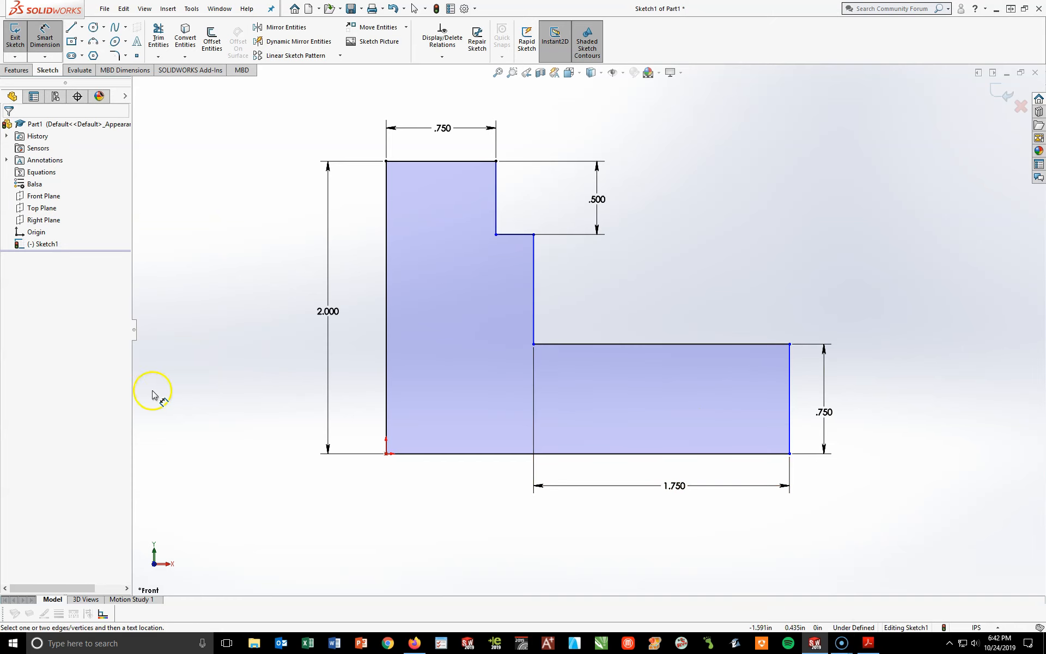
Step: Switch to Part_3-1.PDF in Acrobat Reader, look up the value of overall length A, and return to SOLIDWORKS
click(876, 645)
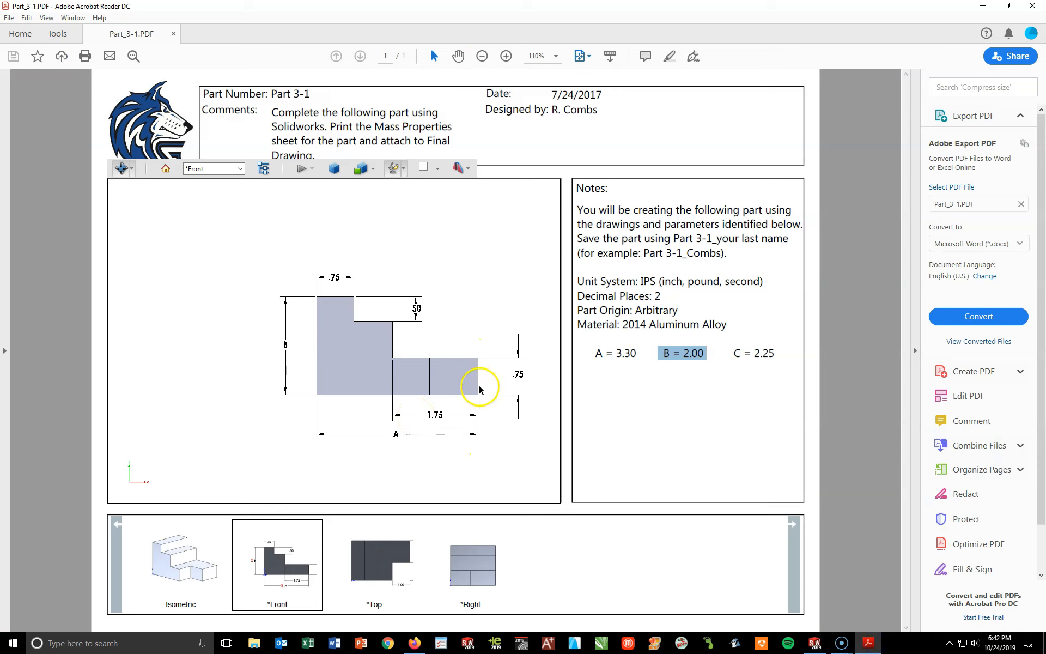
drag(637, 353, 594, 353)
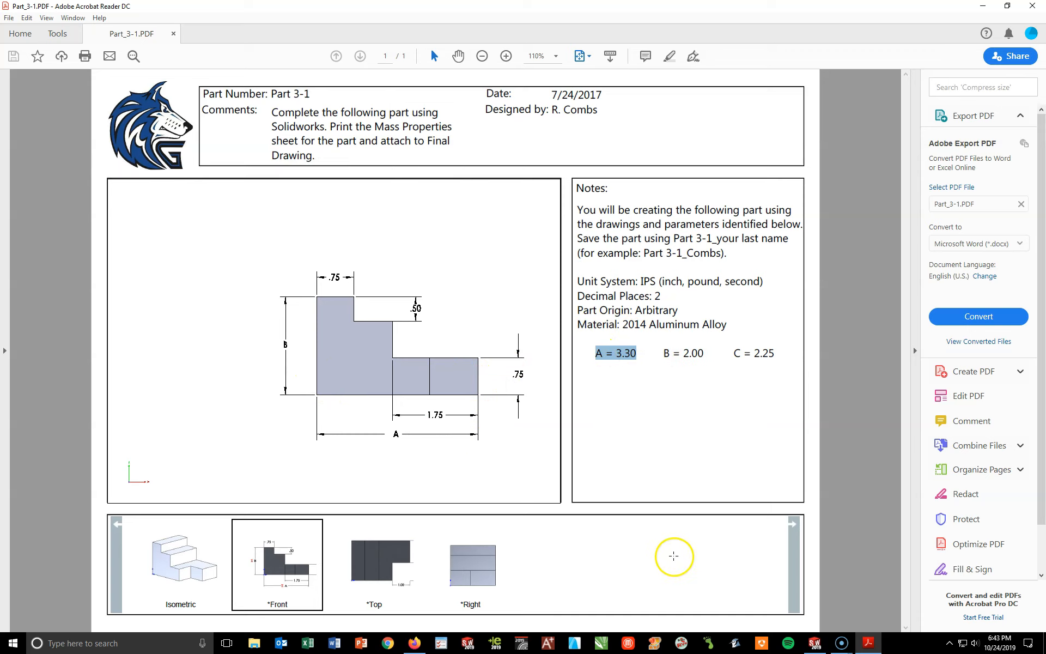
click(815, 643)
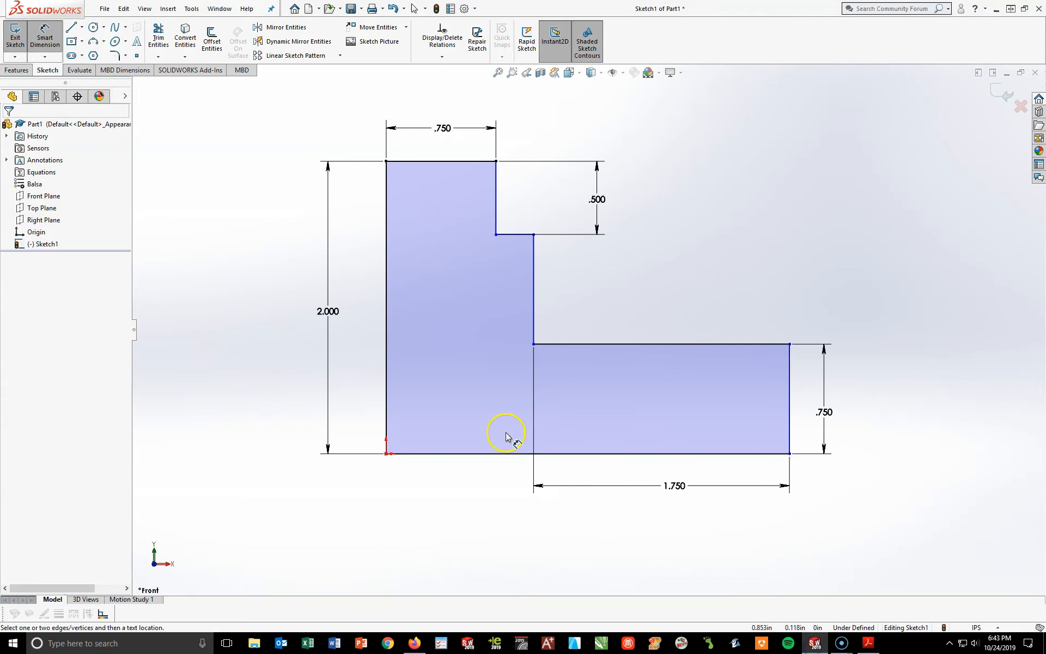
Step: Dimension the profile's bottom horizontal edge and set its overall length to 3.30 in
click(455, 454)
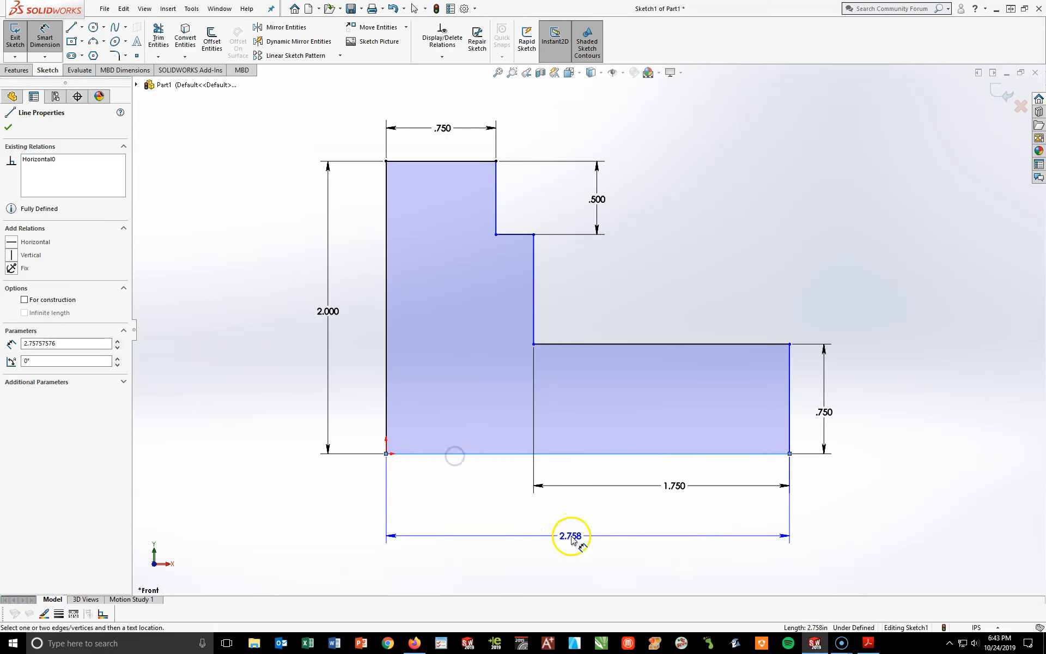
click(571, 539)
text(3.30)
key(Return)
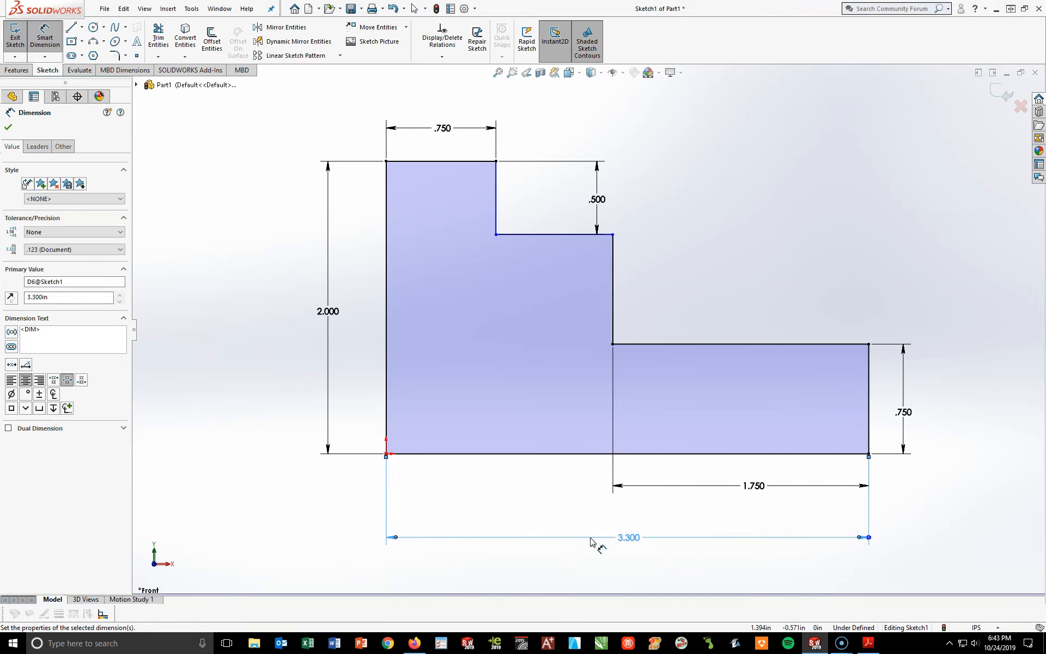
click(697, 240)
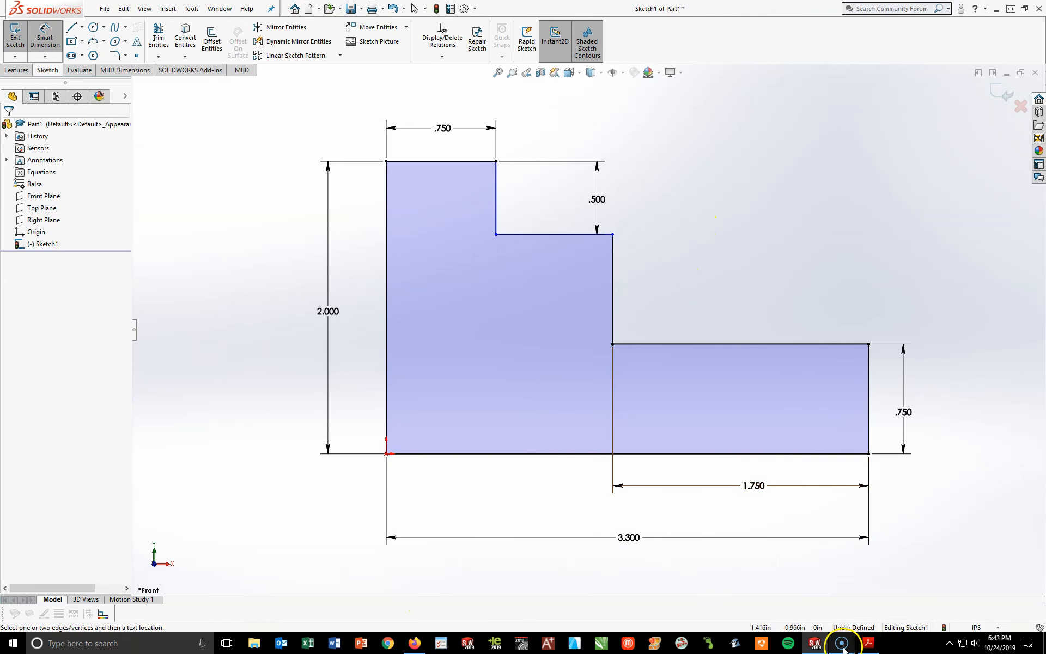
Step: Compare the sketch's dimensions with the front view in Part_3-1.PDF in Acrobat Reader, and return to SOLIDWORKS
click(868, 643)
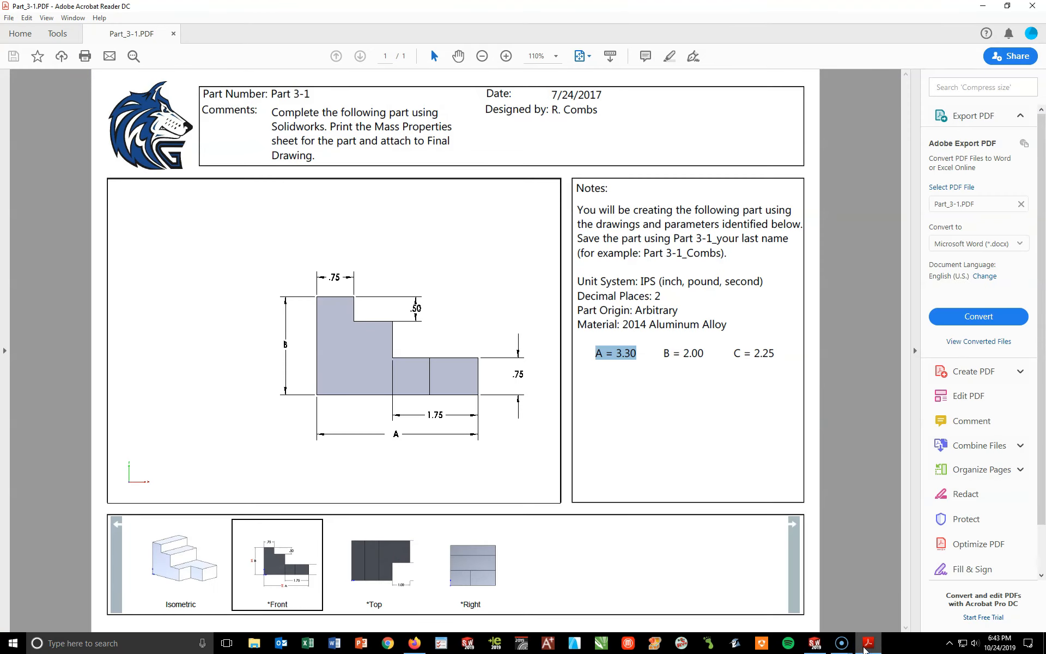
click(867, 643)
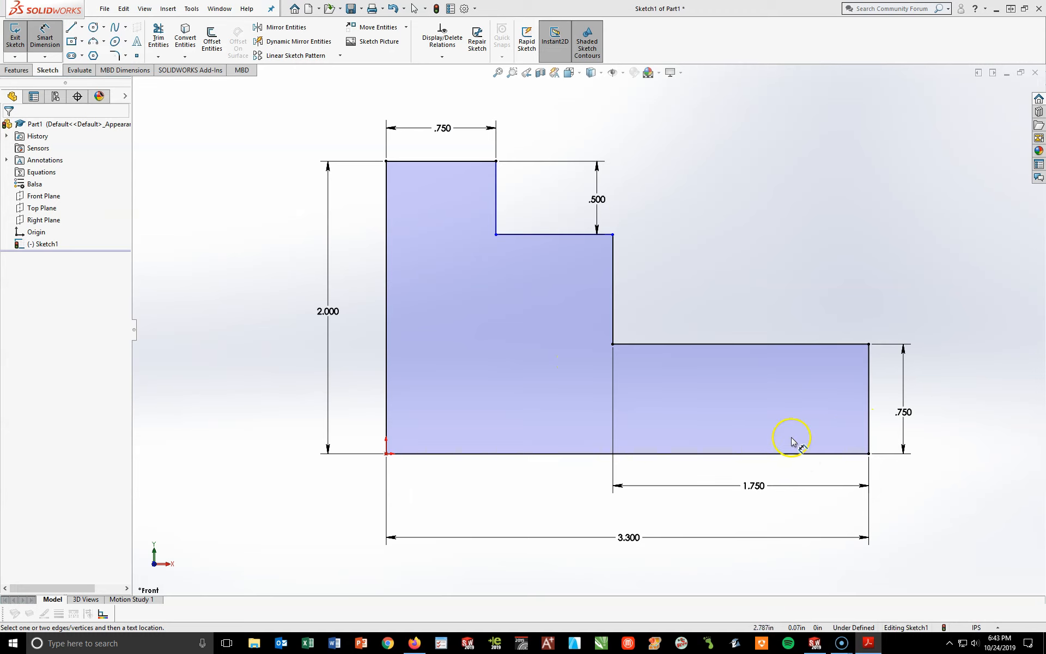
Step: Leave Smart Dimension and add a Vertical relation to the uppermost step's short vertical edge
click(44, 37)
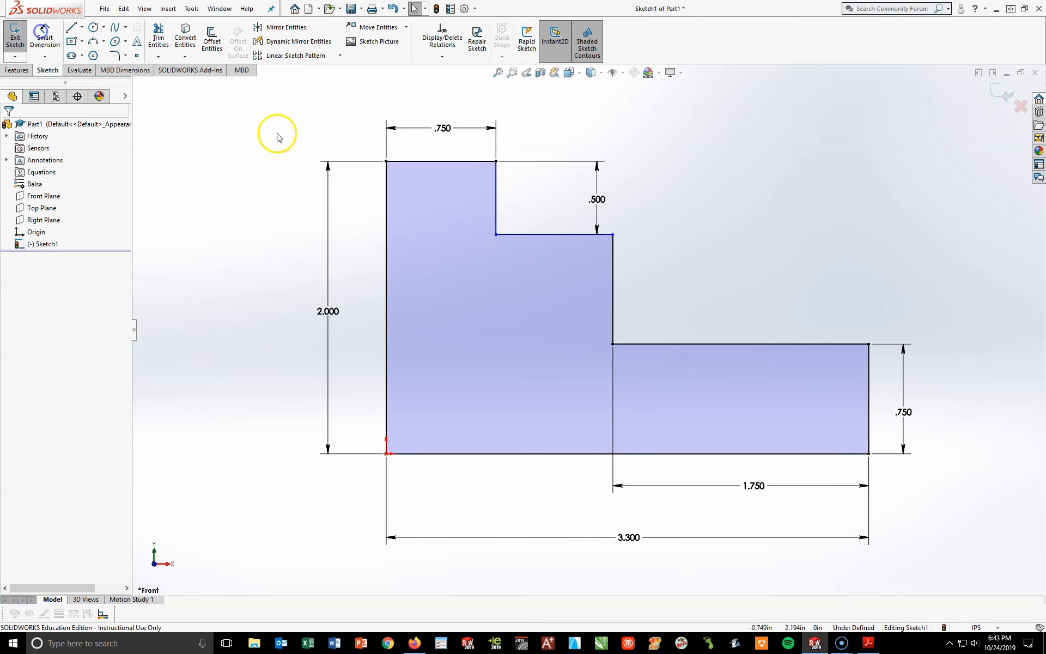
double_click(496, 193)
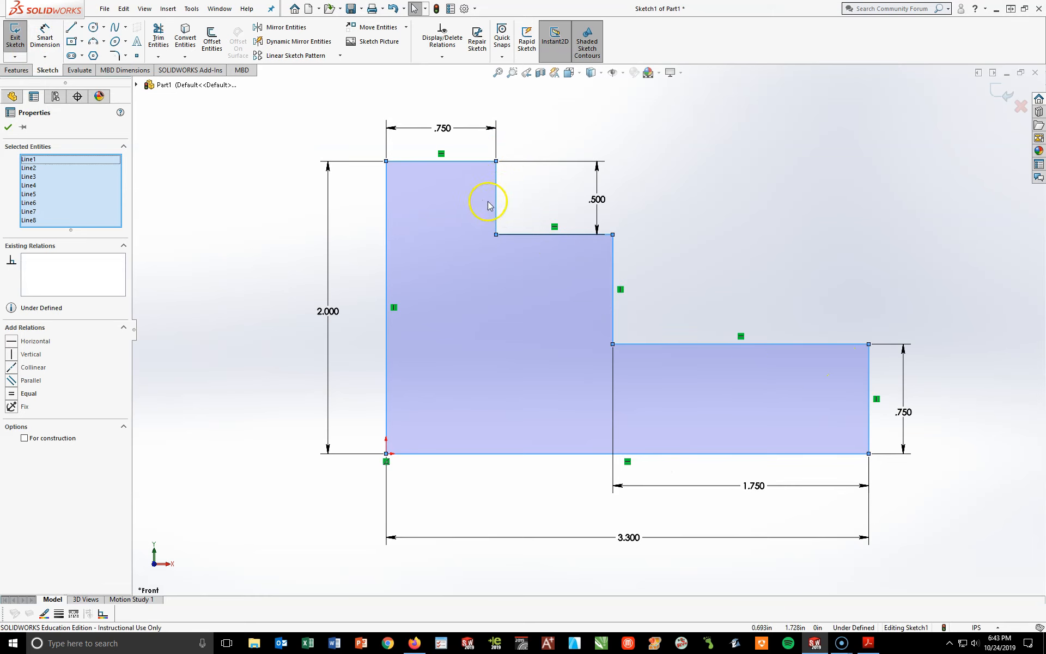
click(517, 192)
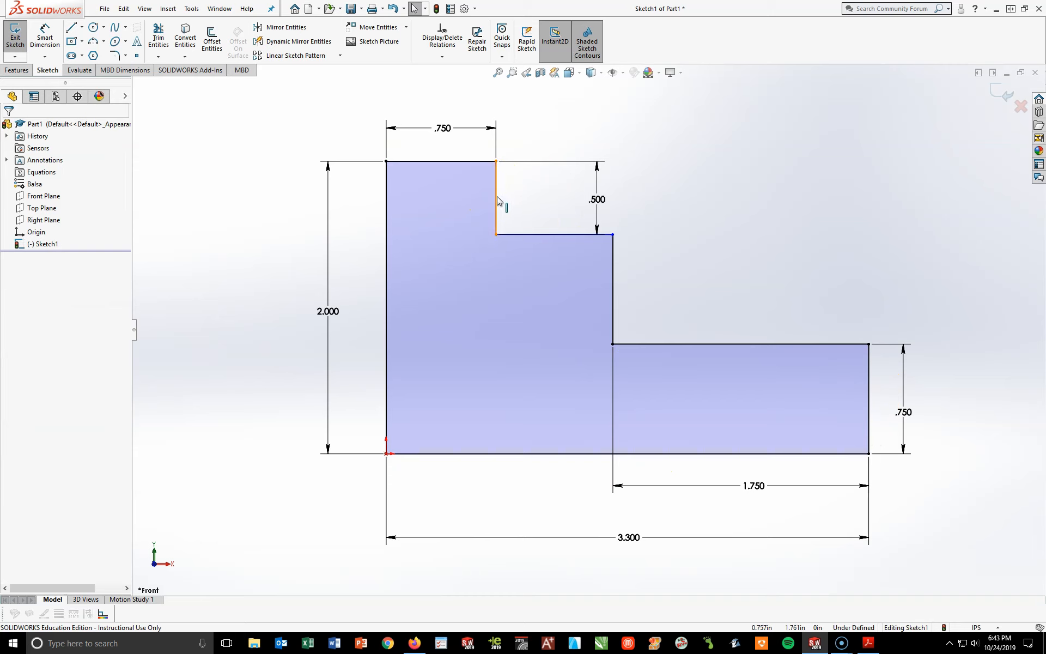
click(497, 201)
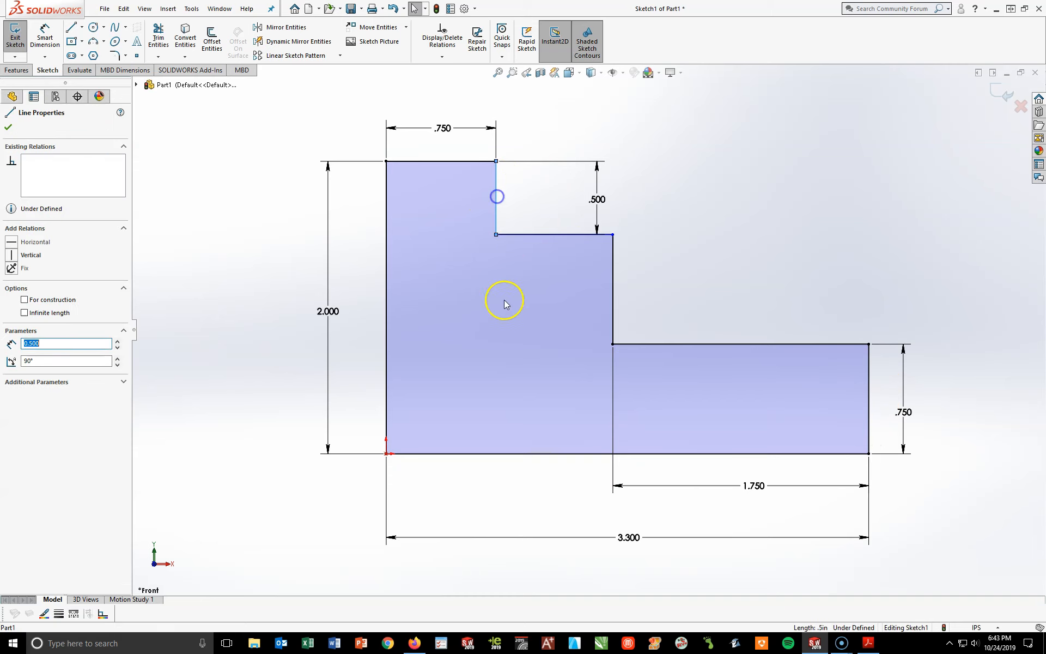
click(11, 255)
click(269, 274)
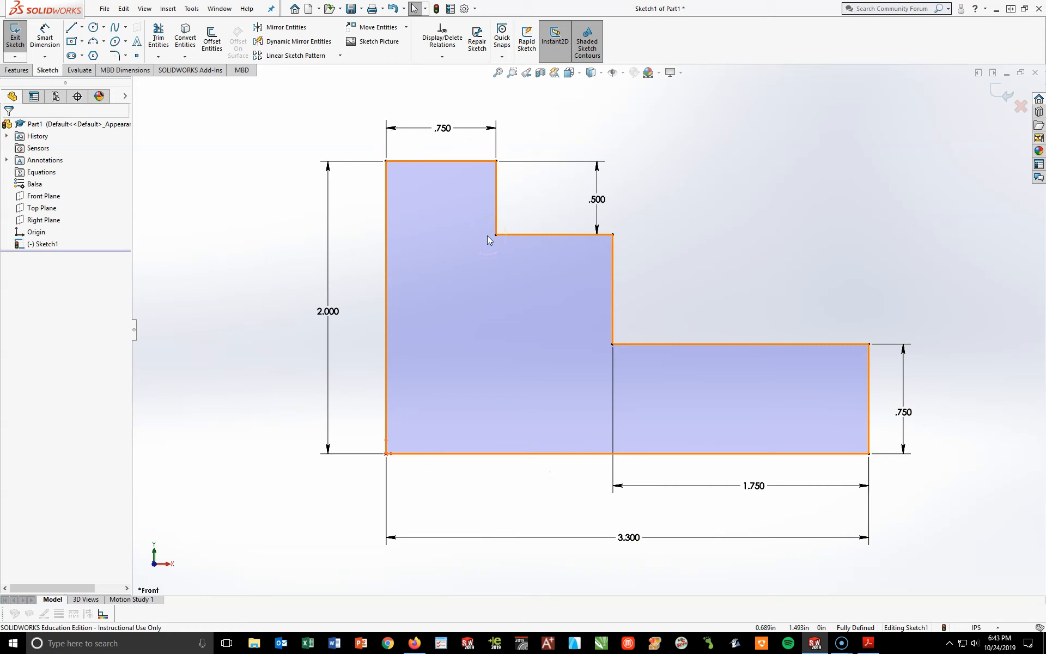
click(890, 132)
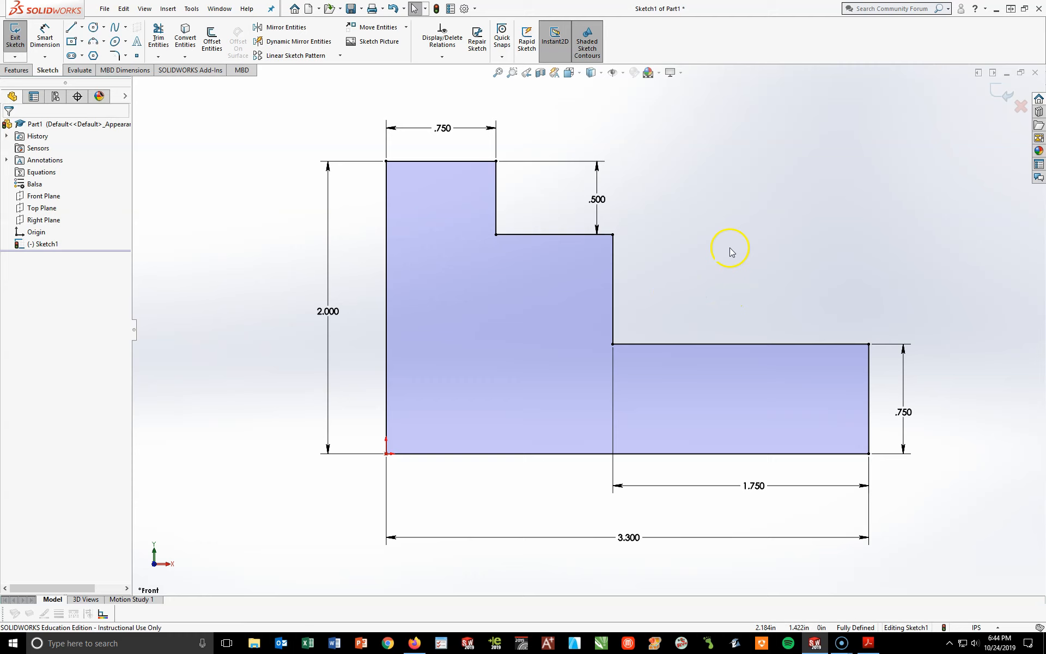
Step: Orbit the sketch away from its front view and turn the View Selector cube on and off in the Orientation dialog
mouse_move(715, 245)
middle_down()
mouse_move(610, 271)
mouse_move(726, 245)
mouse_move(596, 280)
mouse_move(662, 270)
mouse_move(612, 288)
middle_up()
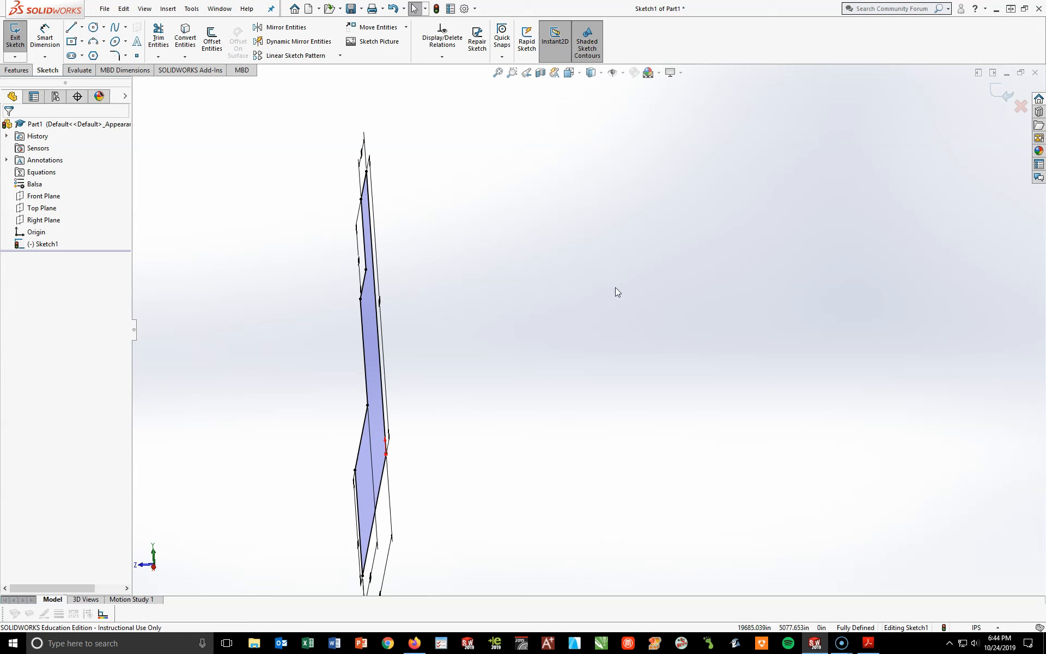
key(space)
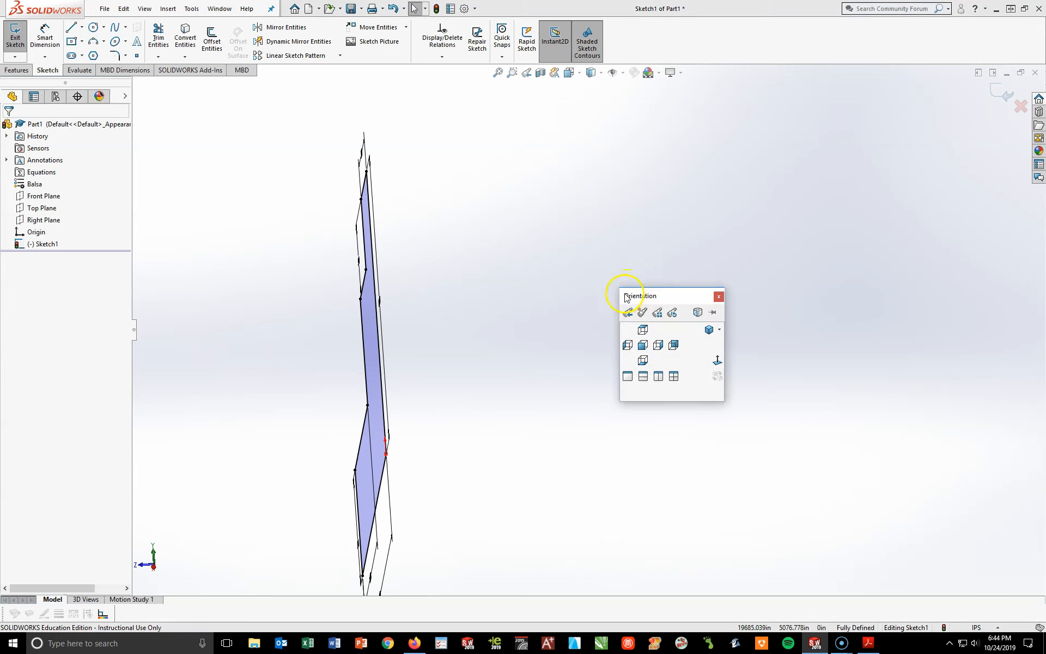
click(698, 312)
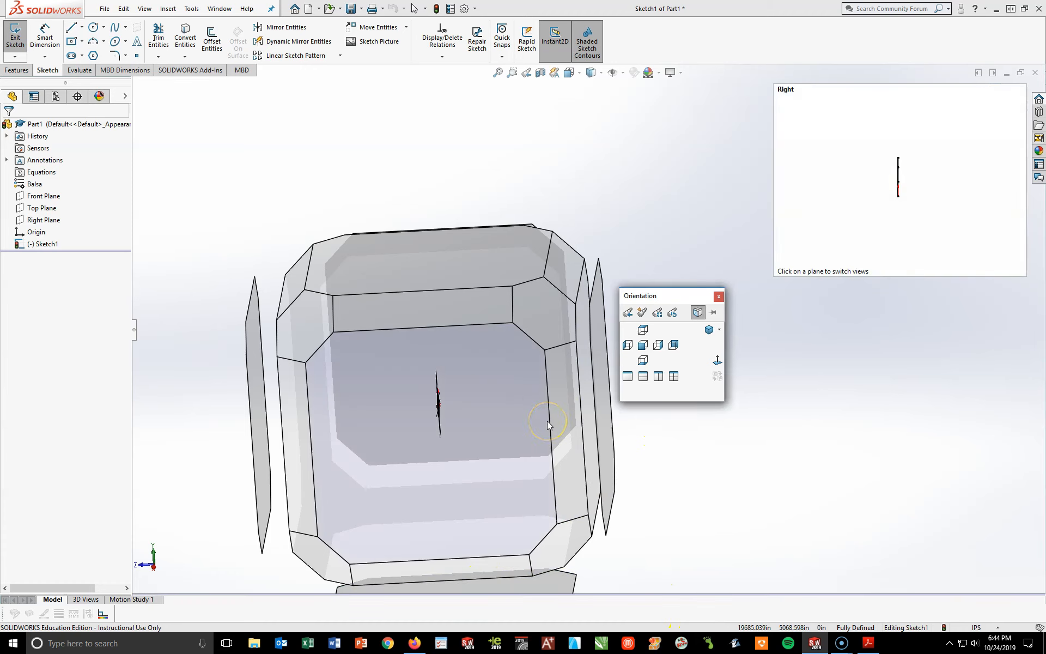
click(698, 319)
click(697, 314)
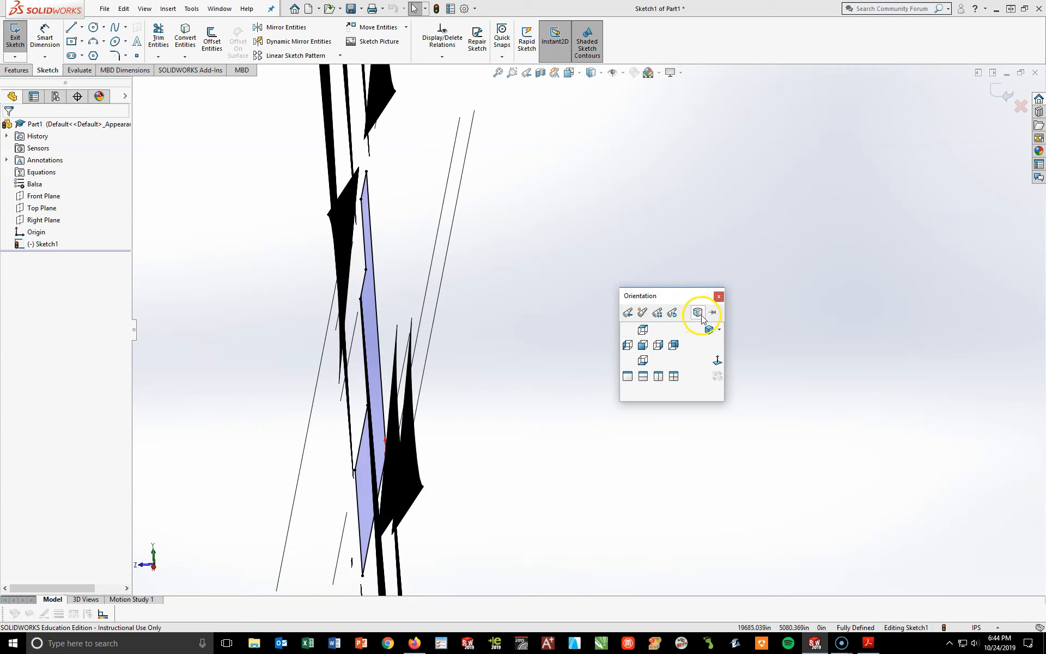
click(560, 381)
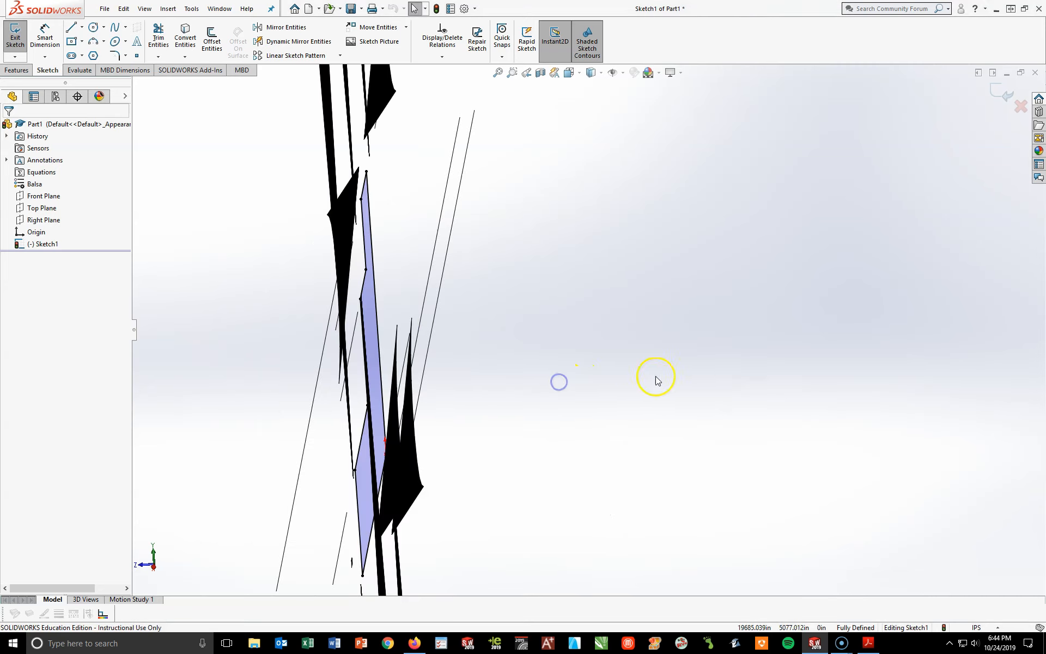
Step: Return the sketch to the standard Front view orientation
scroll(627, 401, up, 3)
mouse_move(469, 433)
middle_down()
mouse_move(480, 420)
mouse_move(466, 422)
middle_up()
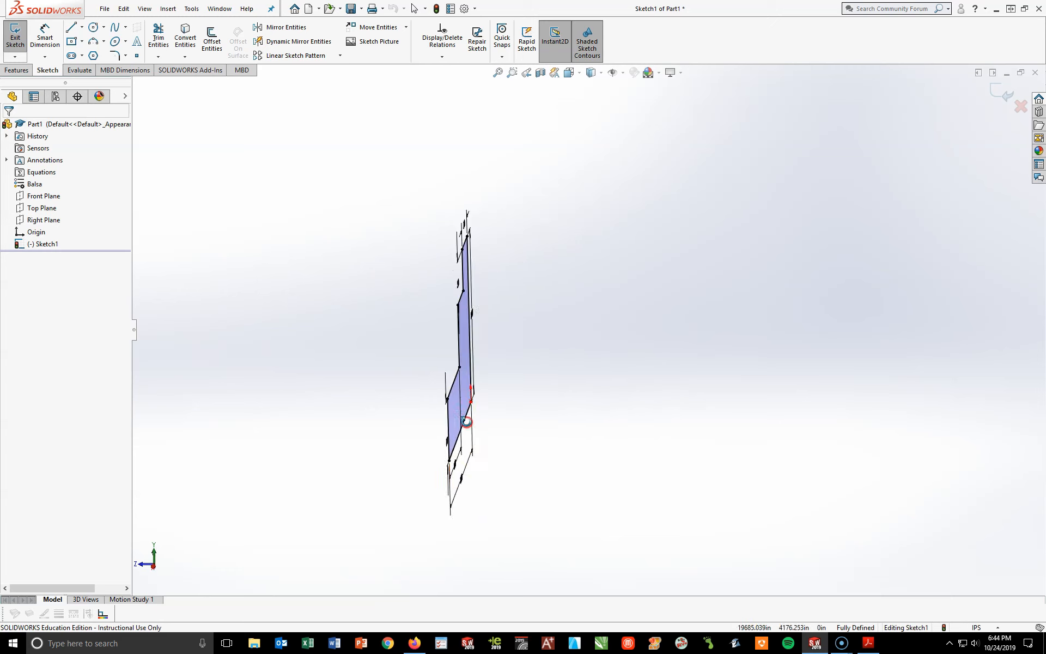
key(space)
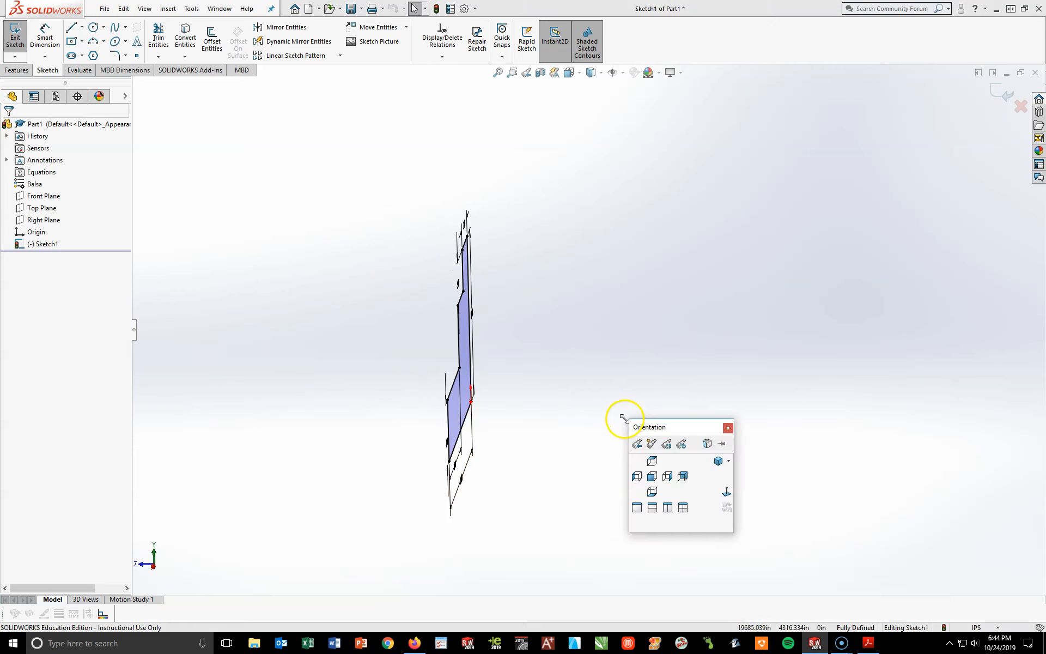
drag(669, 427, 598, 245)
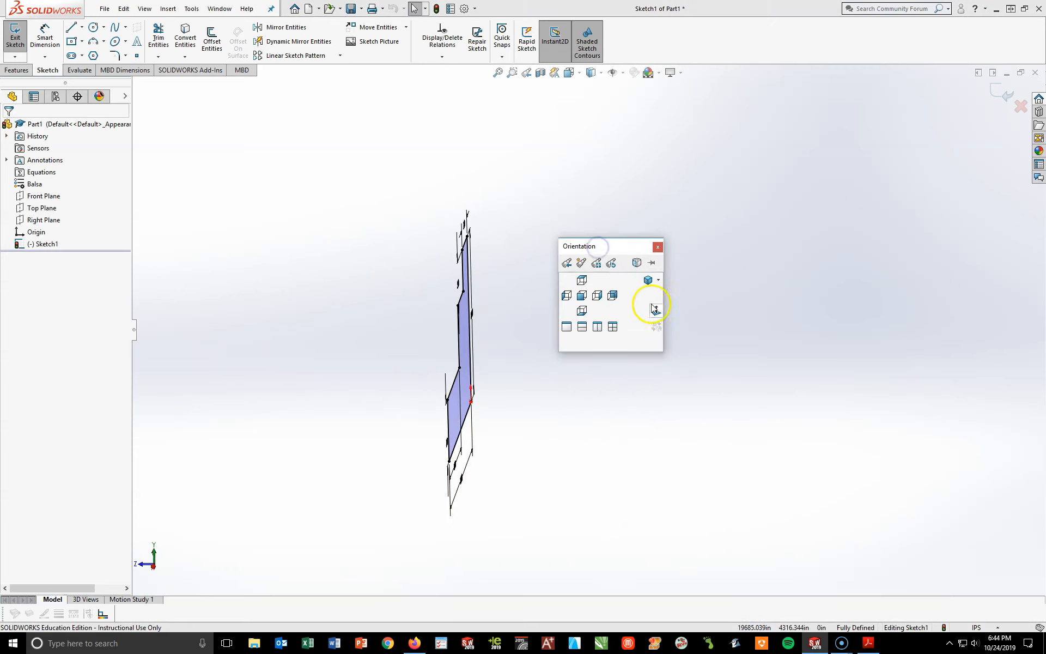
click(581, 298)
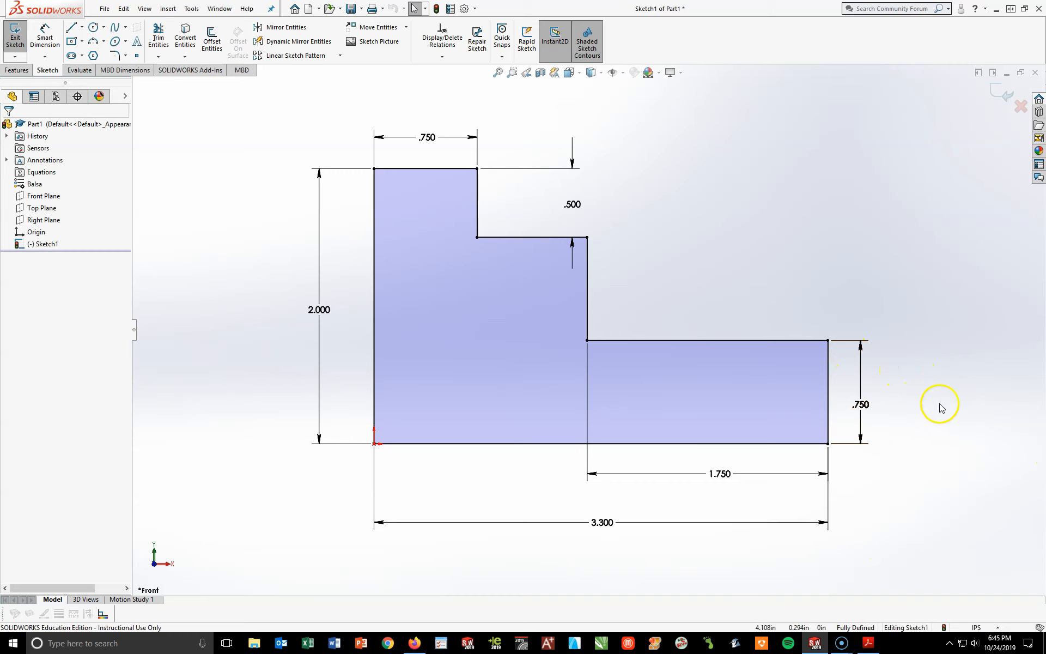
Step: Orbit the sketch away from its front view and restore it with the Normal To orientation
middle_drag(899, 393, 796, 407)
key(space)
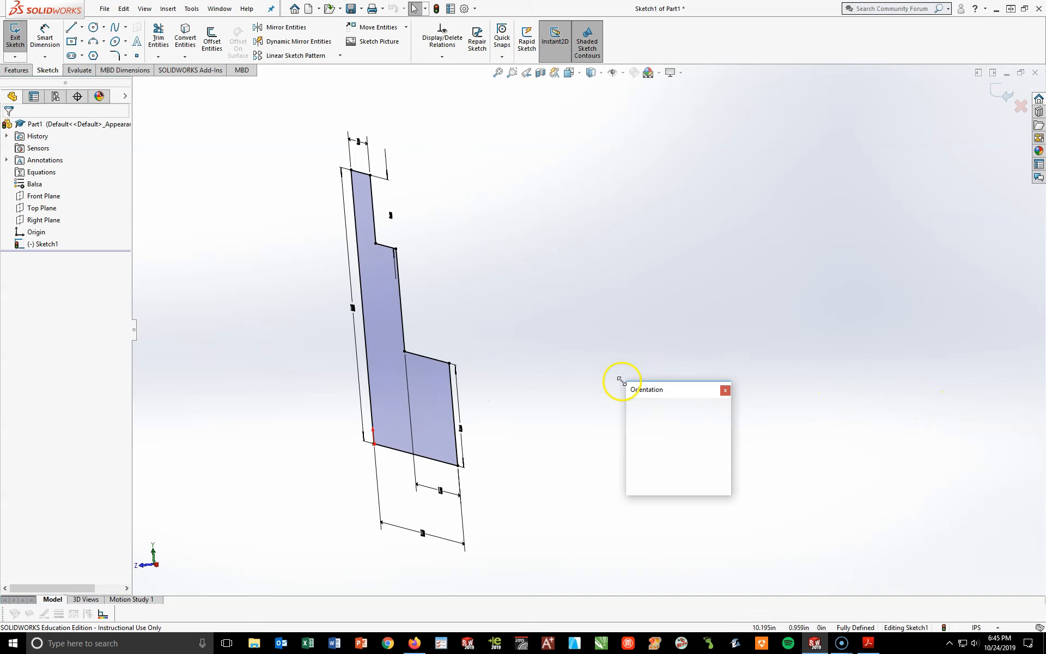
drag(664, 398, 575, 229)
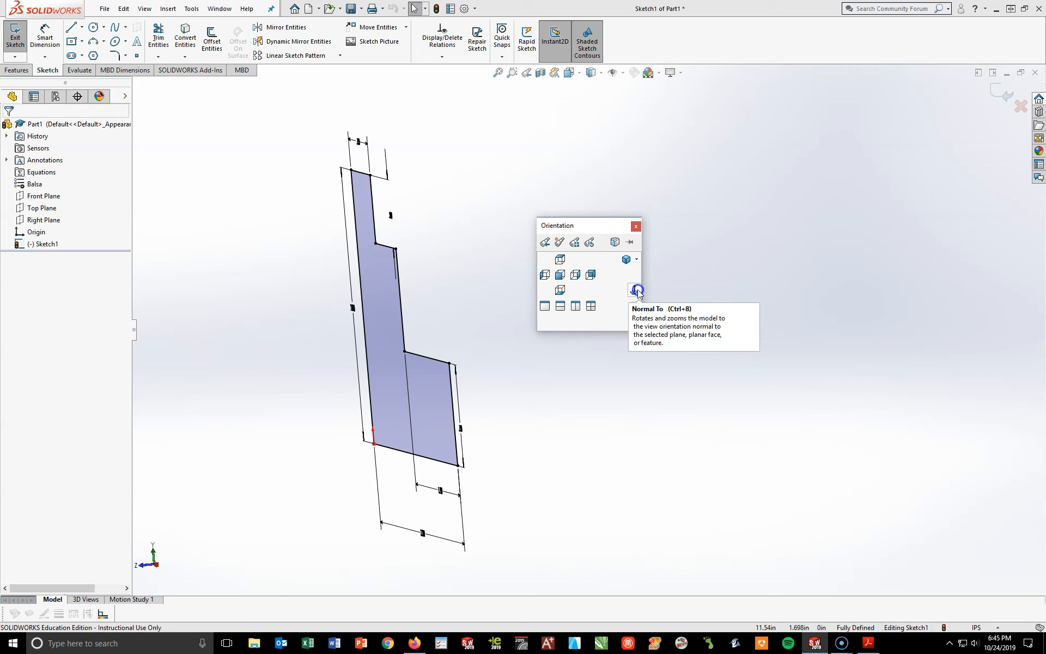
click(637, 290)
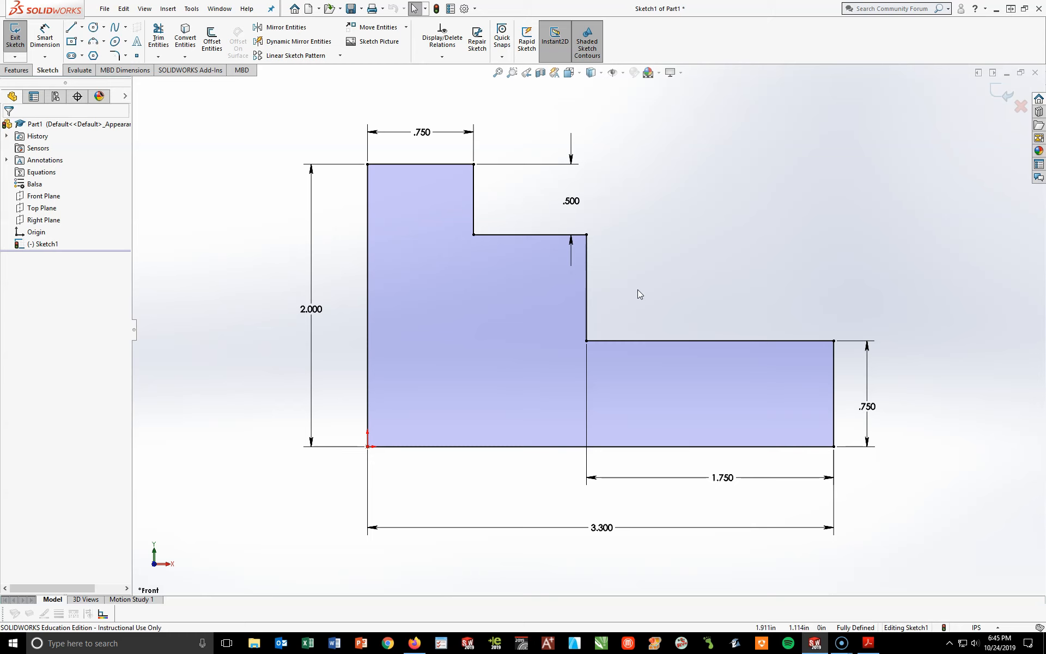
Step: Exit the sketch, try dimensioning the profile's tallest vertical edge outside it, and delete that reference dimension
click(995, 97)
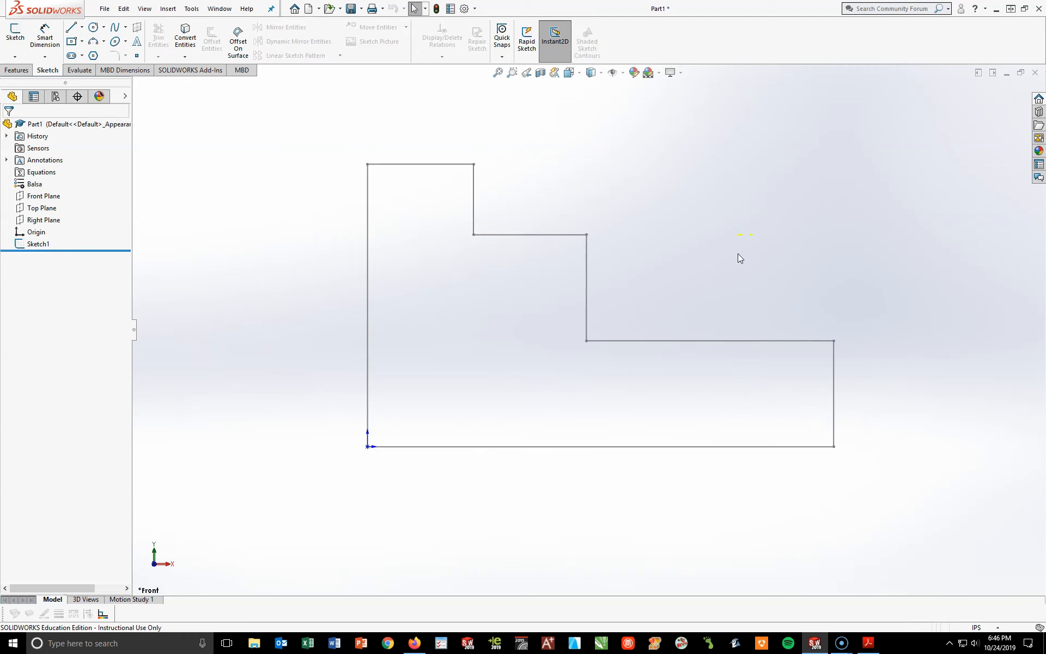
click(45, 36)
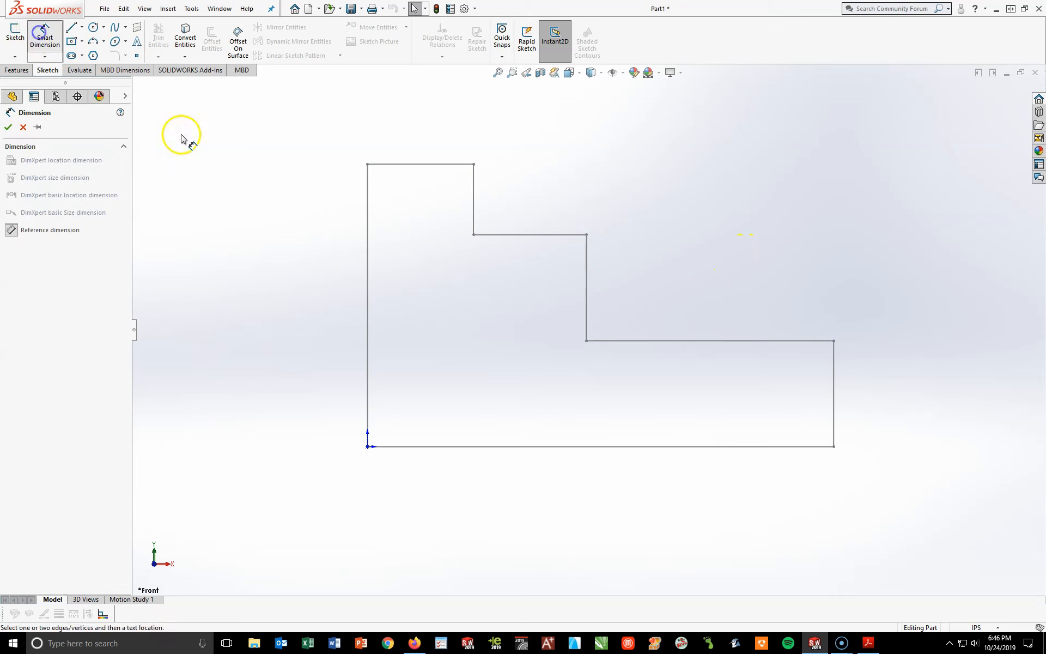
click(367, 235)
click(339, 327)
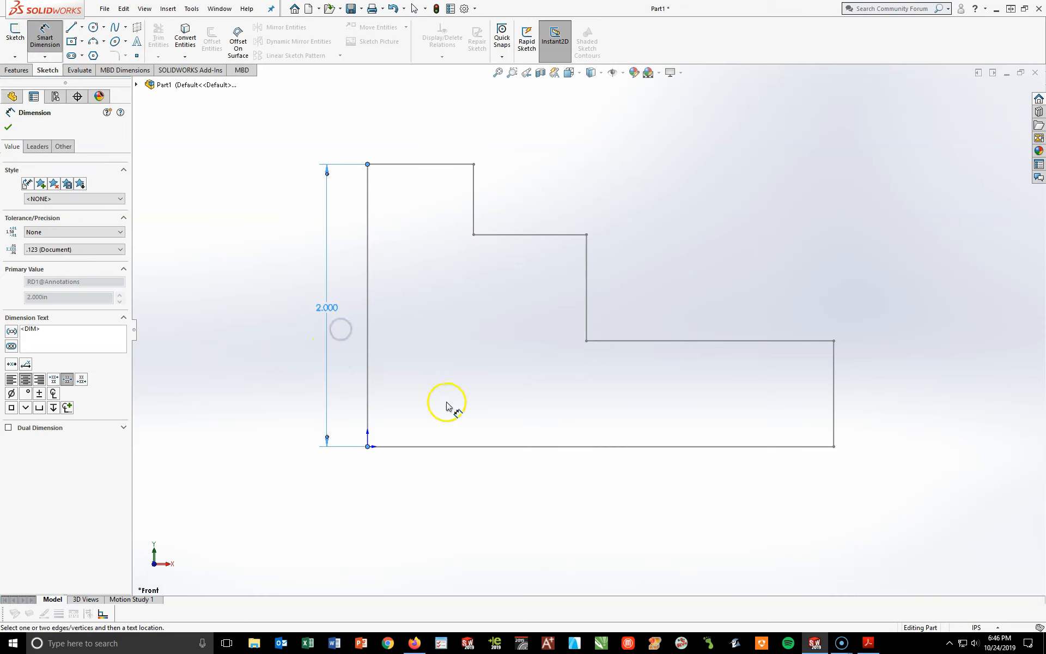
click(331, 308)
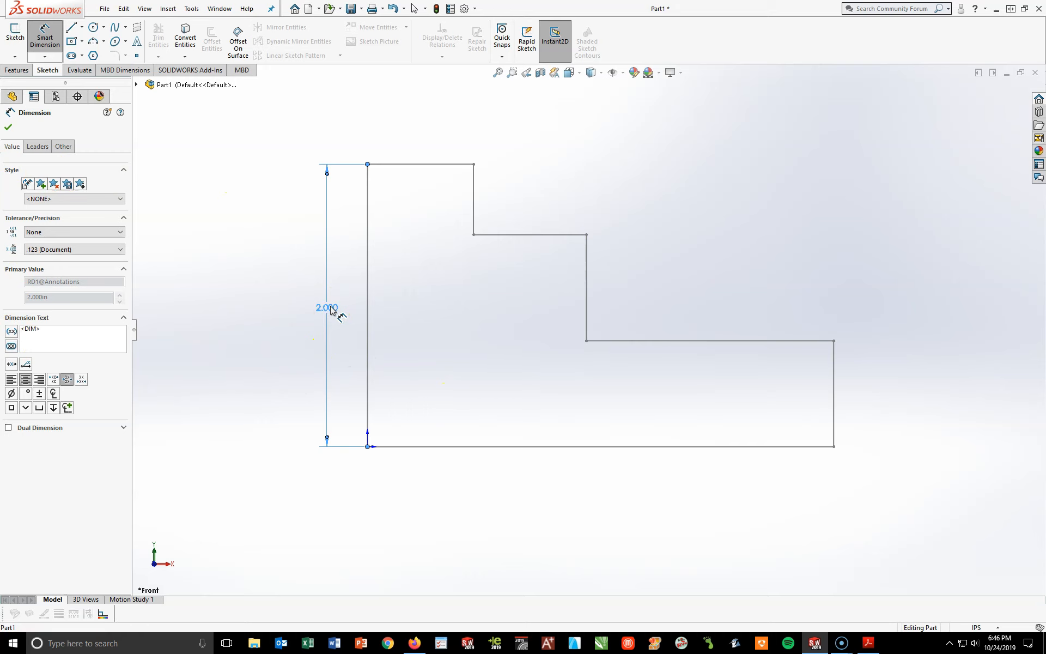
click(8, 126)
click(328, 365)
key(Delete)
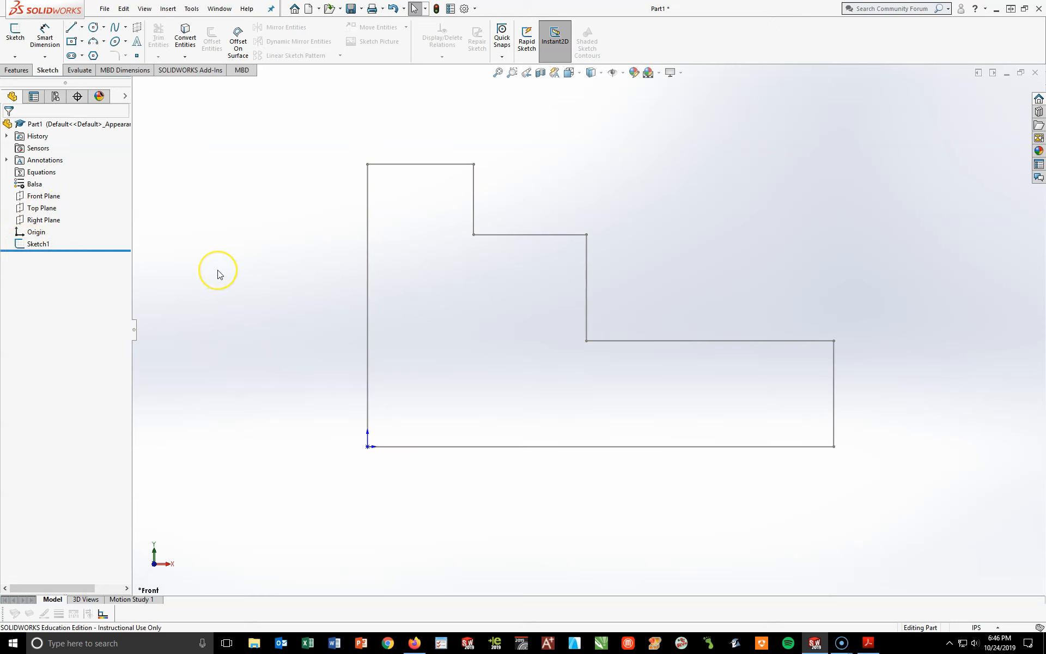
Step: Open Sketch1 for editing, open its overall height and uppermost step width dimensions for modification, and exit the sketch
click(22, 246)
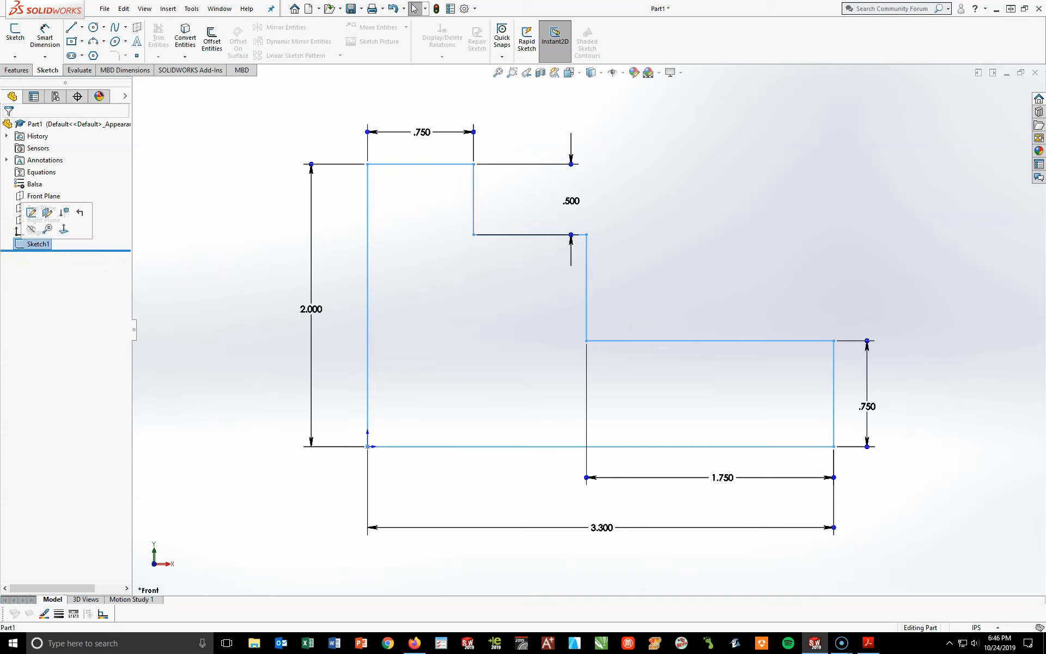
click(30, 213)
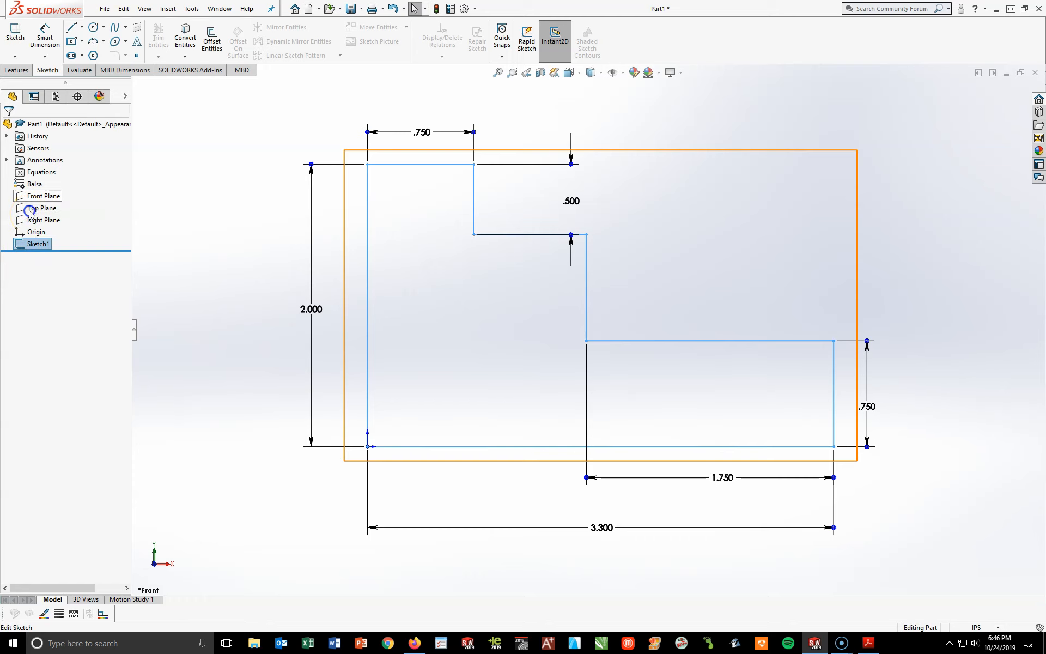
double_click(311, 308)
click(343, 265)
double_click(422, 133)
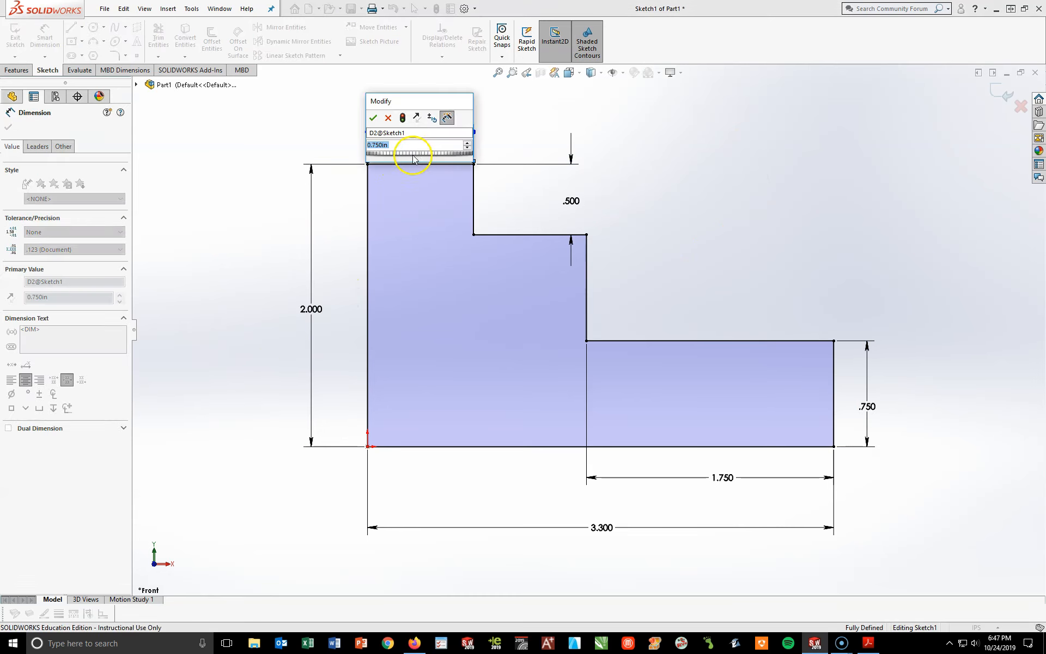
click(374, 117)
click(1014, 93)
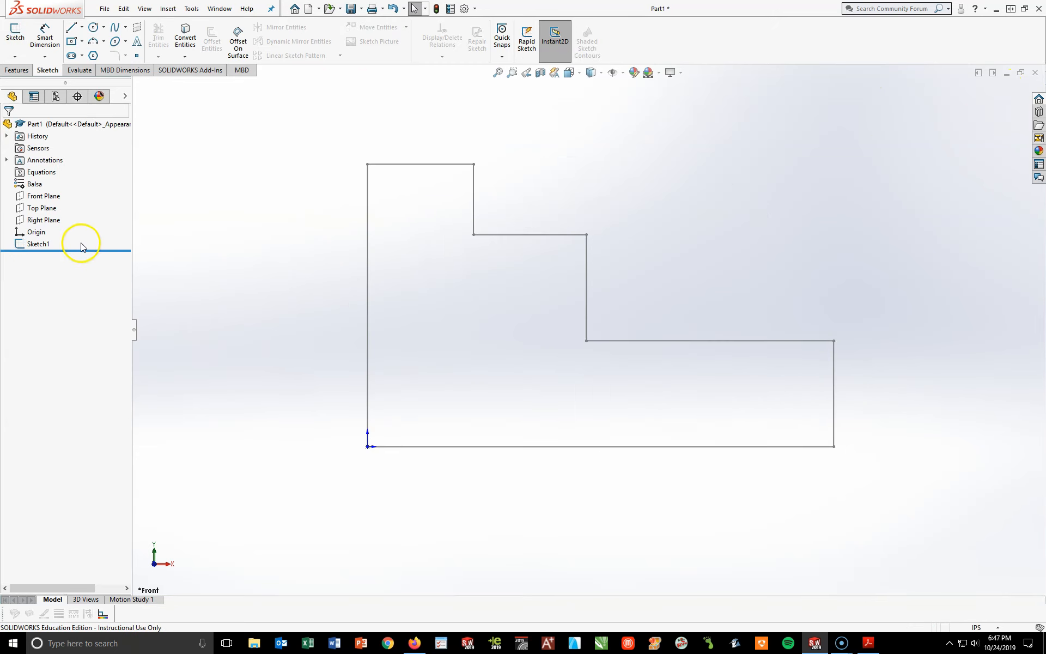
Step: Reopen Sketch1 for editing, view the Isometric view in Part_3-1.PDF in Acrobat Reader, and return to SOLIDWORKS
click(19, 244)
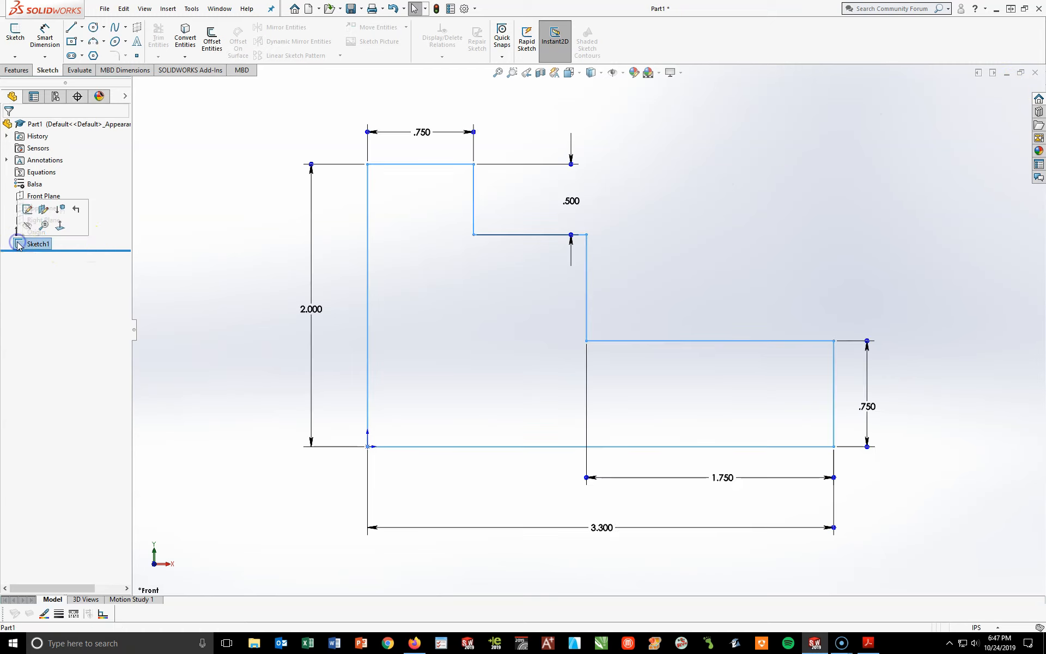
click(27, 210)
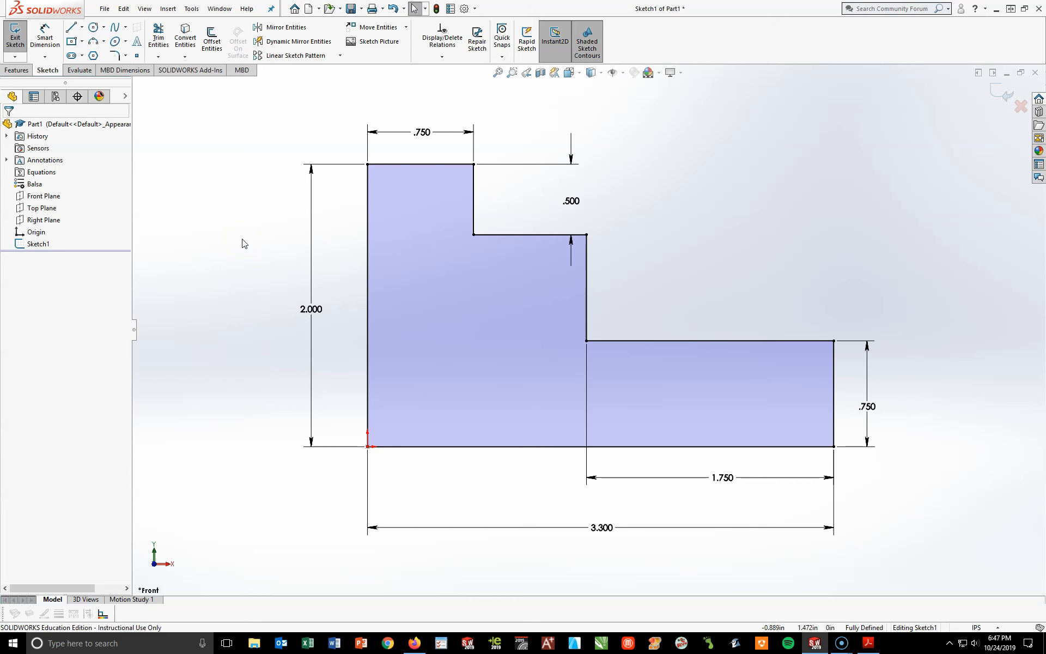
click(868, 643)
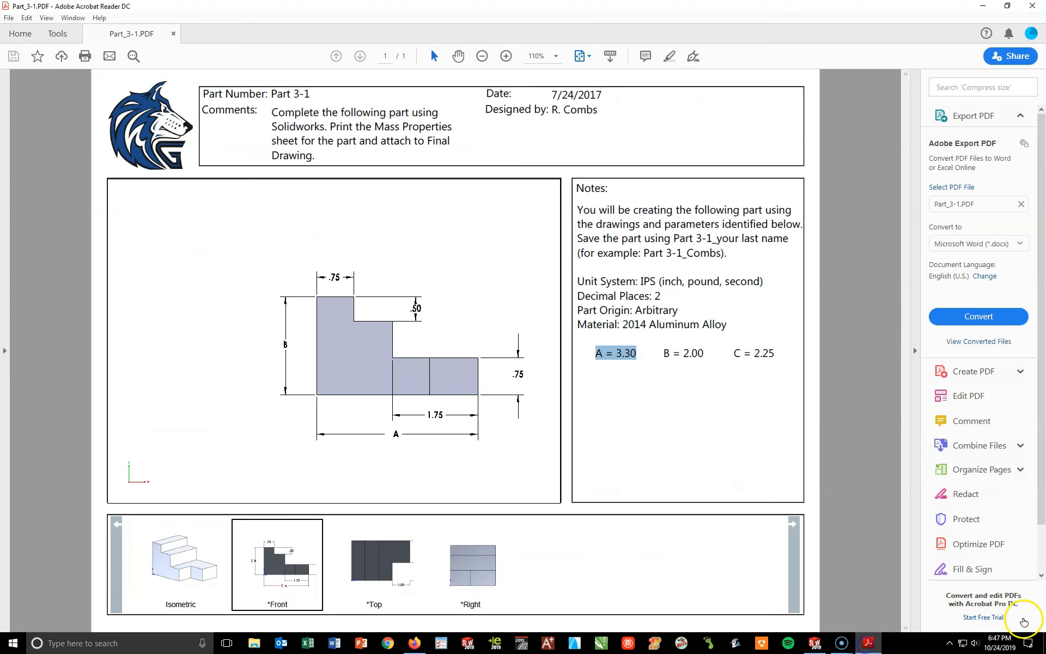
click(197, 576)
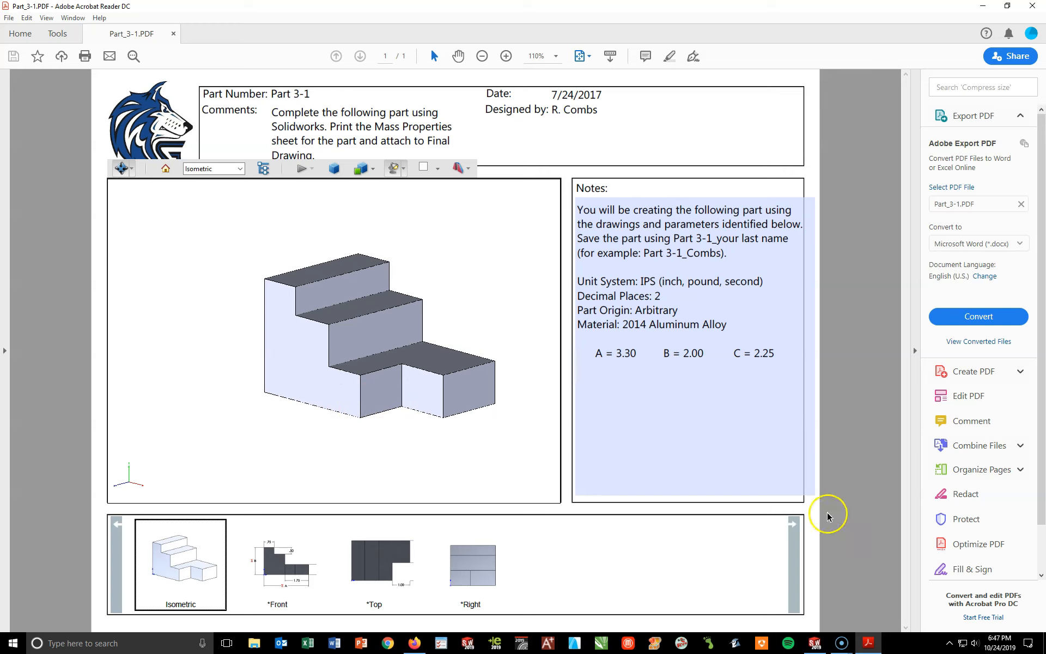
click(814, 643)
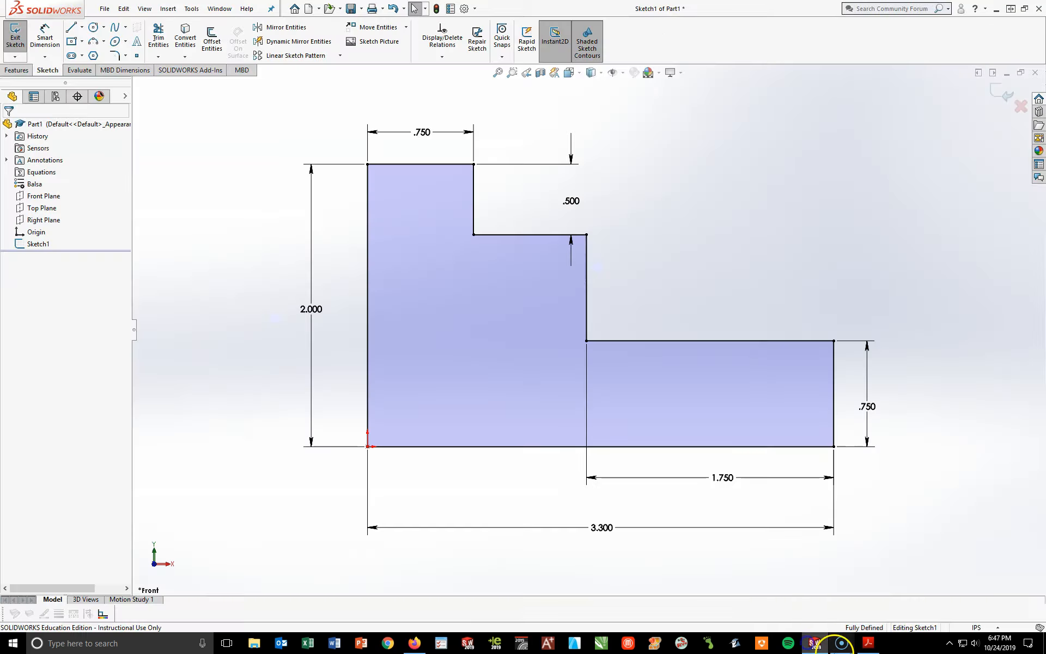
Step: Start an Extruded Boss/Base from the stepped profile and open its depth value for editing
click(15, 72)
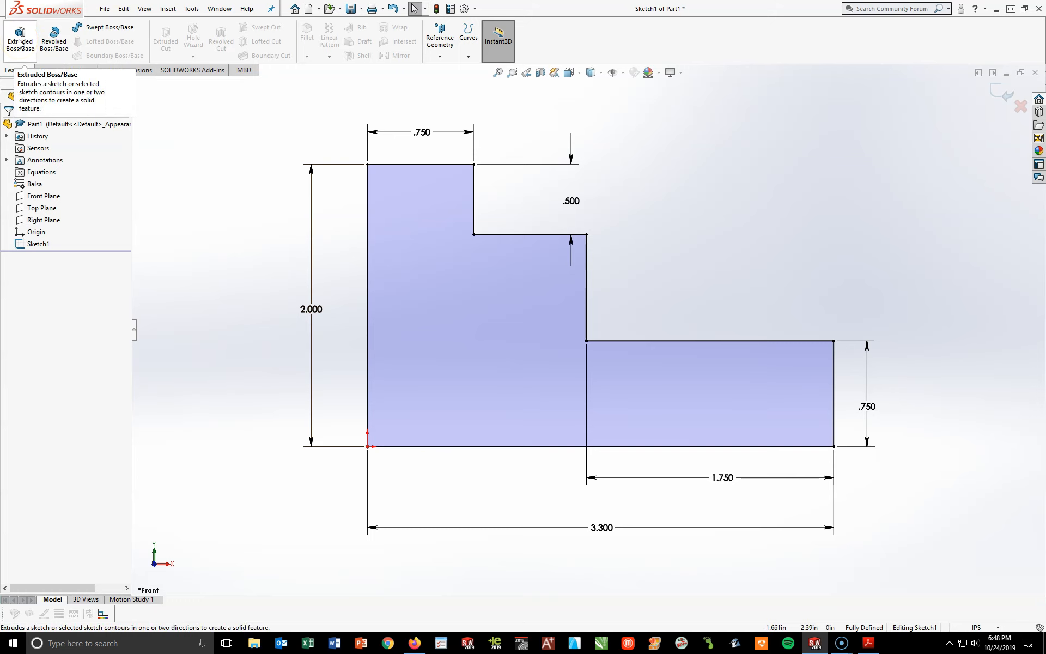
click(51, 48)
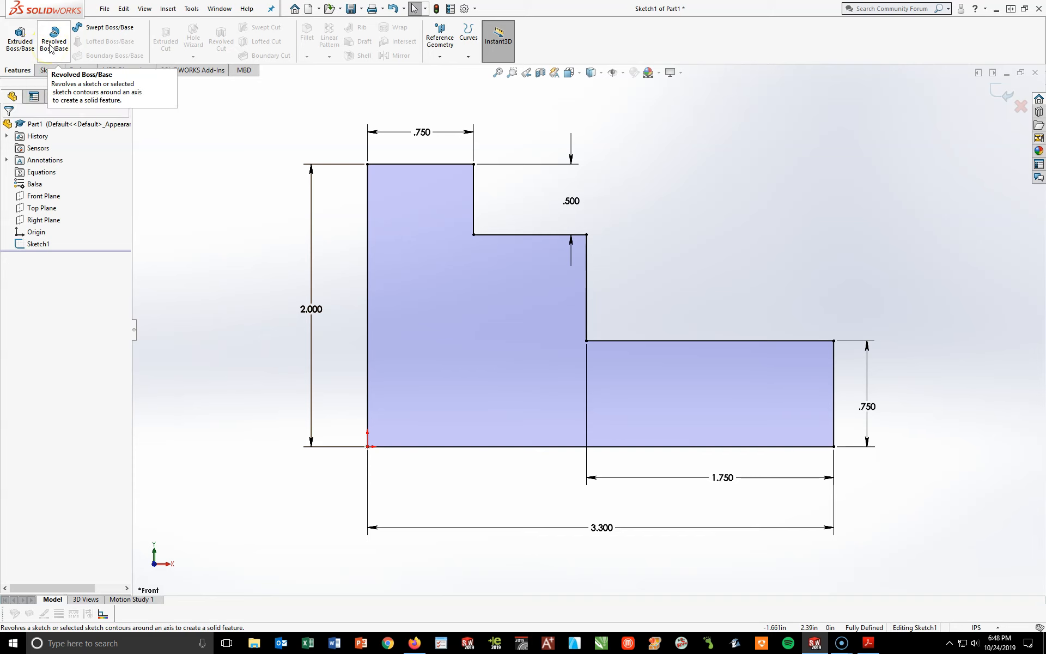
click(76, 30)
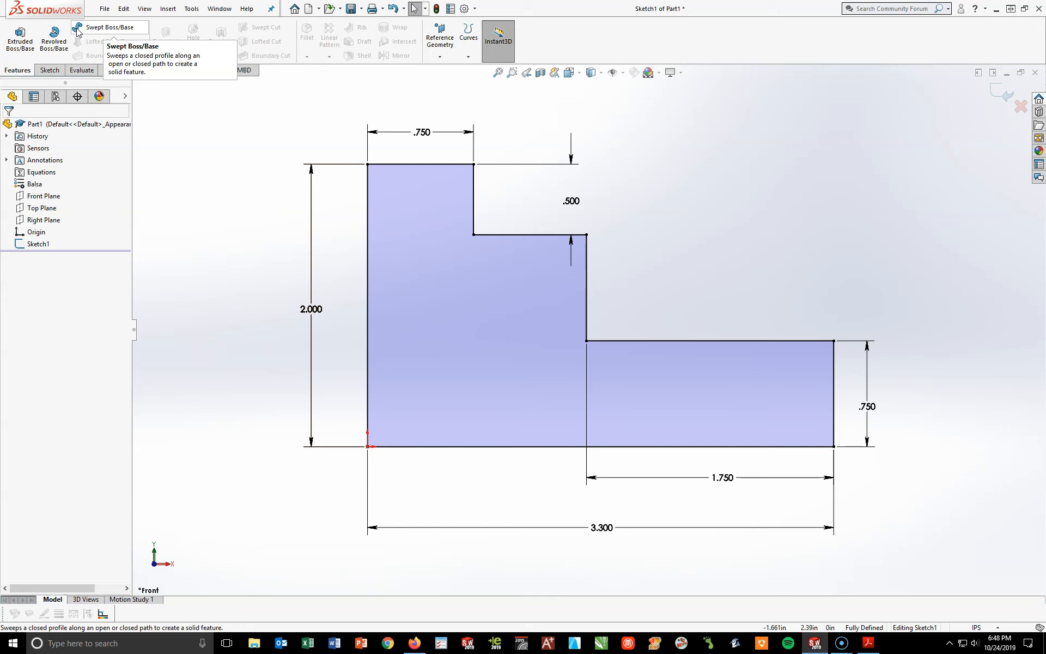
click(21, 35)
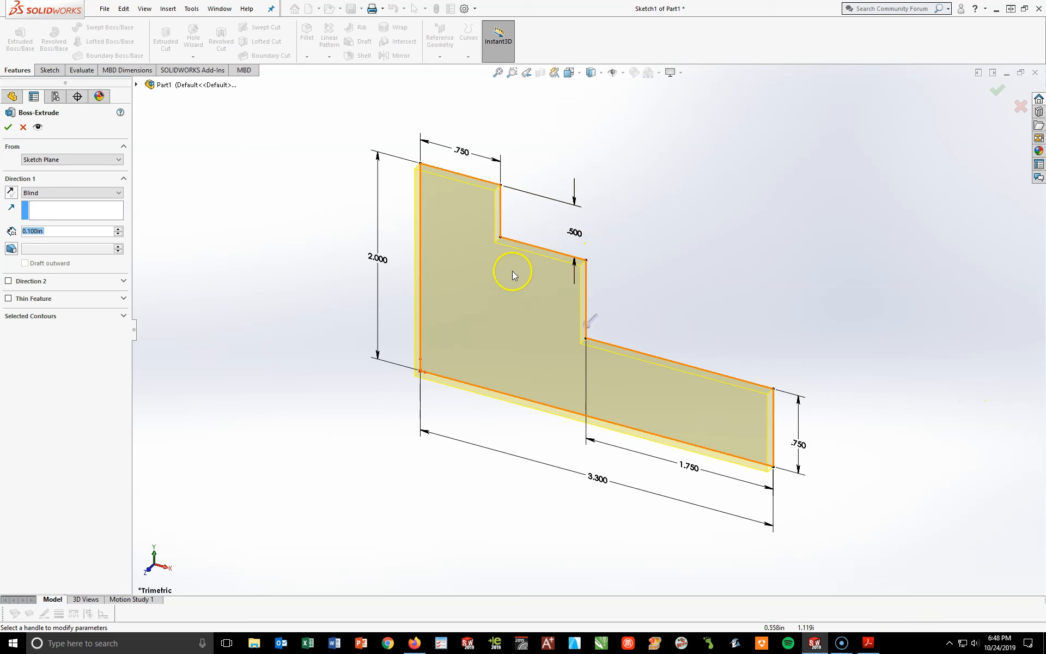
click(52, 230)
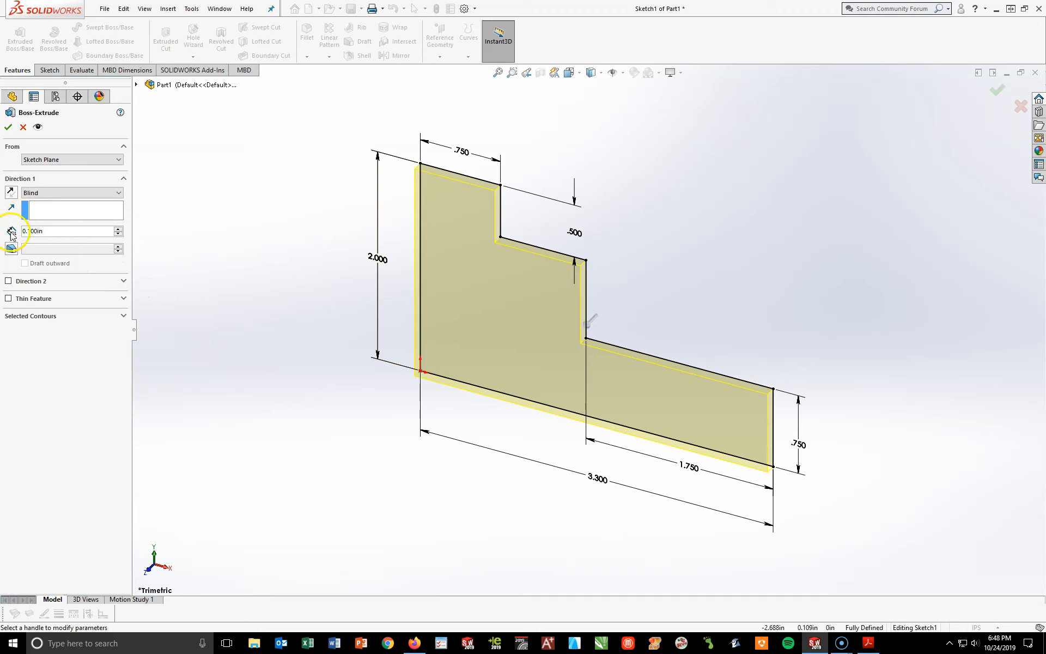
click(52, 232)
Step: Look up depth C in the Top view and notes of Part_3-1.PDF in Acrobat Reader, and return to SOLIDWORKS
click(871, 645)
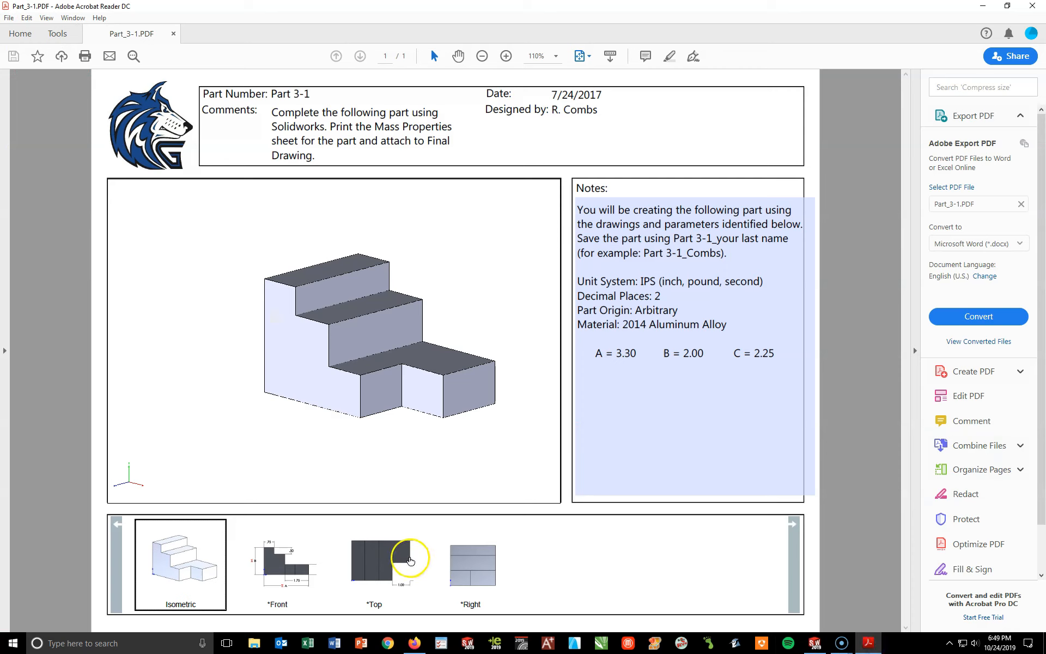
click(411, 560)
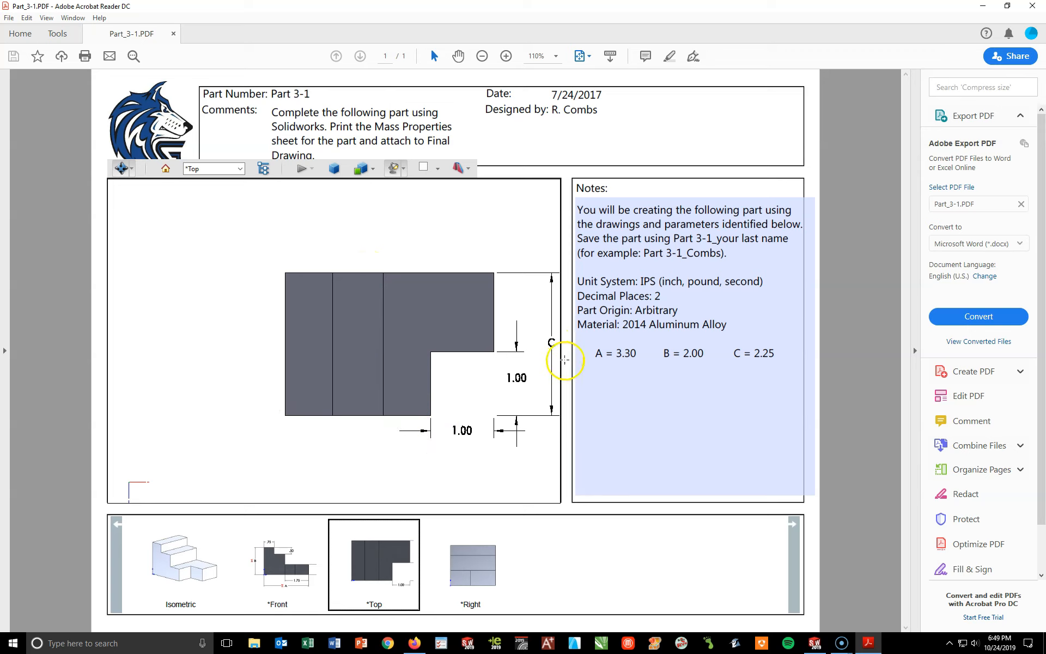
drag(755, 354, 772, 355)
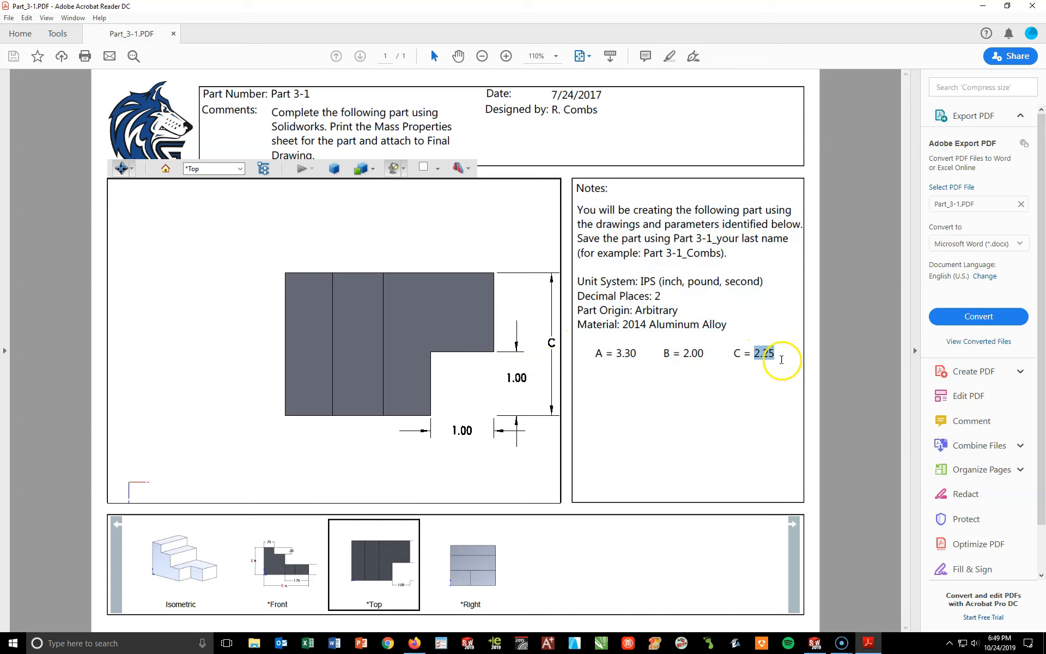
click(814, 643)
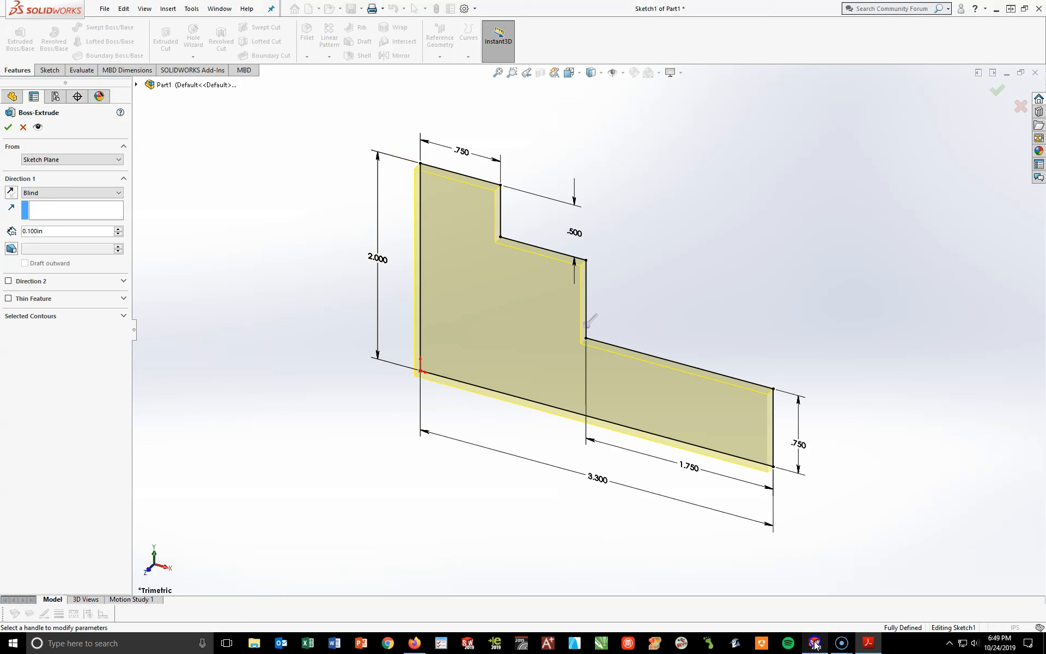
Step: Extrude the stepped profile as a Blind boss with a depth of 2.25 in
double_click(53, 227)
text(2.25)
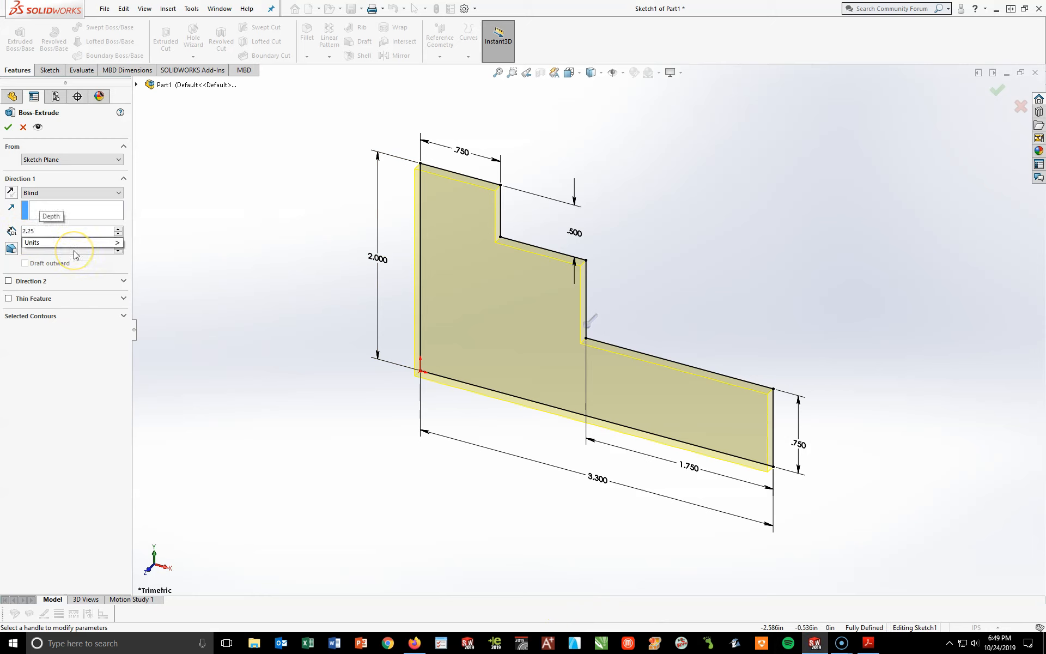
key(Return)
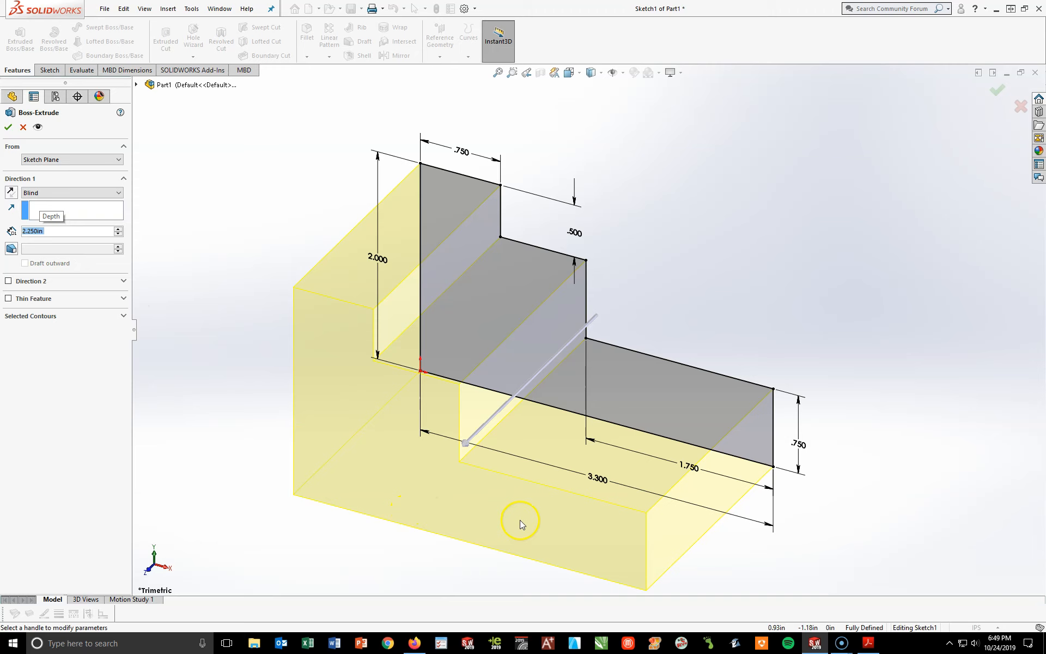
text(f)
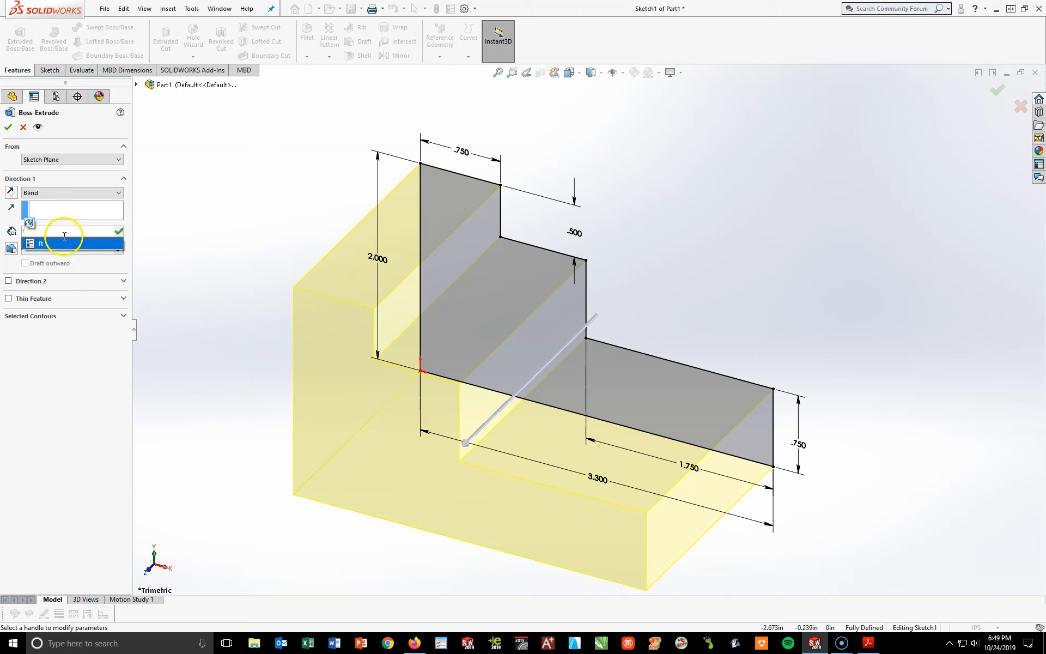
key(Escape)
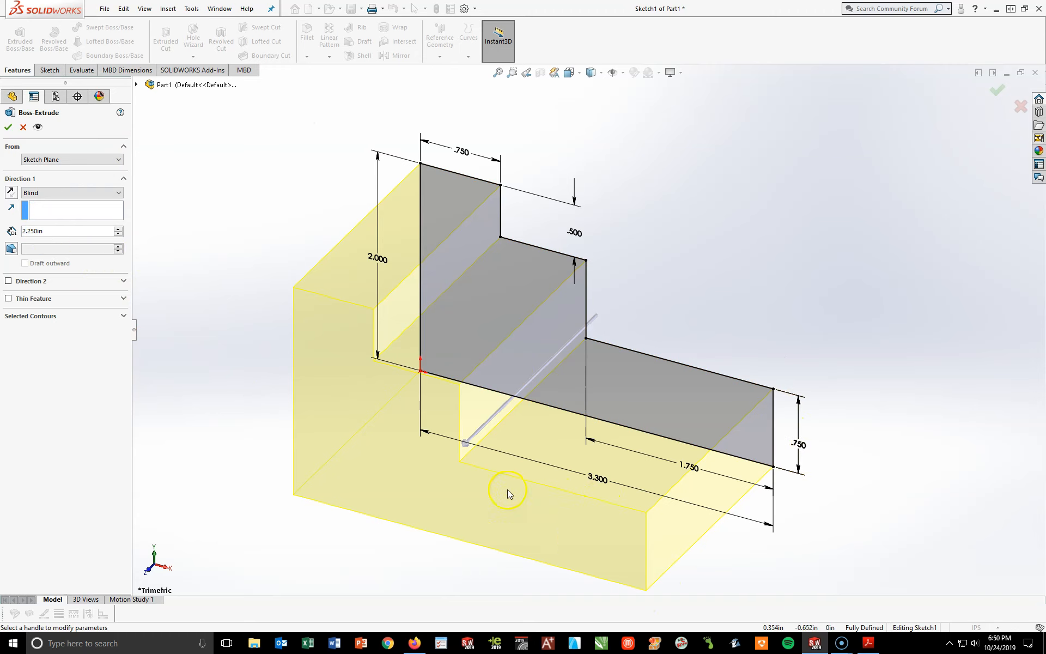
click(7, 128)
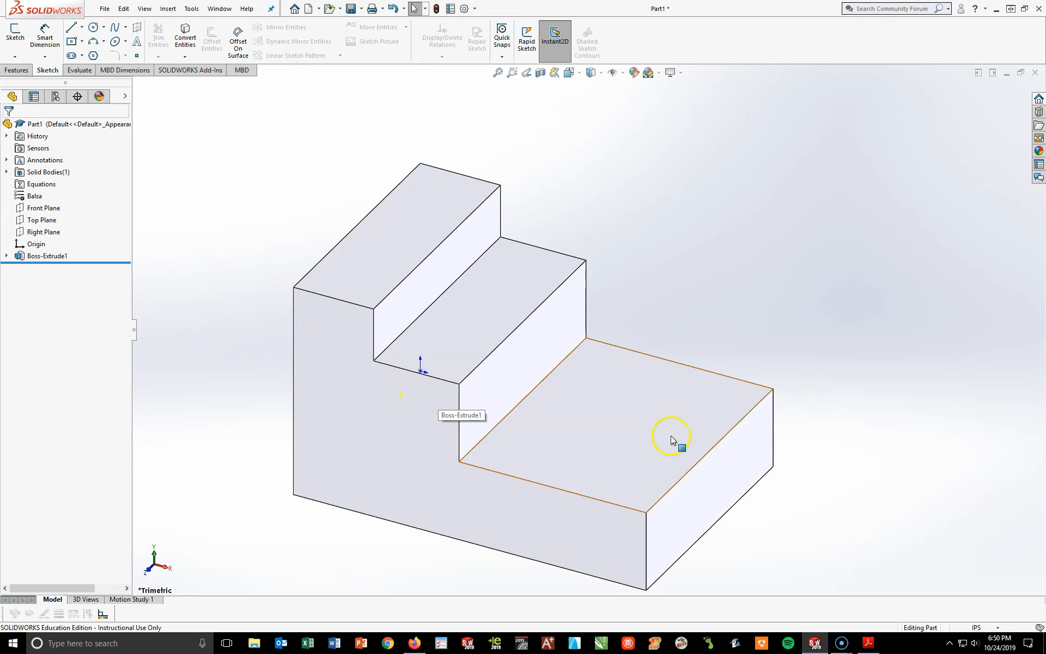
key(f)
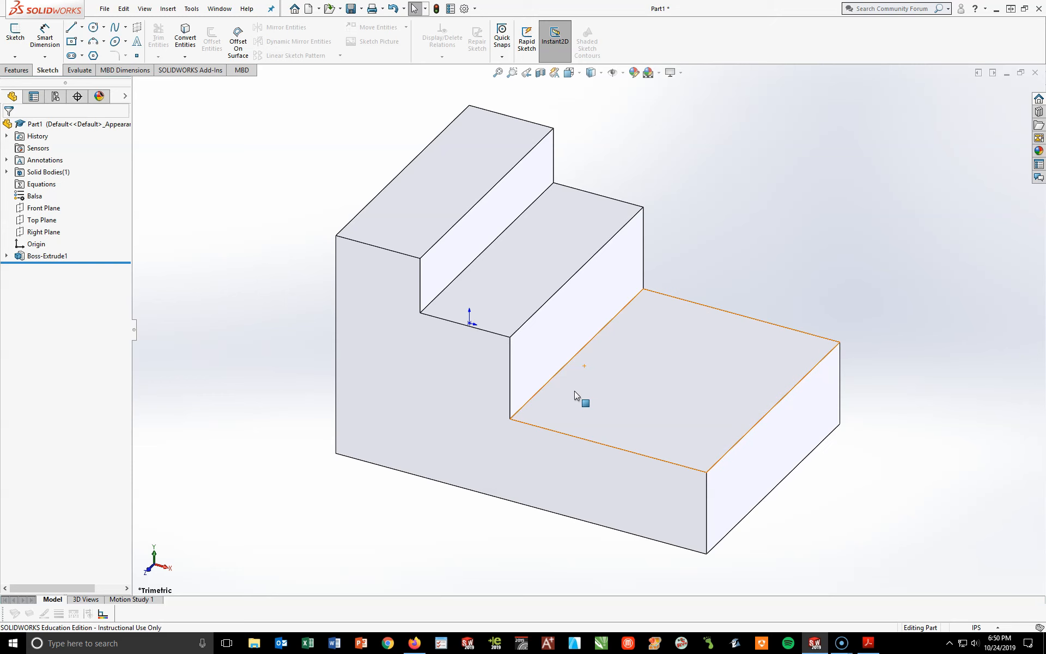
Step: Check the material note in Part_3-1.PDF in Acrobat Reader, and apply the 2014 Alloy aluminium material to the part in SOLIDWORKS
click(872, 646)
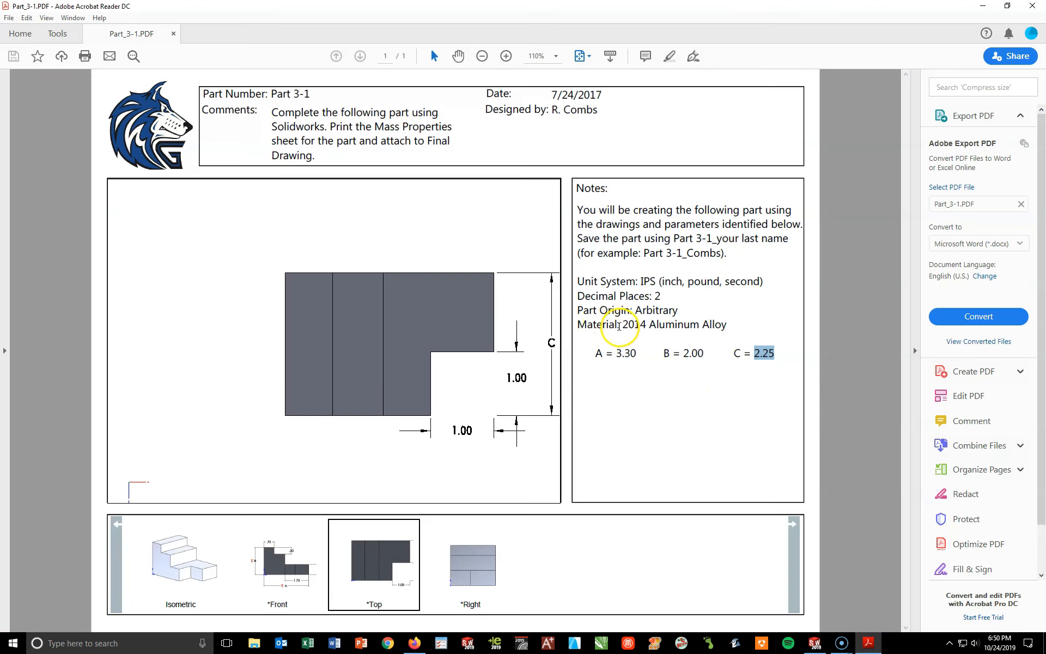
click(624, 325)
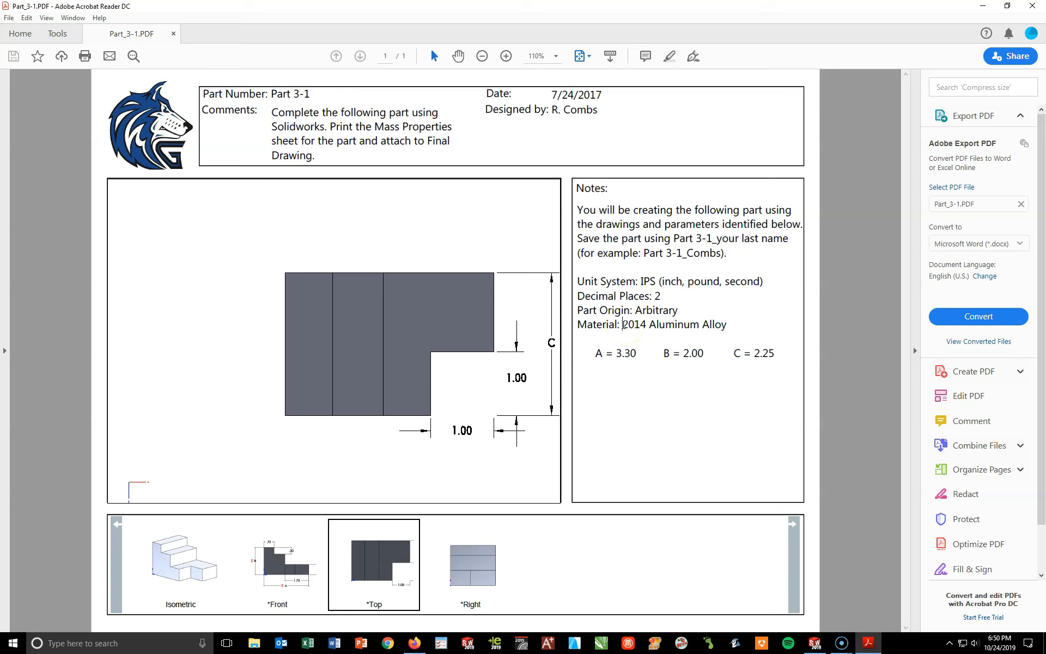
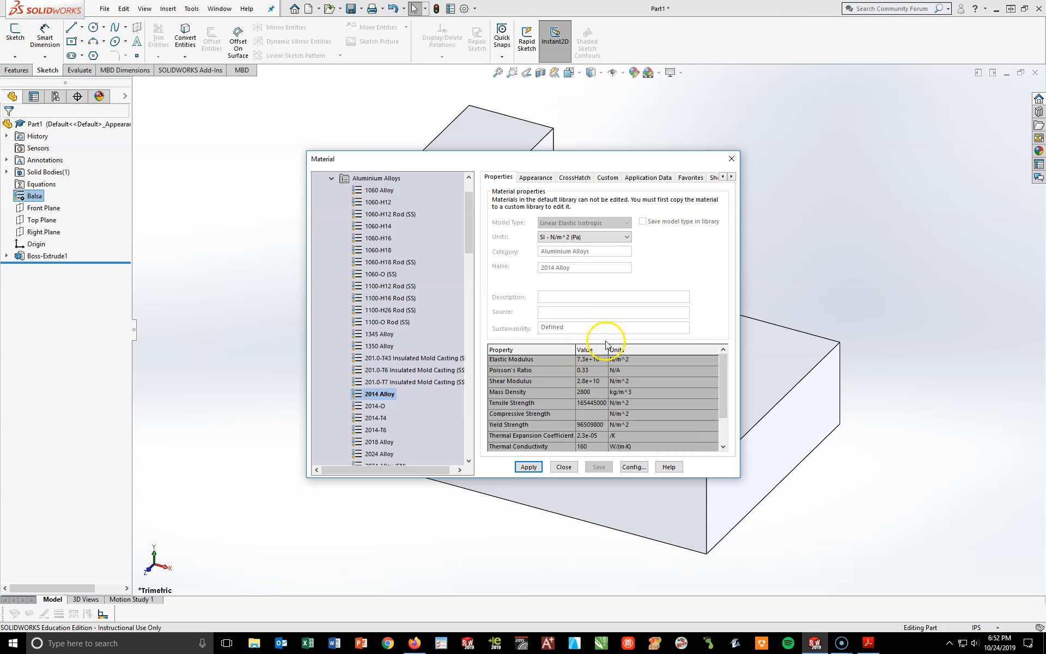
click(529, 467)
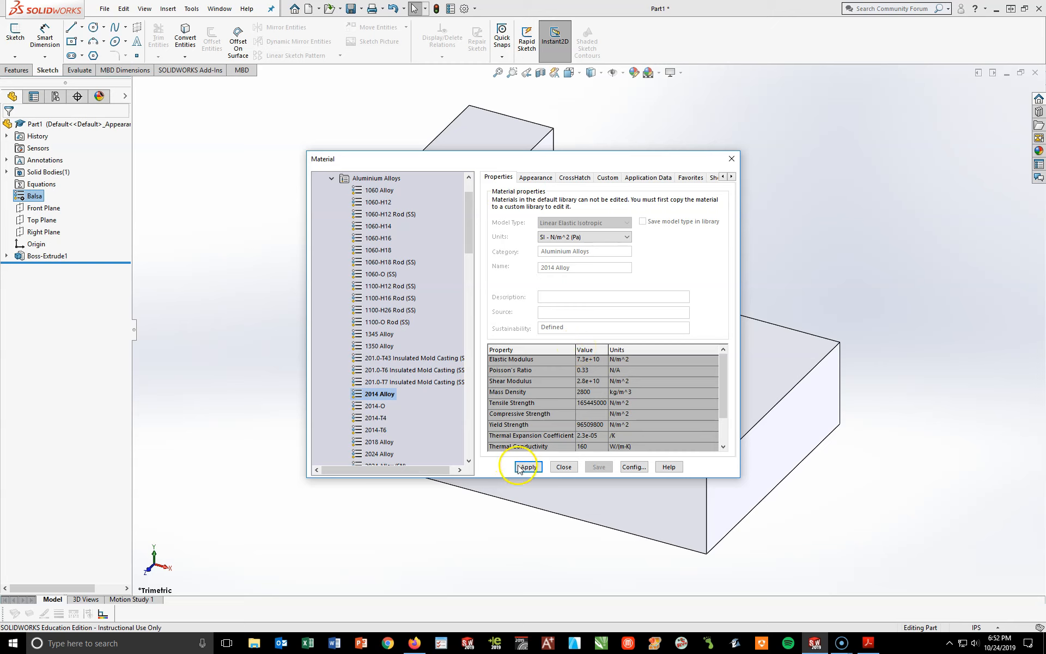
click(561, 467)
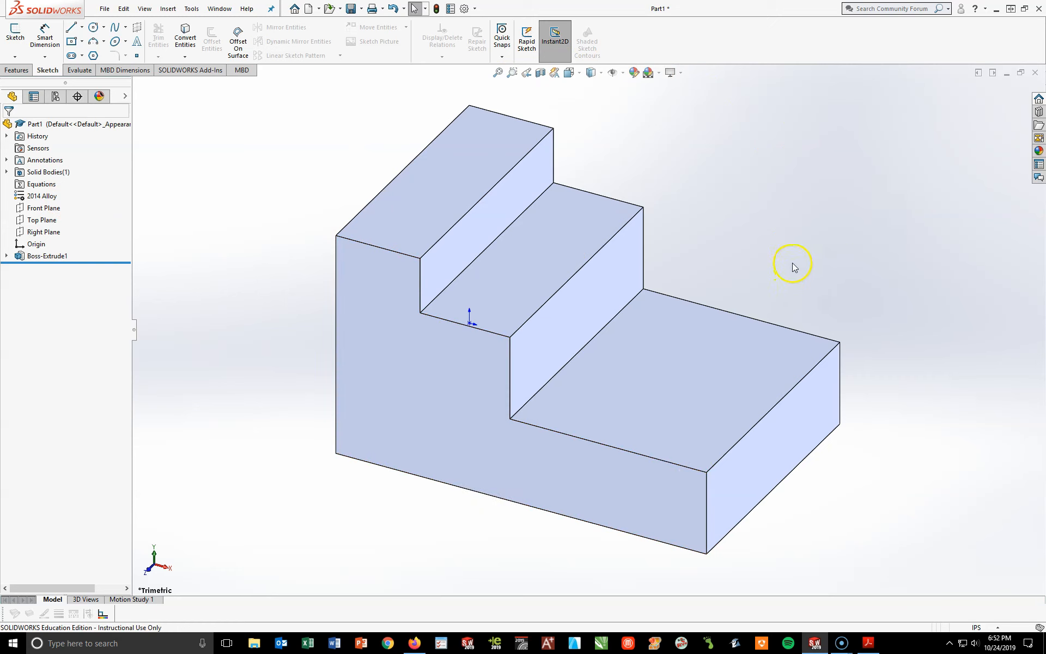
Step: Examine the corner notch in the Isometric and Top views of Part_3-1.PDF in Acrobat Reader, and return to SOLIDWORKS
click(871, 646)
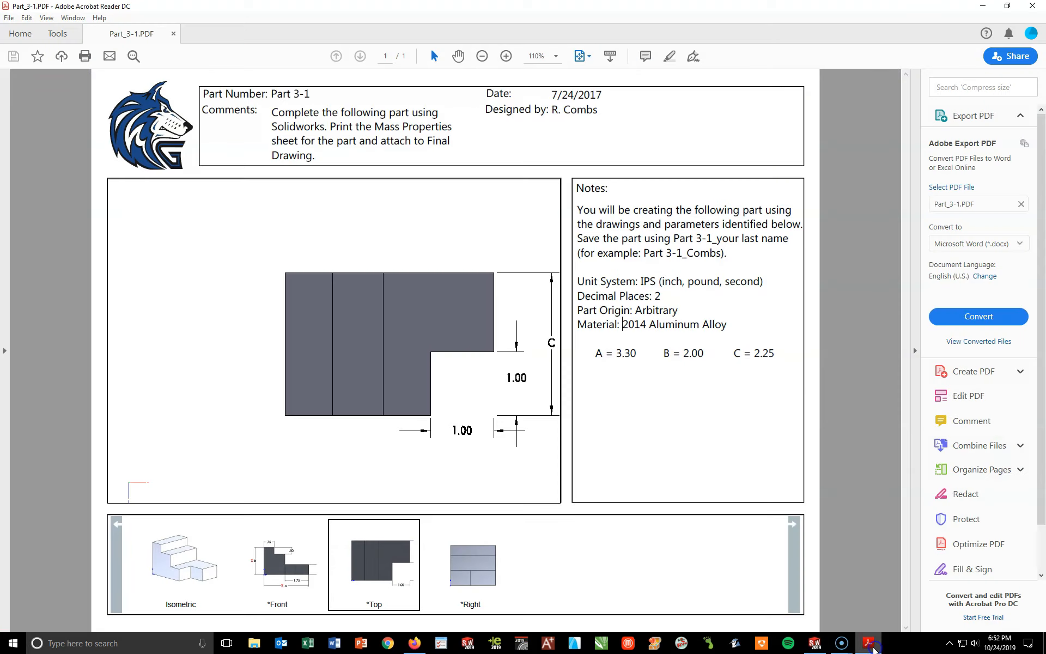
click(200, 563)
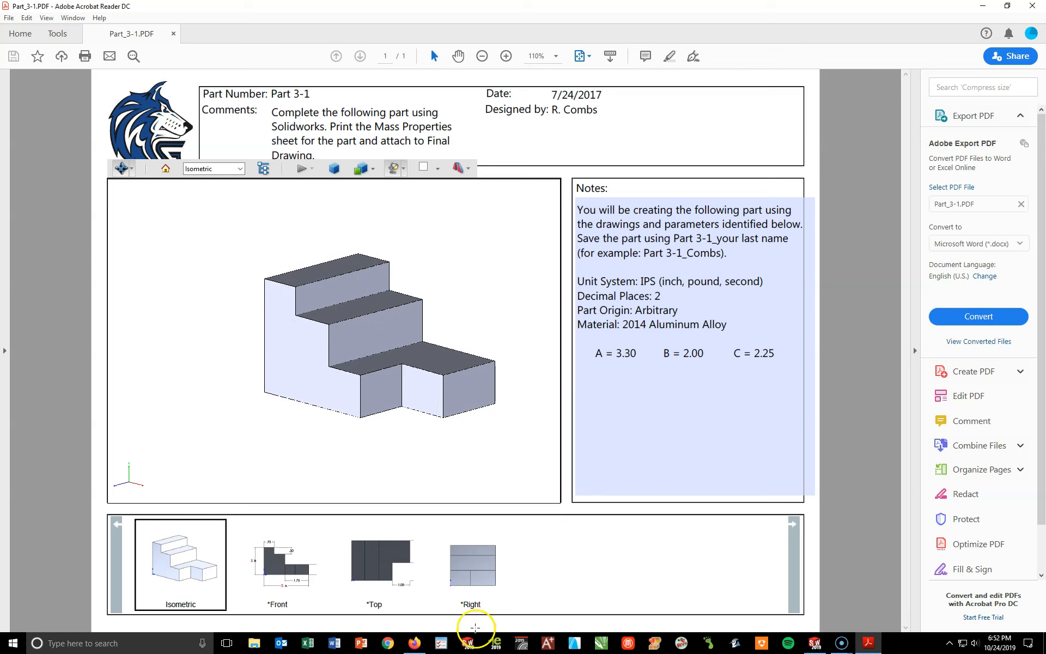
click(382, 580)
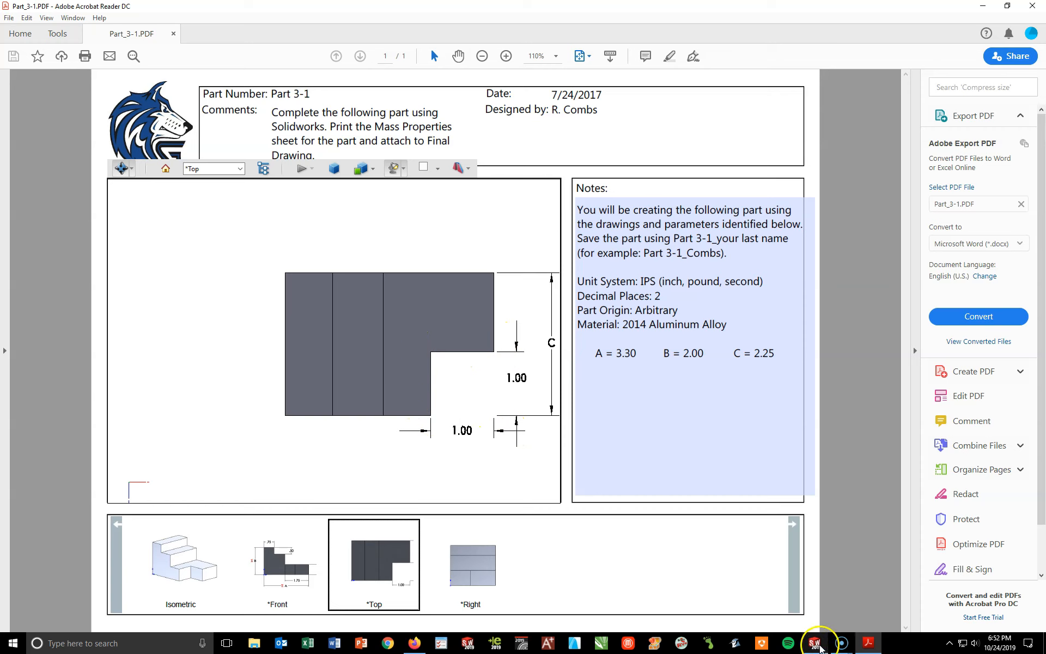
click(820, 648)
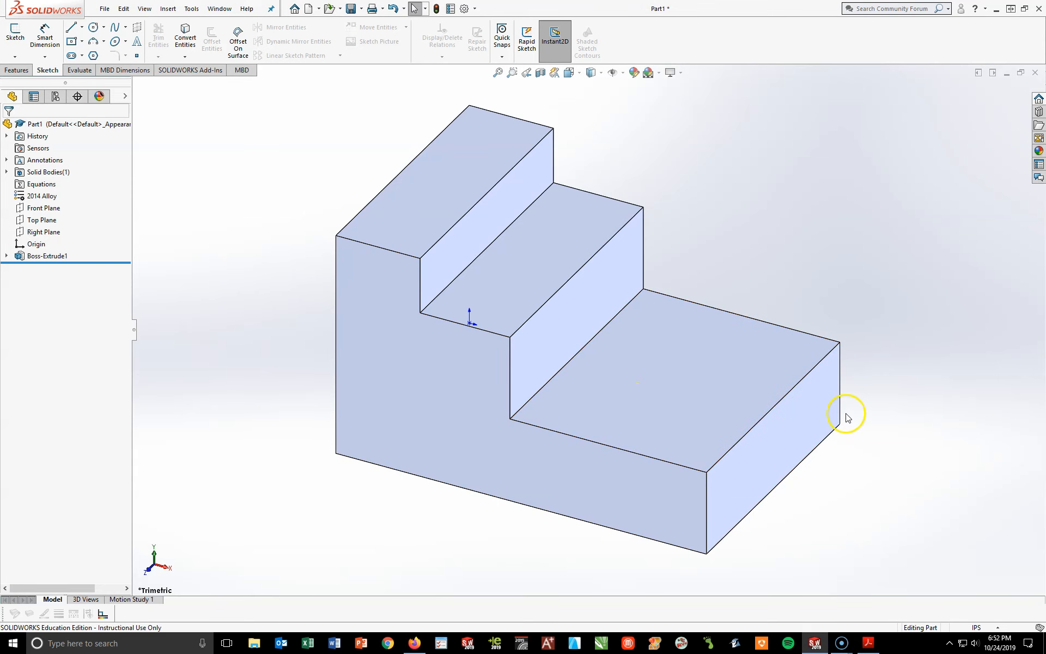
click(642, 442)
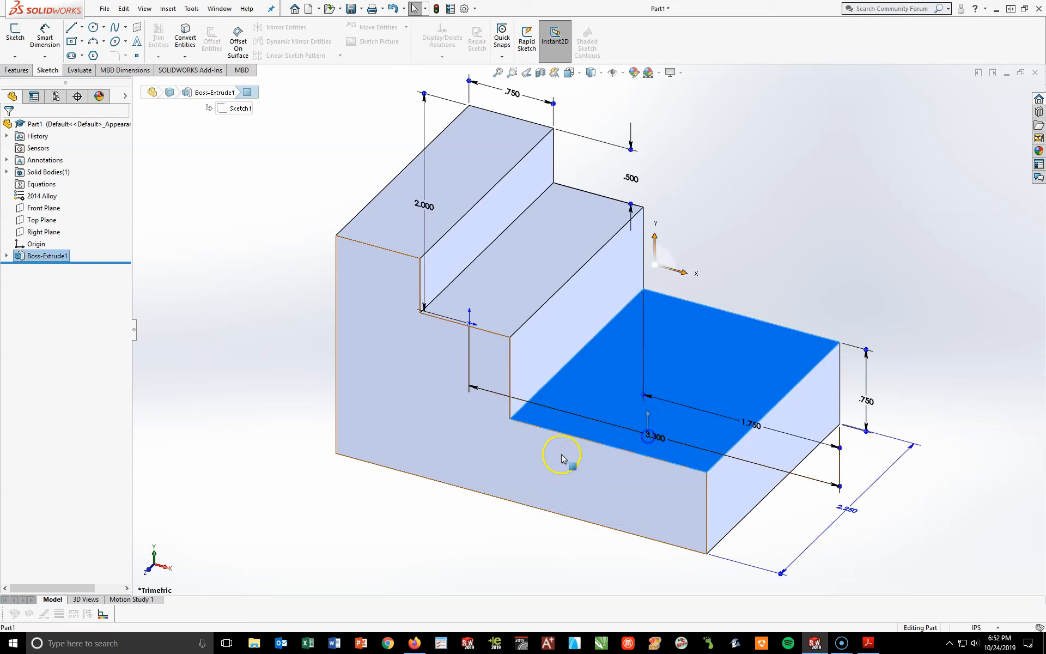
click(561, 458)
click(503, 289)
click(551, 325)
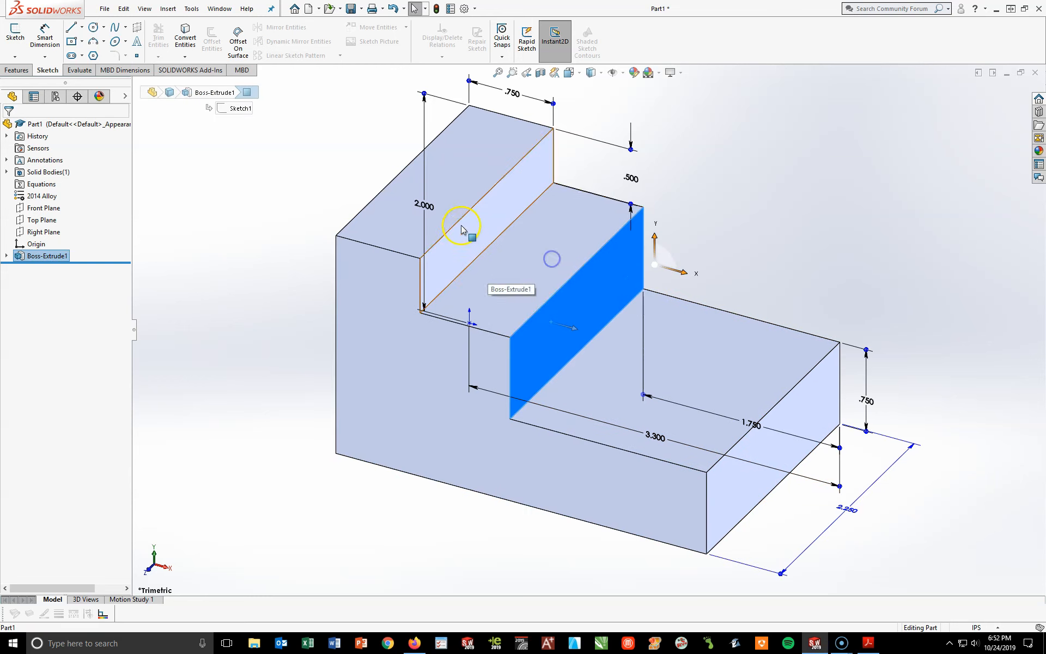
click(455, 228)
click(459, 186)
click(411, 292)
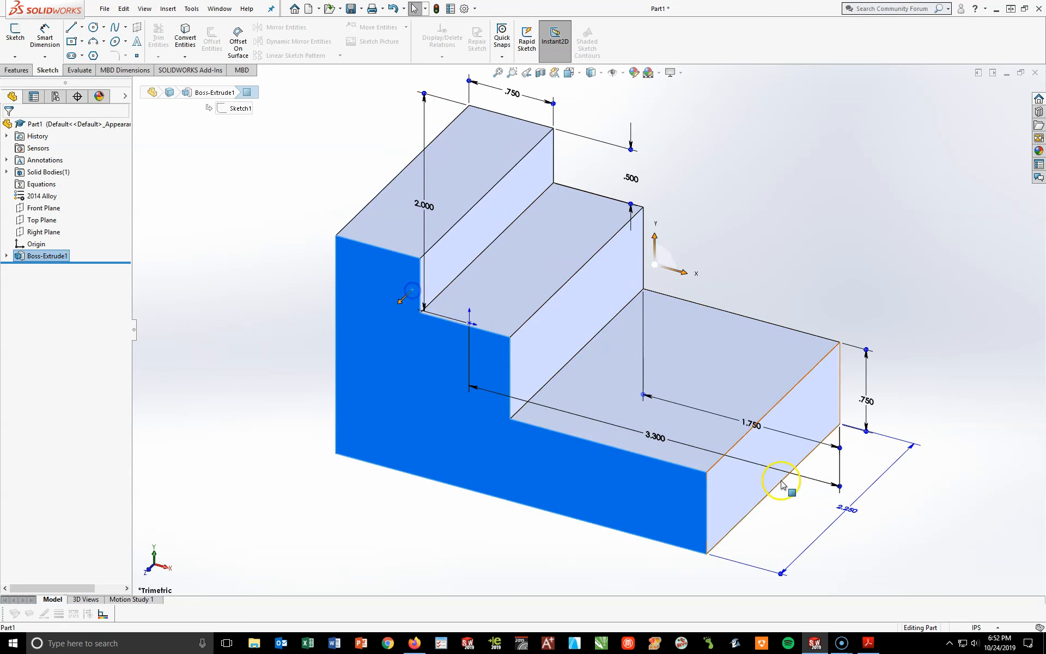
click(781, 472)
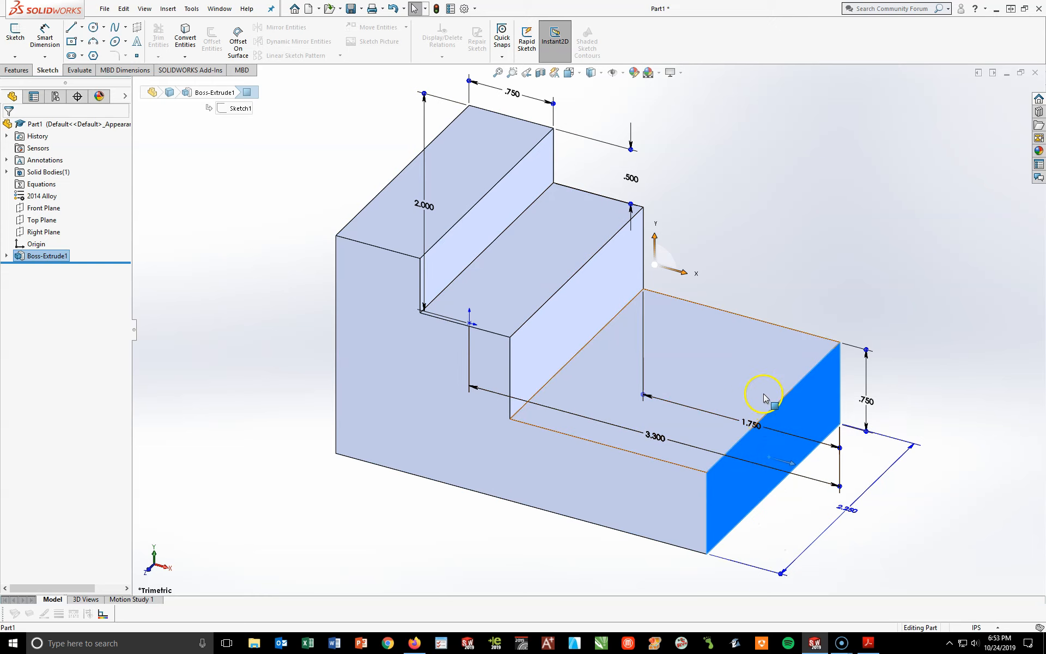
click(697, 386)
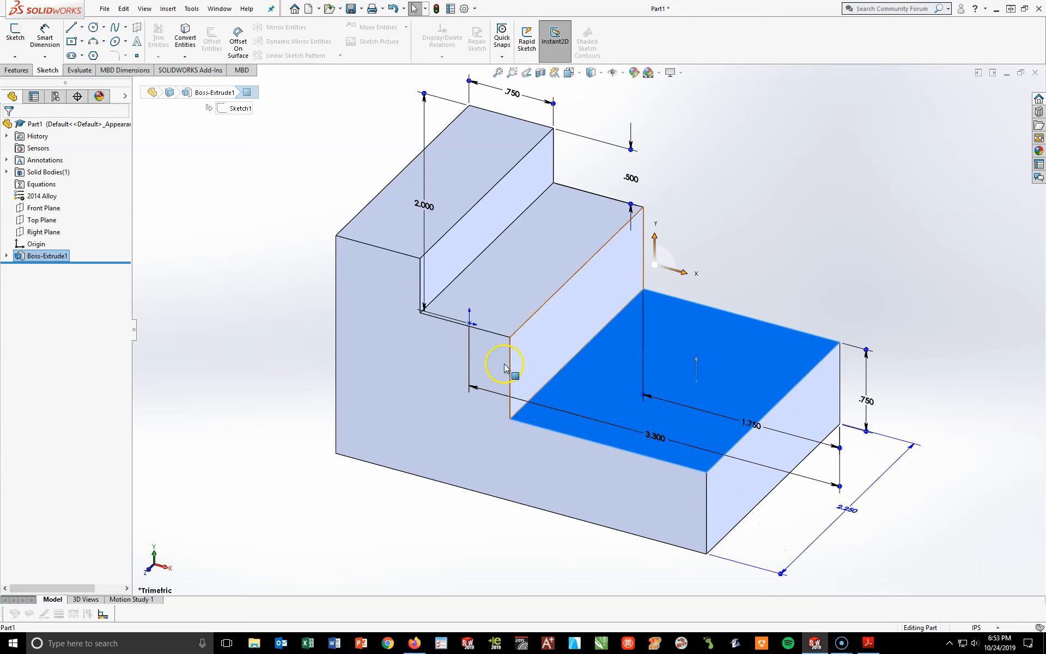
Step: Start a new sketch on the top face of the lowest step and orient the view normal to it
click(734, 354)
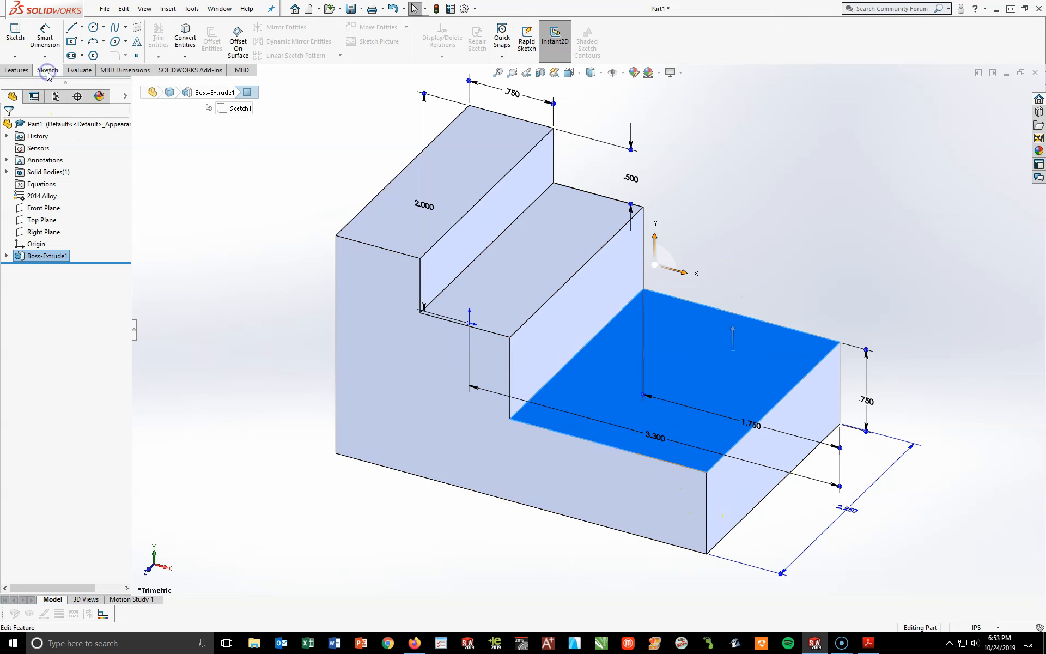
click(15, 32)
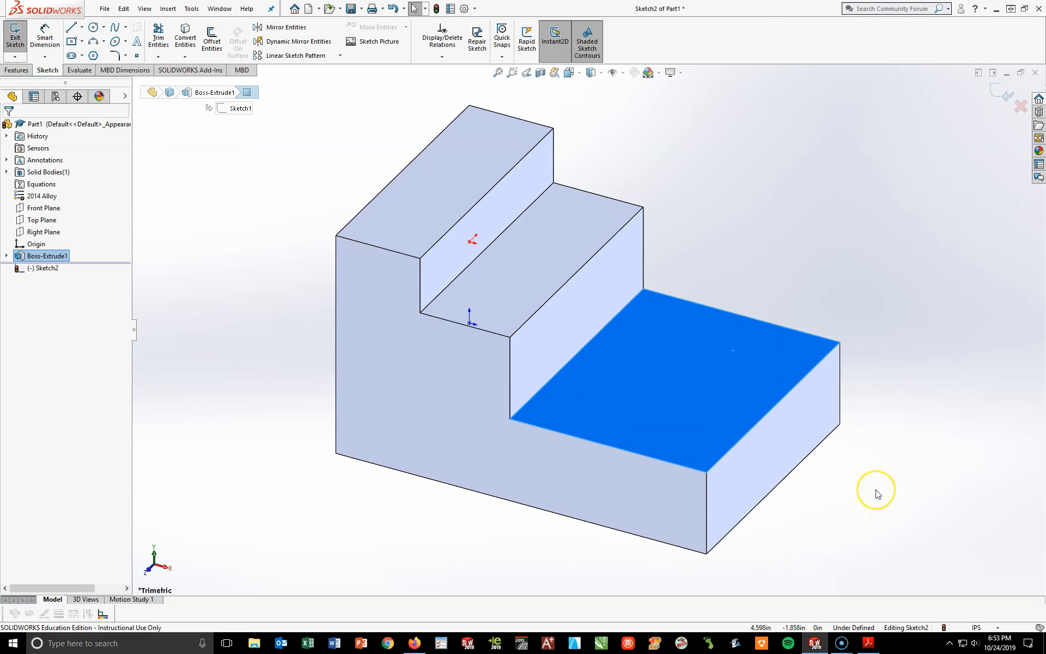
key(space)
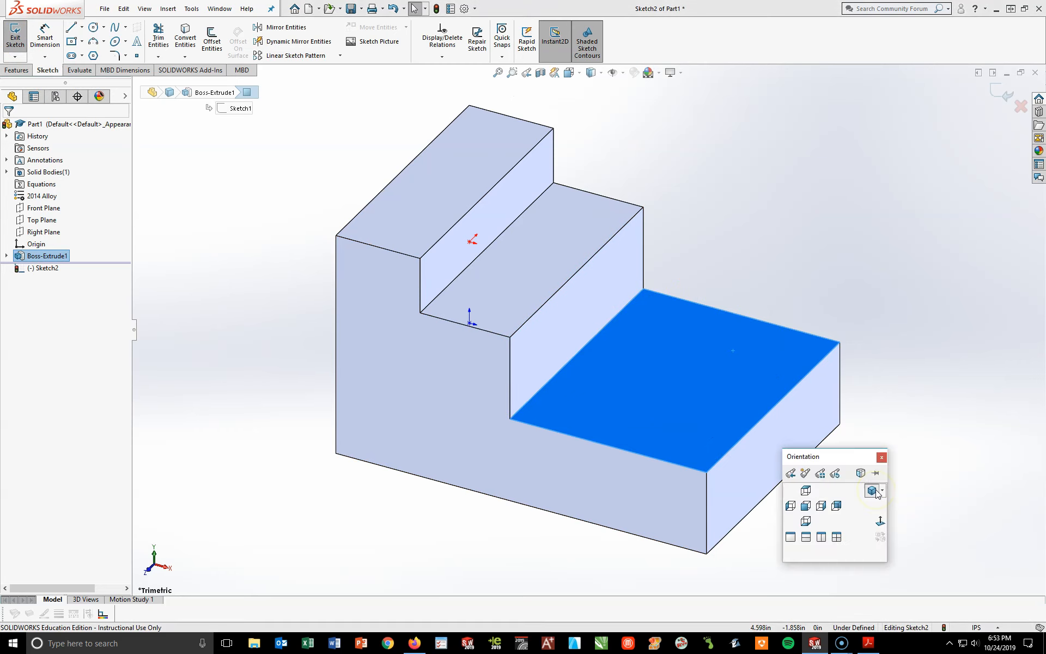
click(878, 522)
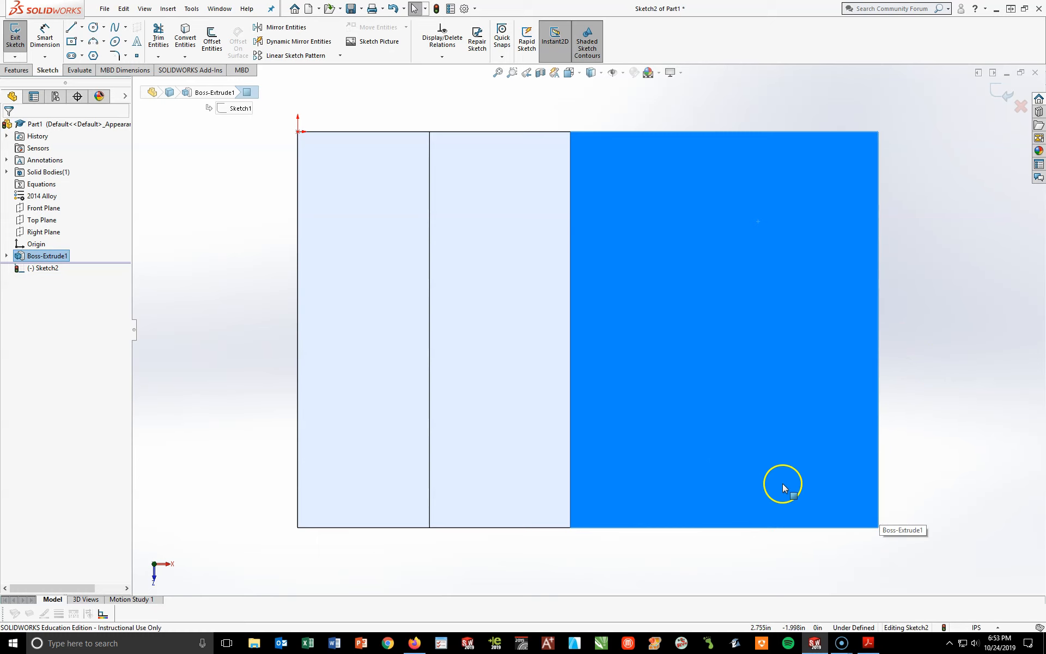
Step: Sketch a corner rectangle about 1.10 in wide and 1.07 in high from the lowest step's outer front corner
click(83, 41)
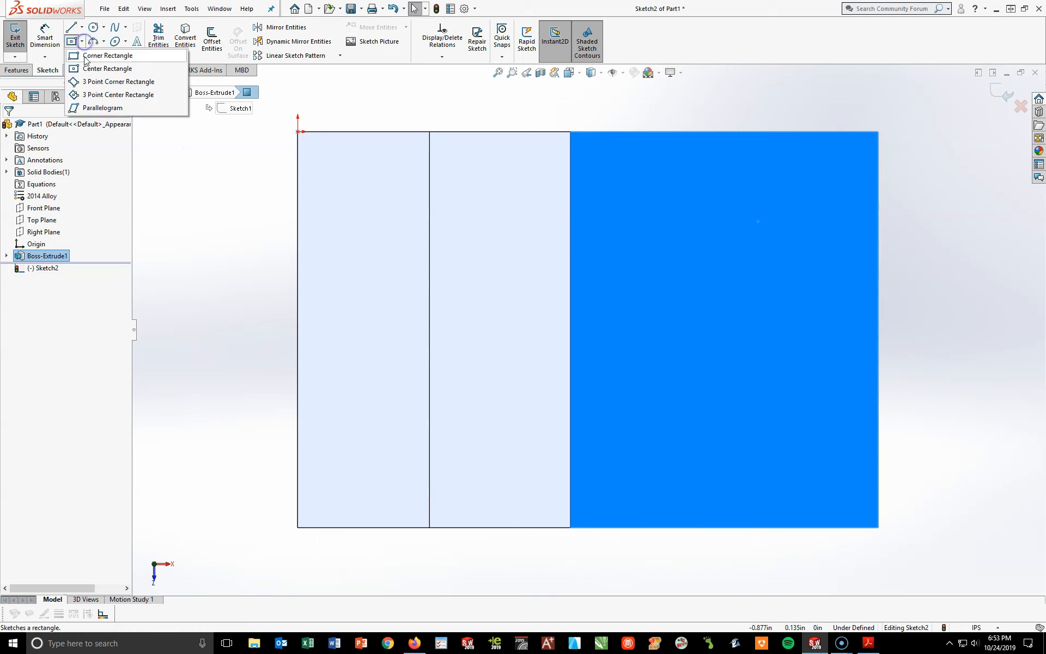
click(107, 55)
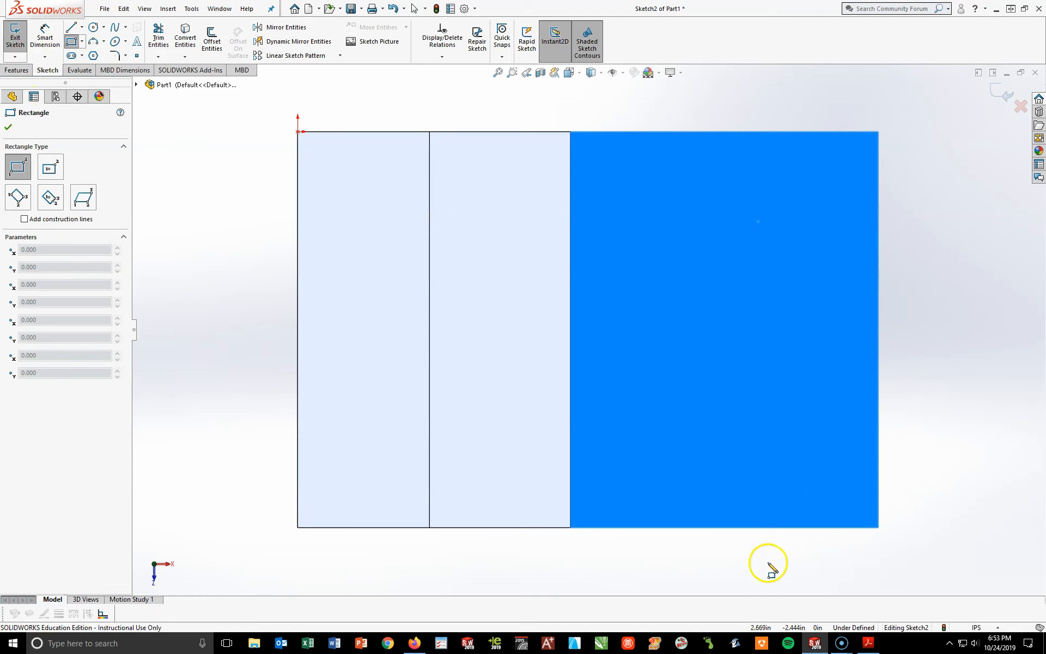
click(877, 527)
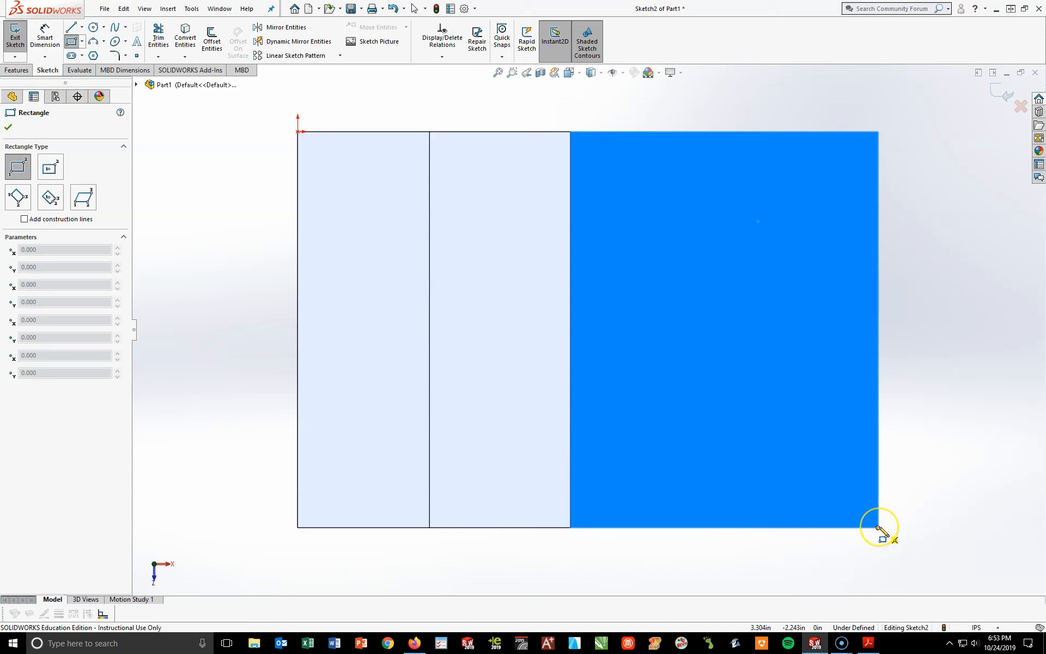
drag(877, 527, 686, 339)
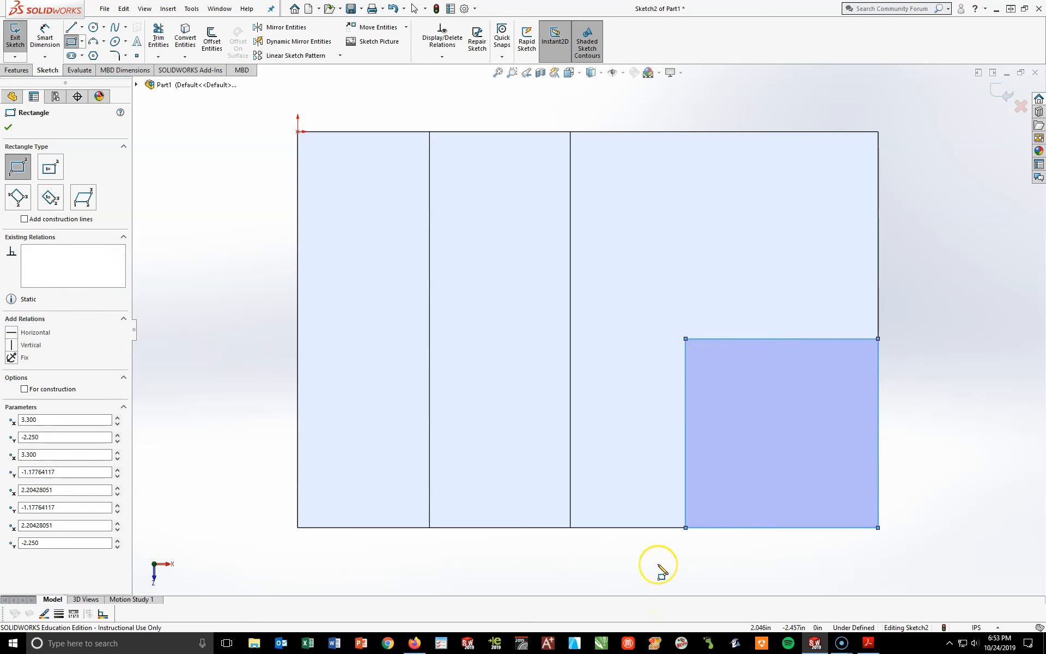
key(Escape)
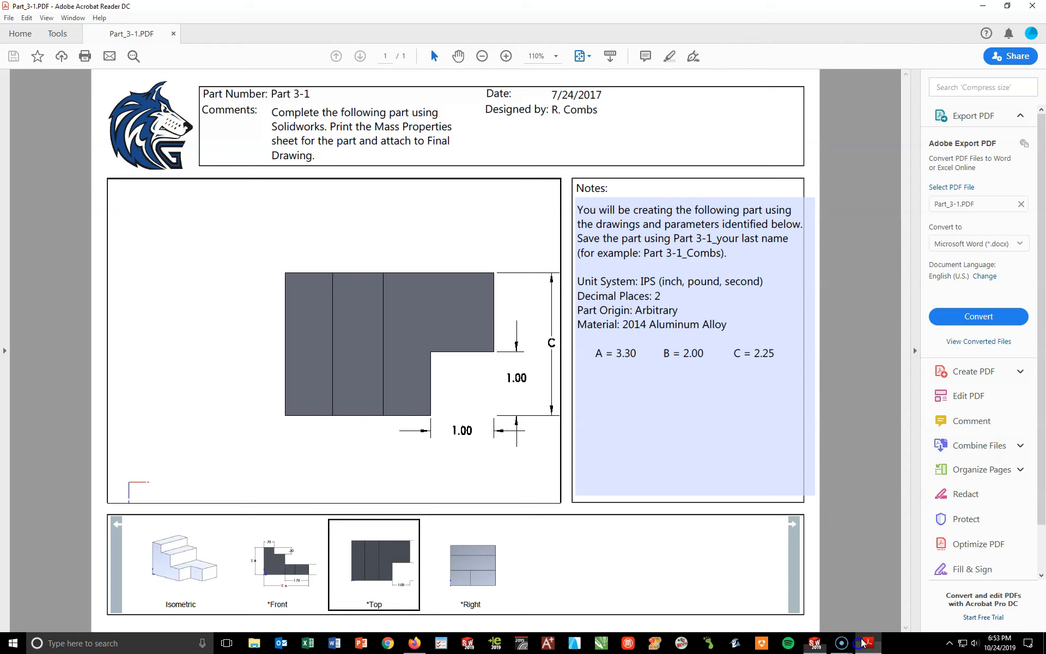
Step: Check the notch size in Part_3-1.PDF's Top view in Acrobat Reader, and dimension the rectangle's width and height to 1 in in SOLIDWORKS
click(868, 643)
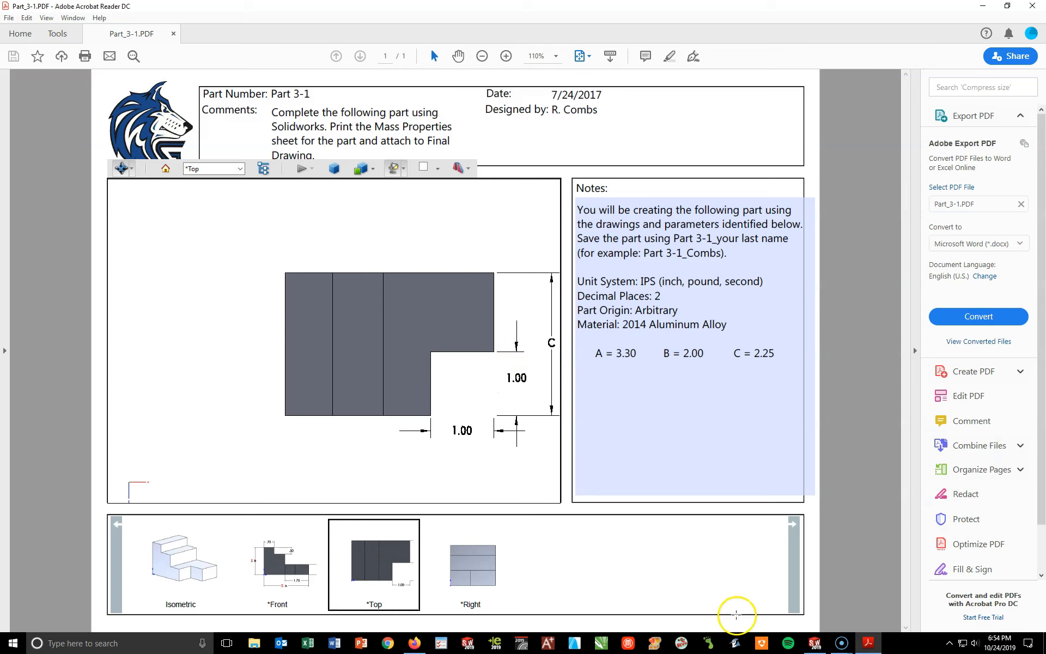
click(815, 643)
click(44, 34)
click(808, 527)
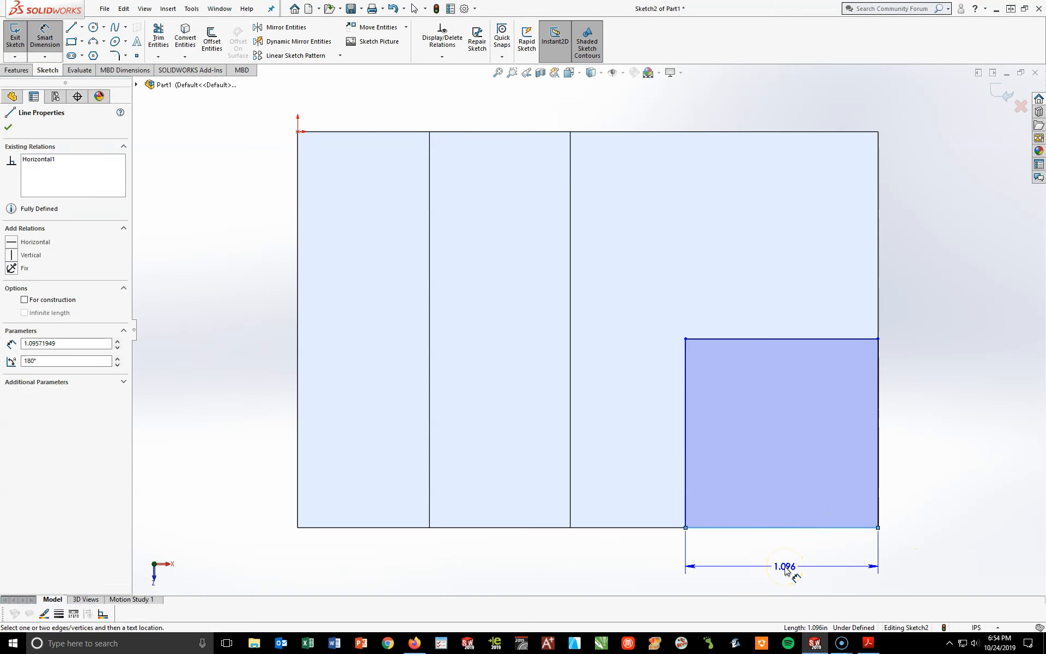
click(785, 568)
text(1)
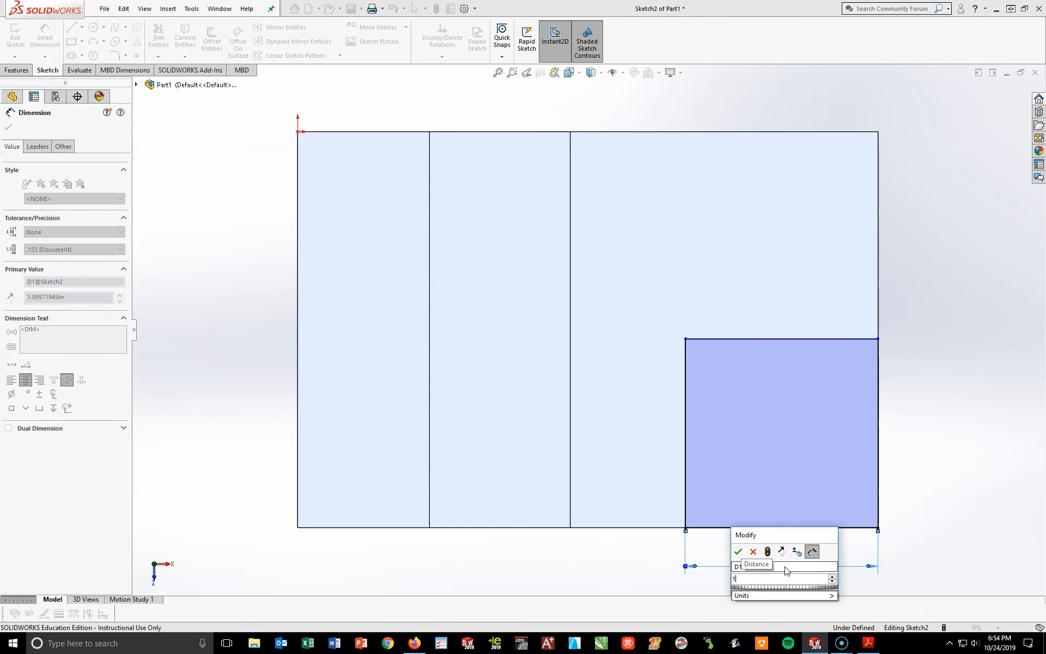
key(Return)
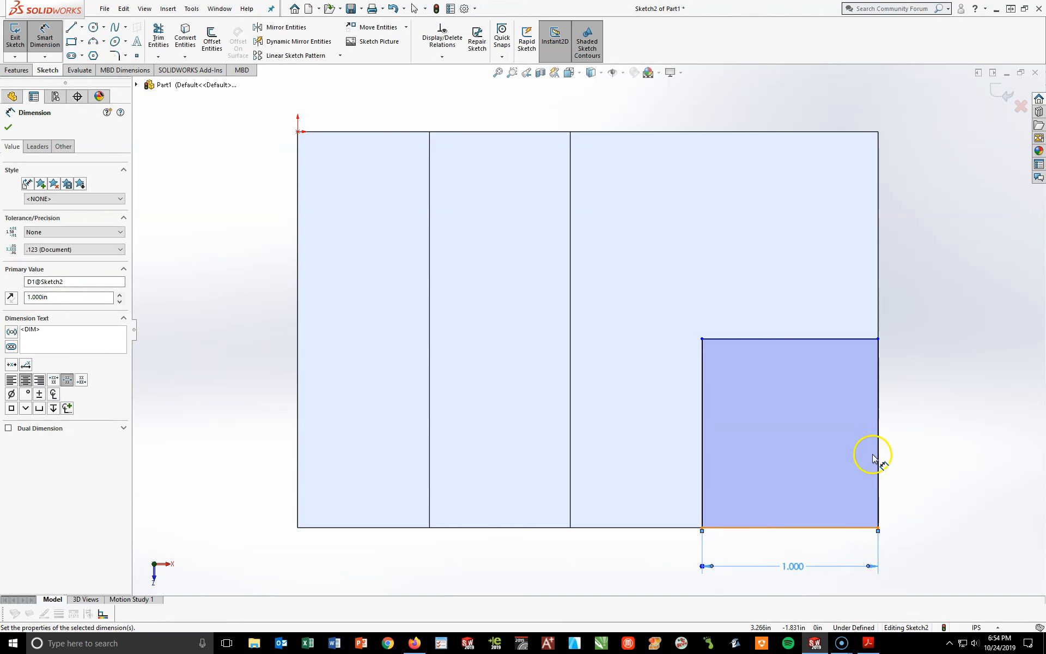
click(878, 462)
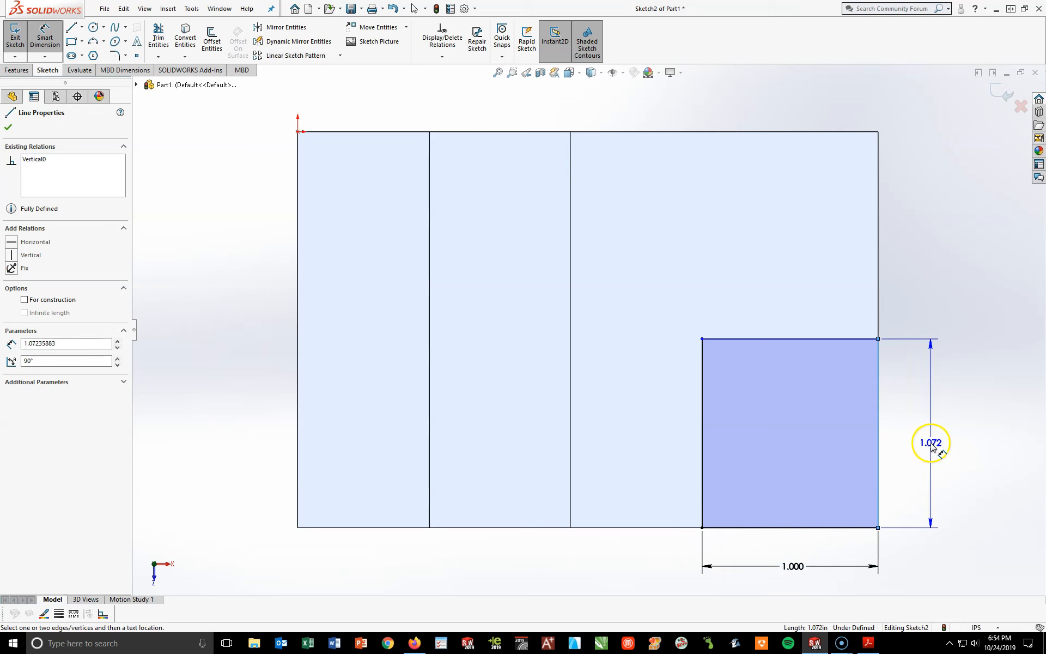
click(932, 444)
text(1)
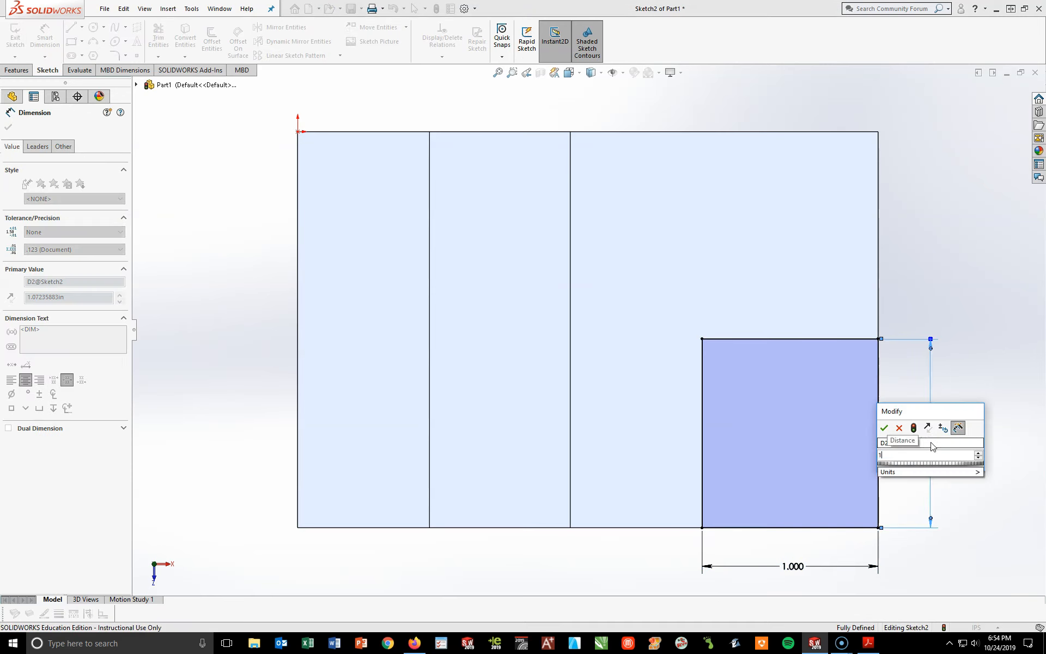
key(Return)
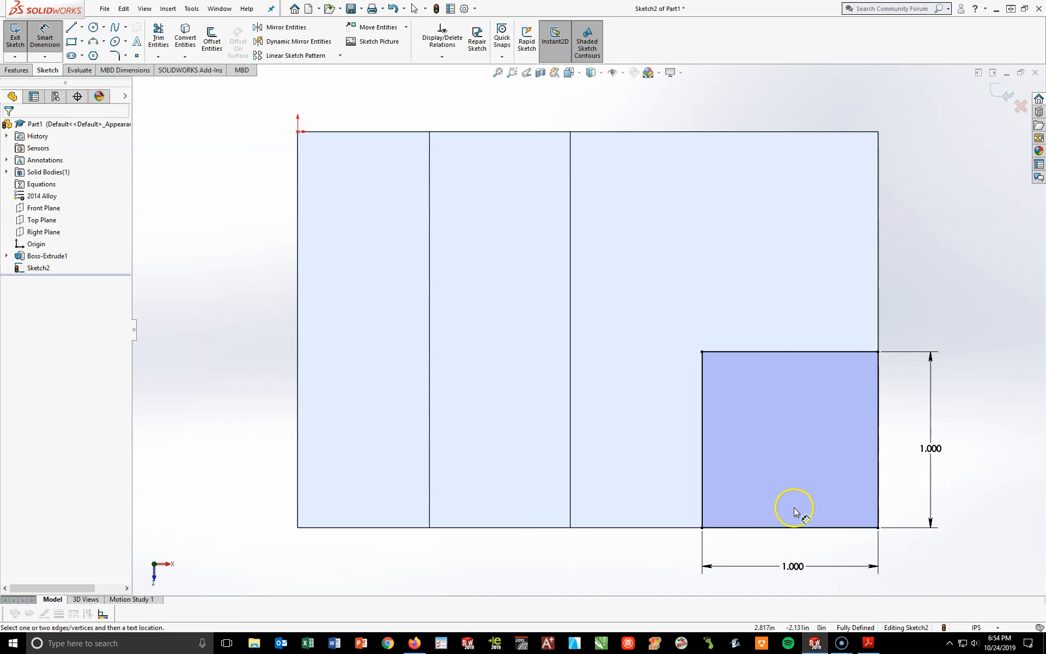
Step: Switch to the isometric view and cut the 1 in square corner sketch with an Extruded Cut set to Through All
key(space)
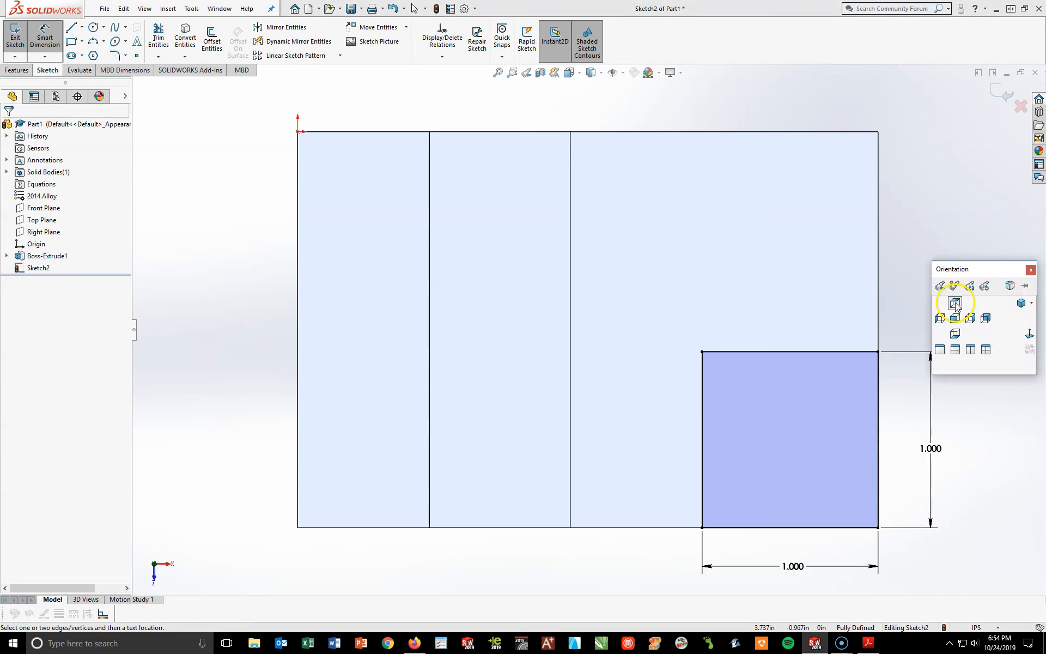
click(1021, 304)
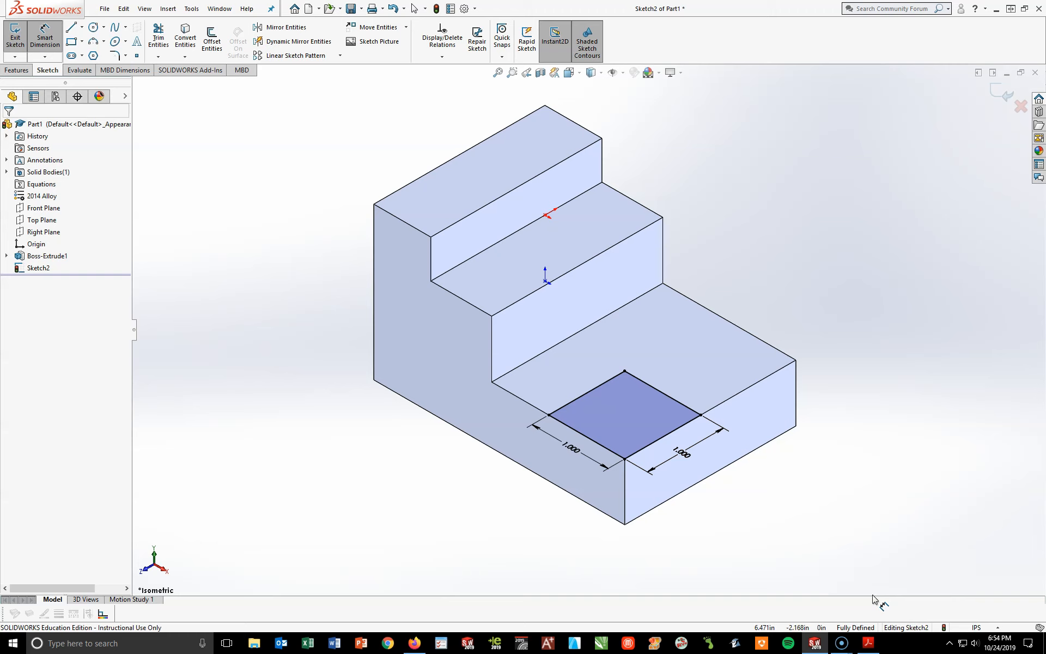
click(16, 70)
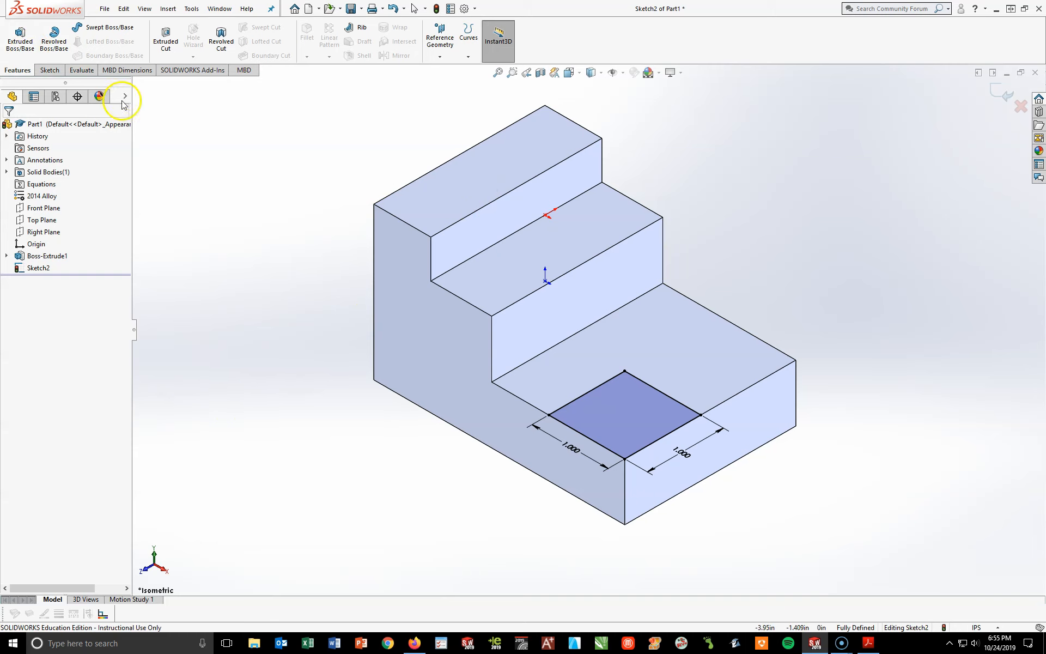
click(171, 42)
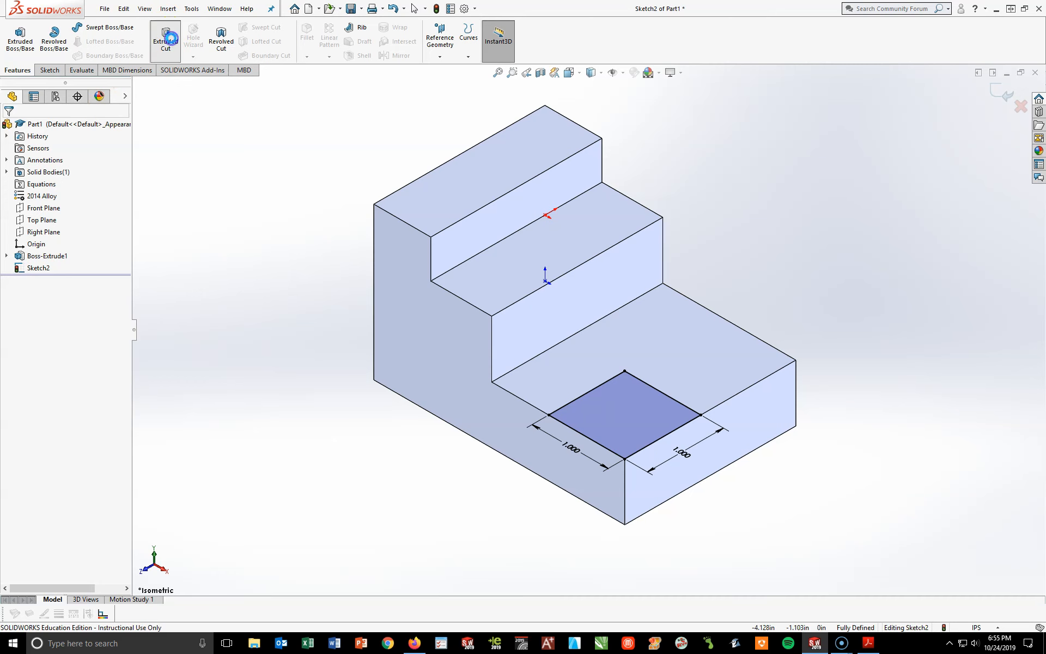
scroll(718, 514, up, 1)
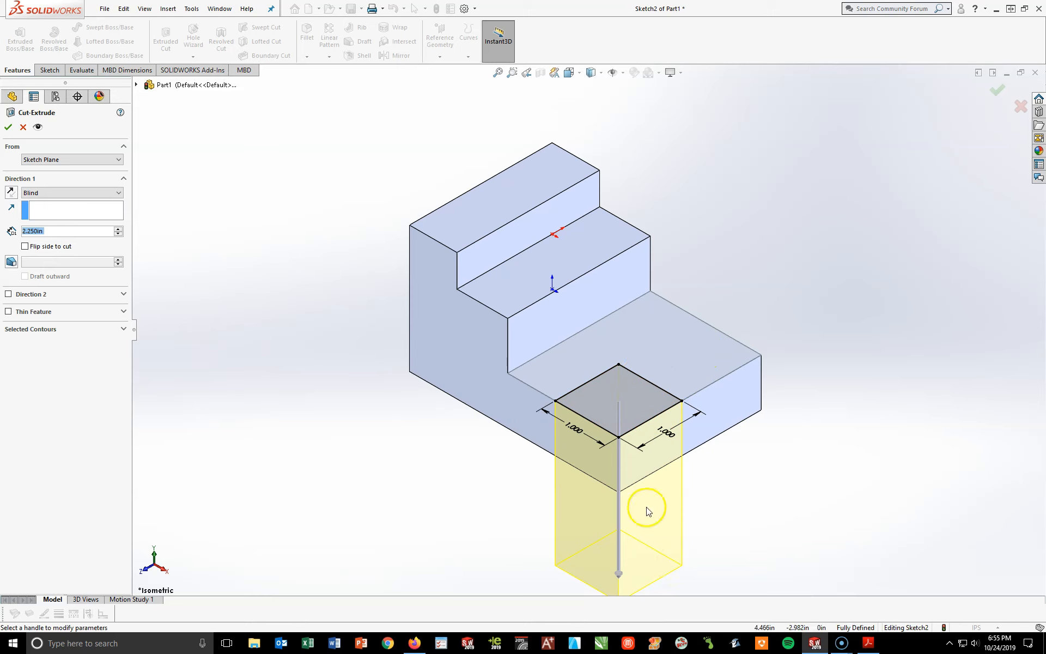
click(34, 233)
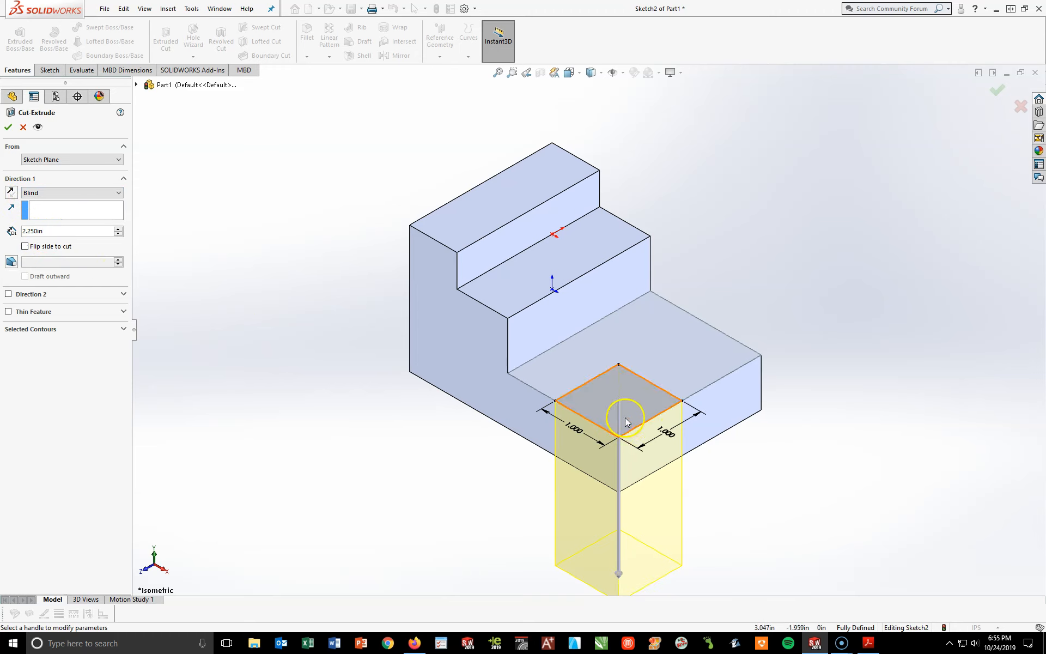
click(118, 193)
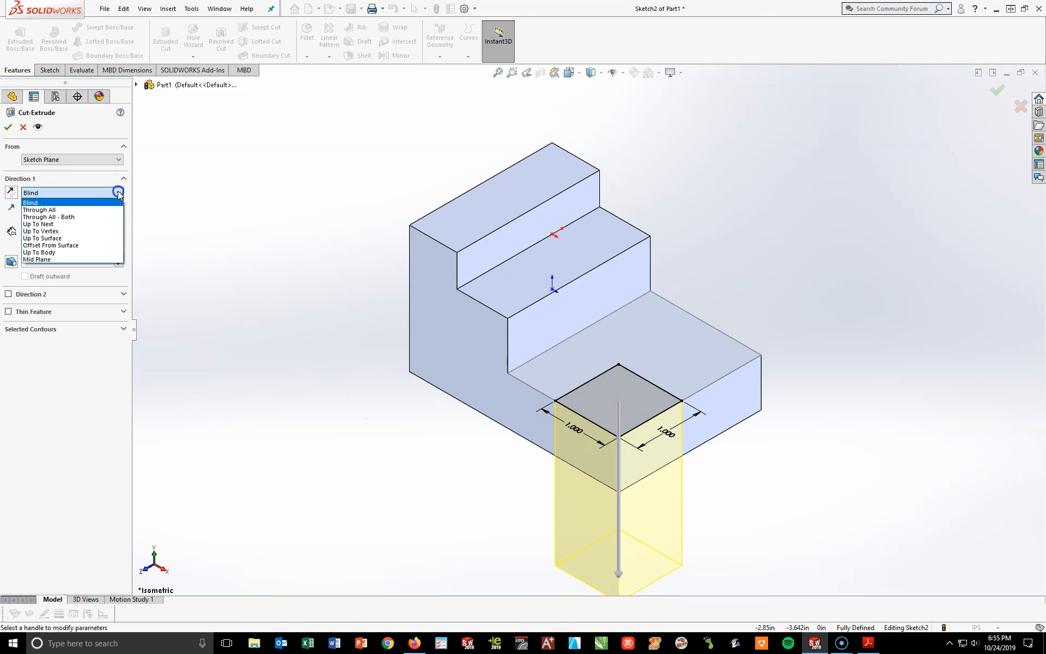
click(52, 209)
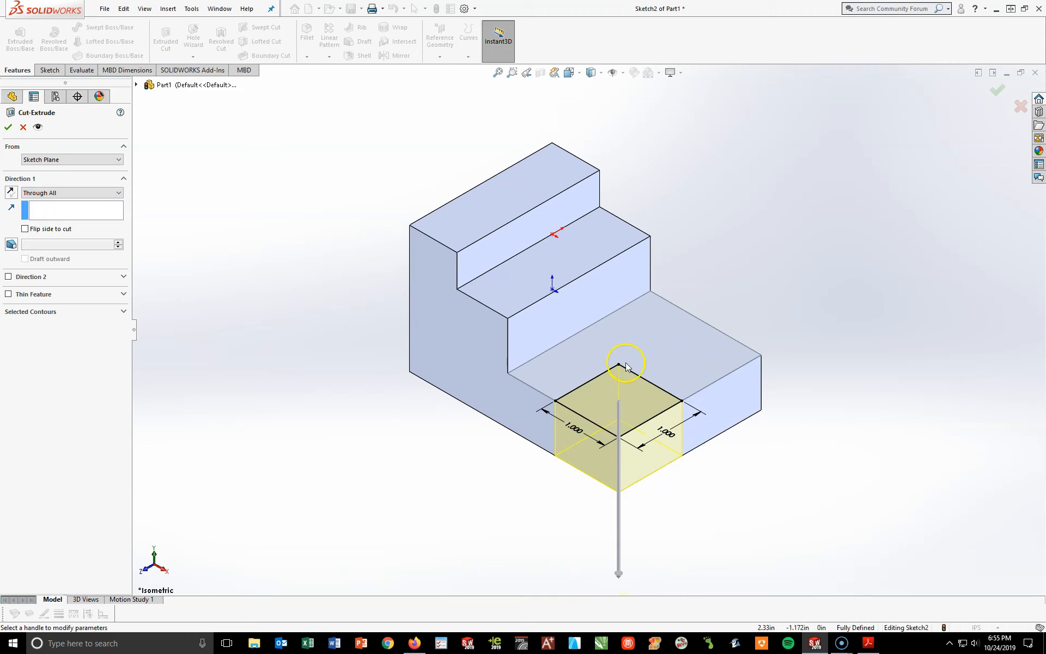
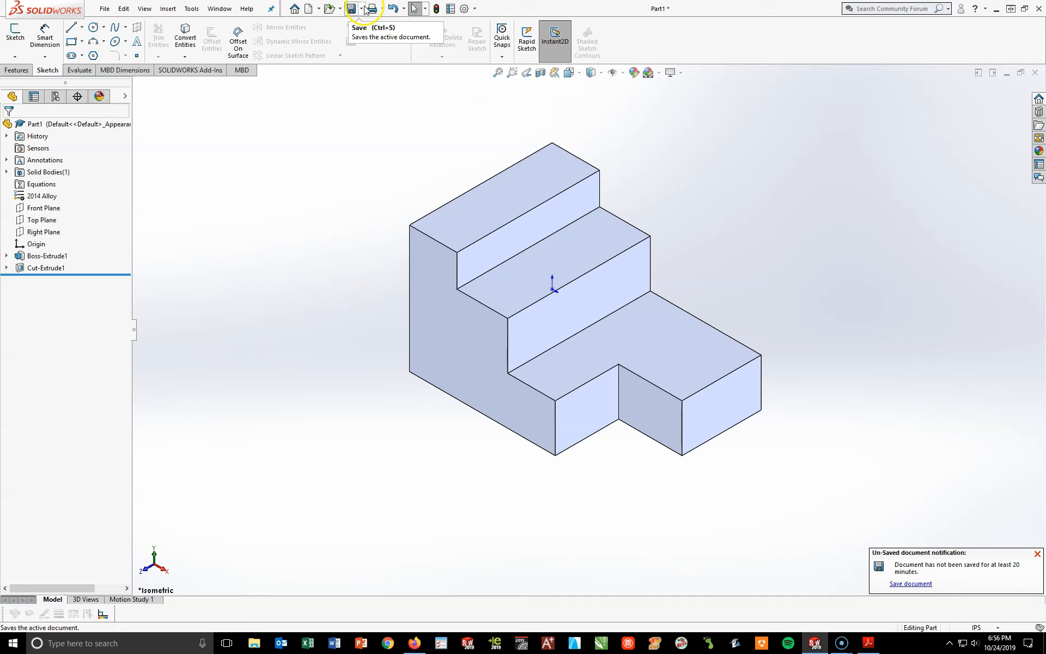
Step: Start saving the part as a new file and browse to the CAD > 3D Parts folder on the H: drive
click(362, 9)
click(371, 39)
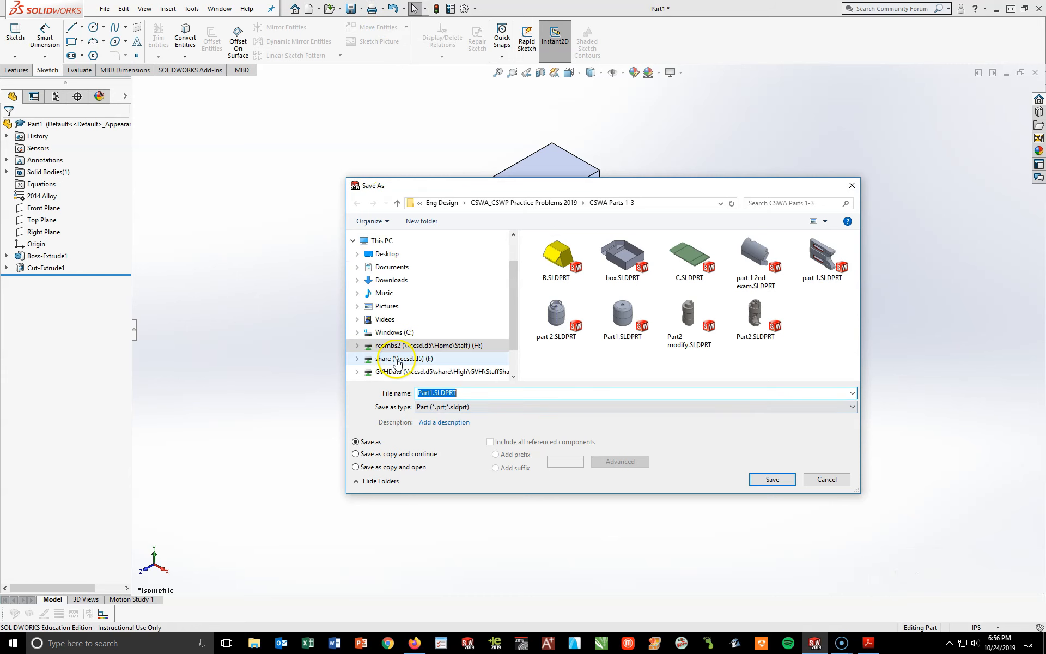
click(397, 345)
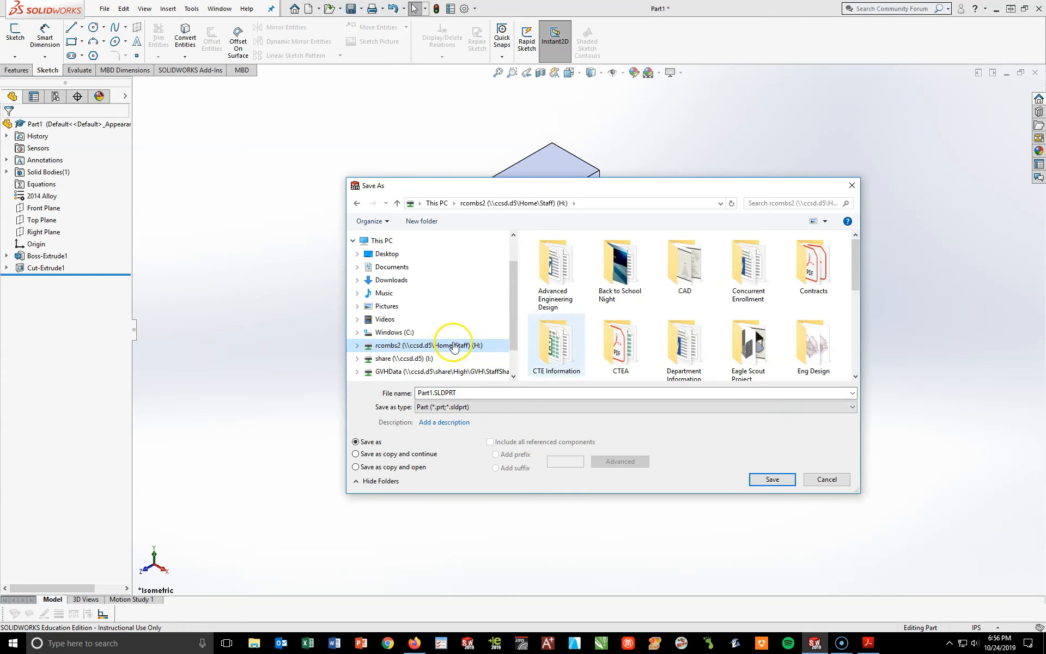
double_click(685, 264)
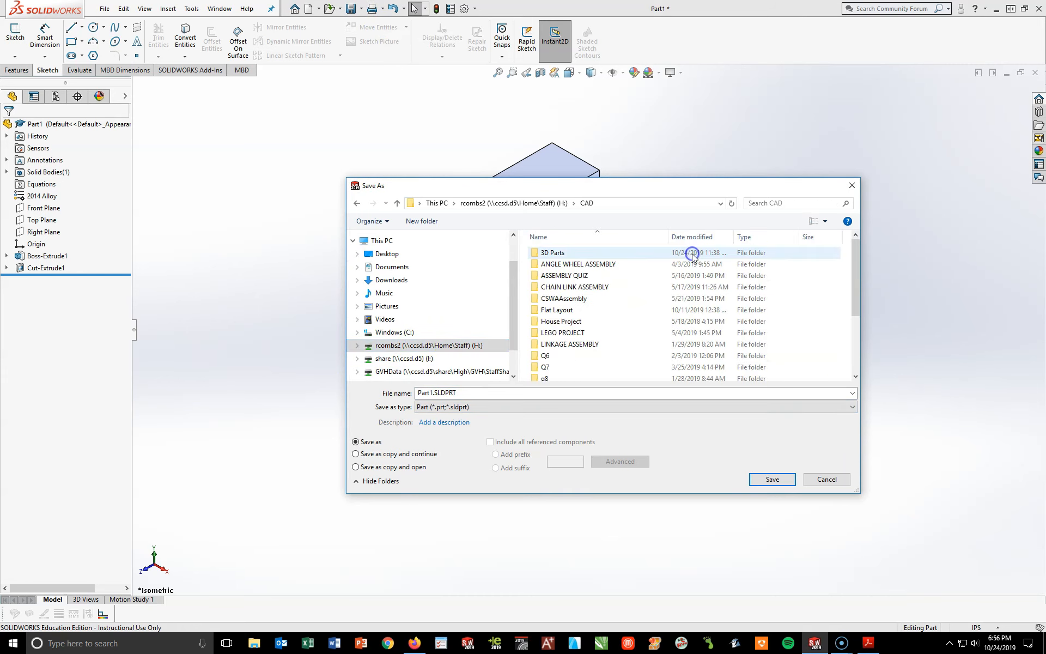
right_click(797, 330)
mouse_move(826, 418)
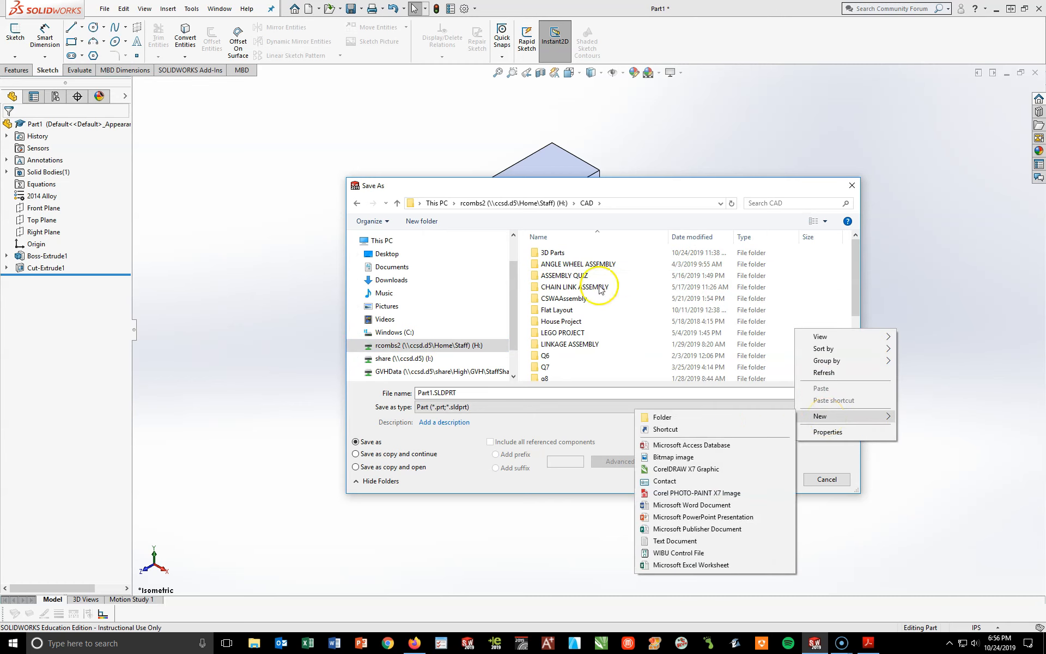
click(550, 254)
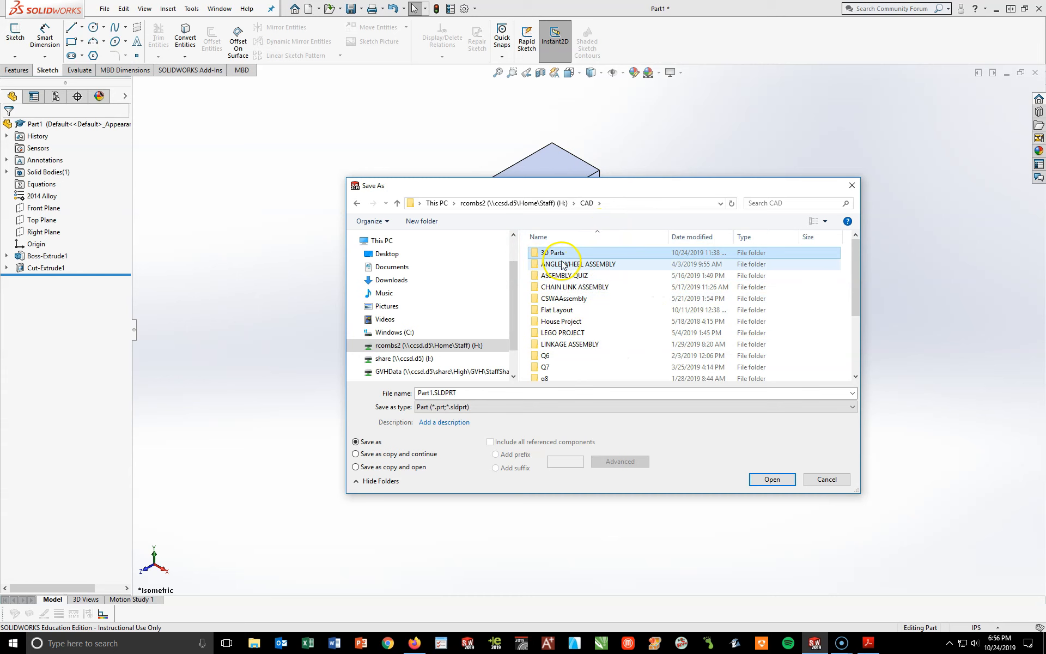
double_click(550, 253)
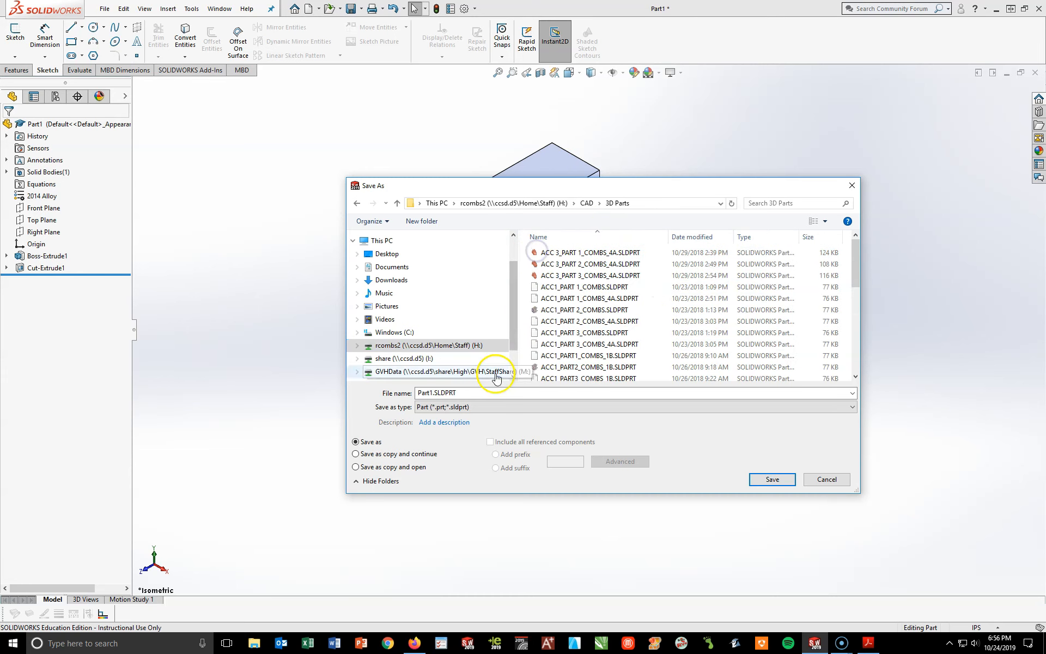
Step: Name the part file PART 3-1 followed by the designer's last name and 1A, separated by underscores, and save it
double_click(491, 393)
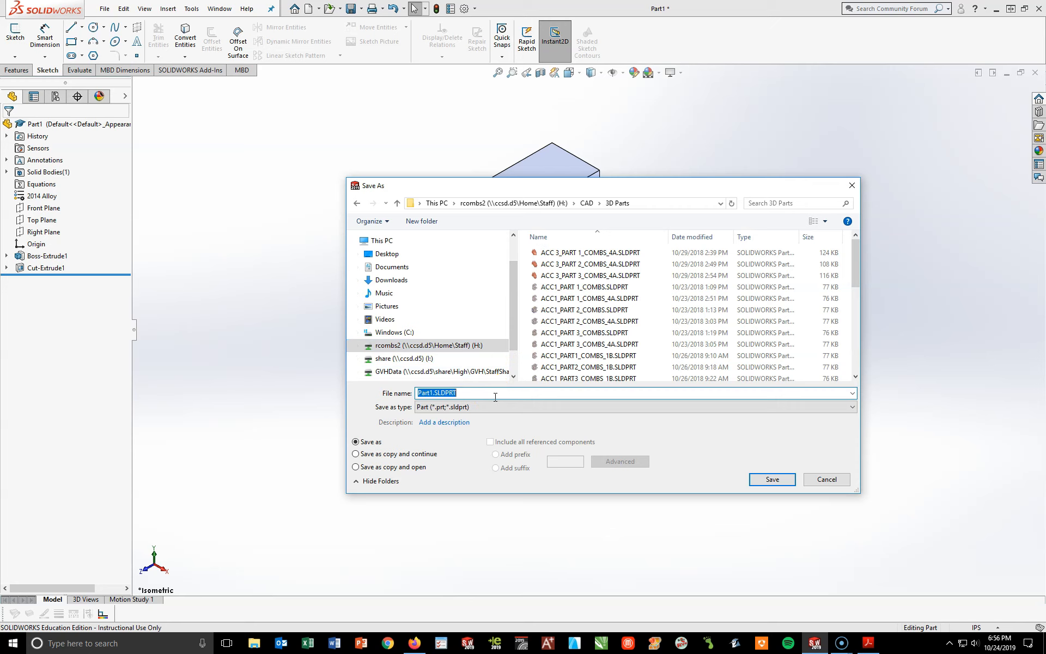
text(PART 3-1)
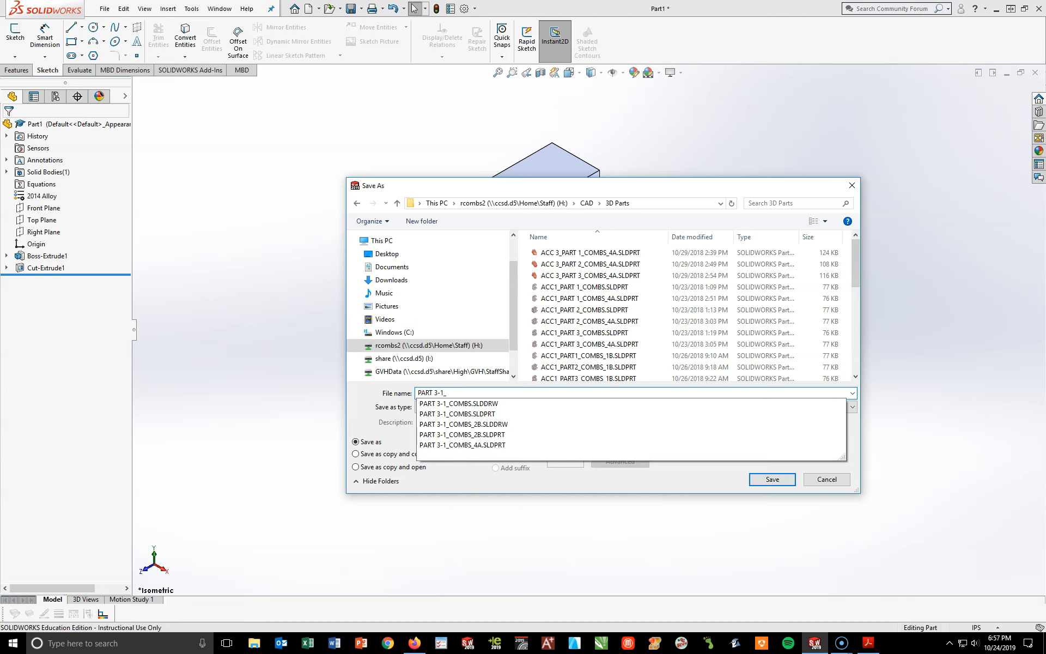
text(_COMBS_1A)
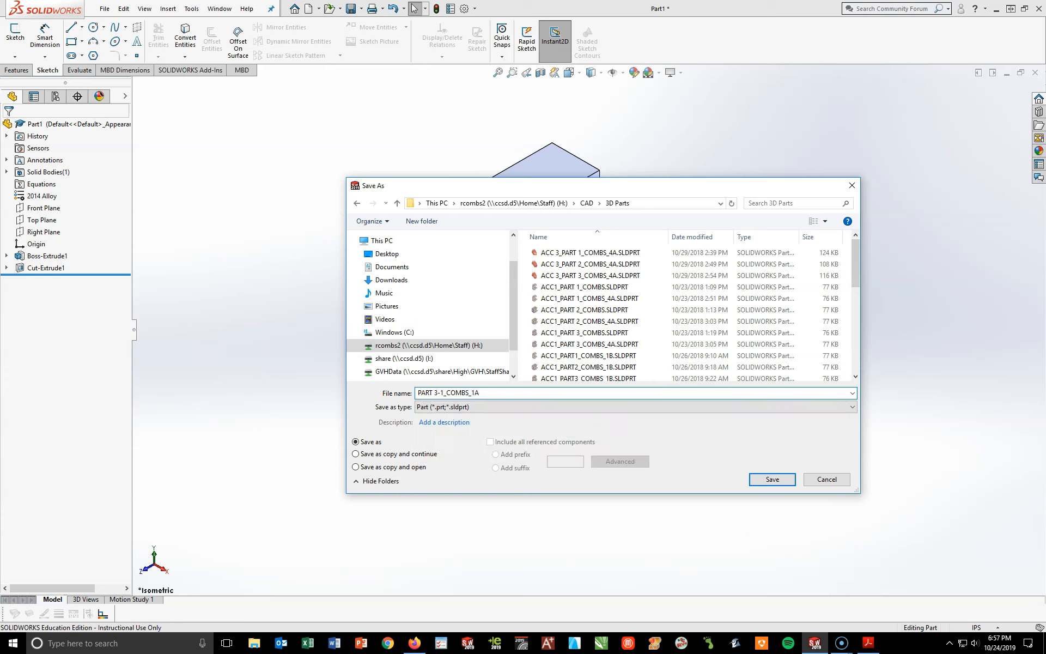
click(772, 480)
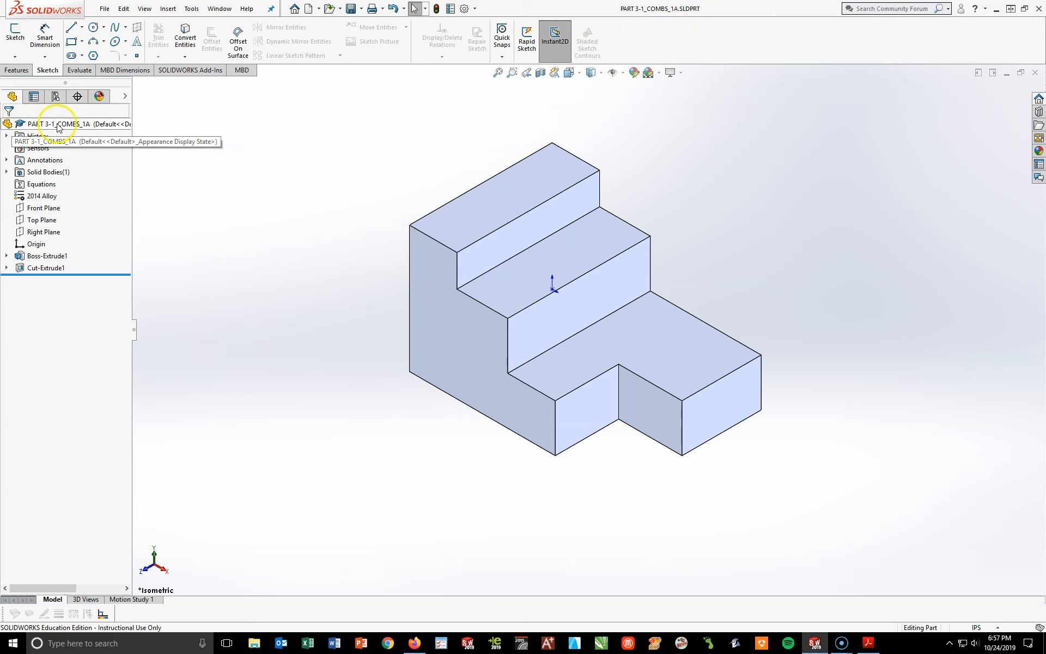
click(247, 157)
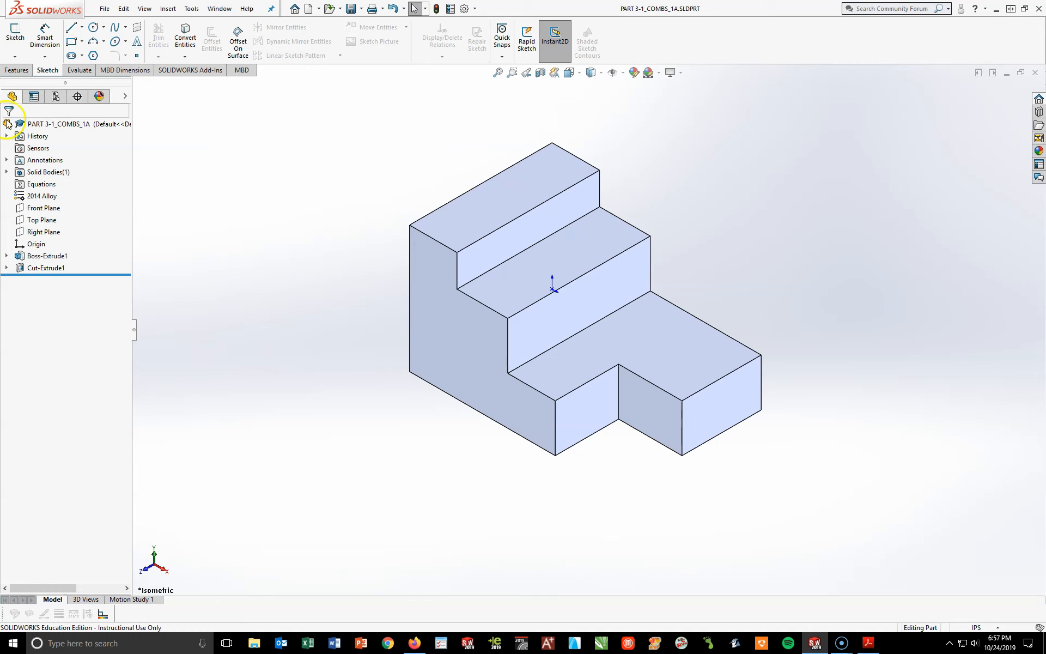
Step: Evaluate the part's mass properties and examine its mass in the report
click(80, 70)
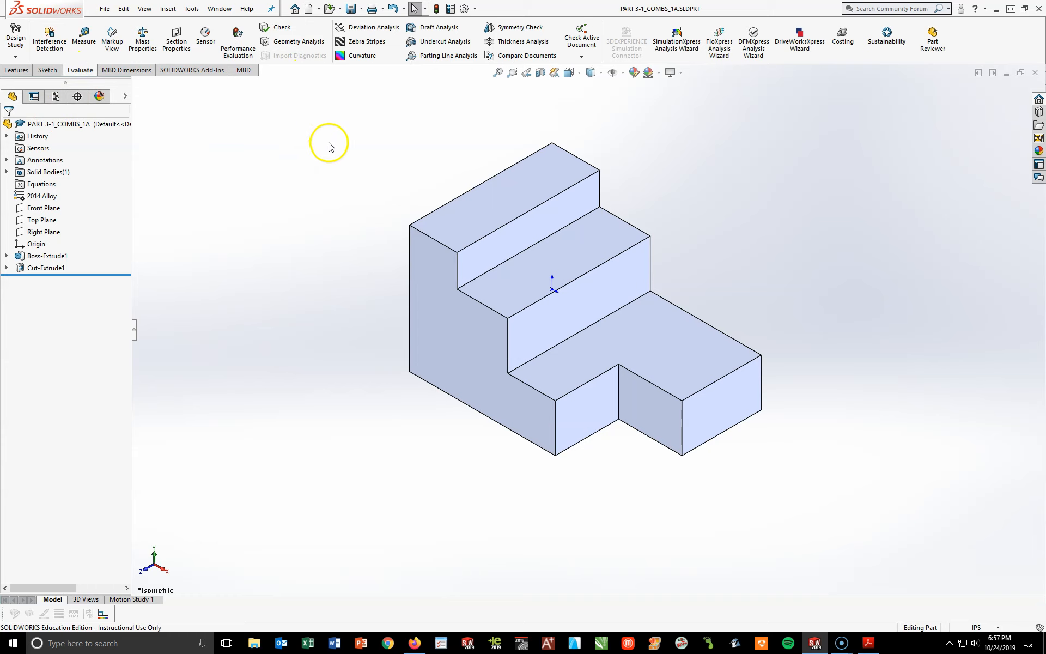
click(149, 42)
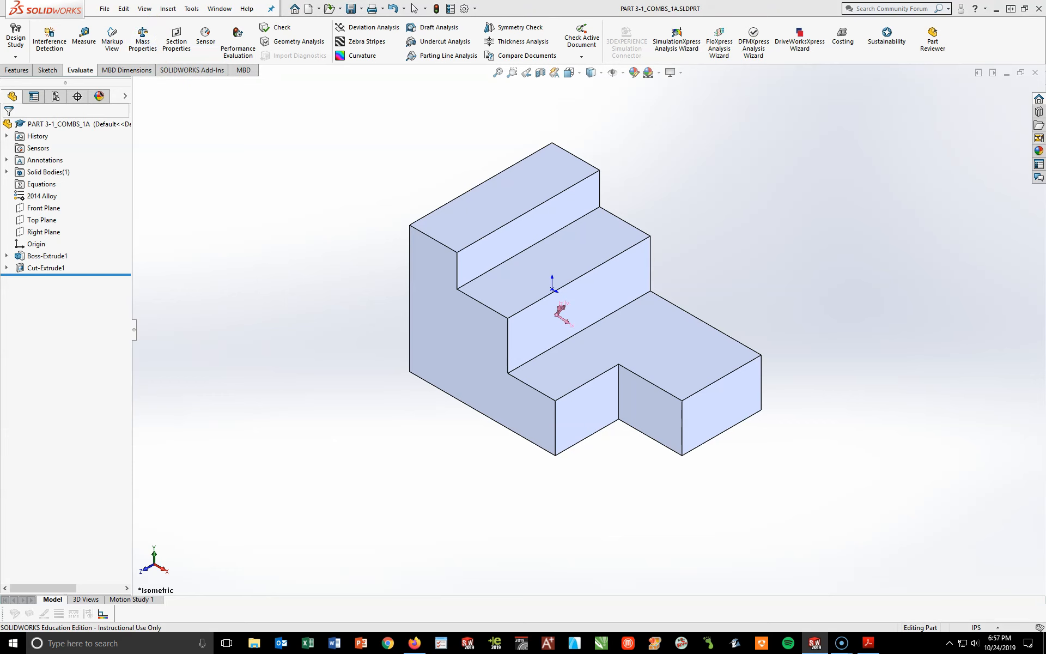
drag(876, 105, 528, 91)
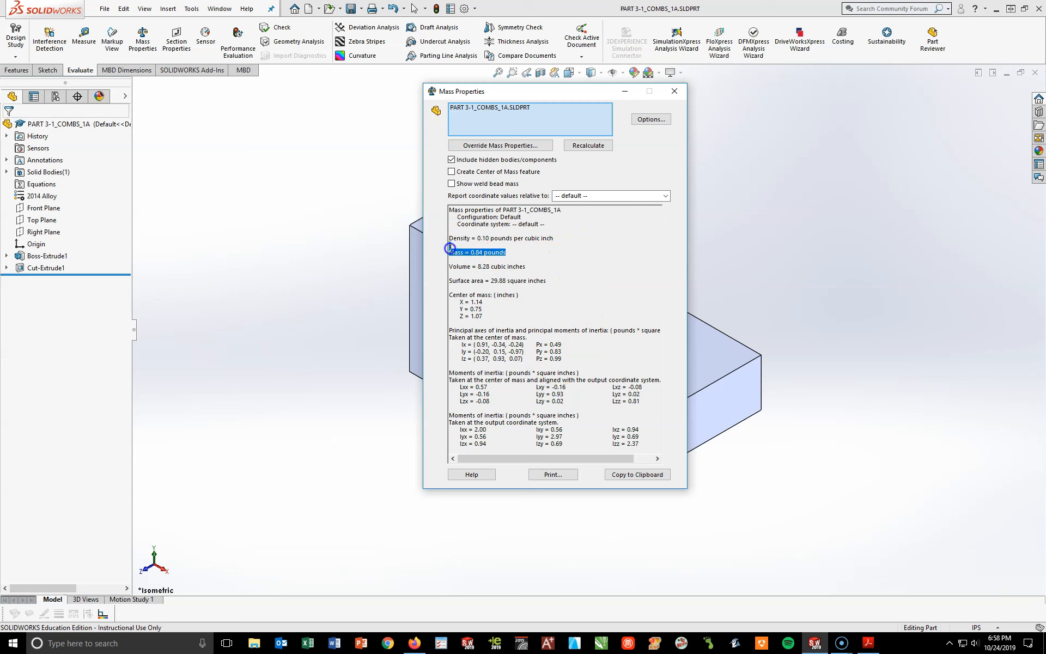
click(292, 414)
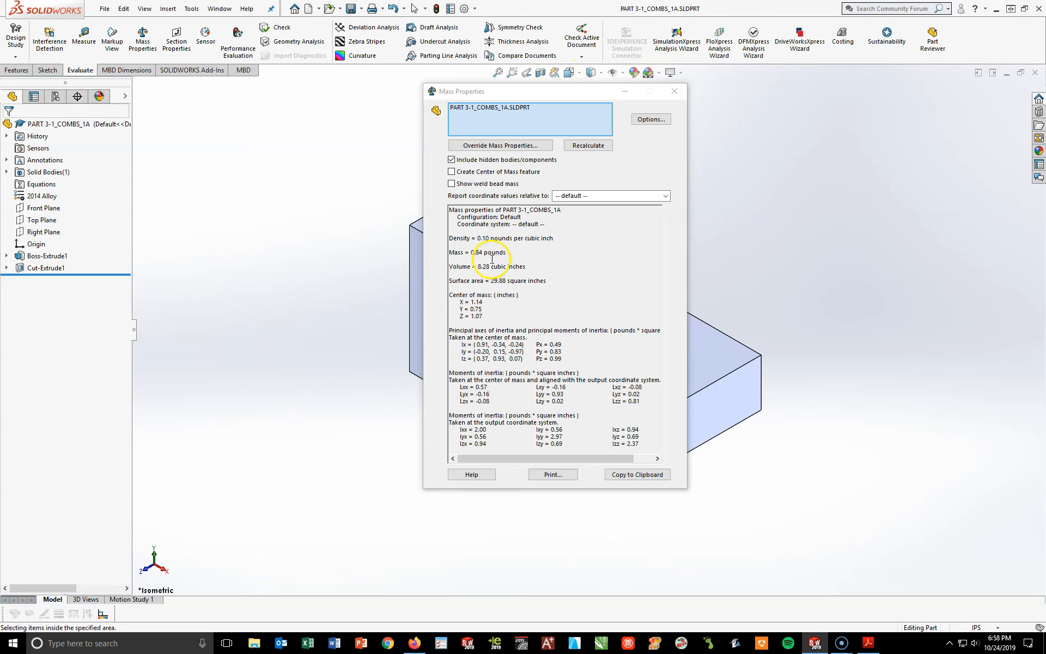
Step: Print the mass properties report on the GVH-L108-TE-LAB printer and close the report
click(549, 474)
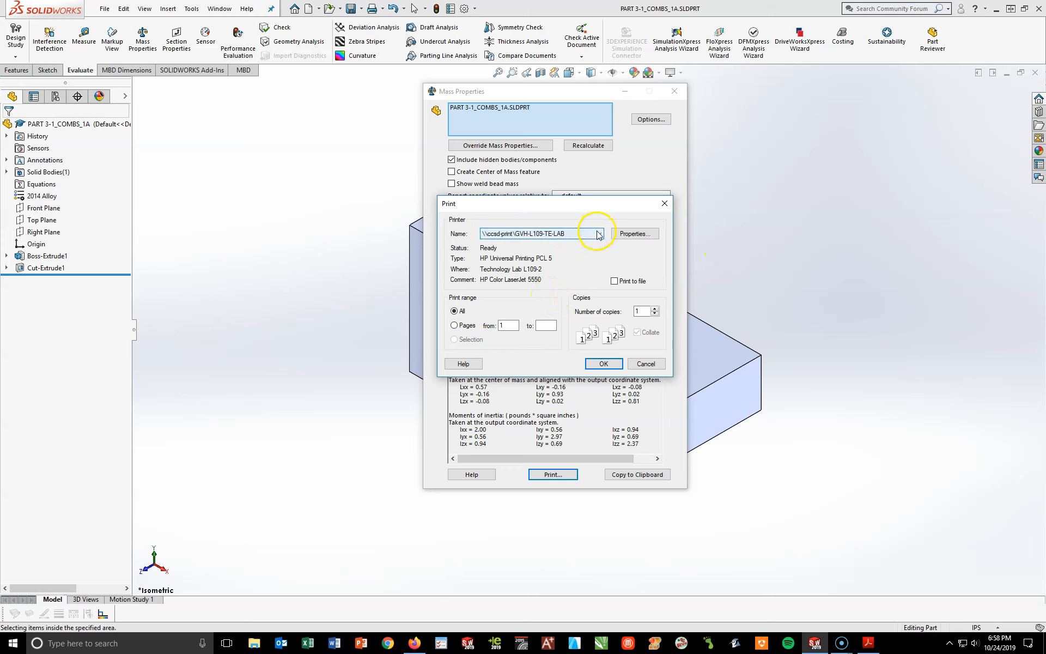
click(560, 235)
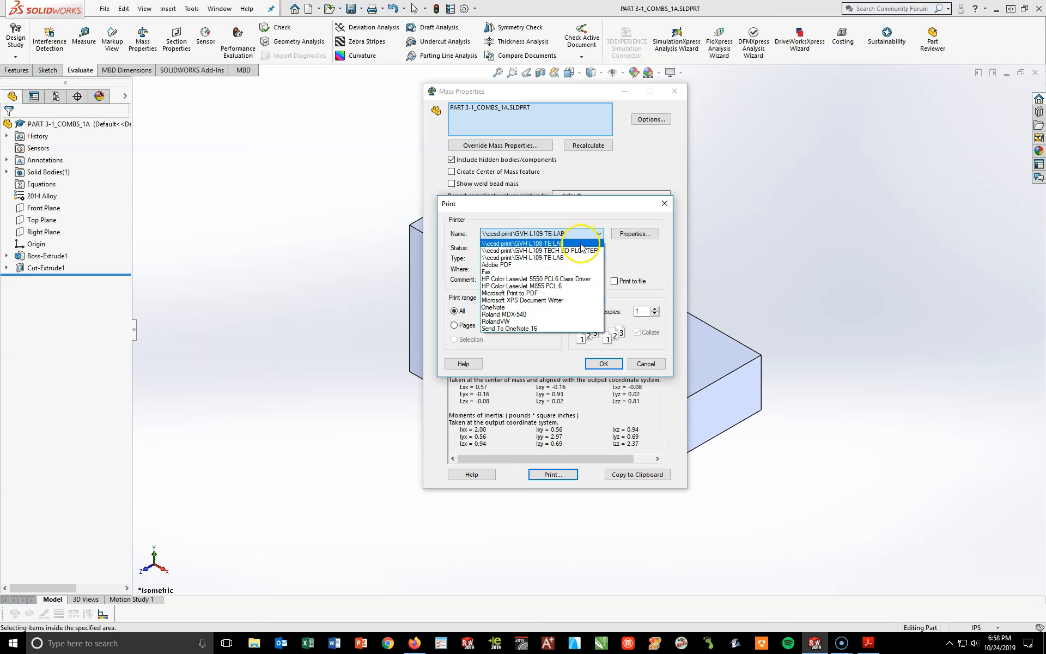
click(534, 243)
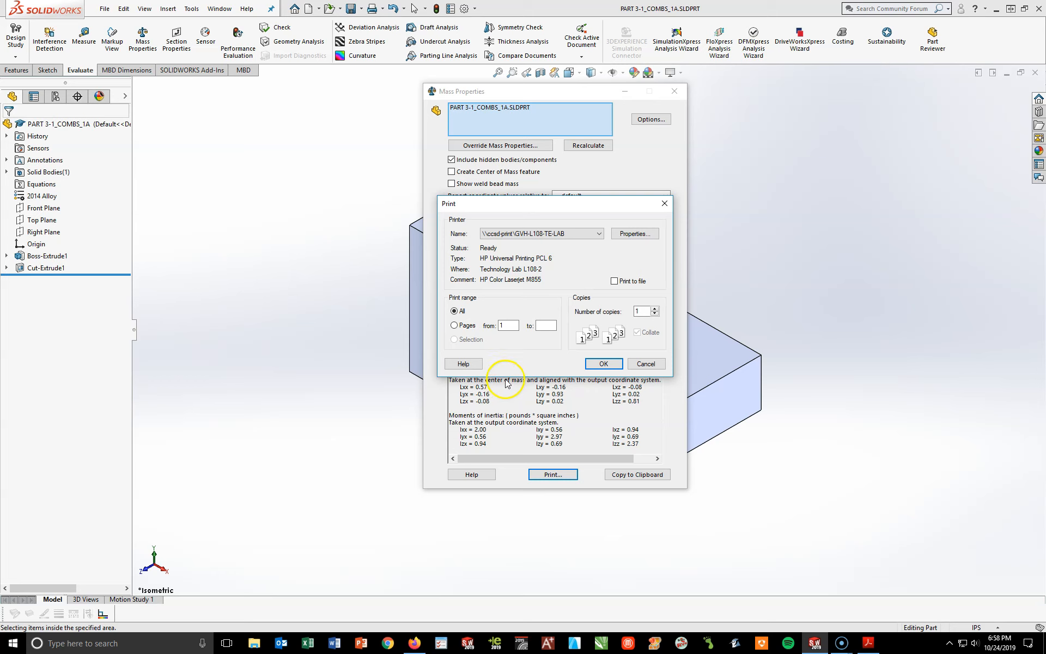
click(600, 363)
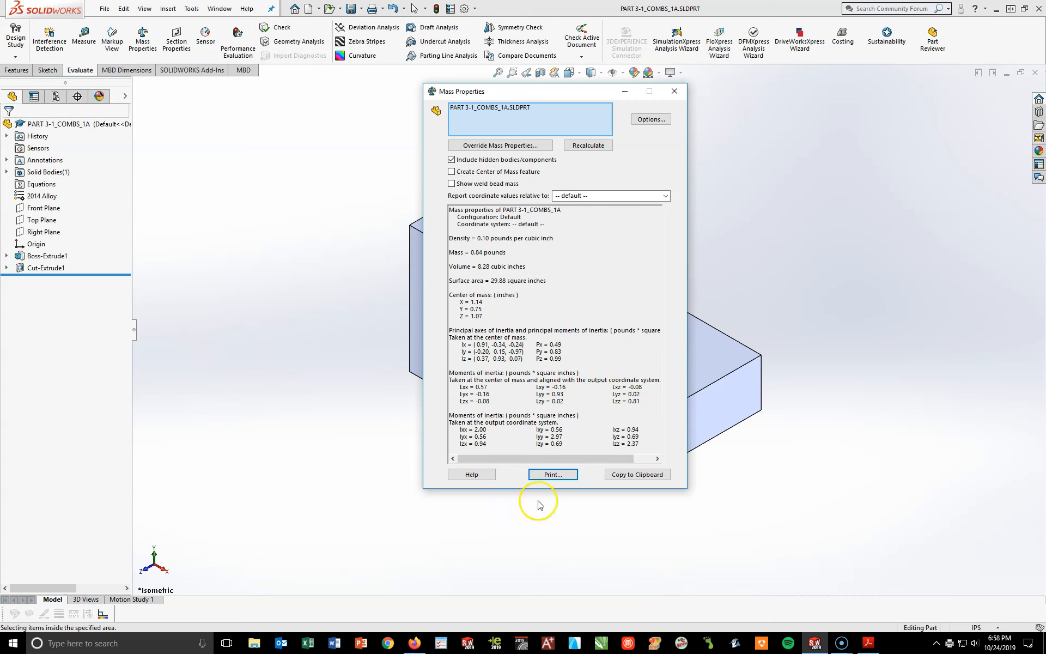
click(676, 93)
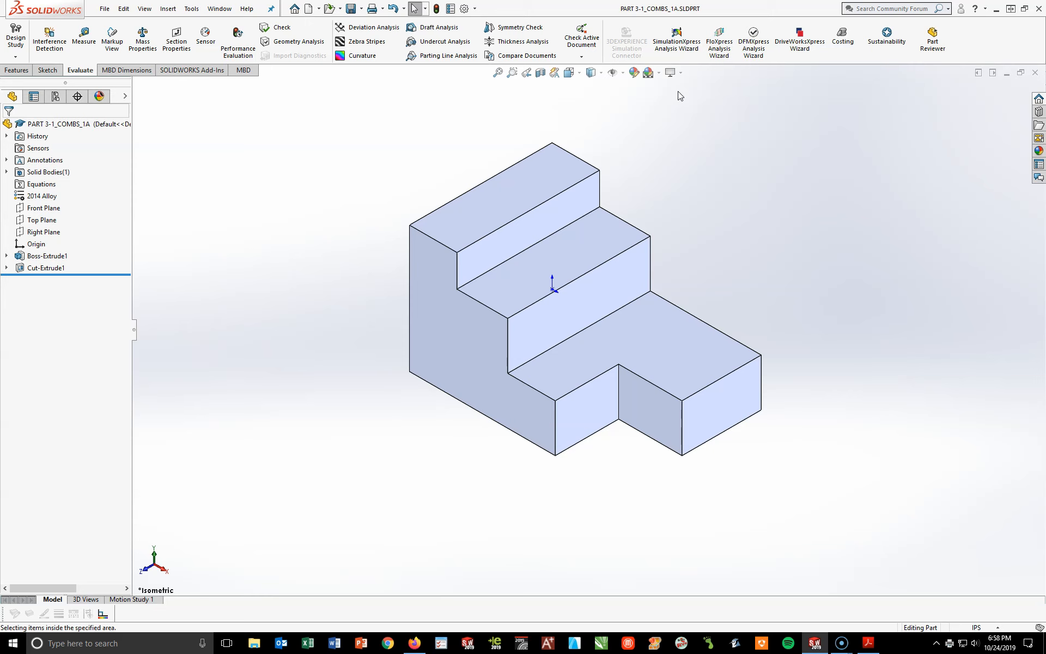
Step: Close the Part_3-1 PDF in Acrobat Reader, switch to Firefox and open Part 3-1 DRAWING.PDF from the Beginning SolildWorks course folder
click(868, 643)
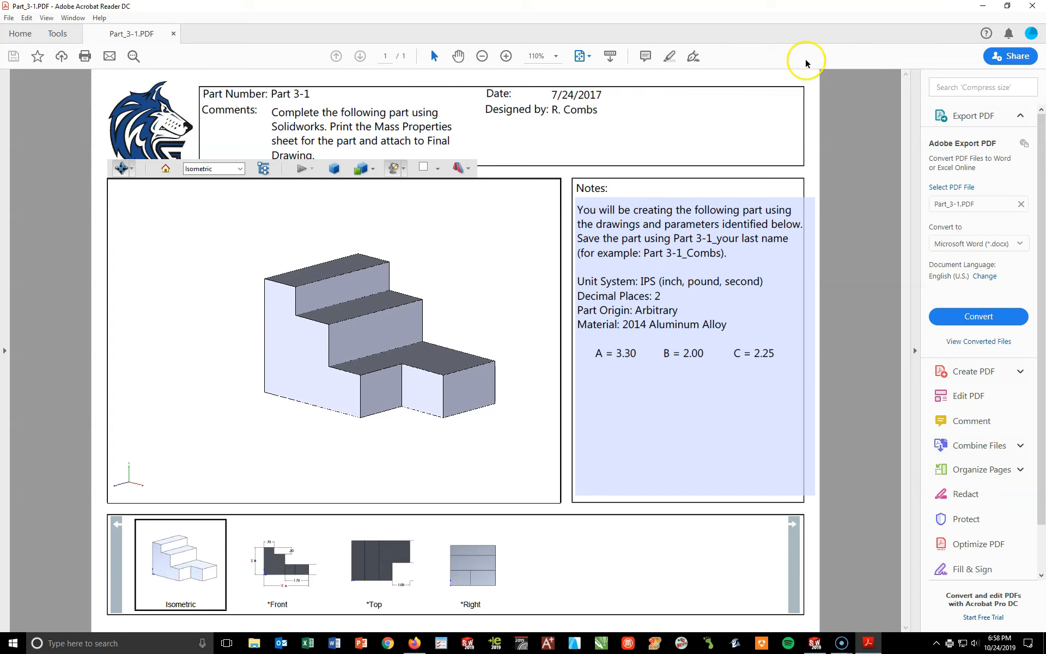
click(1031, 6)
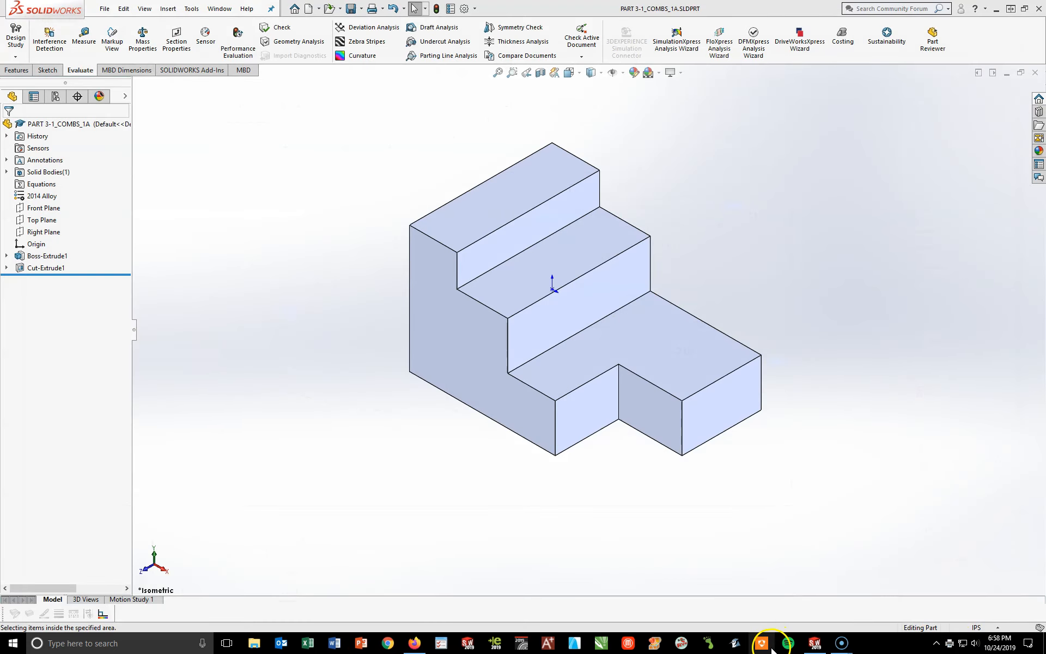
click(419, 649)
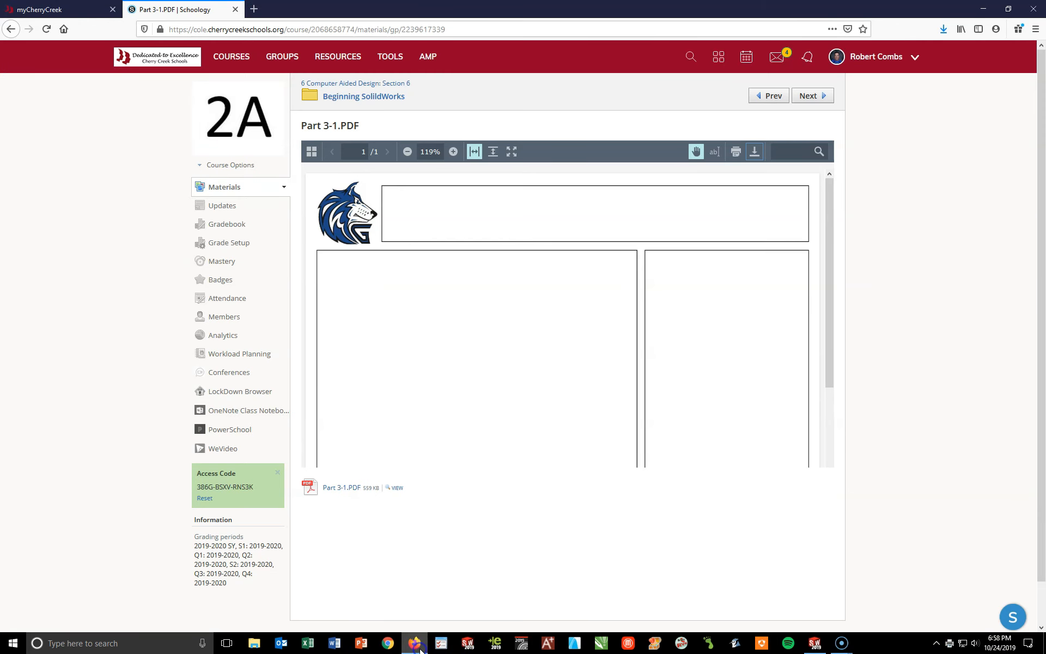
click(380, 98)
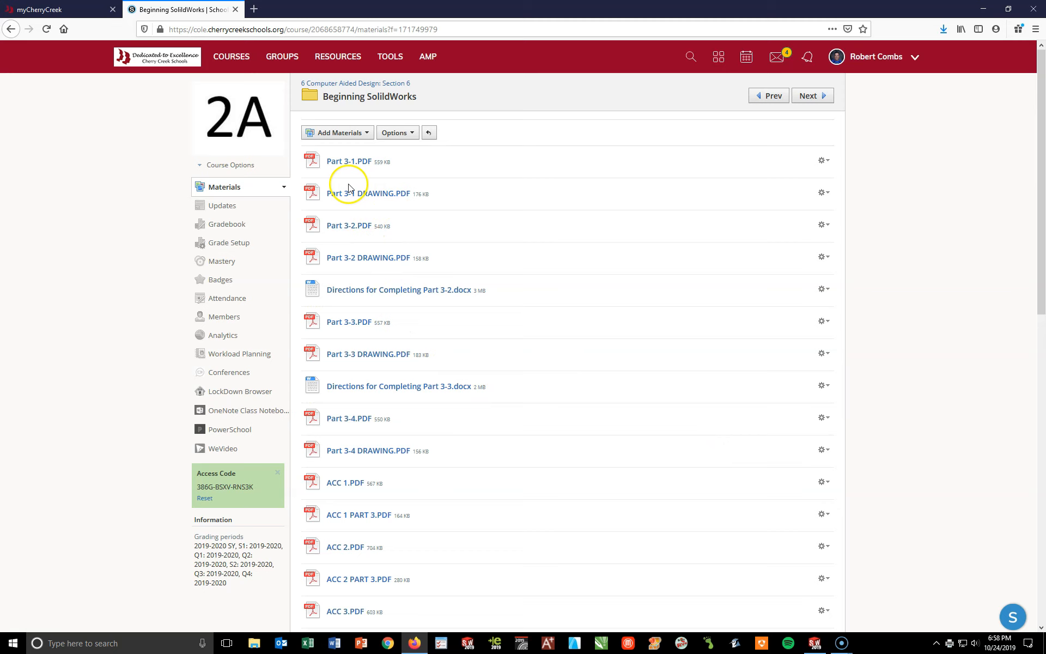
click(402, 194)
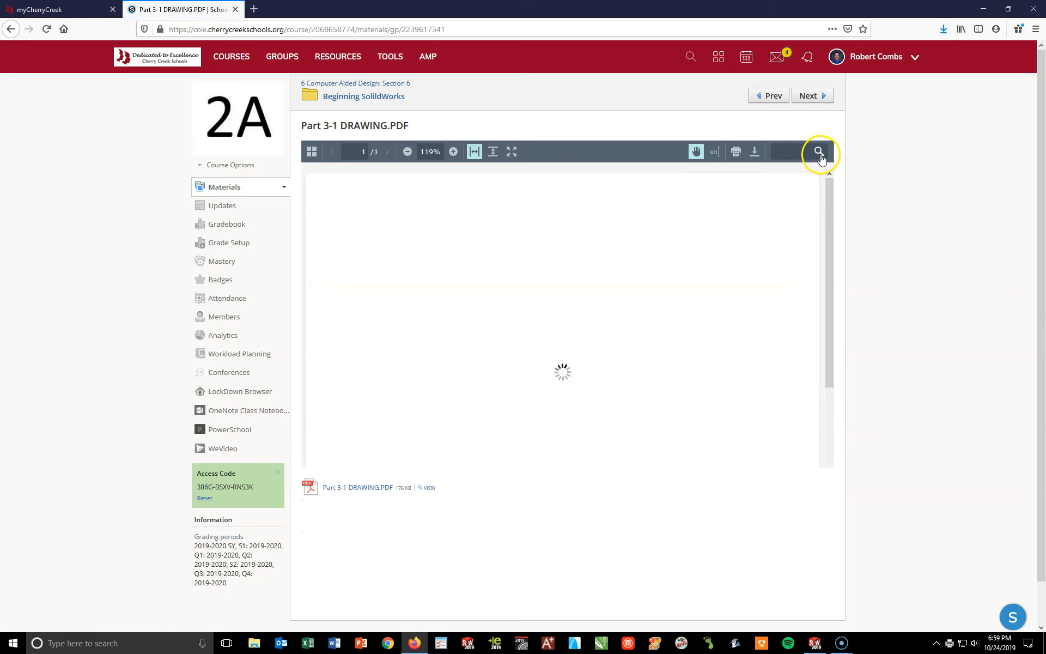
Step: Download Part 3-1 DRAWING.PDF and open it with Adobe Acrobat Reader DC
click(755, 152)
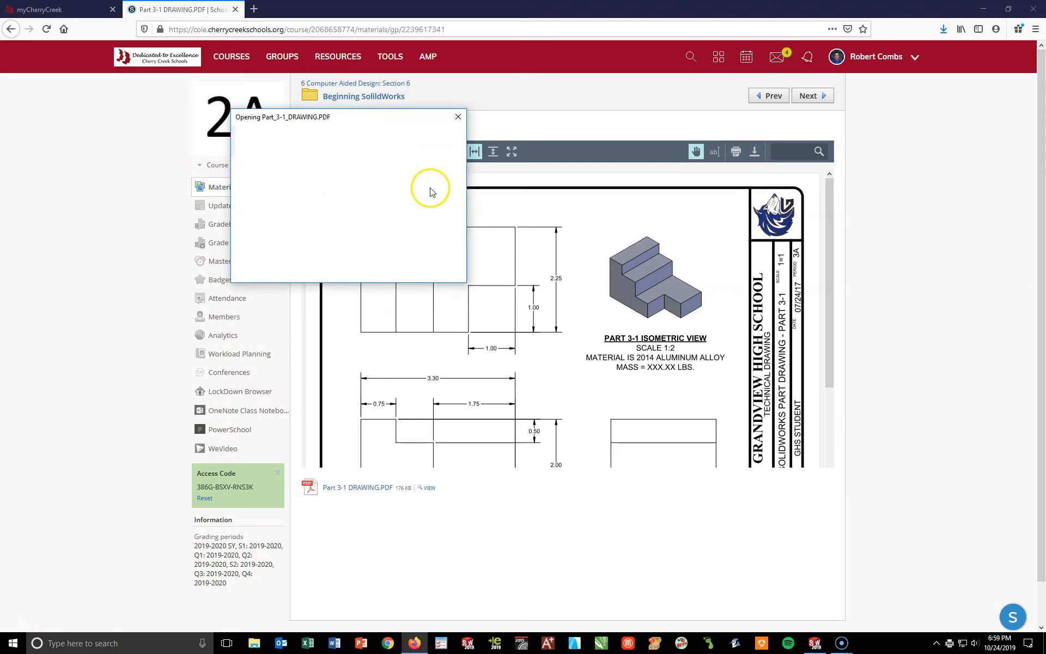
click(457, 116)
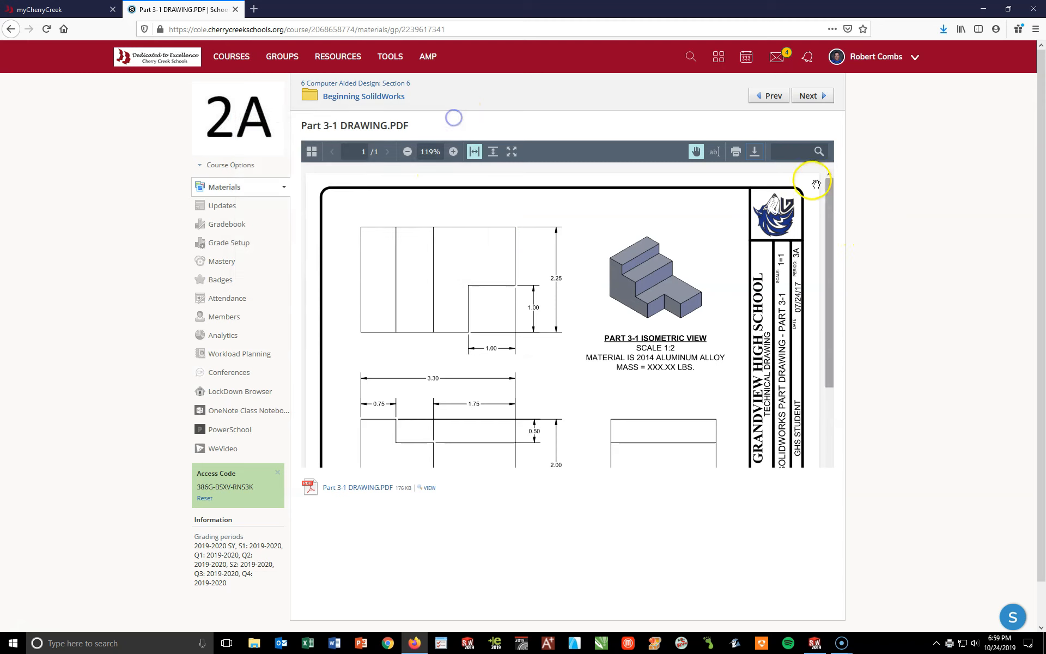
click(754, 151)
click(251, 210)
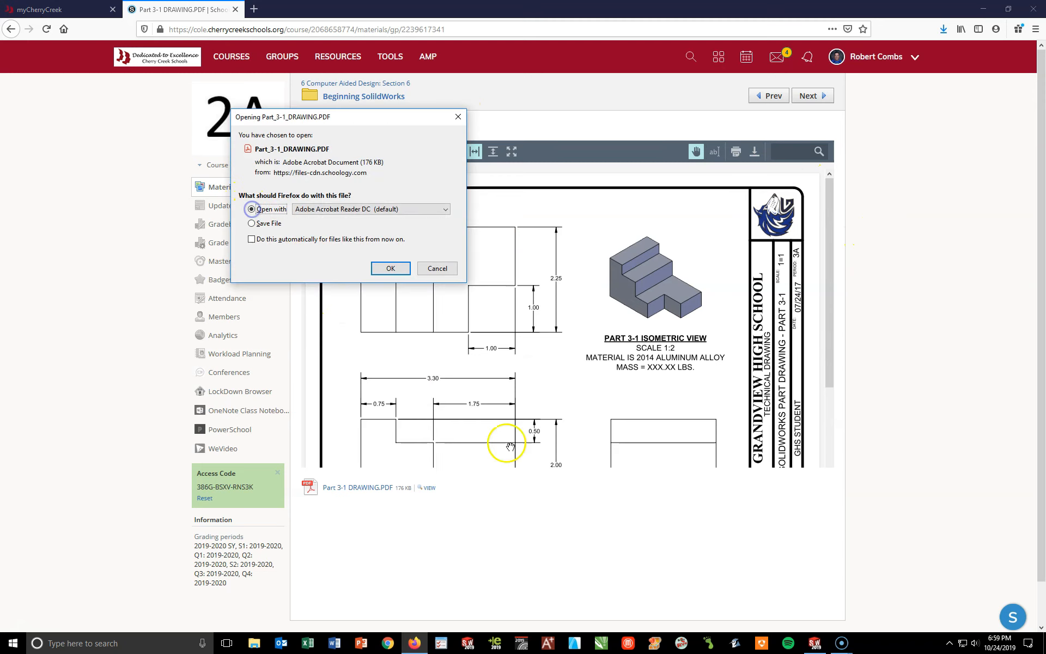
click(391, 269)
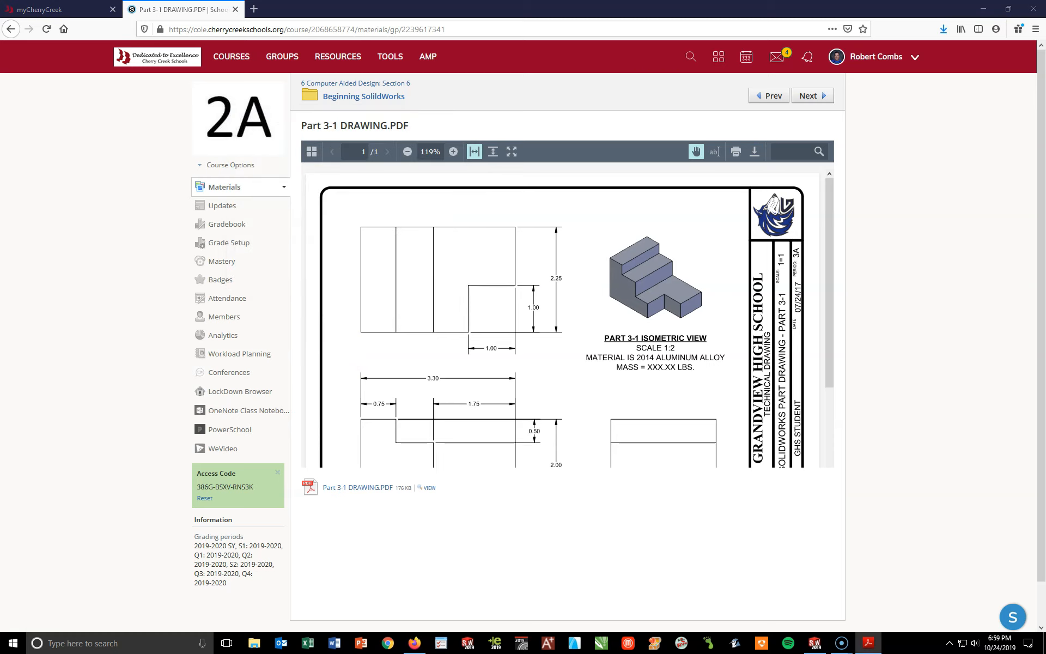
click(681, 35)
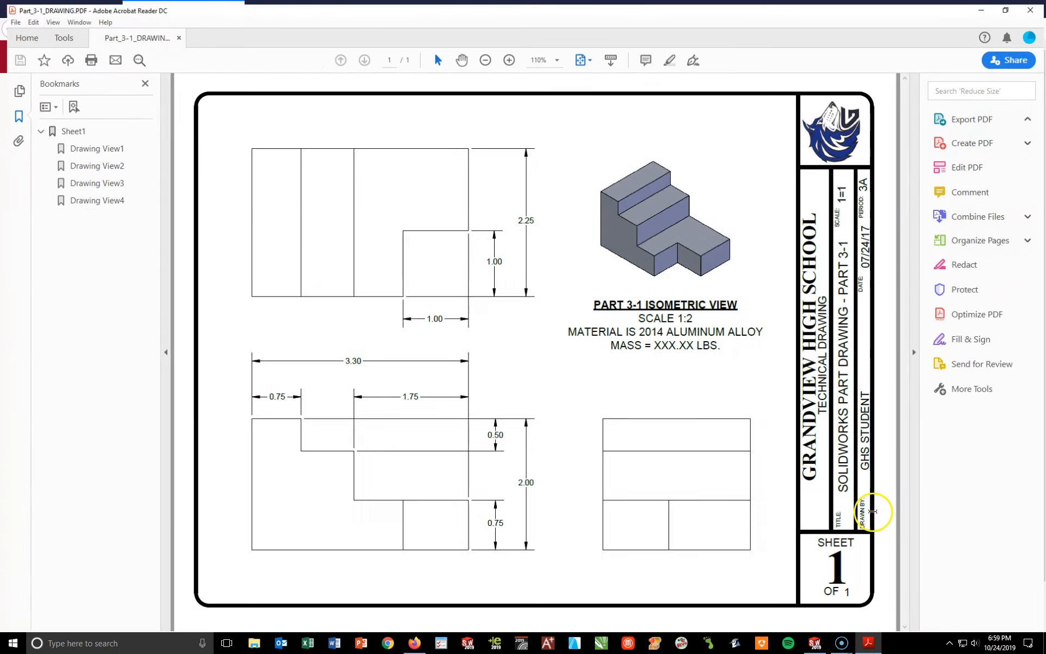
Step: Collapse the side panes to examine the drawing's views, dimensions and title block, and return to SOLIDWORKS
click(915, 351)
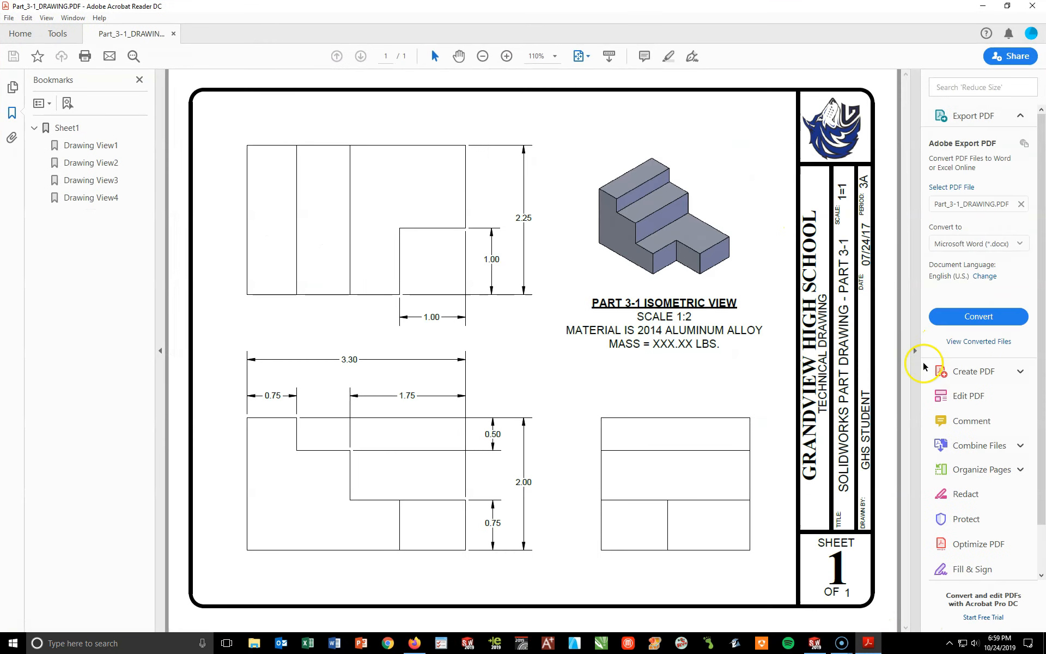
click(160, 350)
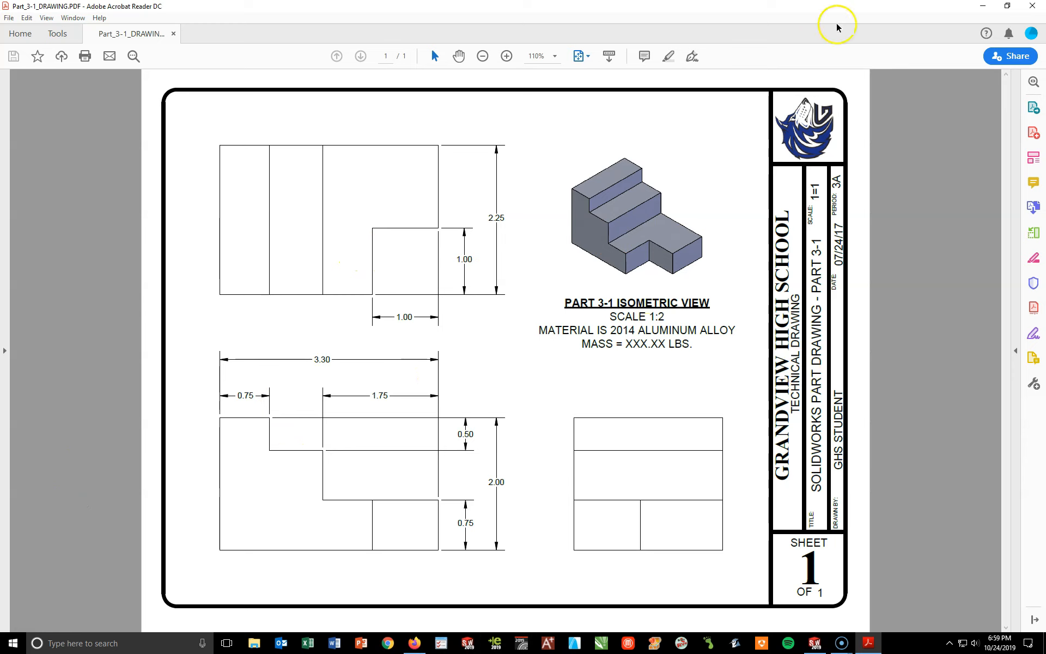
click(984, 9)
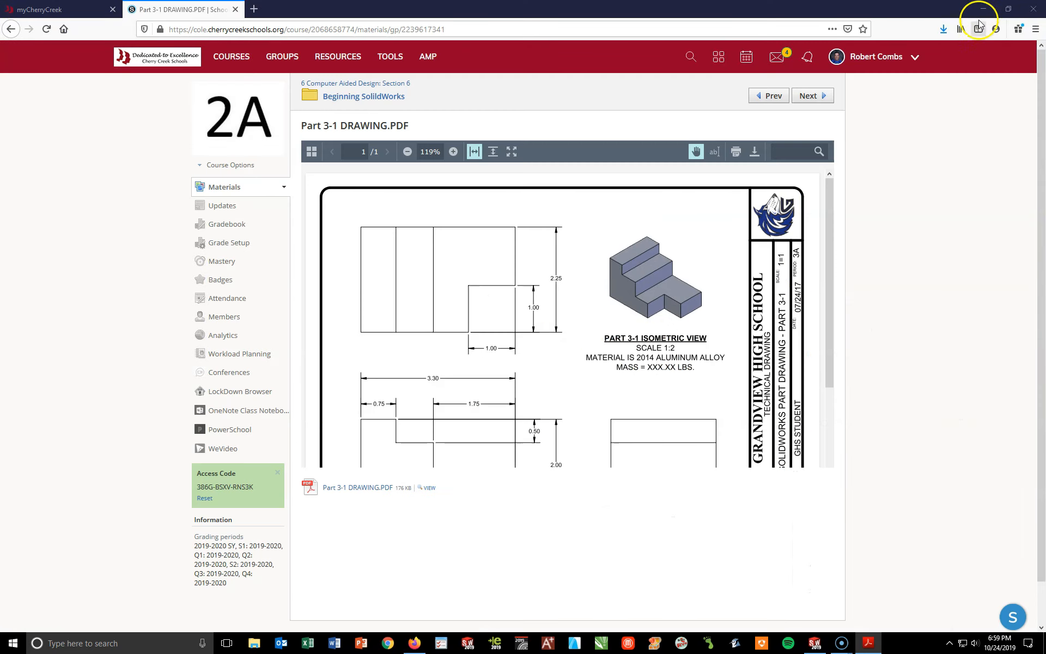
click(982, 7)
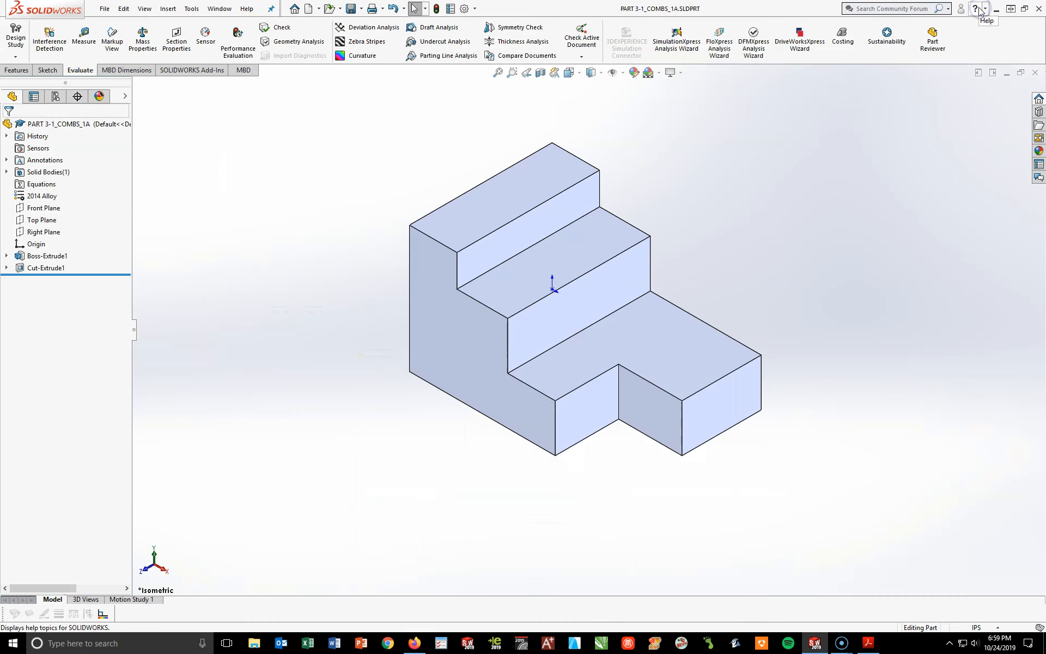
Step: Create a new drawing document from the GHS A INCH template
click(308, 9)
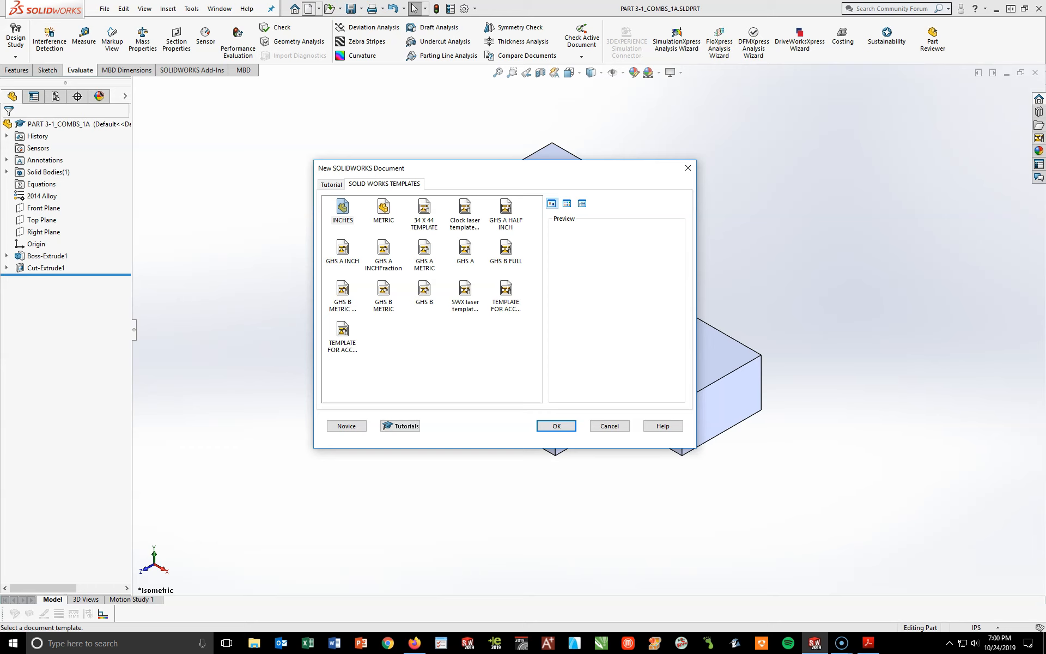
click(342, 250)
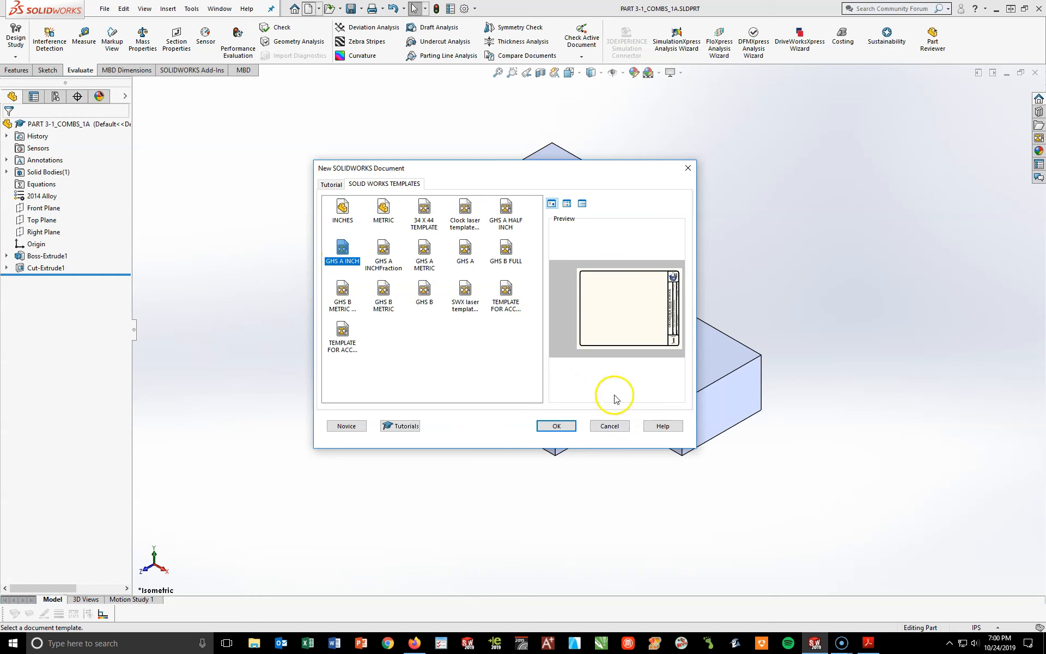
click(554, 425)
Step: Choose the open Part 3-1 file as the source part for the model view and continue to the view settings
mouse_move(414, 641)
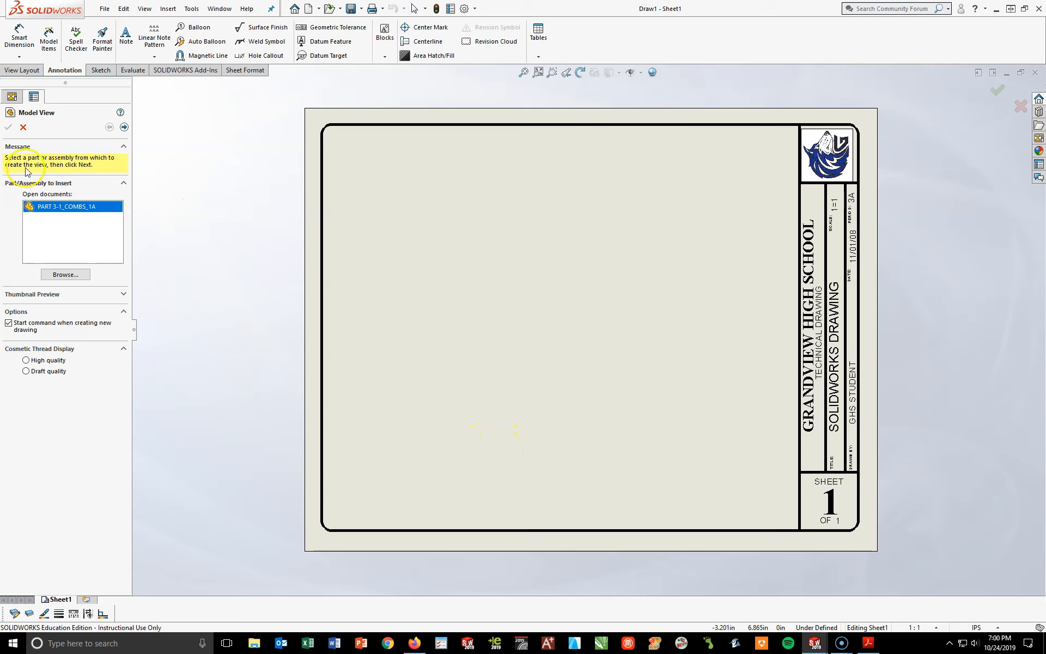
click(76, 206)
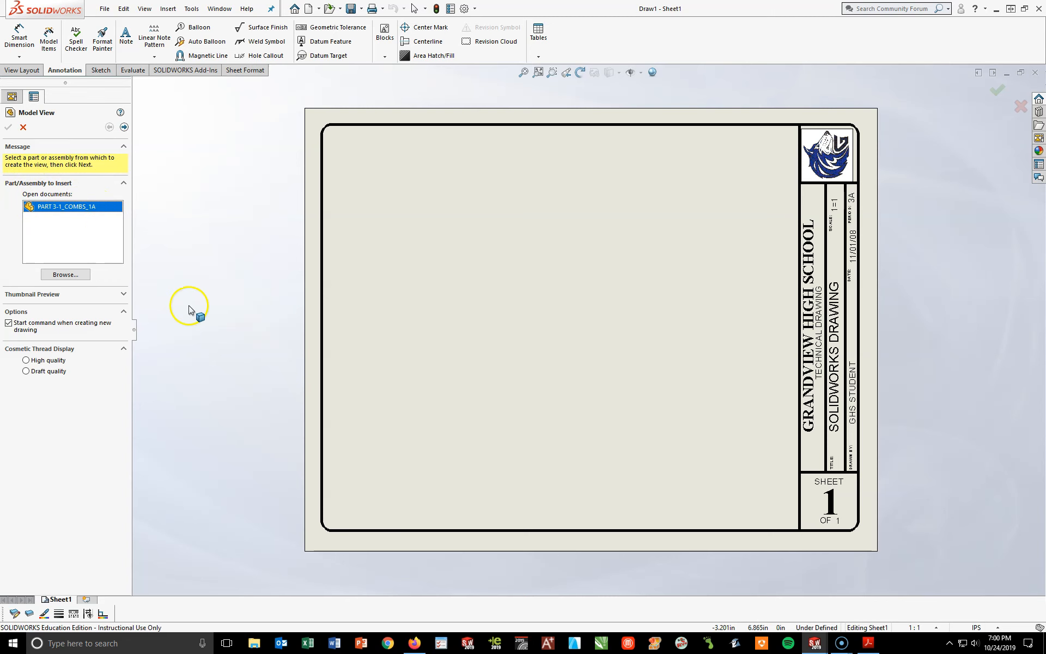
click(80, 274)
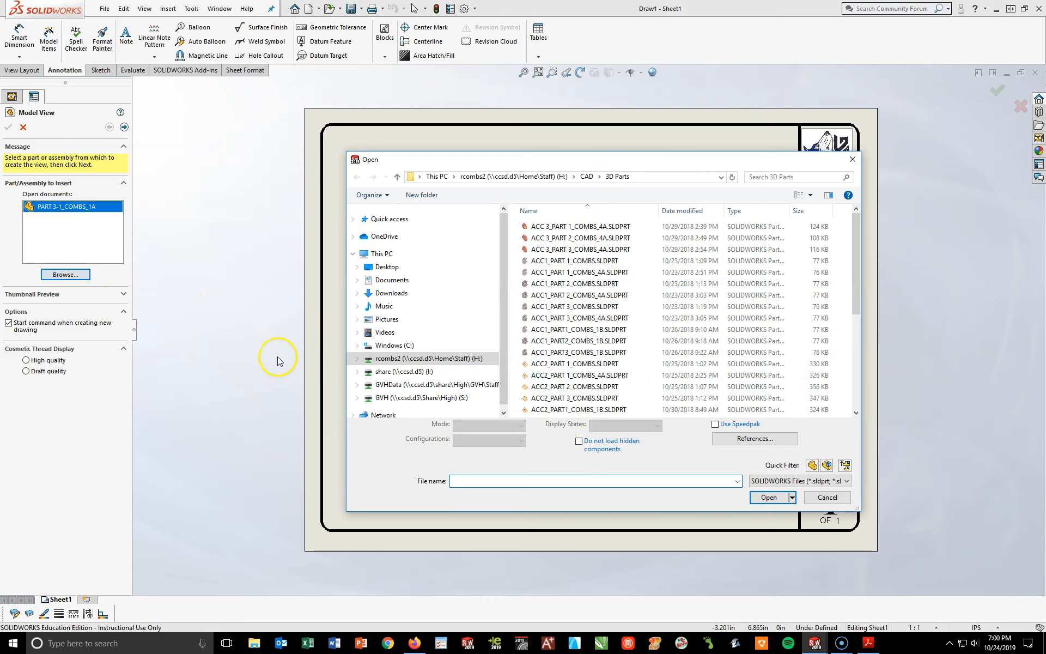
click(826, 498)
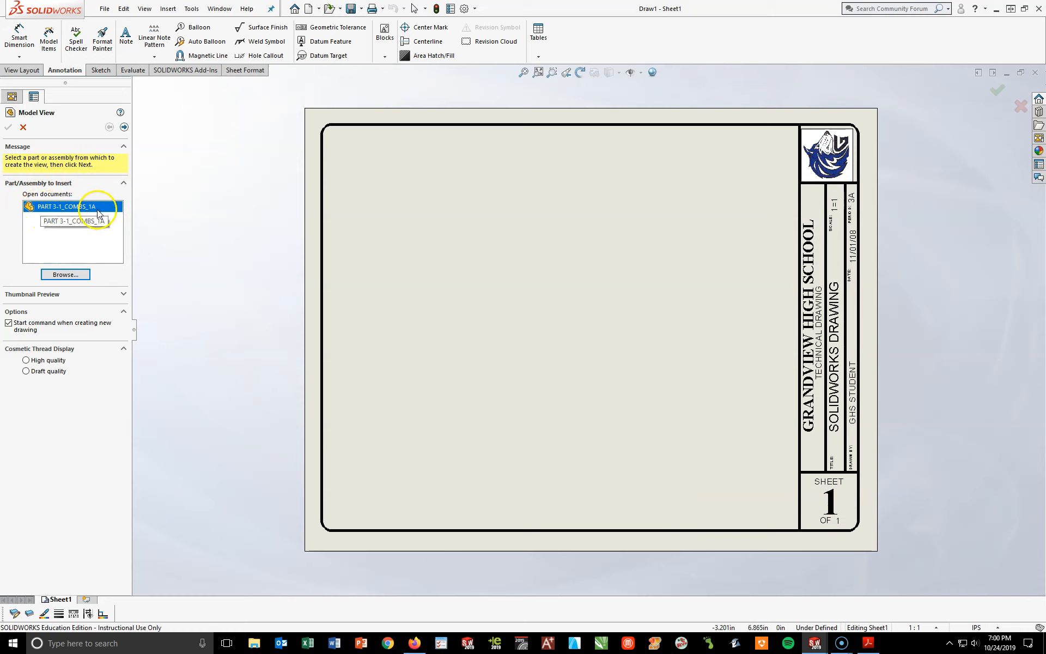
click(124, 127)
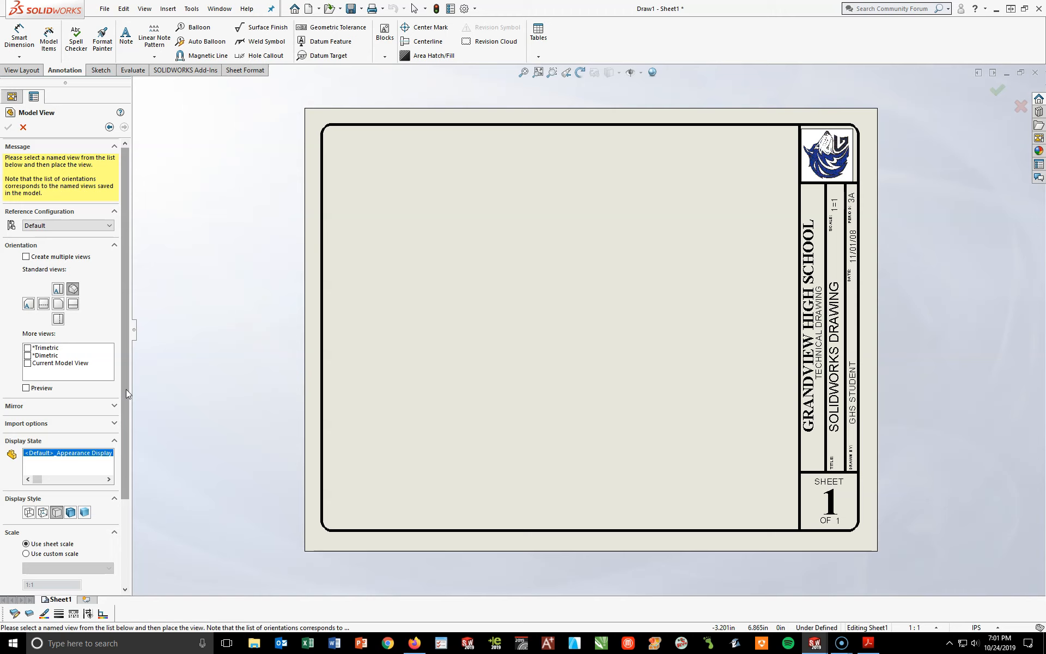
Step: Set the model view's orientation to Front and turn on its preview
click(58, 304)
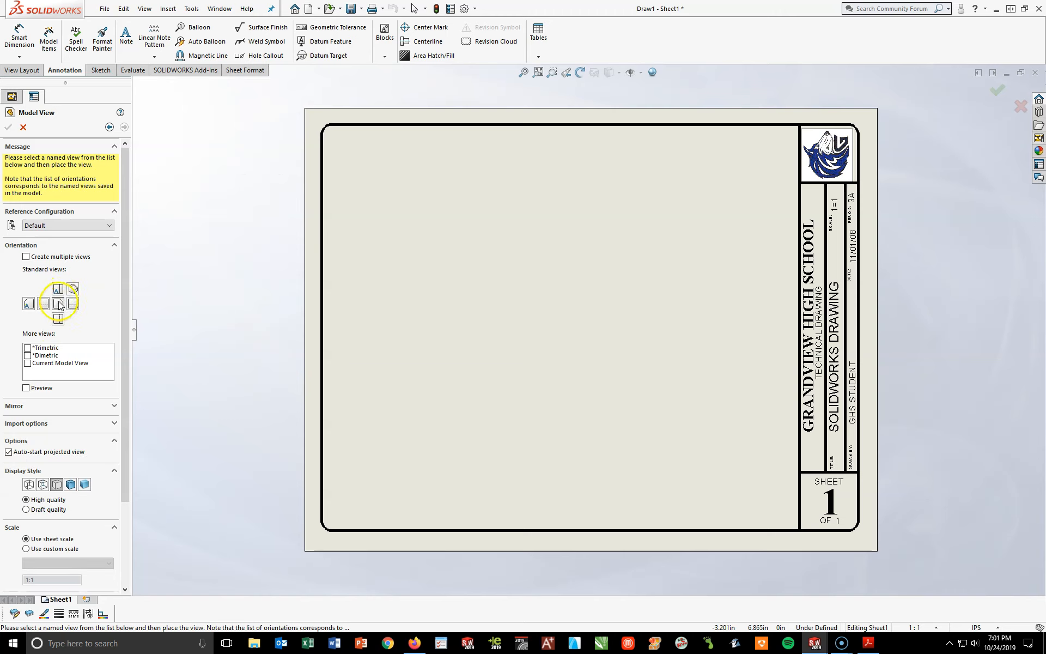
click(57, 311)
click(44, 307)
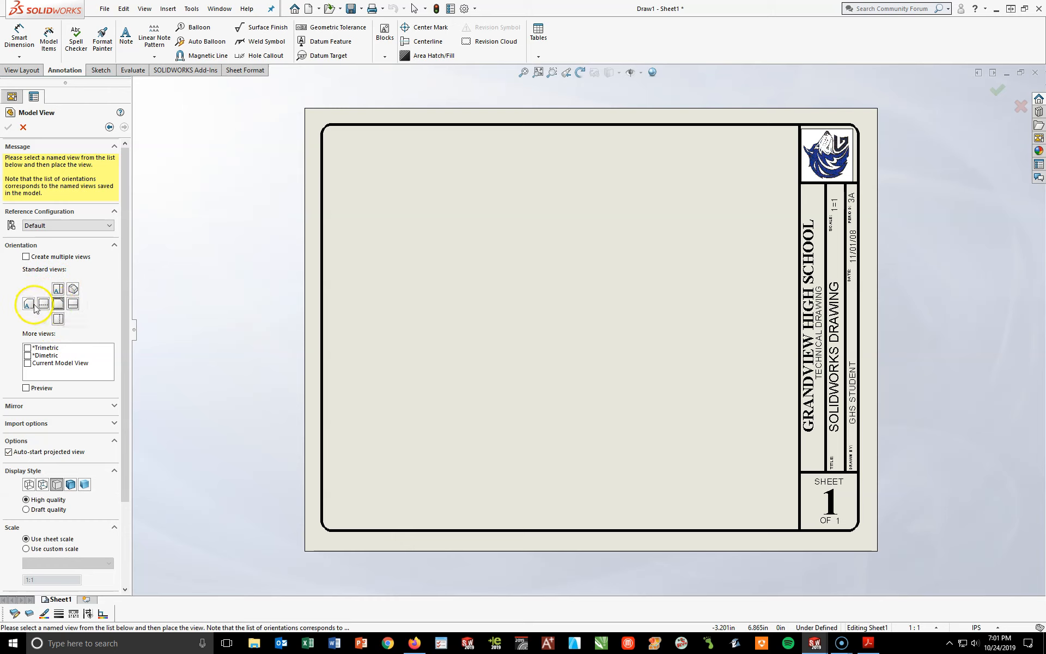
click(31, 305)
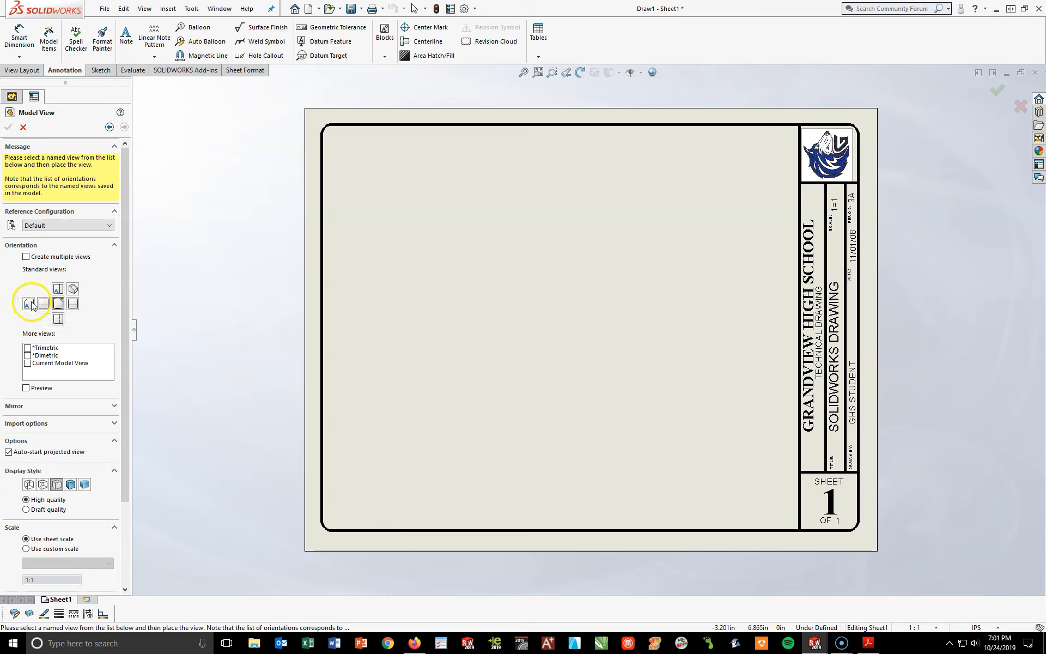
click(58, 304)
click(26, 388)
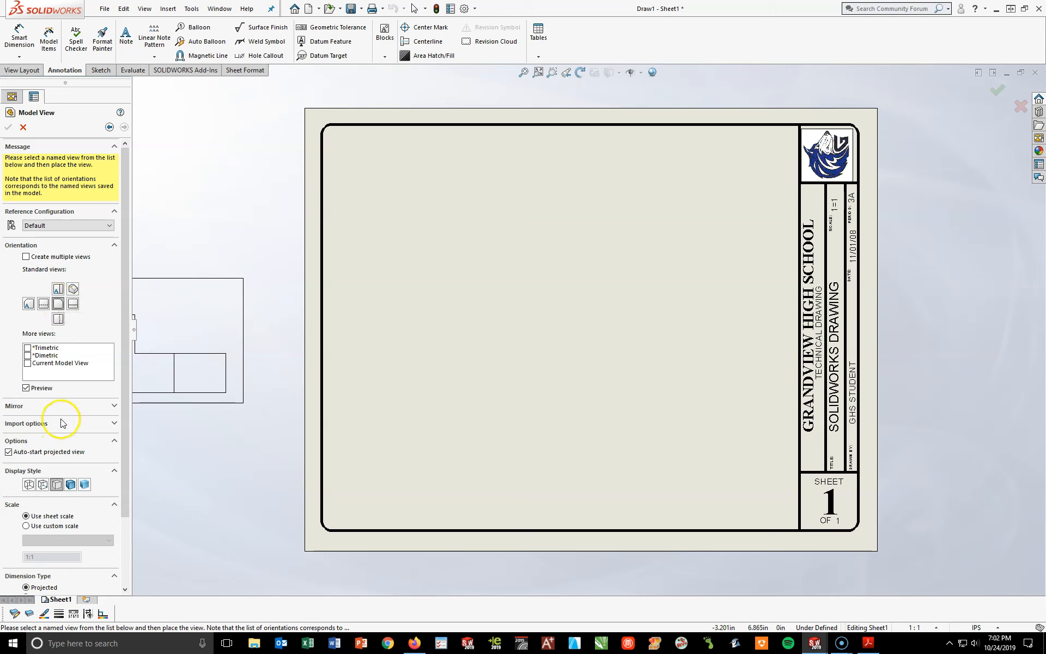
Step: Set the front view's display style to Hidden Lines Visible
drag(124, 432, 120, 494)
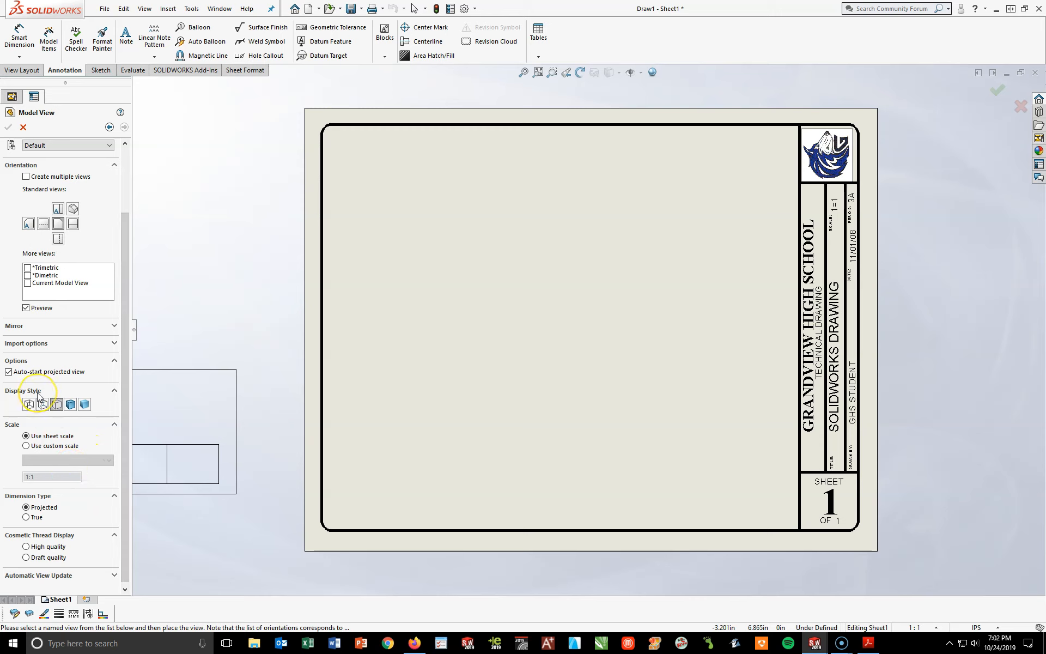
click(57, 406)
click(59, 408)
click(44, 408)
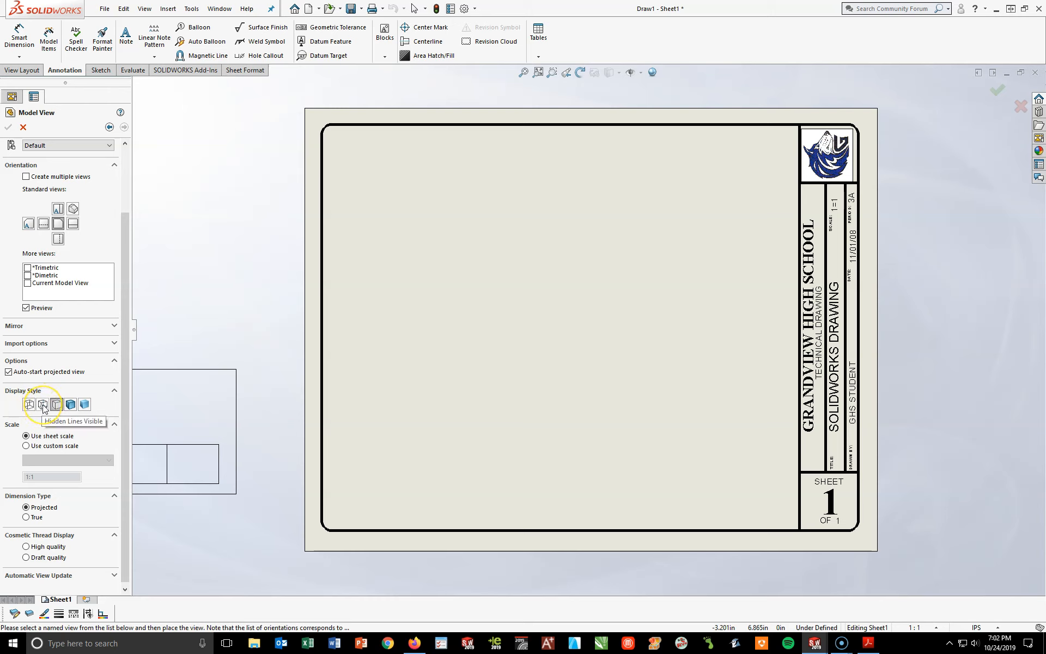
click(44, 408)
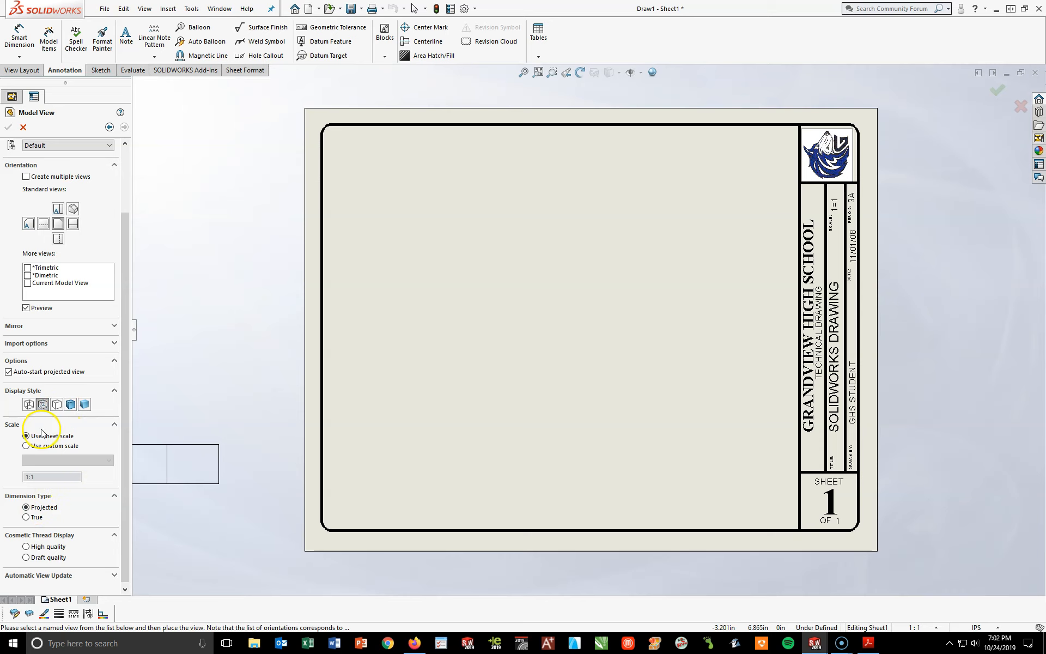
Step: Check the scale in the reference PDF's title block and return to the new drawing in SOLIDWORKS
click(868, 643)
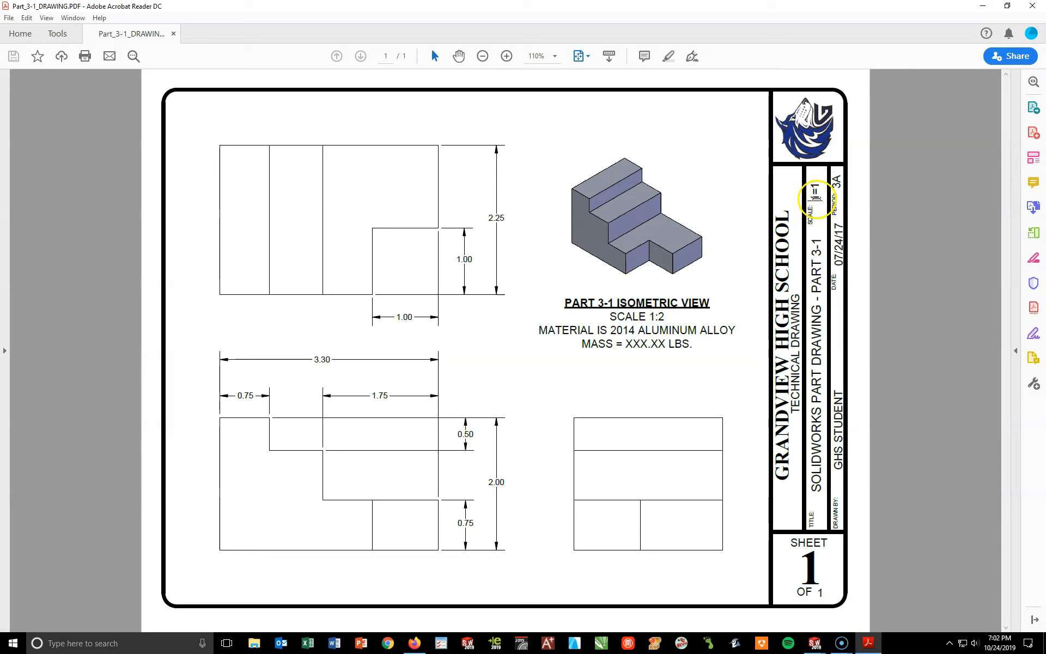
drag(815, 200, 815, 180)
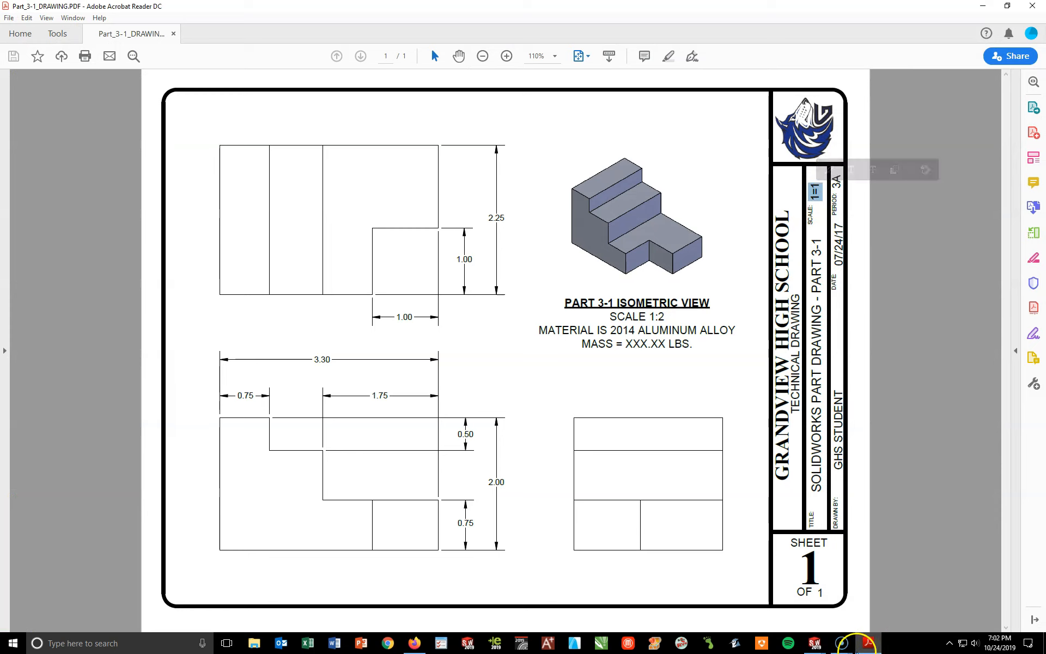
mouse_move(826, 648)
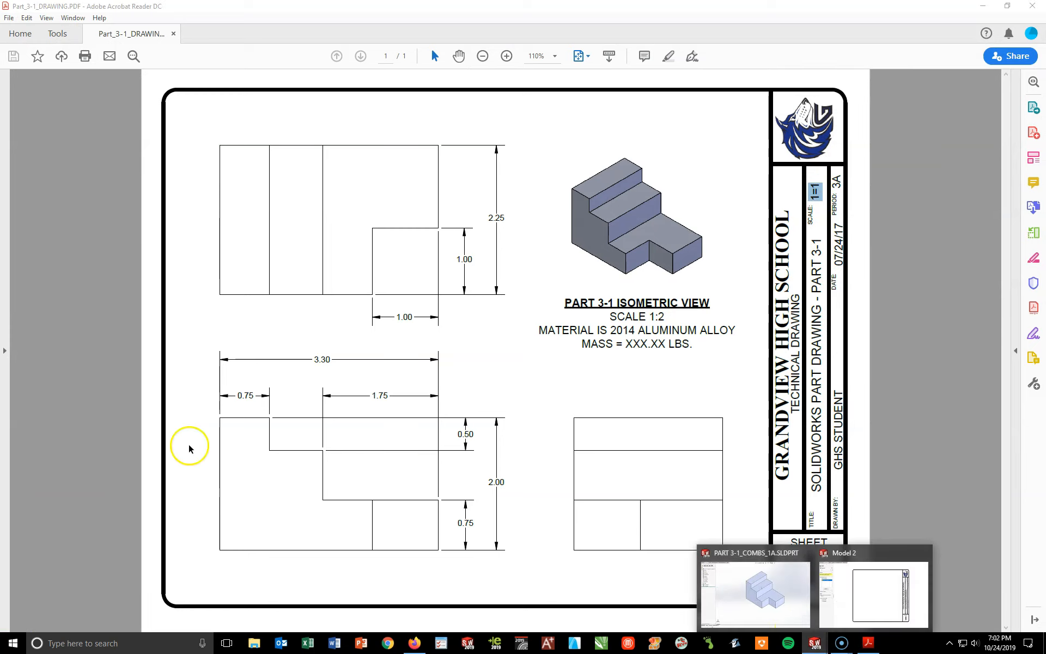
click(793, 616)
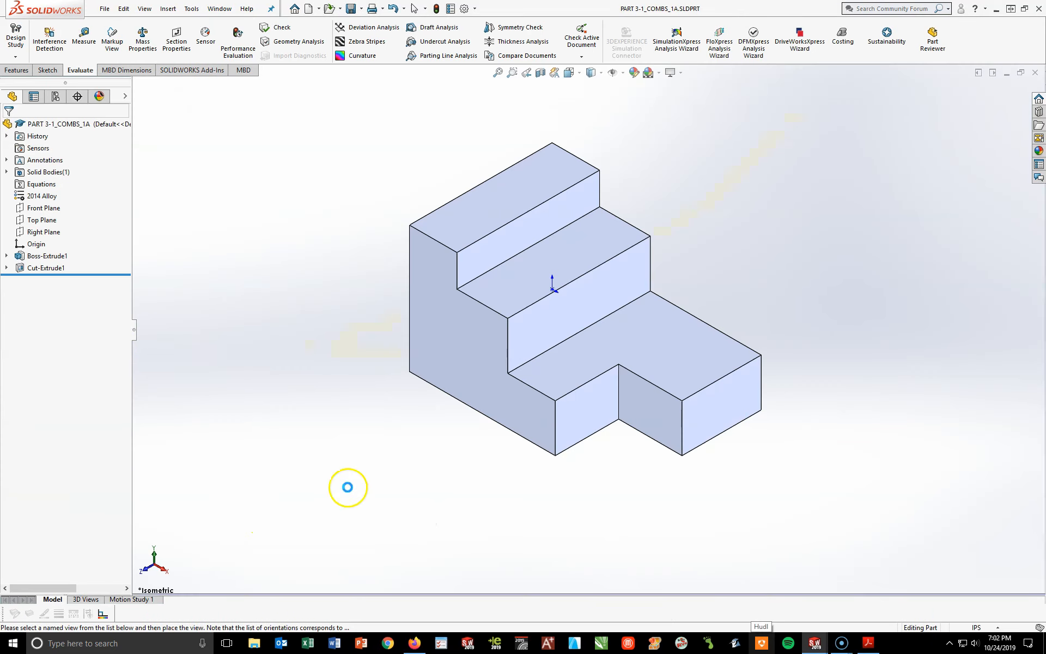
mouse_move(814, 646)
click(832, 611)
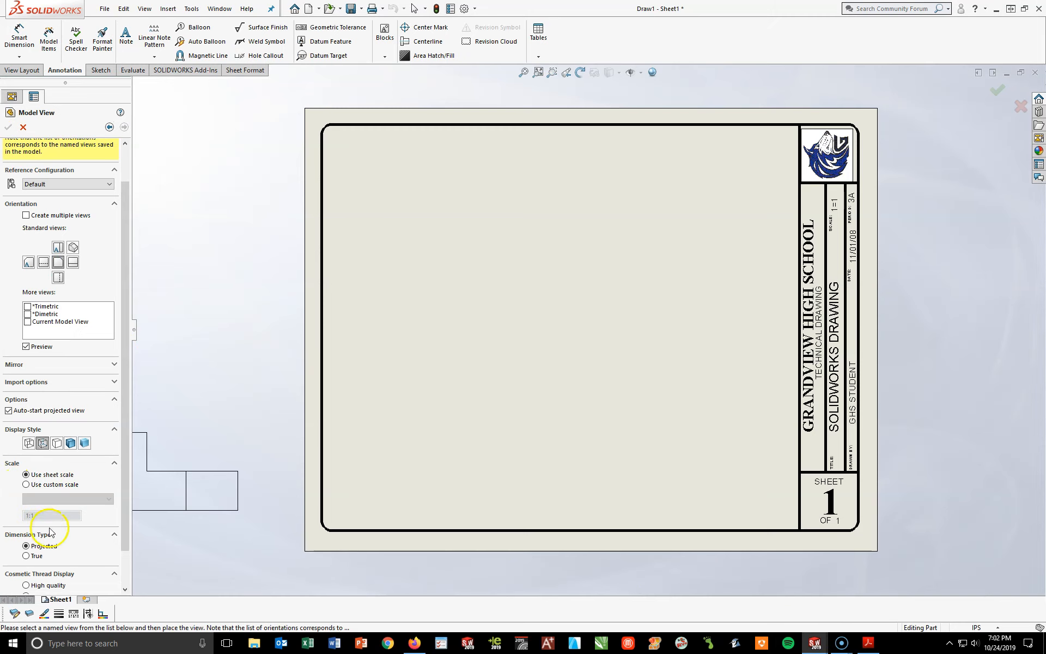
Step: Set the front view to a custom scale of 1:1 and place it in the sheet's lower-left area
click(26, 485)
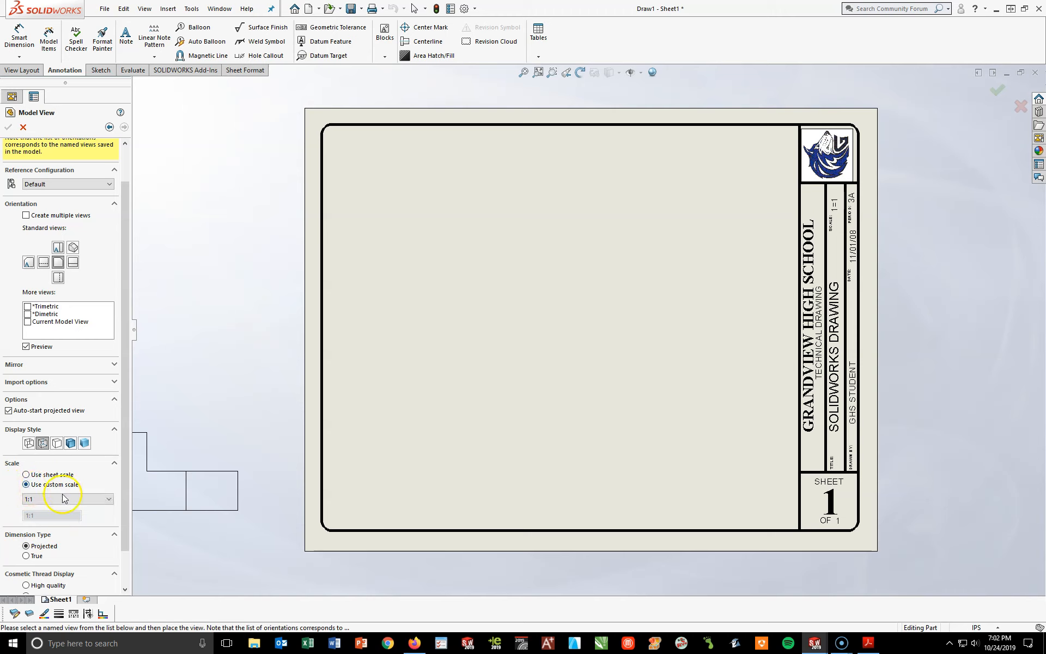
click(107, 499)
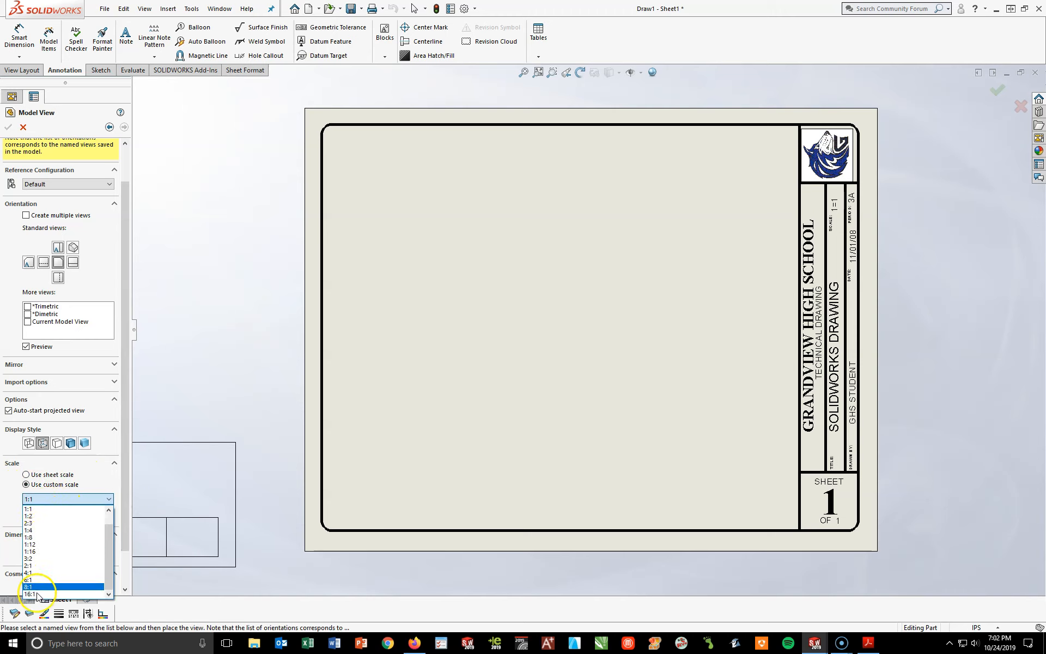
click(34, 510)
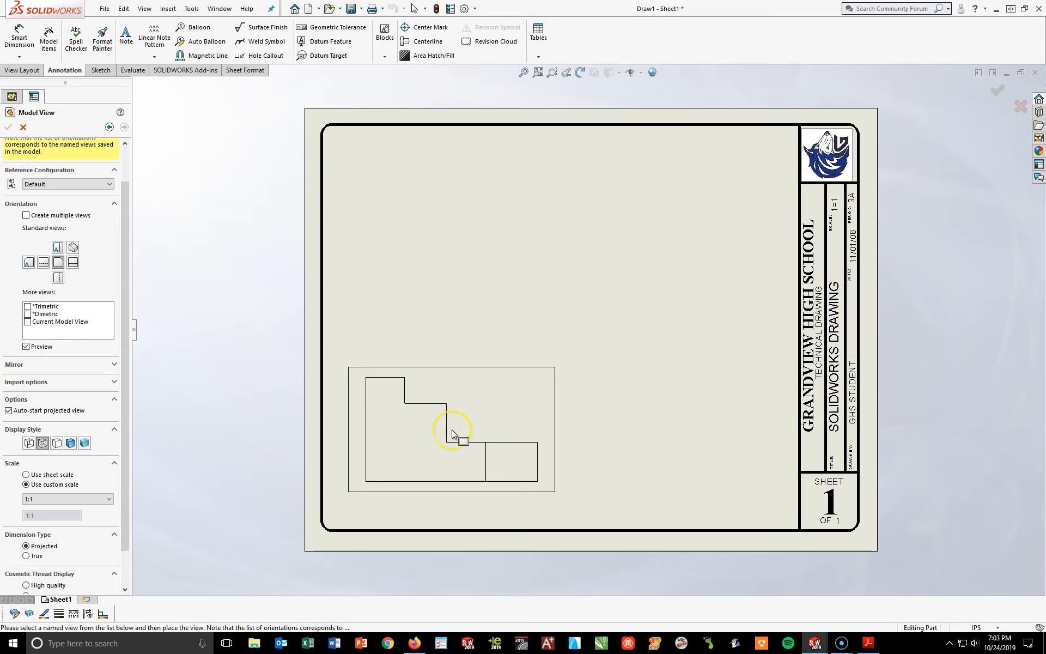
click(452, 433)
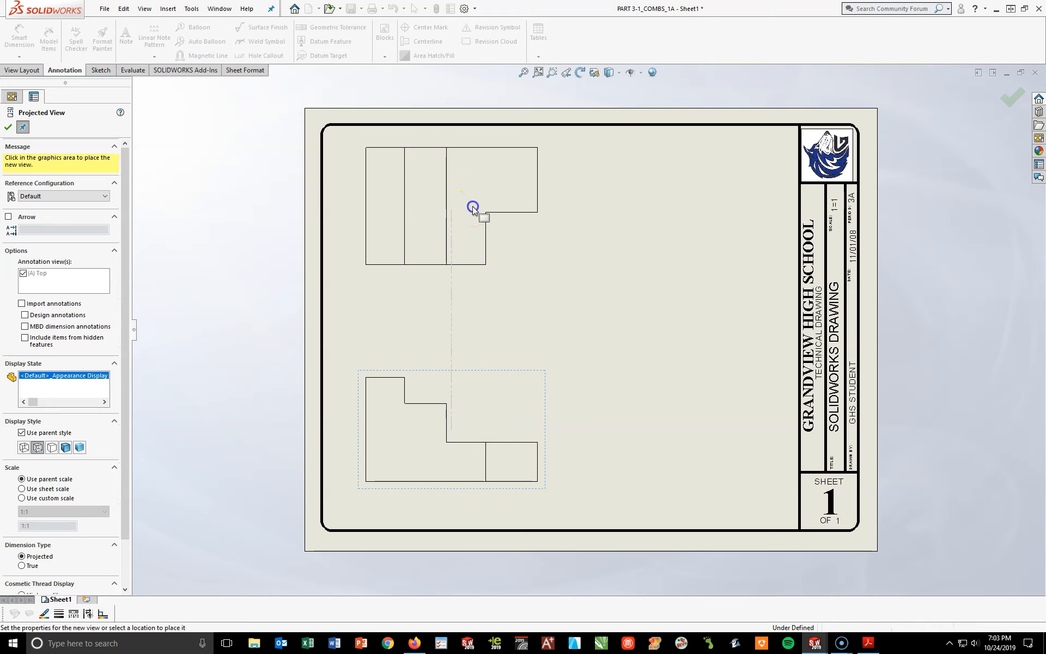
Step: Place projected top, right-side and isometric views from the front view and finish the projection
click(473, 216)
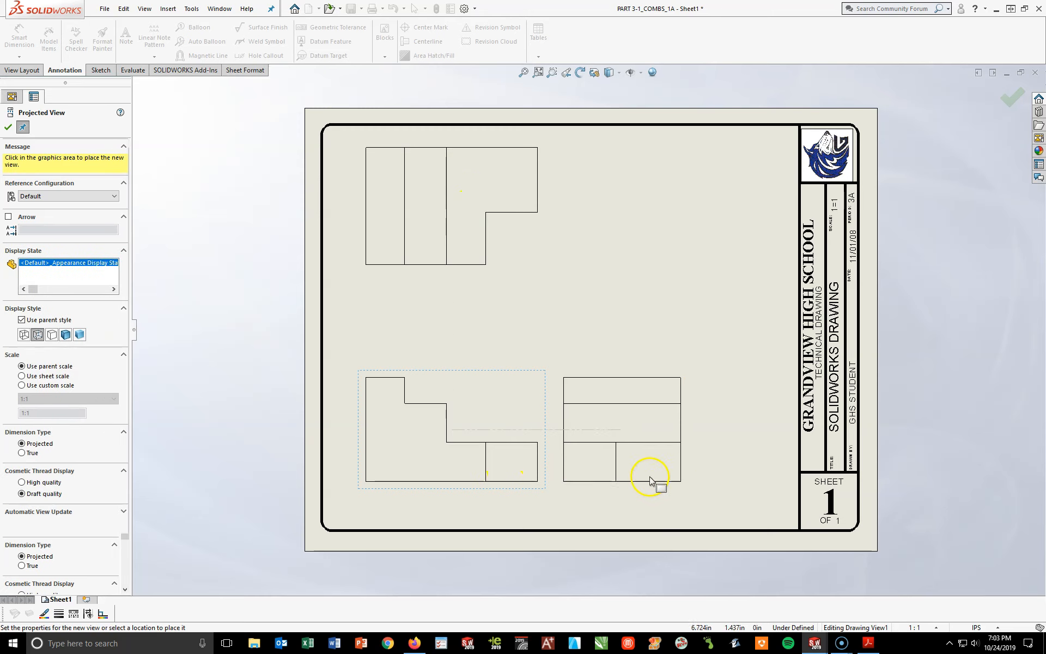
click(703, 474)
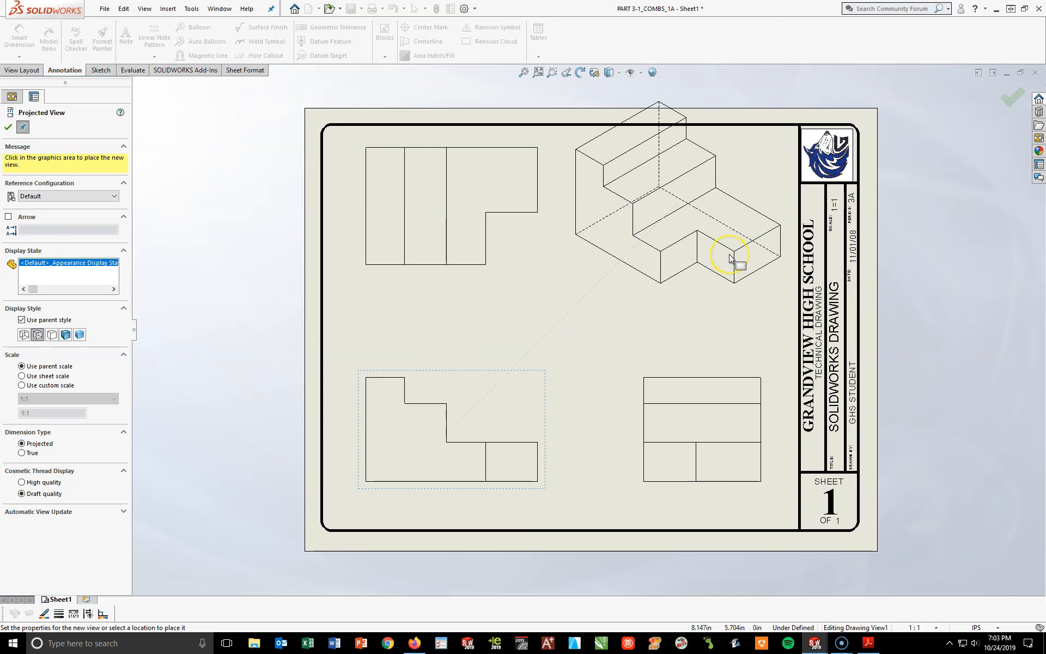
click(730, 258)
click(412, 349)
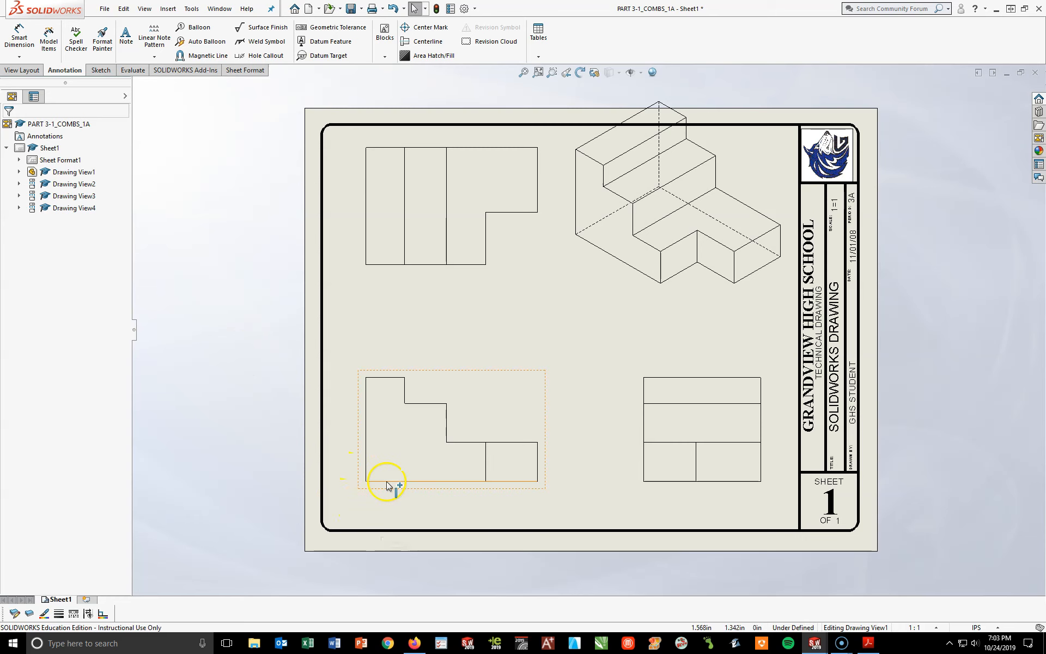
Step: Reposition the front view with its aligned views, and lower the isometric view so it fits inside the sheet border
click(482, 421)
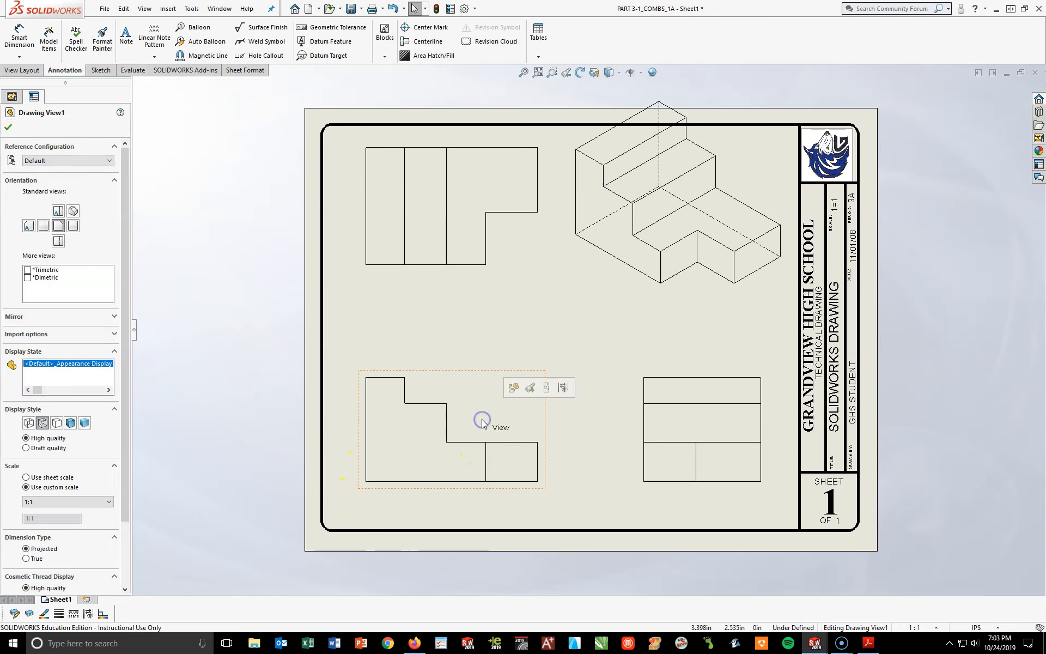
click(524, 244)
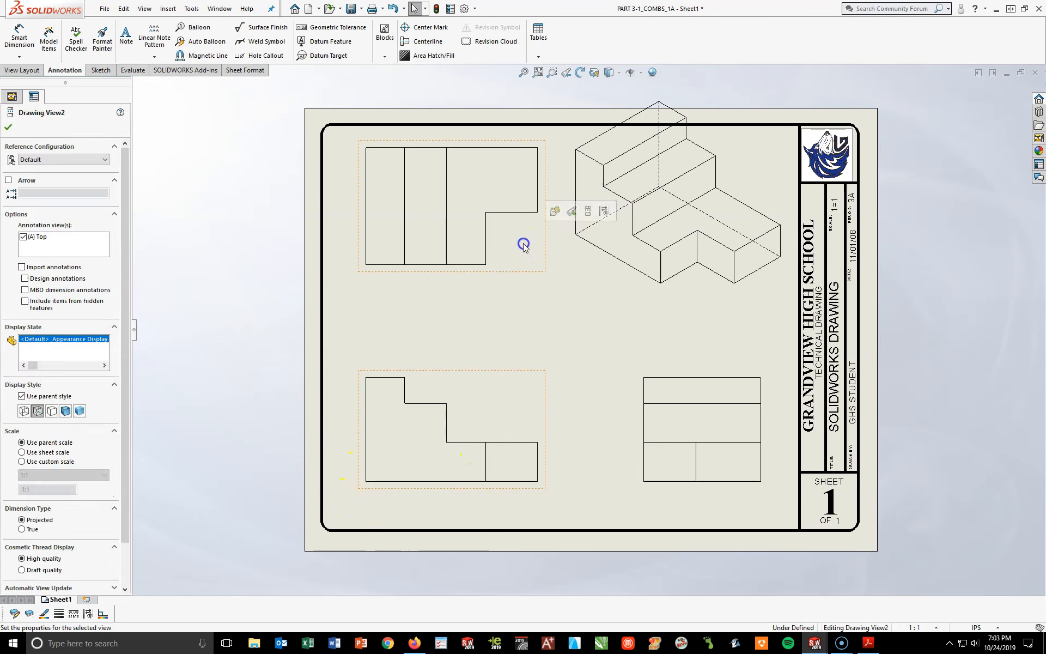
click(663, 372)
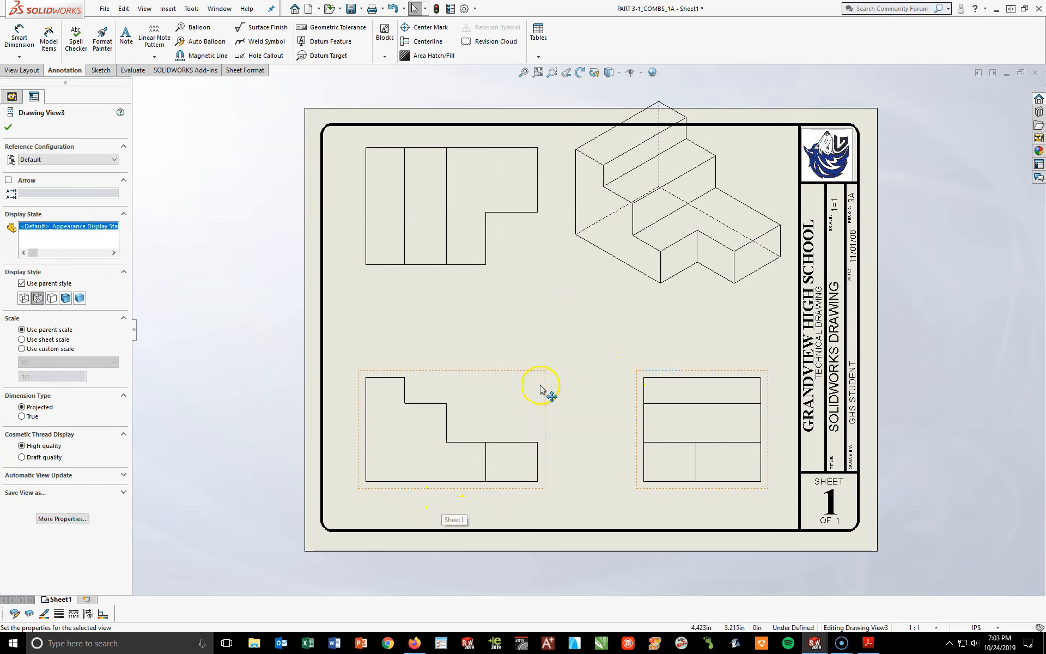
mouse_move(518, 374)
mouse_down()
mouse_move(698, 454)
mouse_move(670, 264)
mouse_move(463, 205)
mouse_move(528, 483)
mouse_move(754, 418)
mouse_move(619, 175)
mouse_move(493, 369)
mouse_move(514, 411)
mouse_move(512, 384)
mouse_up()
click(388, 388)
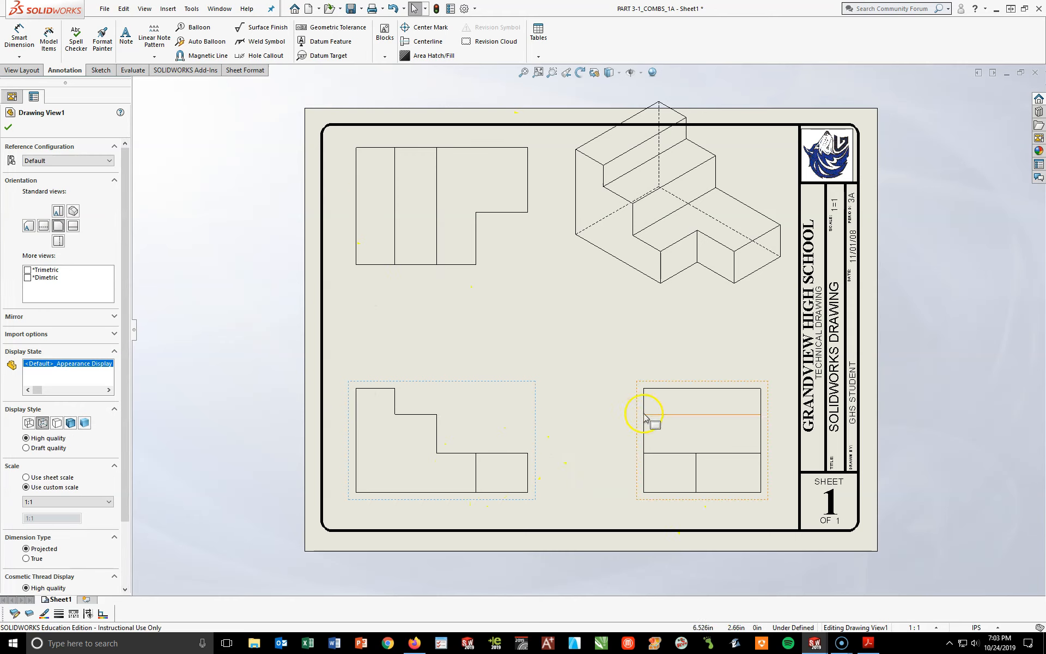
mouse_move(522, 391)
mouse_down()
mouse_move(637, 420)
mouse_move(686, 334)
mouse_move(488, 433)
mouse_move(536, 391)
mouse_up()
click(603, 299)
mouse_move(607, 310)
mouse_down()
mouse_move(460, 329)
mouse_move(659, 350)
mouse_move(518, 437)
mouse_move(357, 357)
mouse_move(625, 290)
mouse_move(626, 346)
mouse_move(610, 338)
mouse_up()
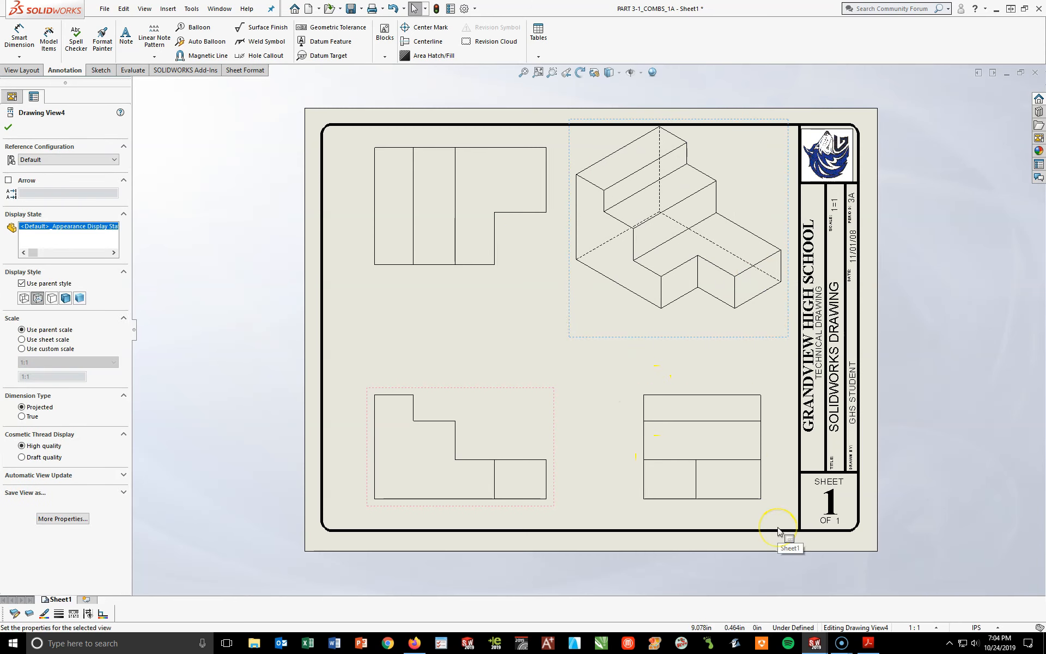
key(f)
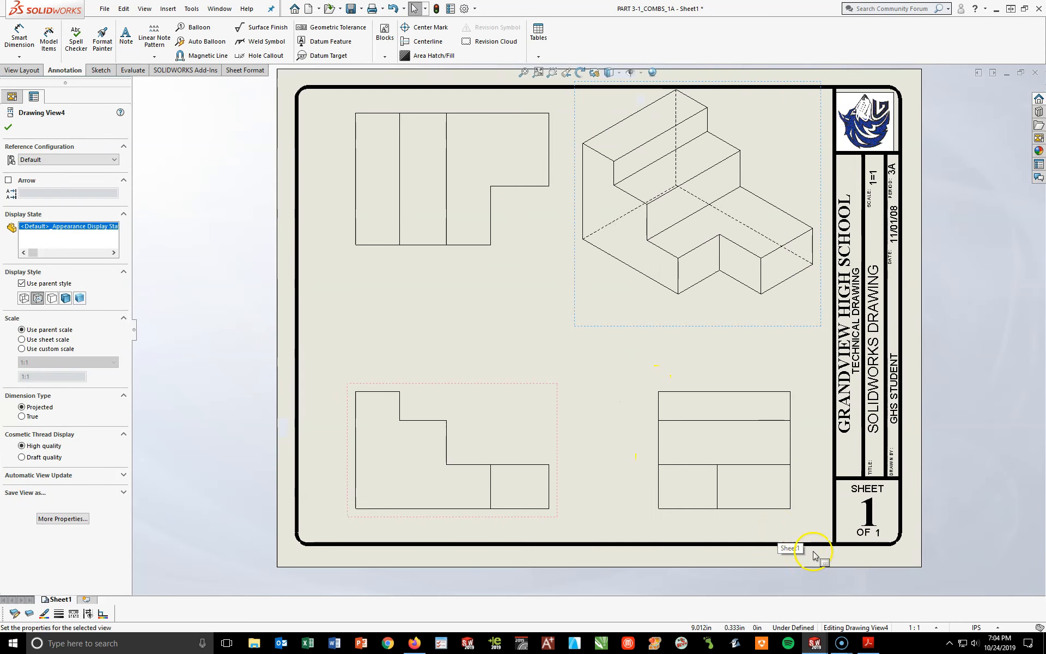
Step: Check the isometric view's scale in the reference PDF and return to the drawing in SOLIDWORKS
click(869, 642)
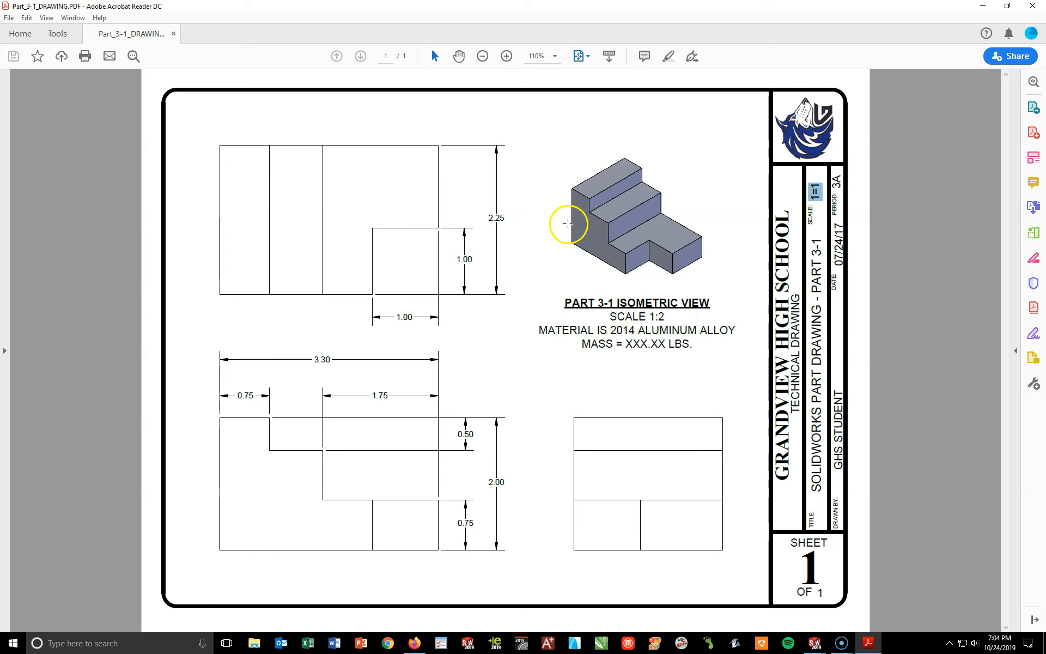
drag(604, 308, 665, 317)
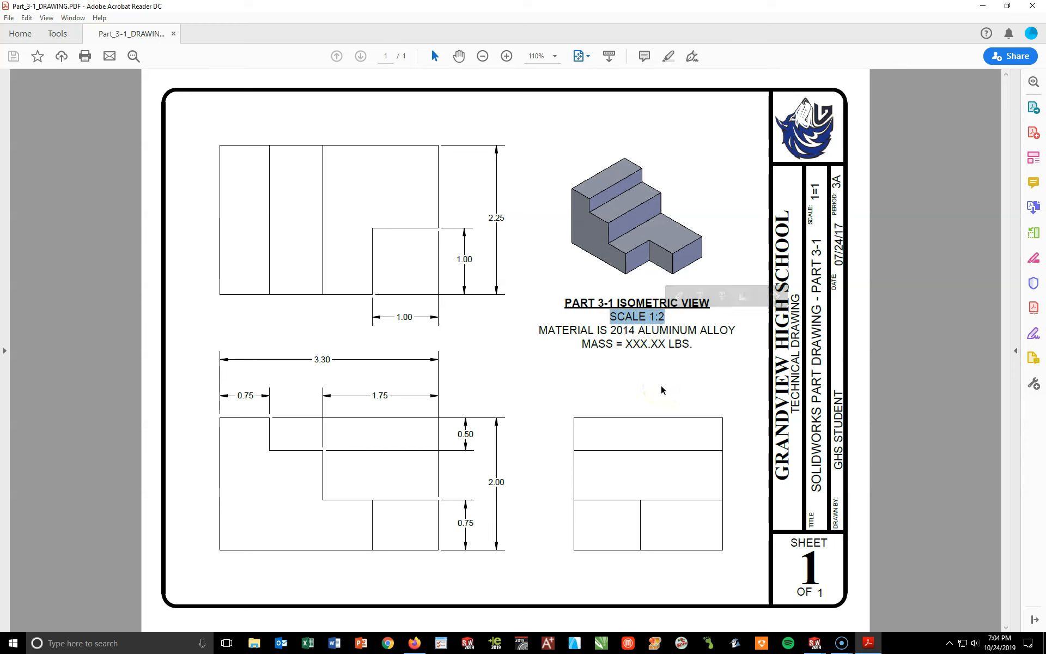
click(816, 644)
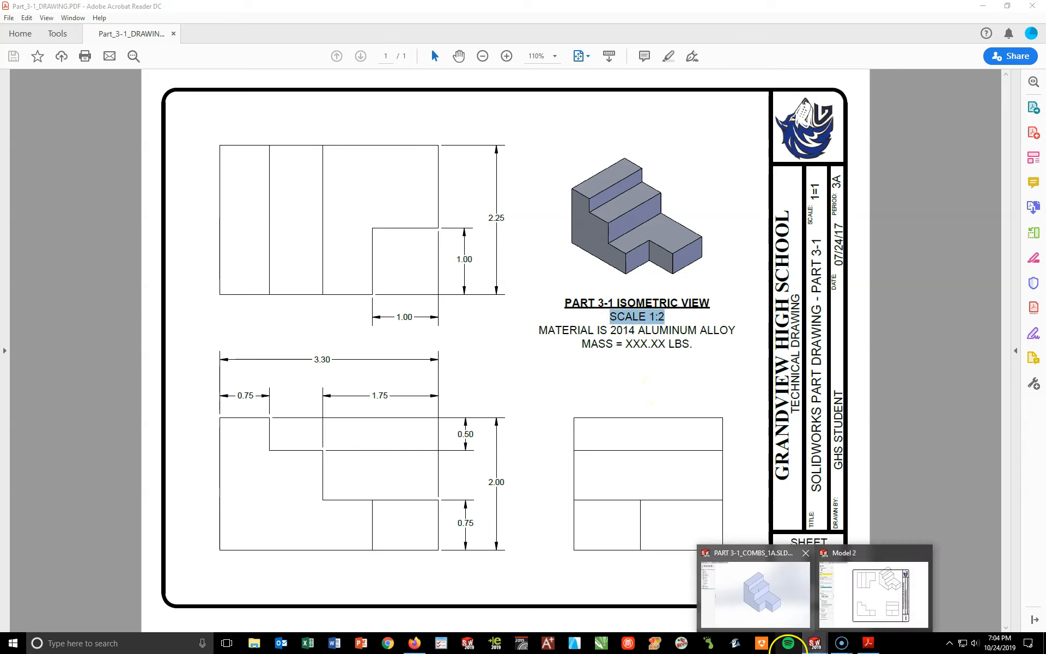
click(874, 599)
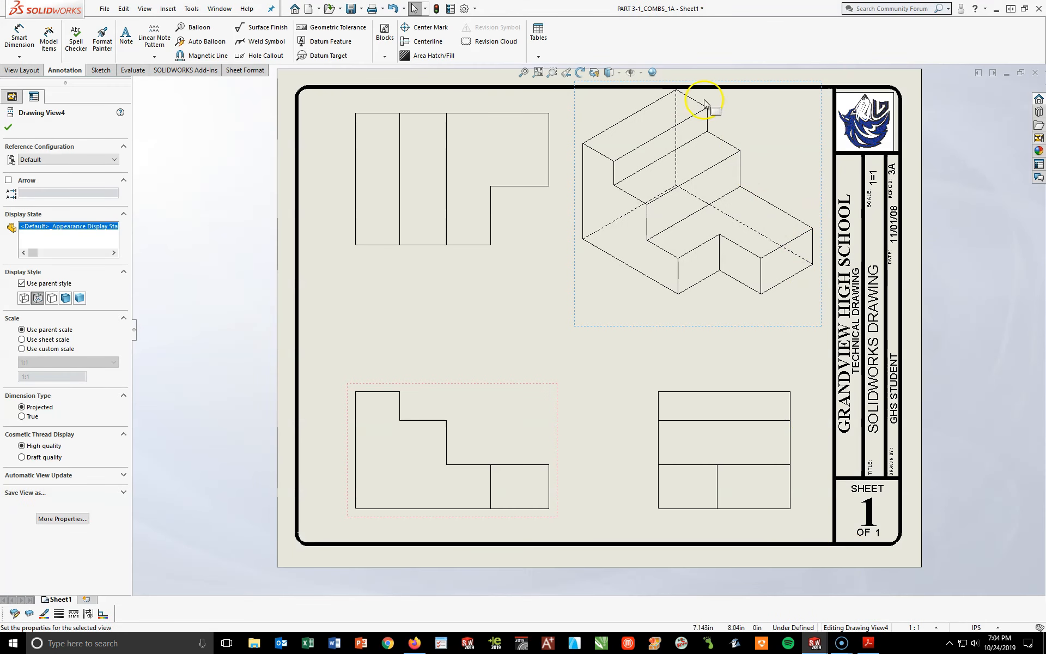
Step: Set the isometric view's display style to Shaded With Edges
click(581, 362)
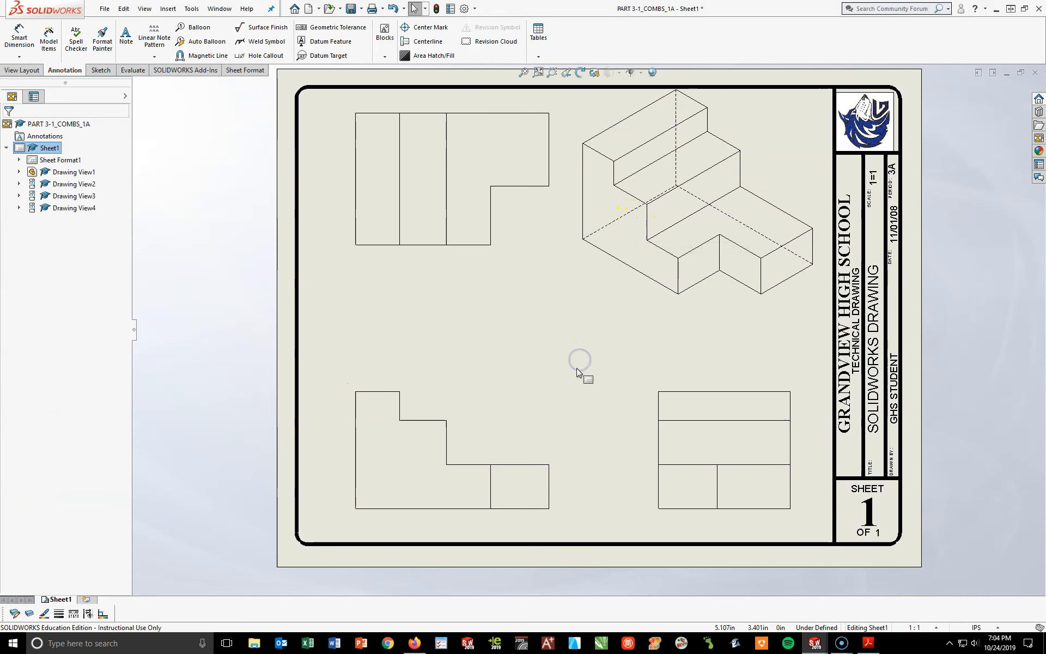
click(714, 311)
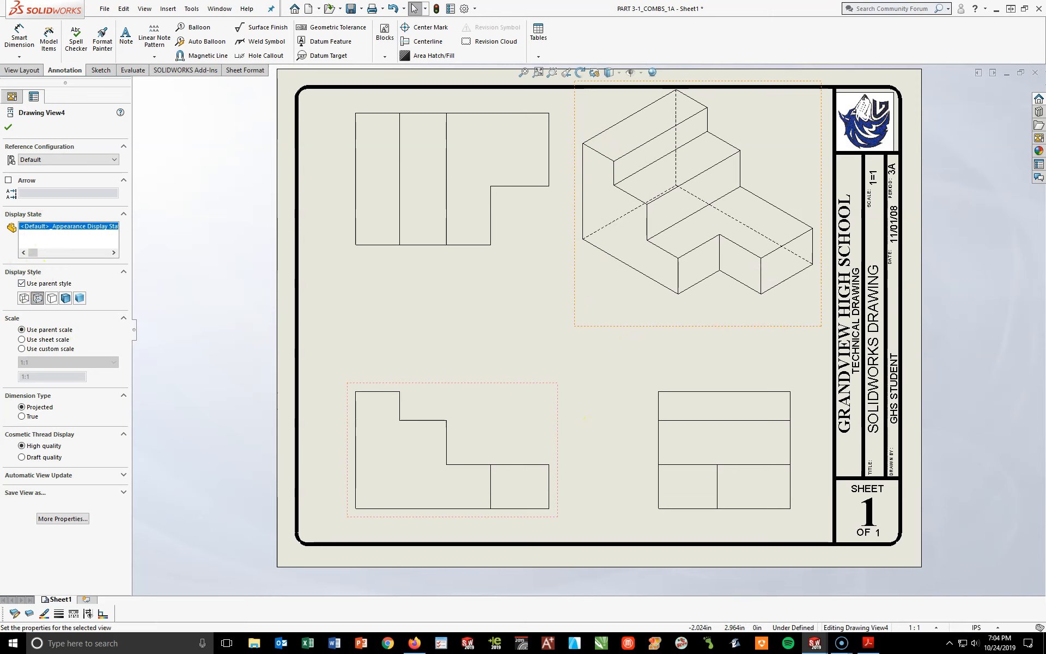
click(66, 298)
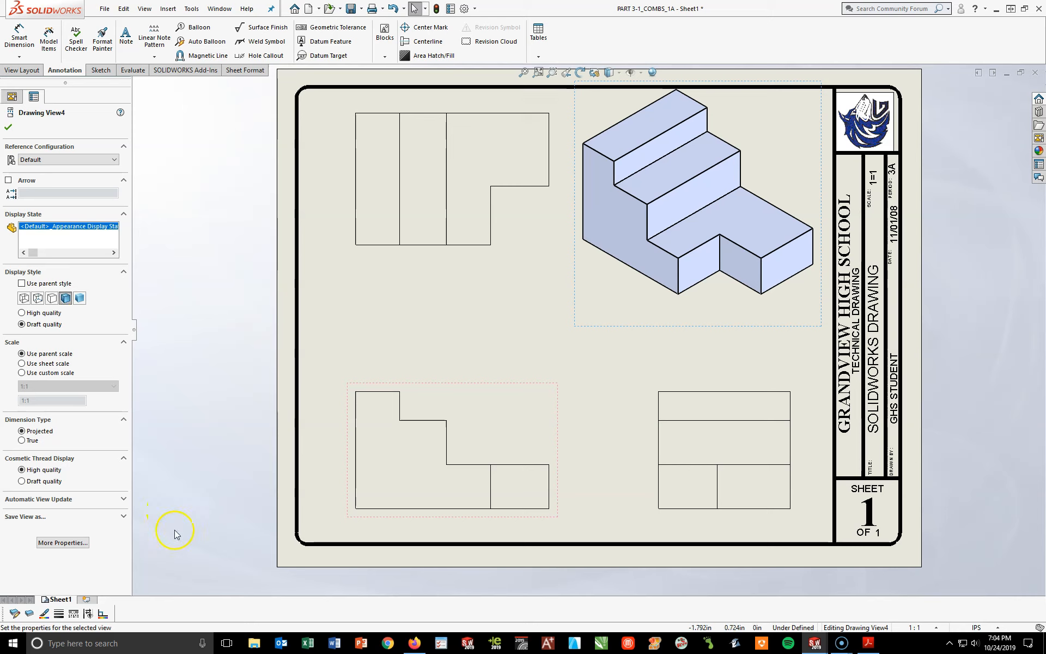
Step: Set the isometric view to a custom scale of 1:2 and move it closer to the sheet's upper-right corner
click(23, 373)
click(115, 385)
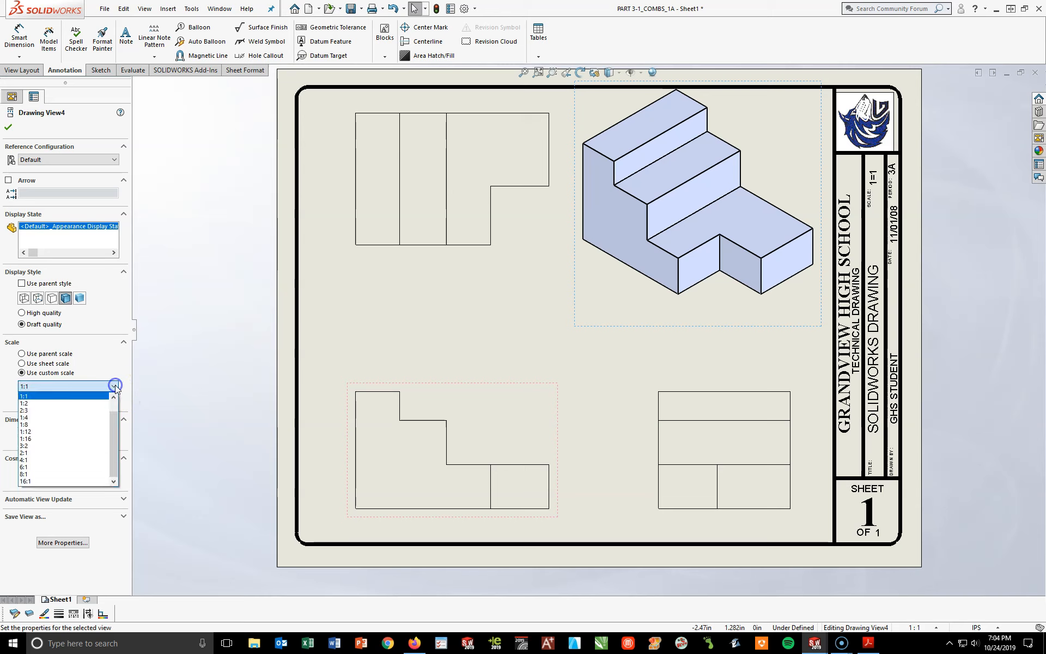
click(34, 403)
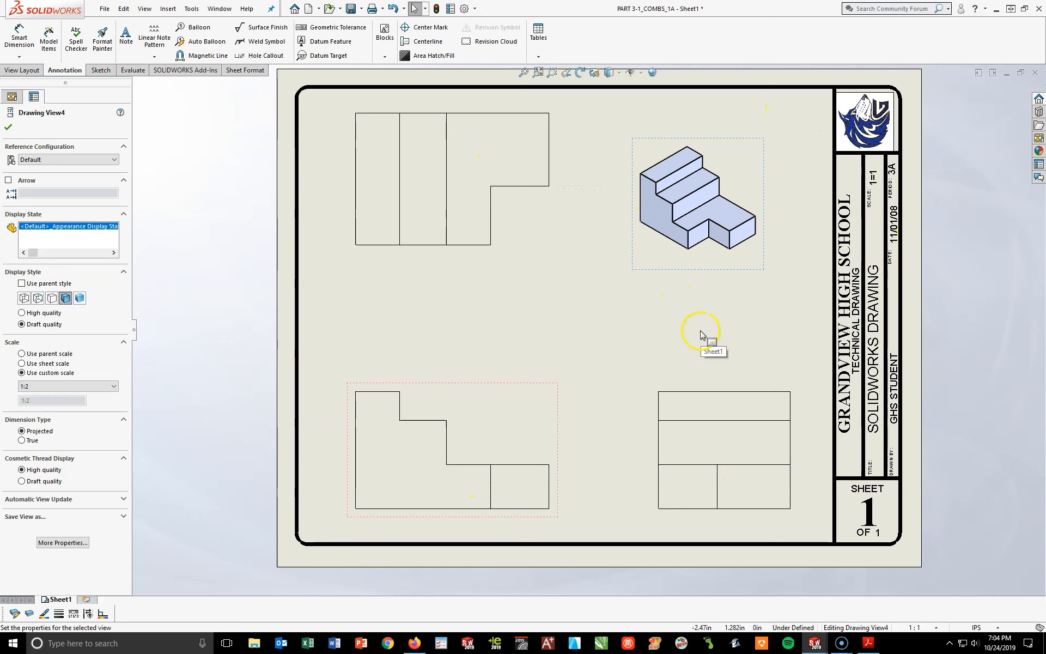
click(8, 129)
mouse_move(674, 270)
mouse_down()
mouse_move(759, 283)
mouse_move(705, 224)
mouse_move(713, 238)
mouse_move(668, 237)
mouse_up()
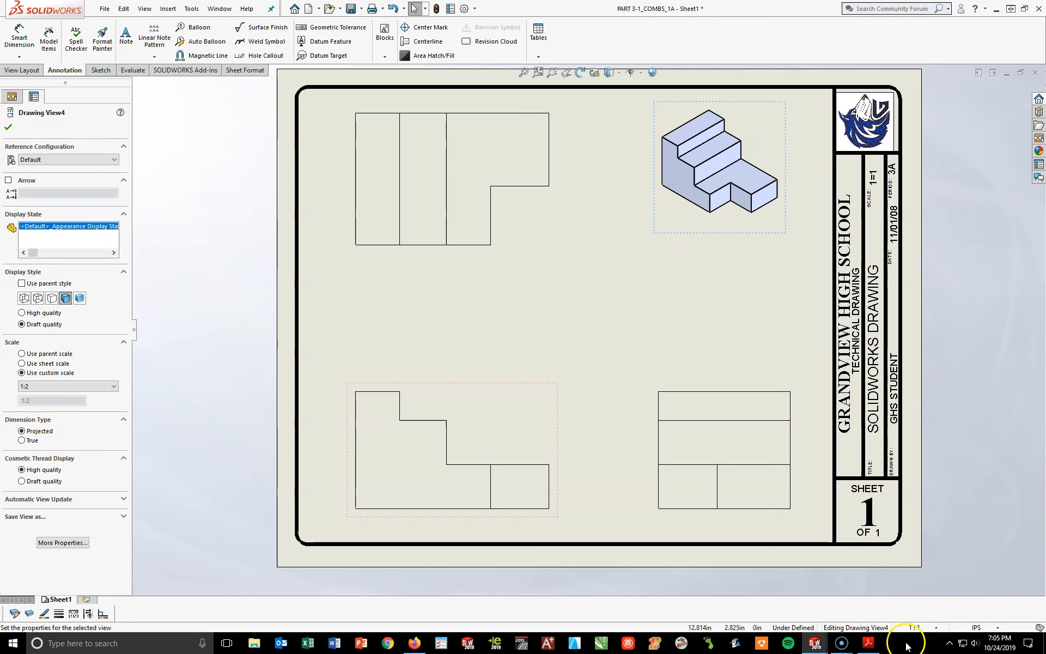
Step: Check the isometric caption in the reference PDF, return to SOLIDWORKS, and place an empty note directly below the isometric view
click(868, 646)
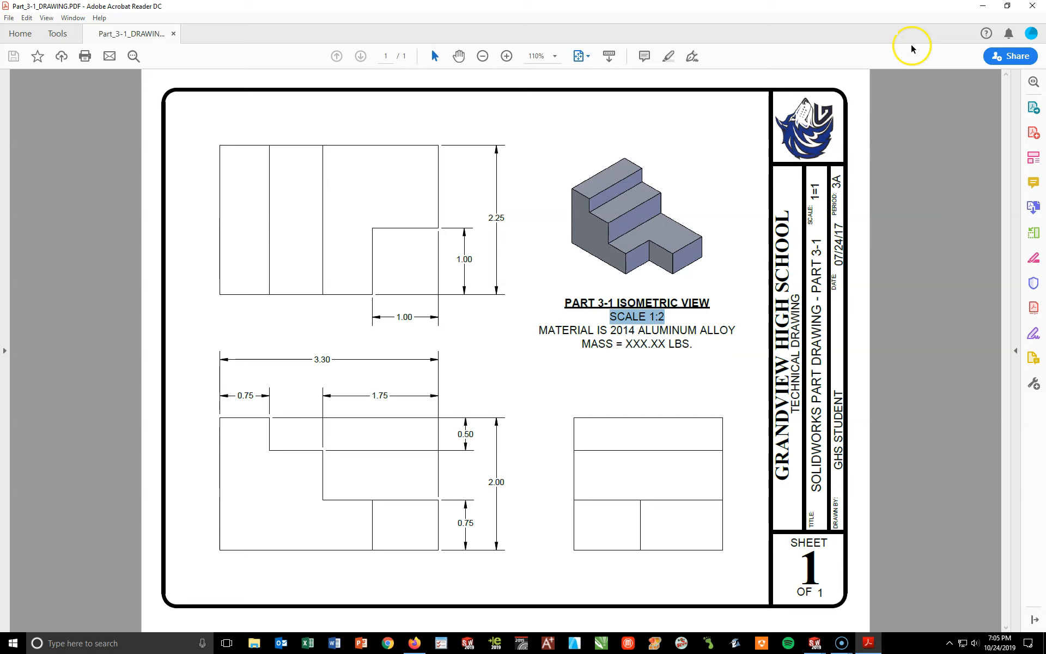
click(983, 6)
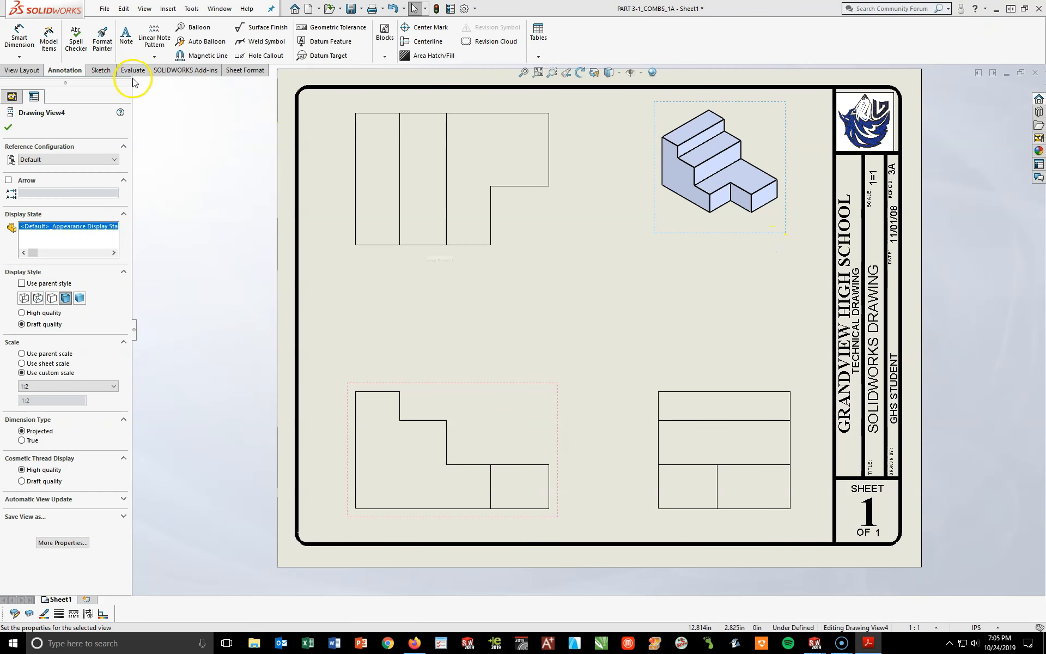
click(72, 72)
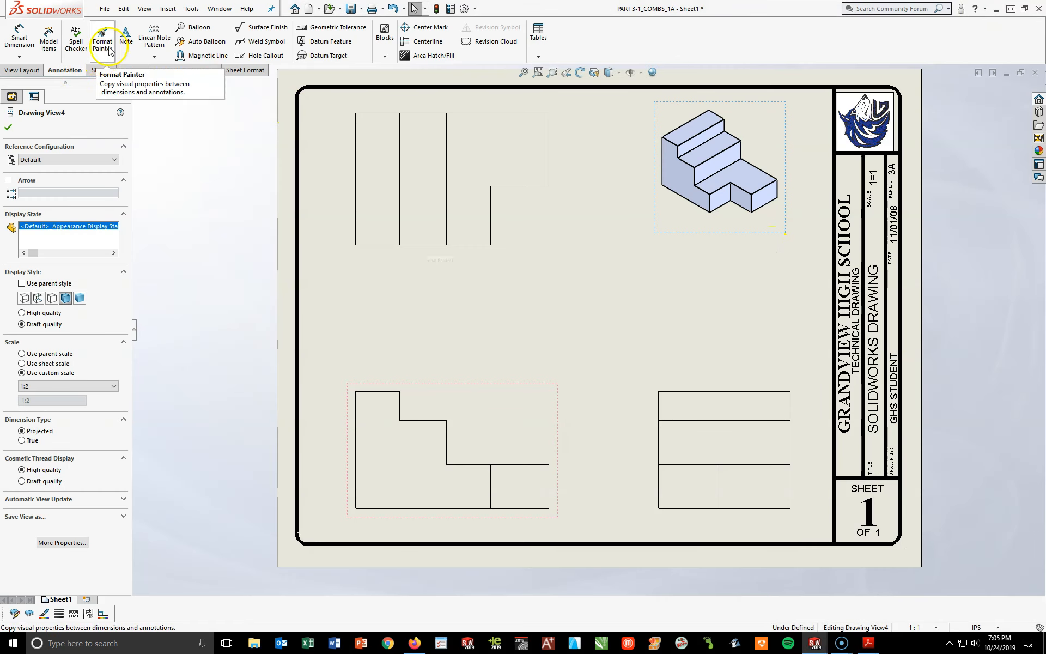
click(126, 40)
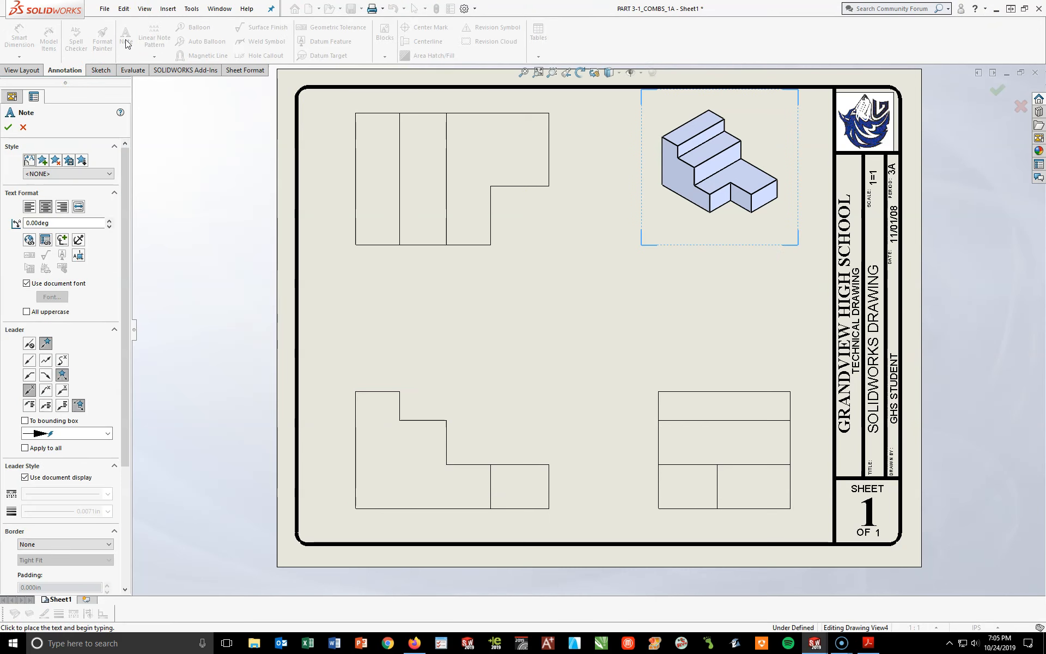
scroll(729, 266, down, 5)
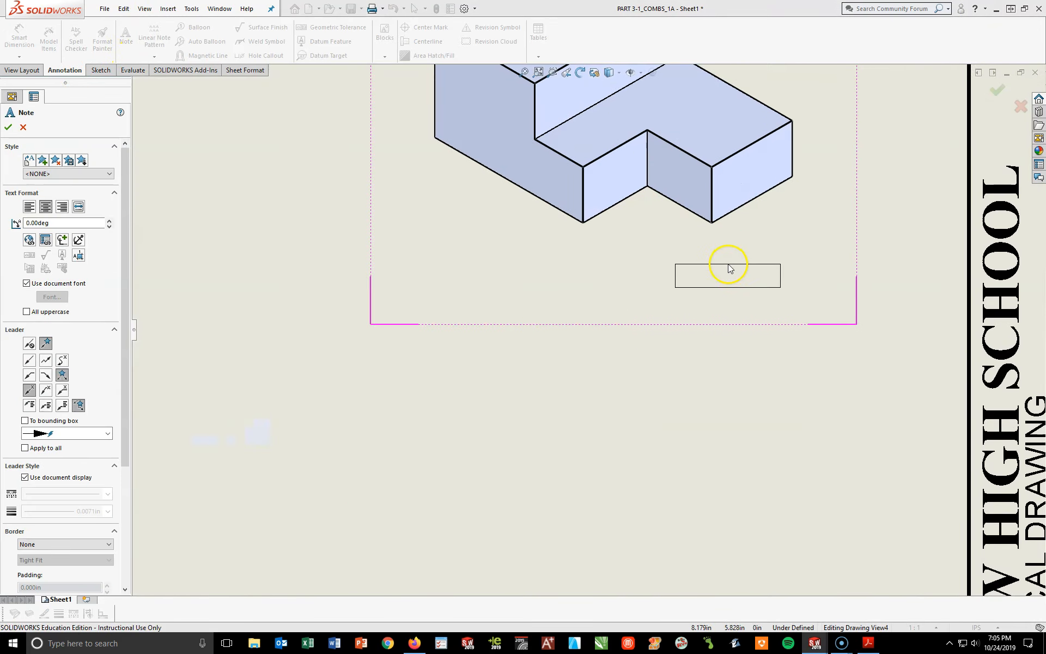
click(616, 304)
drag(318, 271, 450, 236)
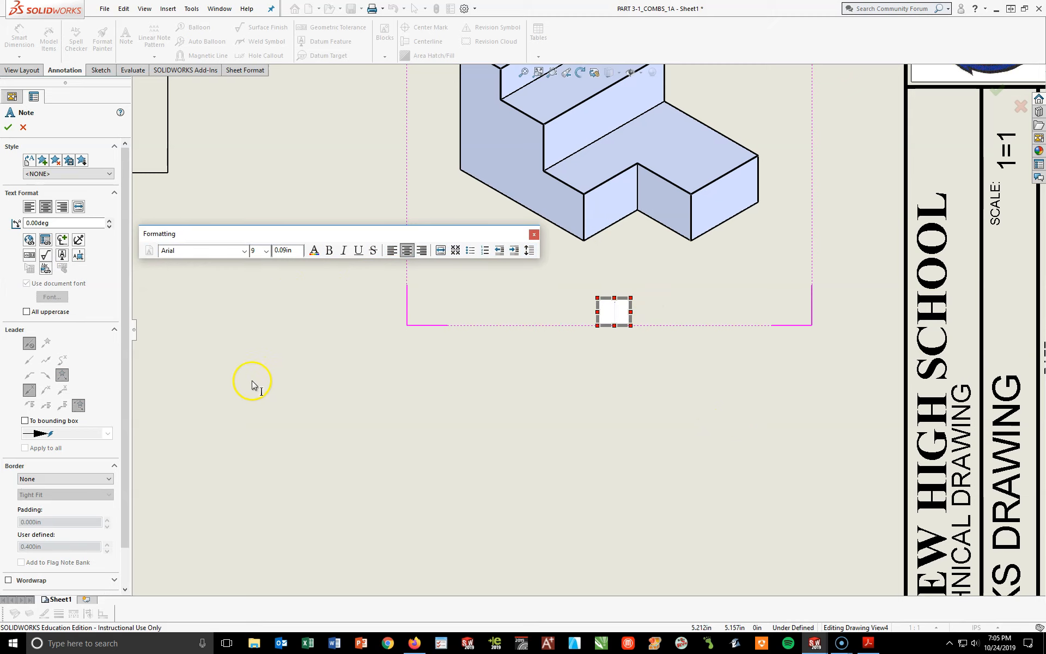
Step: Format the note's text as 12-point, bold, underlined and centered
click(266, 251)
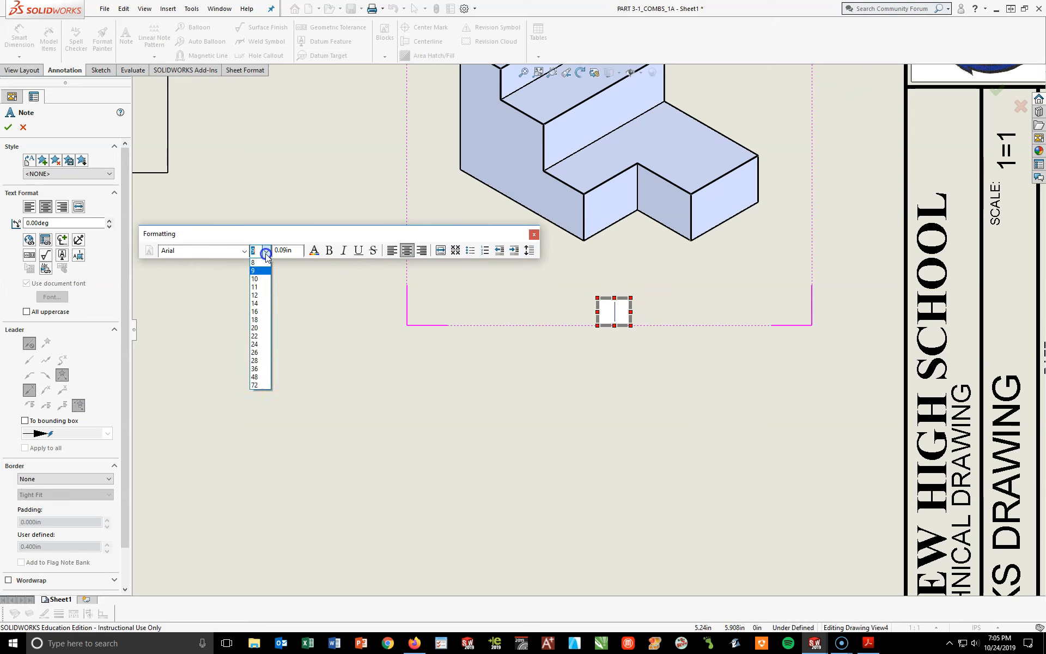
click(259, 296)
click(329, 251)
click(407, 250)
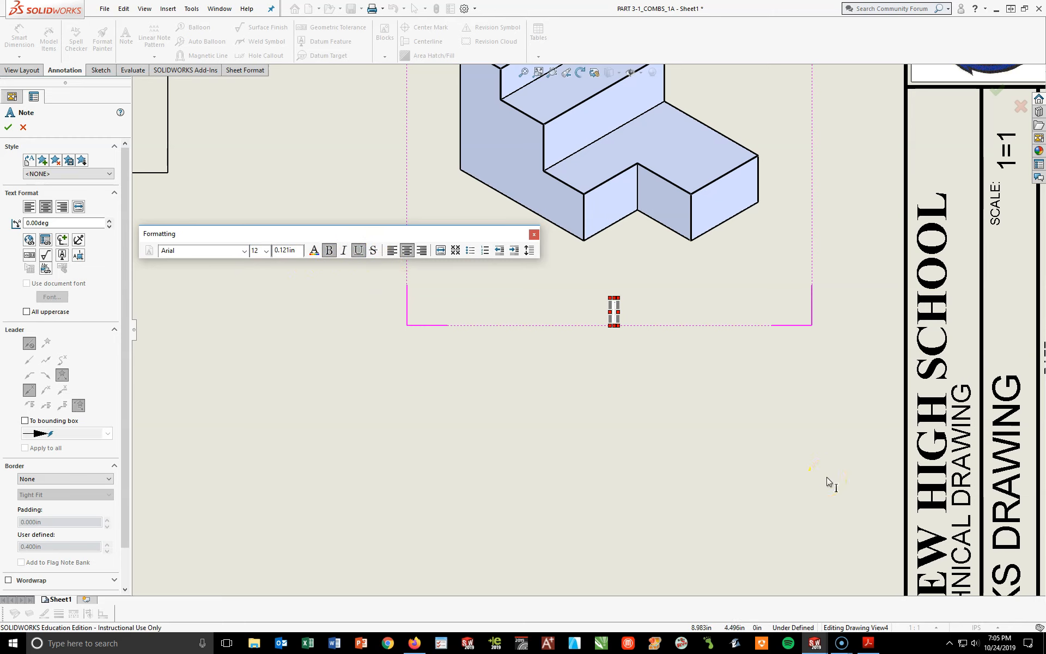
Step: Enter "PART 3-1 ISOMETRIC VIEW" as the note's heading and start a new line beneath it
text(PART)
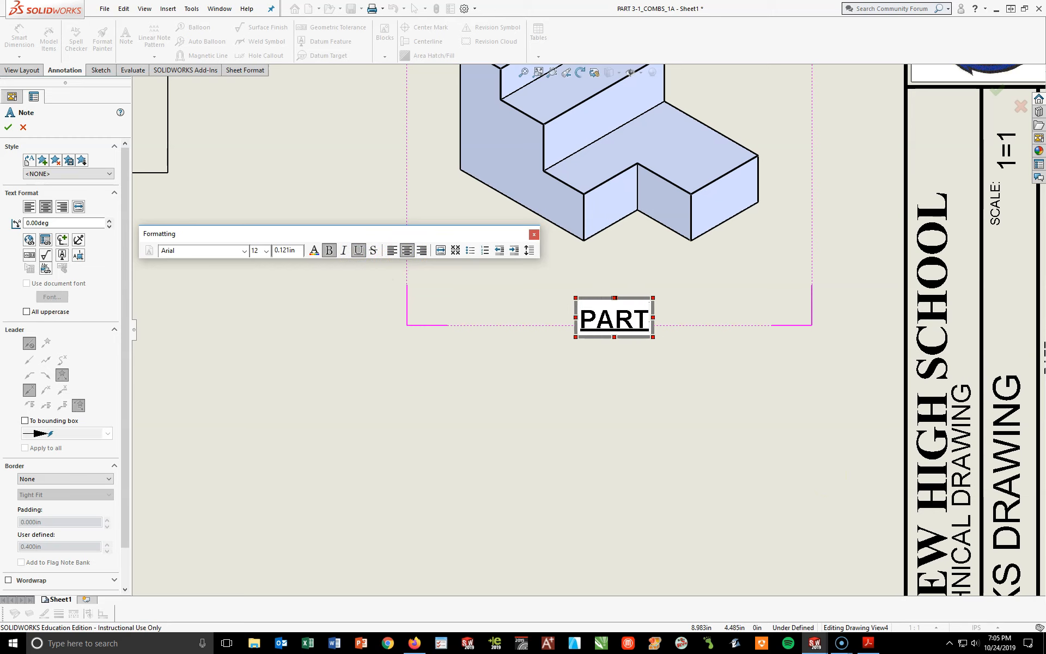
text( 3-1)
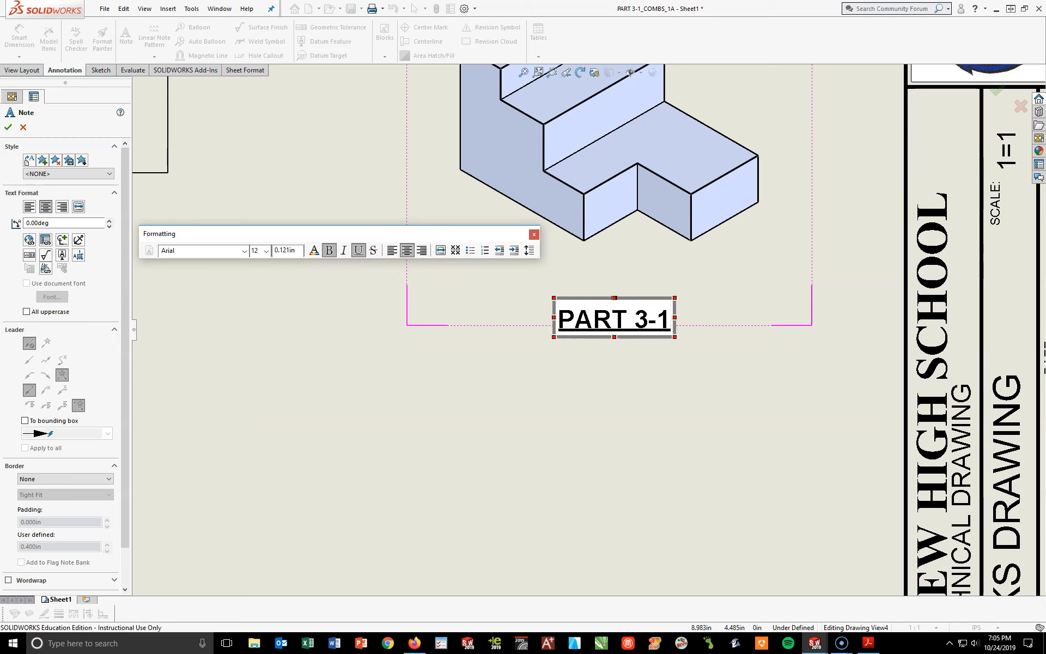
text( ISOMETRIC VIEW)
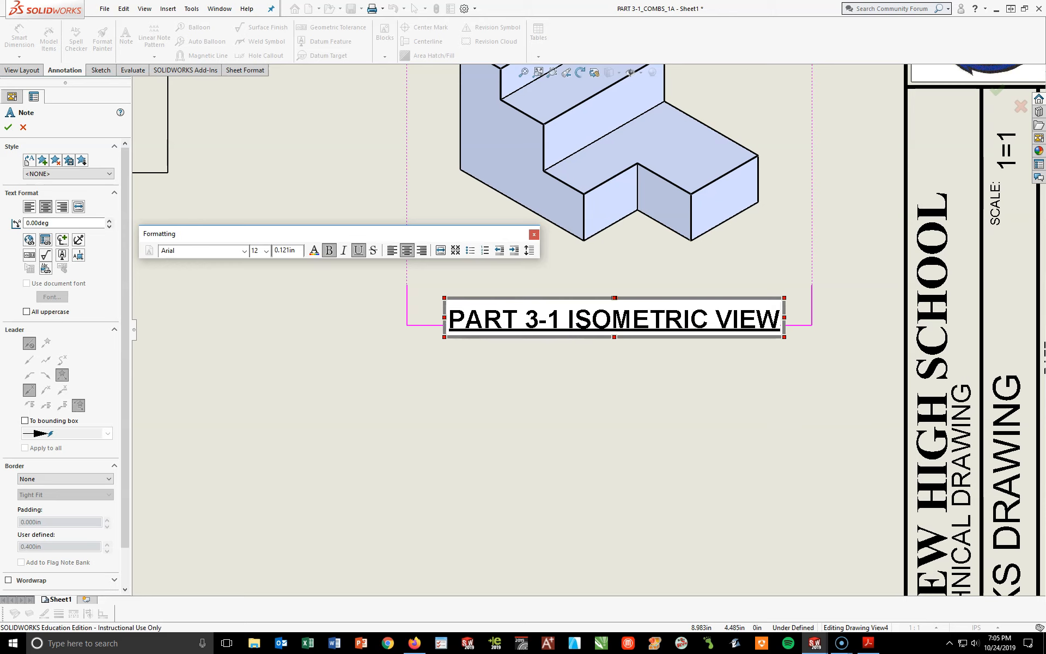
key(Return)
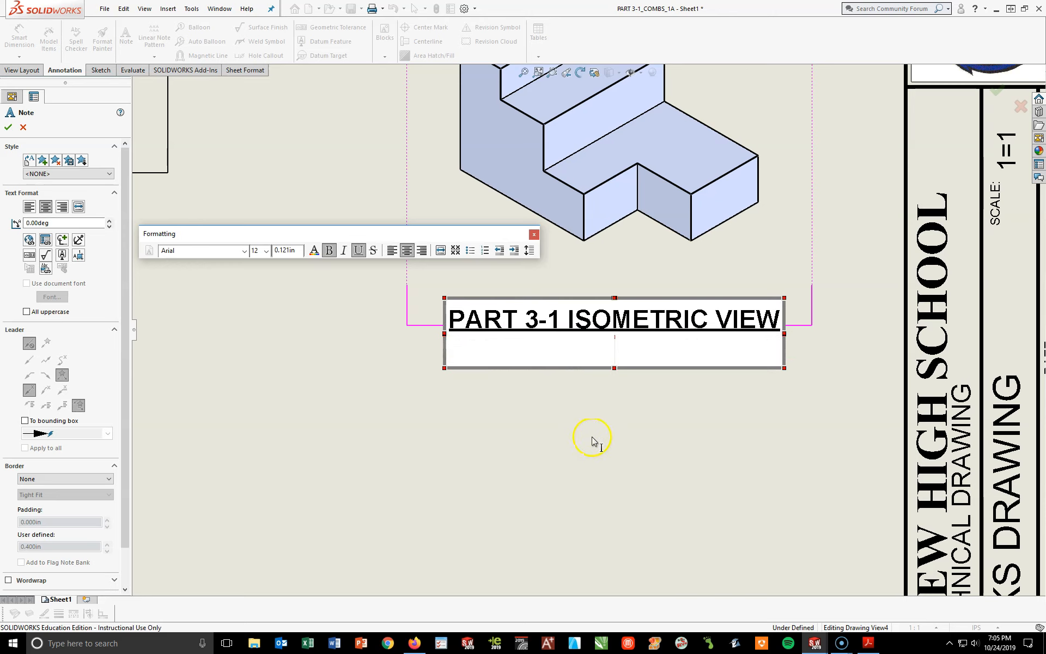
Step: Turn off bold and underline for the note's second line and enter "SCALE 1:2" on it
click(329, 251)
click(358, 250)
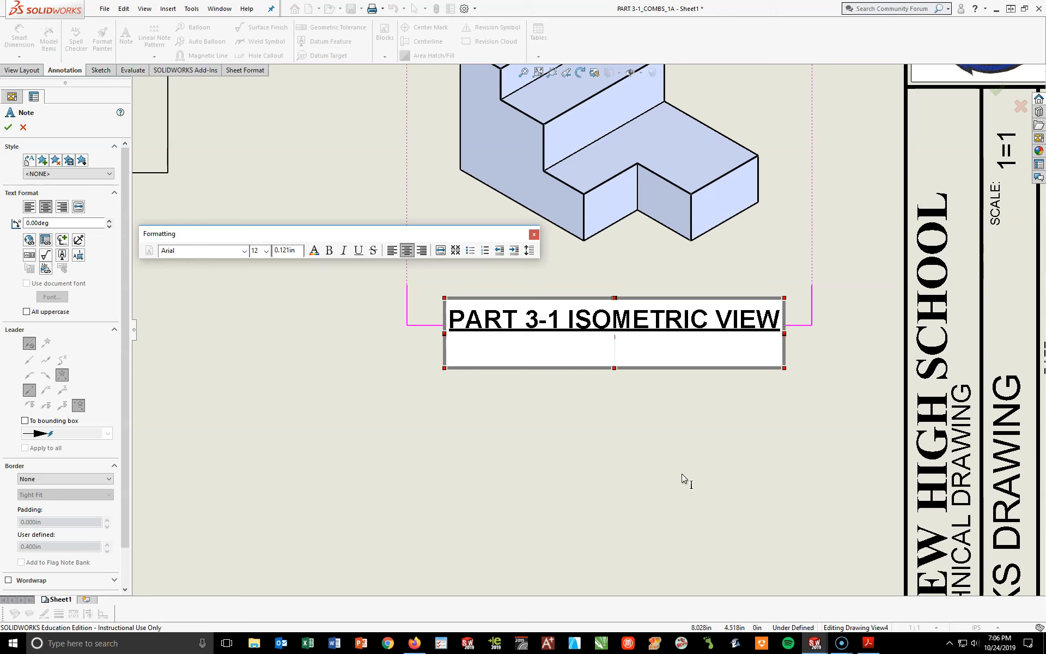
text(SCALE)
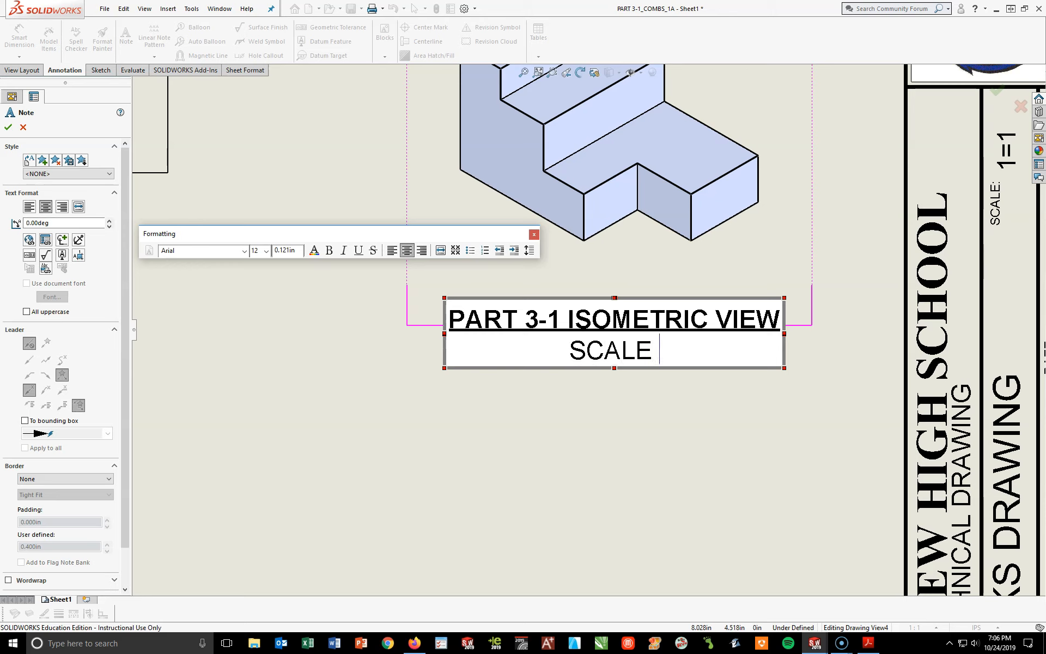
text( 1:2)
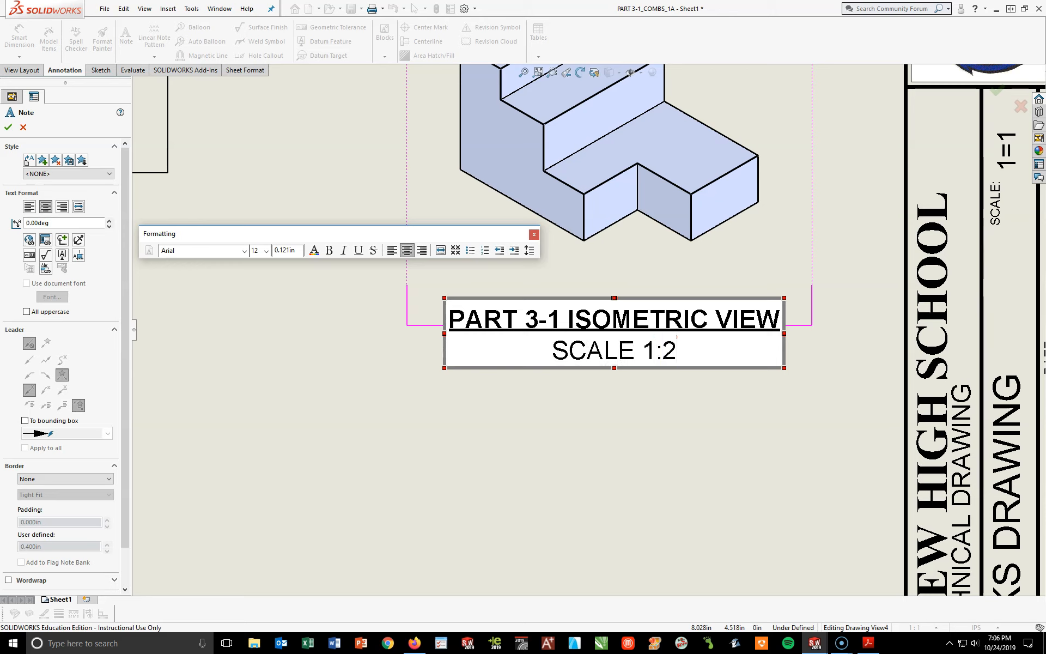
Step: Add the lines "MATERIAL IS 2014 ALUMINUM ALLOY" and "MASS = 0.84 LBS" to the note and finish it
key(Return)
text(MATERIAL IS 2014 ALUMINUM AL)
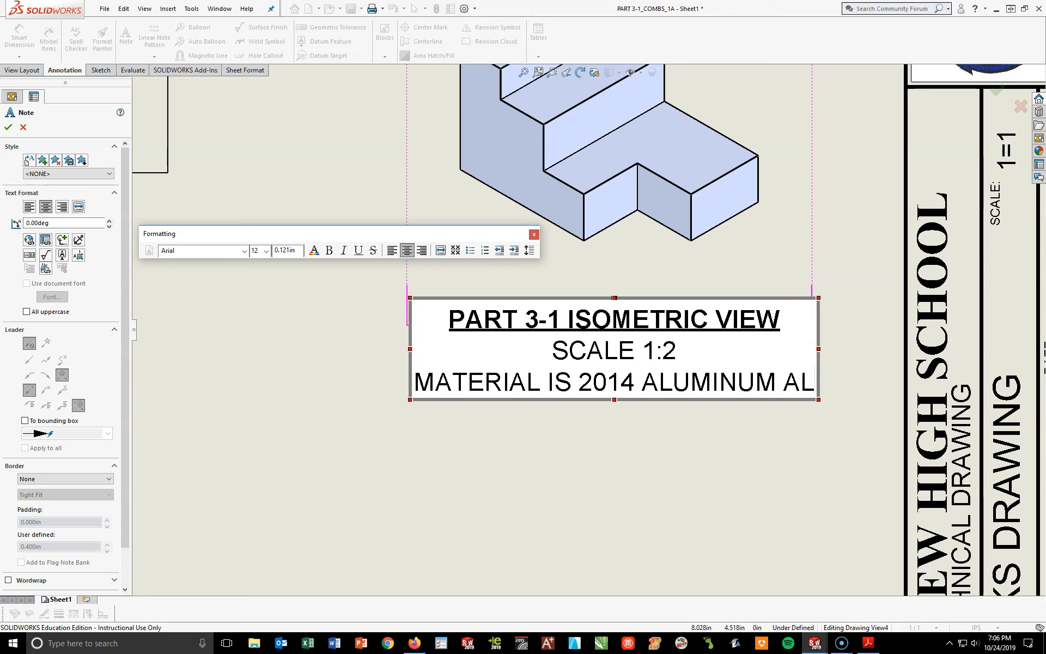
text(LOY)
key(Return)
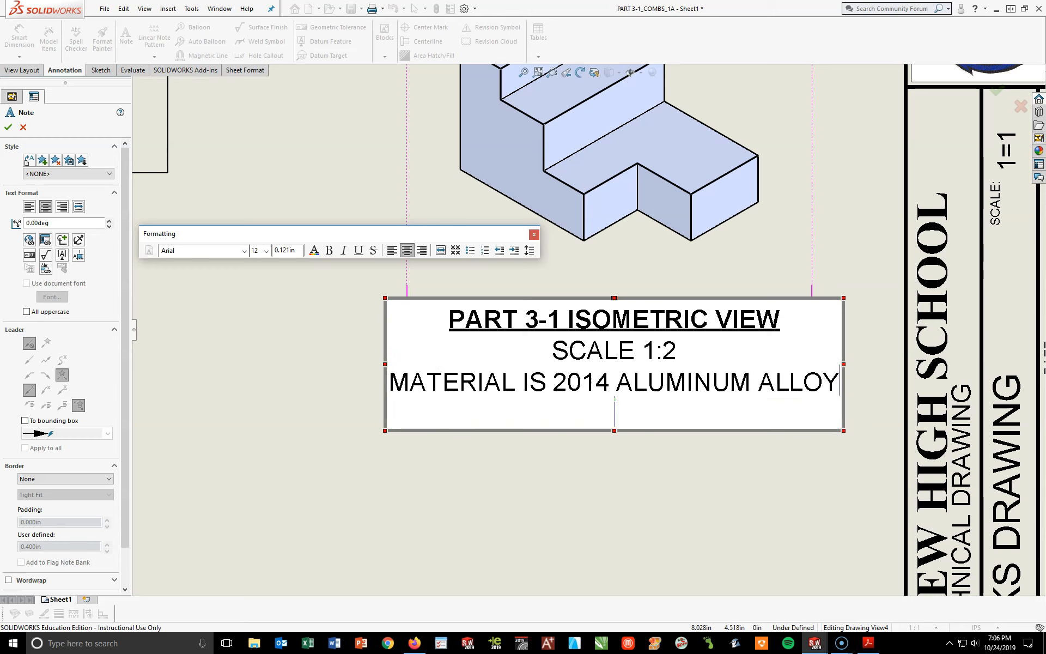
text(MASS = )
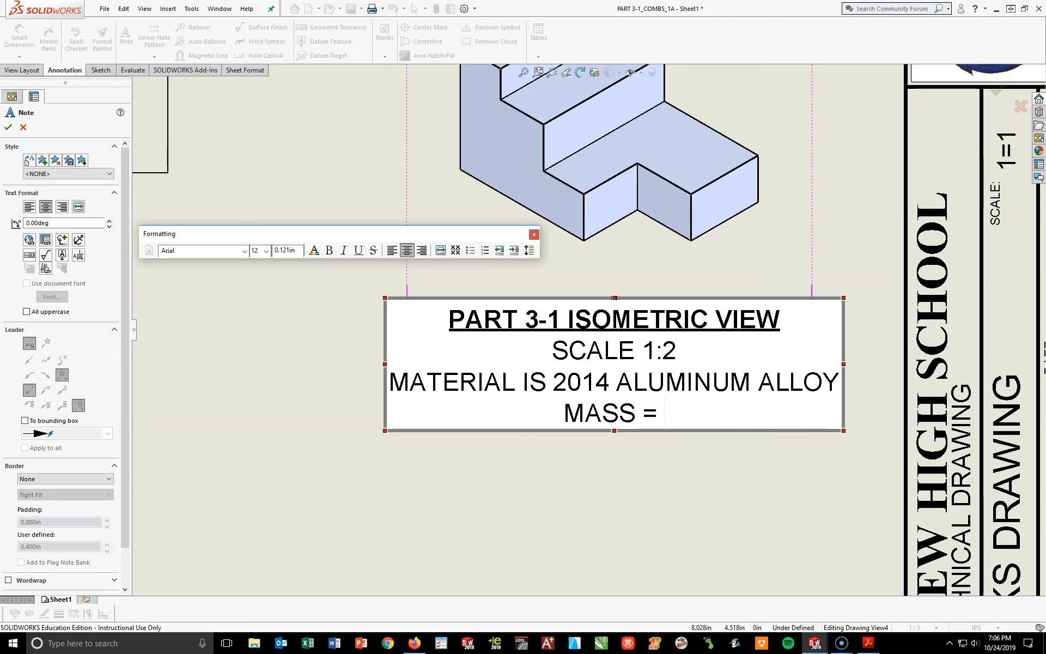
text(0.84)
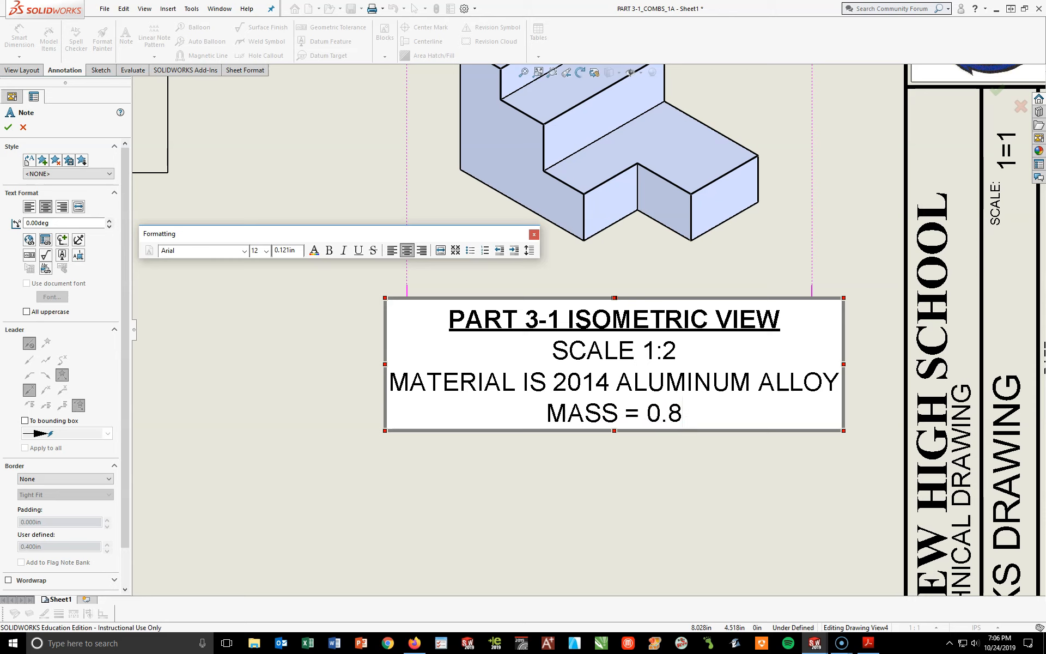
text(LBS)
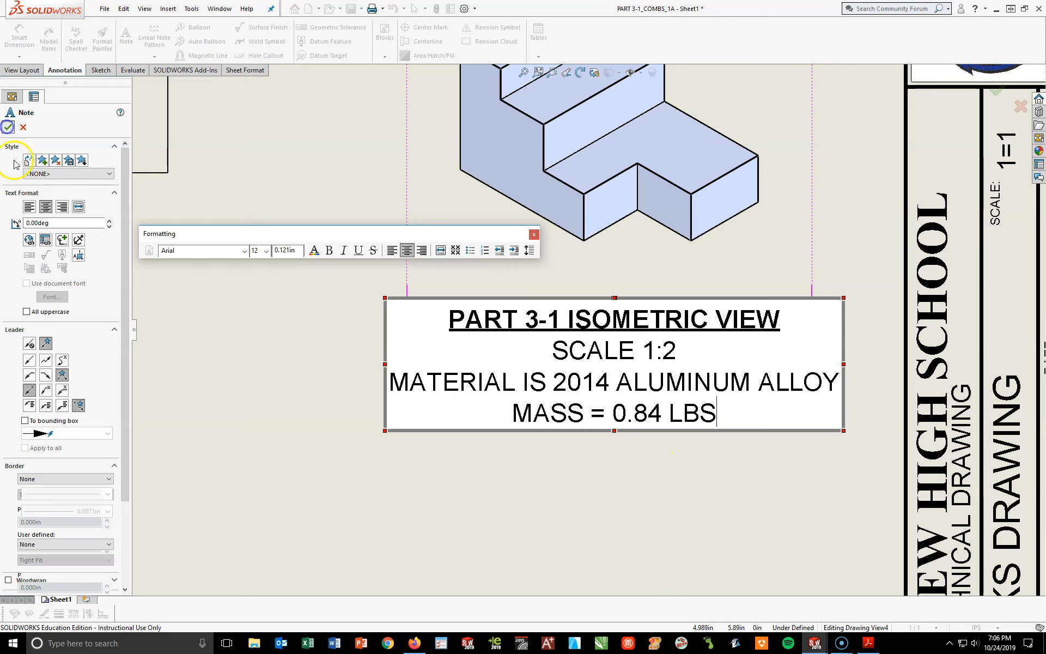
click(8, 130)
Step: Reposition the isometric view and its caption note, bringing the caption closer beneath the view
scroll(637, 360, up, 3)
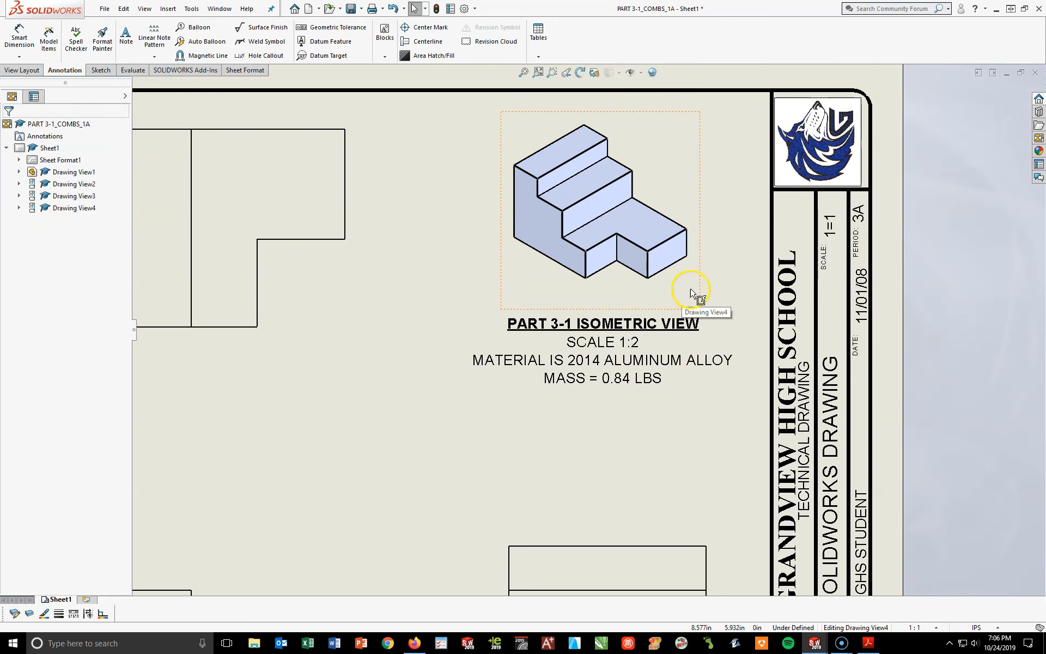
mouse_move(708, 299)
mouse_down()
mouse_move(626, 285)
mouse_move(678, 285)
mouse_up()
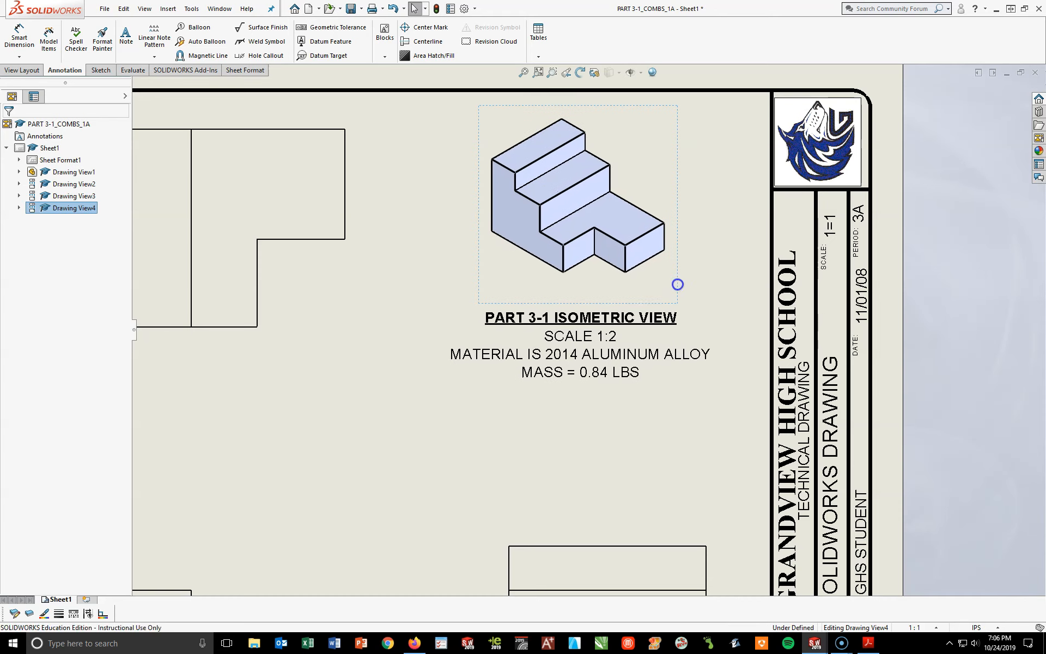
mouse_move(620, 321)
mouse_down()
mouse_move(633, 368)
mouse_move(648, 319)
mouse_move(629, 315)
mouse_move(632, 306)
mouse_up()
mouse_move(678, 279)
mouse_down()
mouse_move(696, 281)
mouse_move(669, 314)
mouse_up()
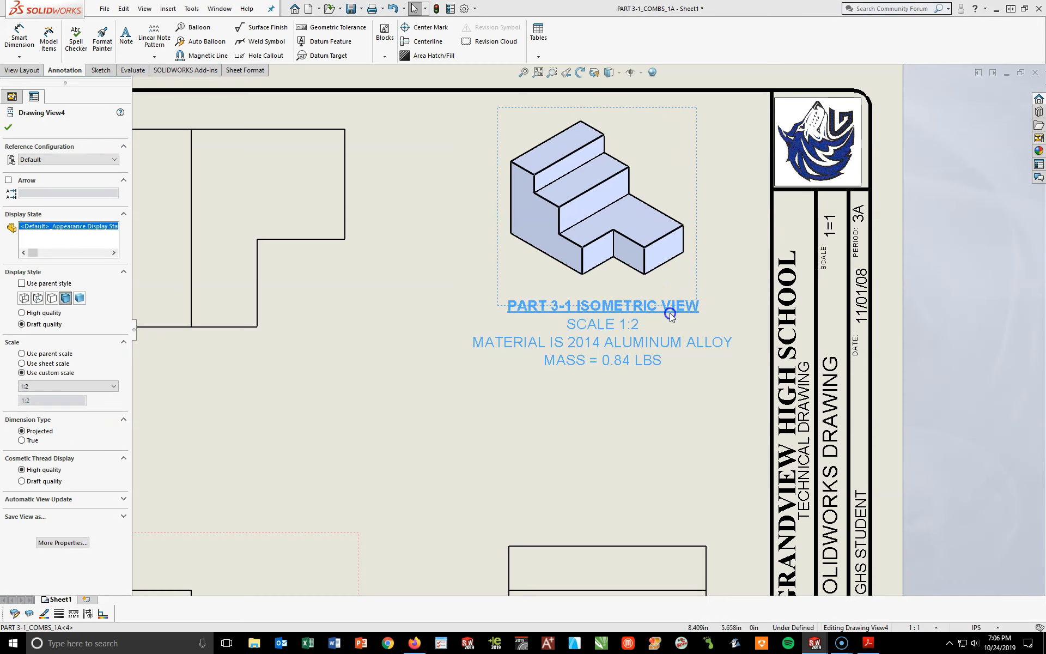
click(512, 436)
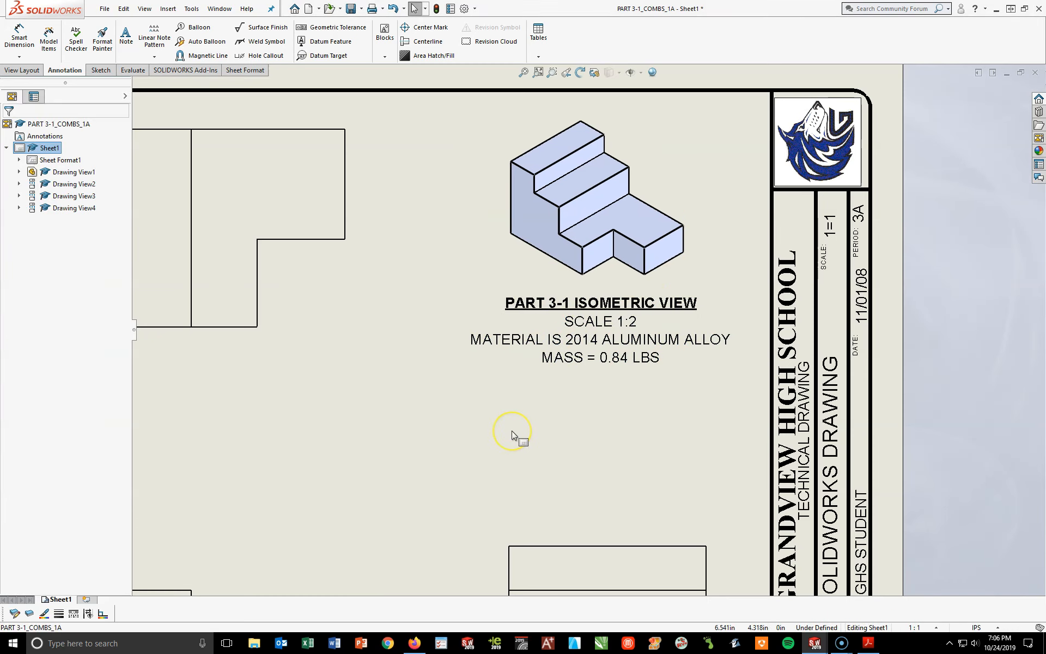
Step: Check the reference PDF, then dimension the front view's short right-hand vertical edge in SOLIDWORKS and flip its arrows inside the extension lines
key(f)
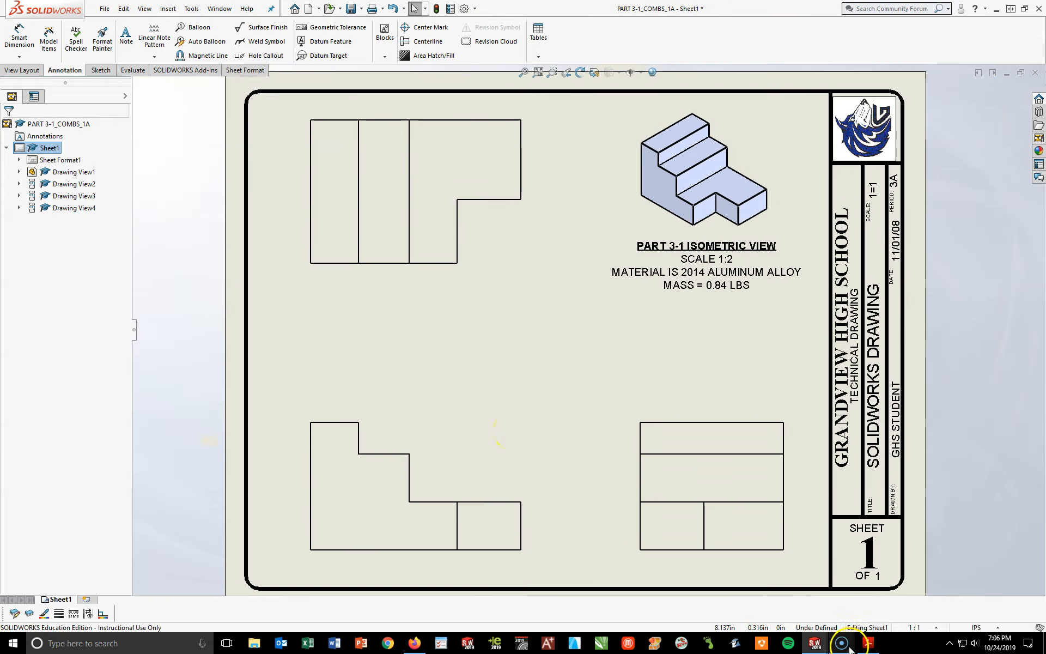
click(869, 643)
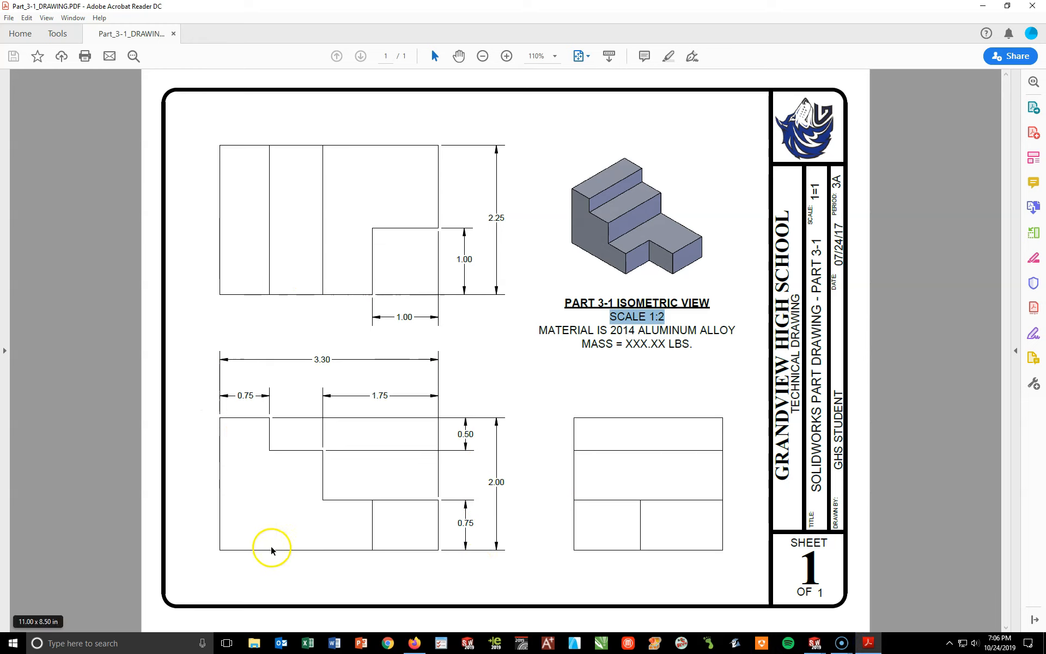
click(981, 6)
scroll(416, 450, down, 4)
middle_drag(557, 425, 614, 334)
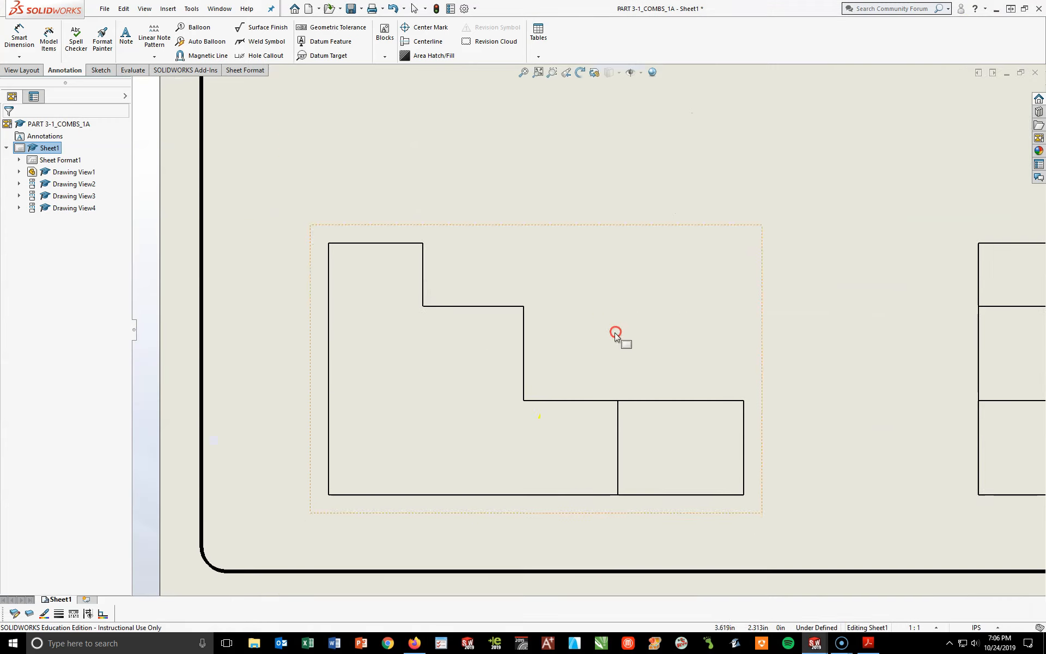
click(19, 39)
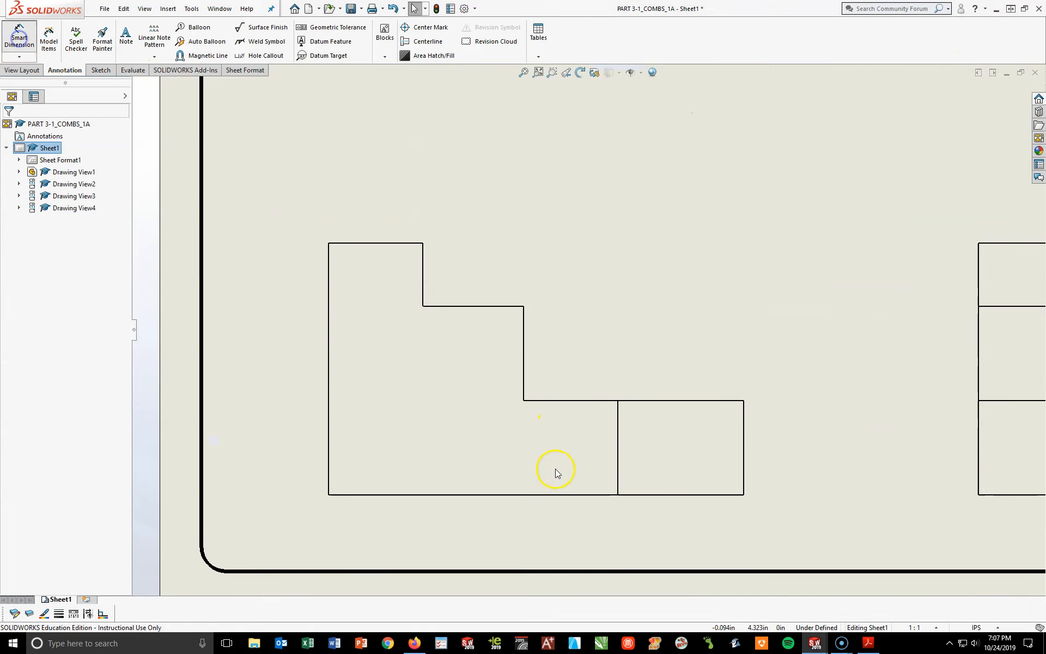
click(743, 463)
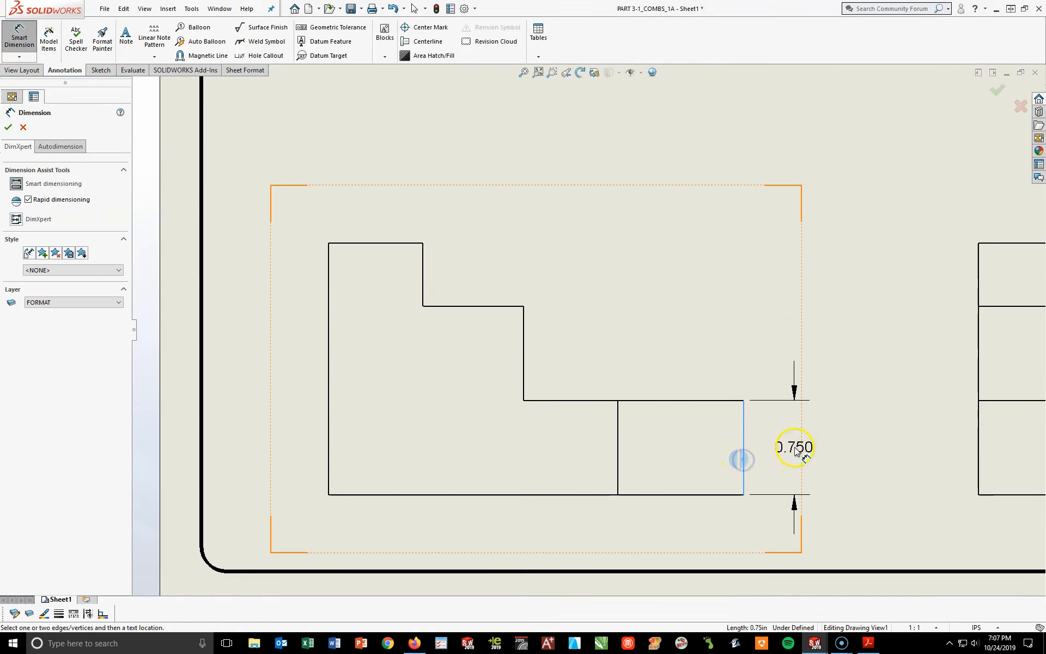
click(794, 467)
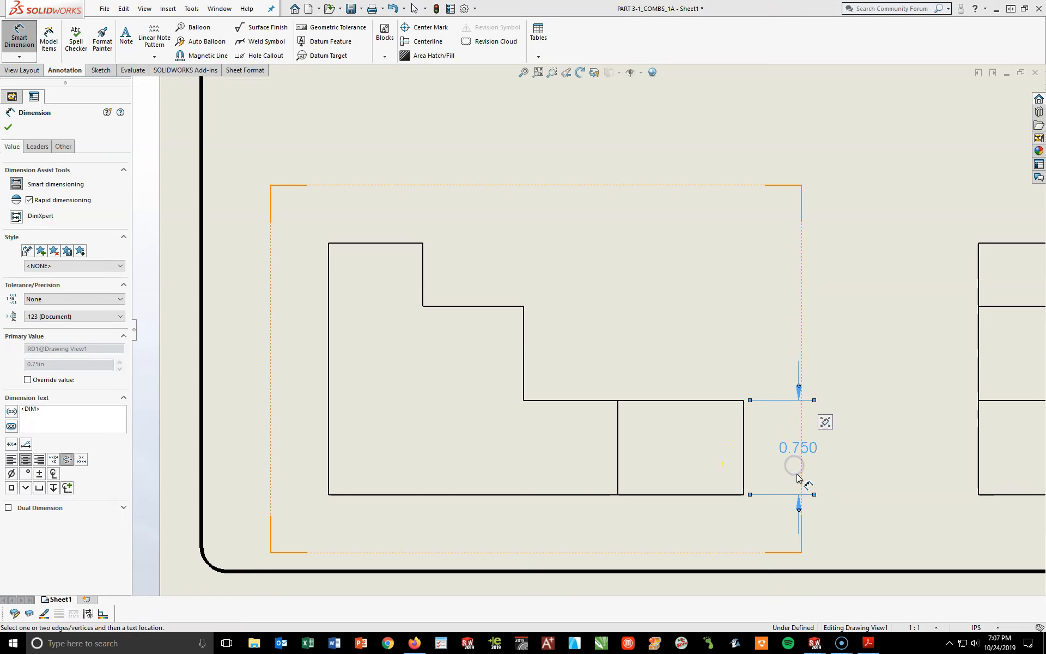
click(800, 509)
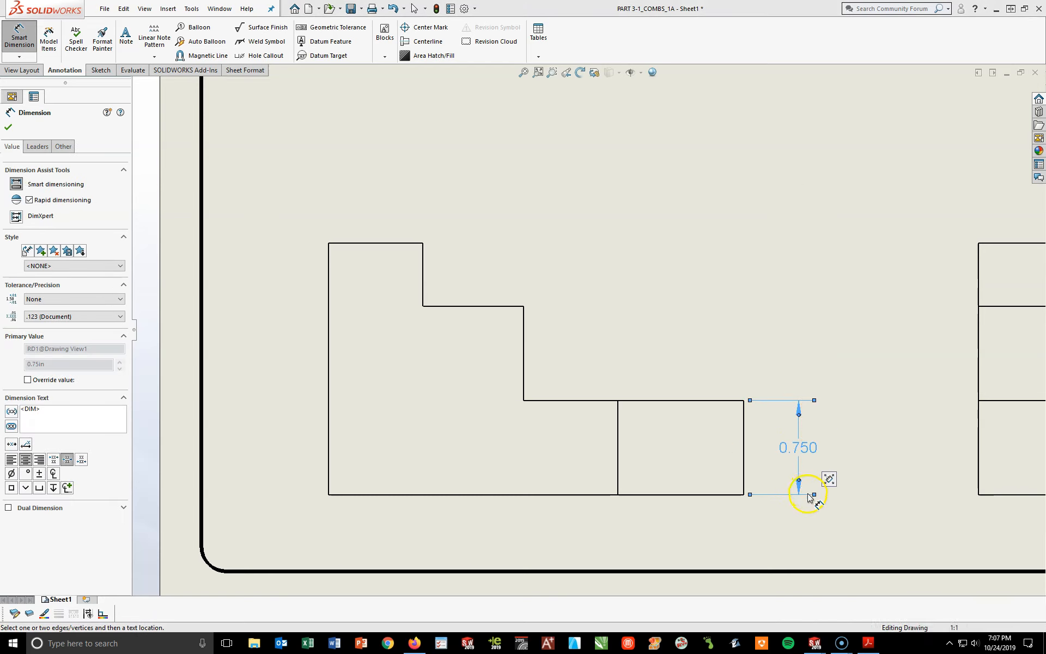
Step: Compare the dimension with the reference PDF, then set its precision to .12 in SOLIDWORKS
click(869, 641)
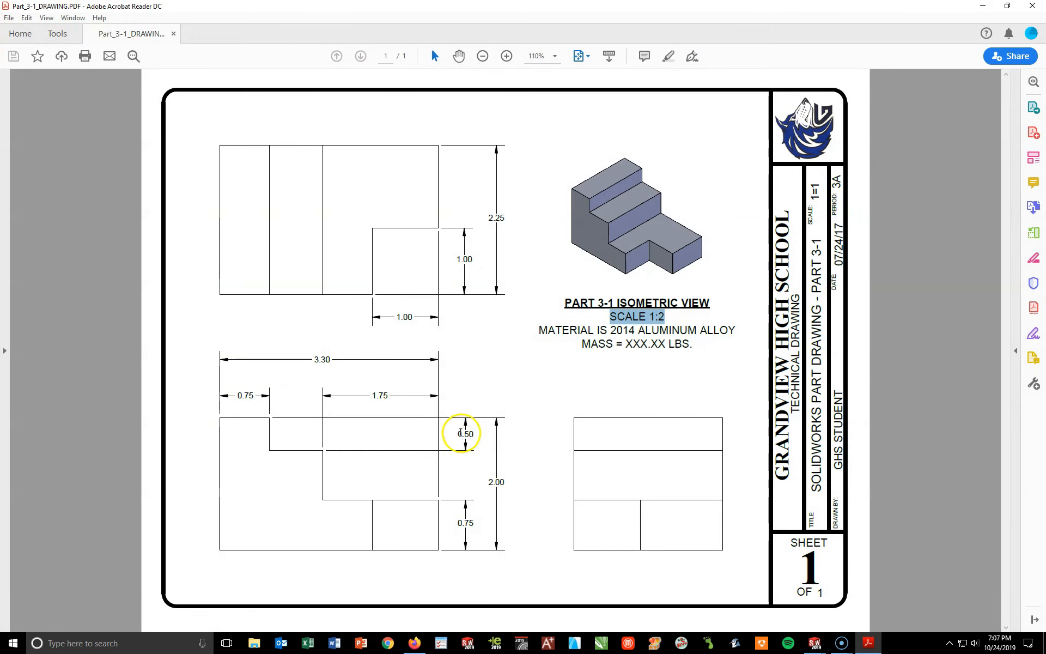
click(869, 643)
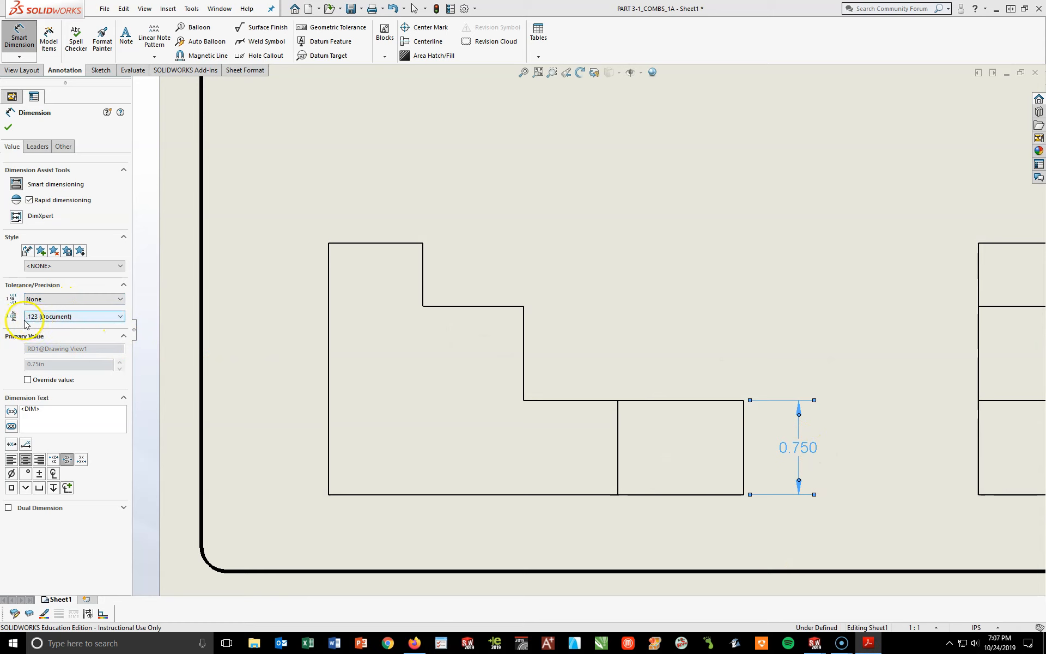
click(121, 317)
click(69, 343)
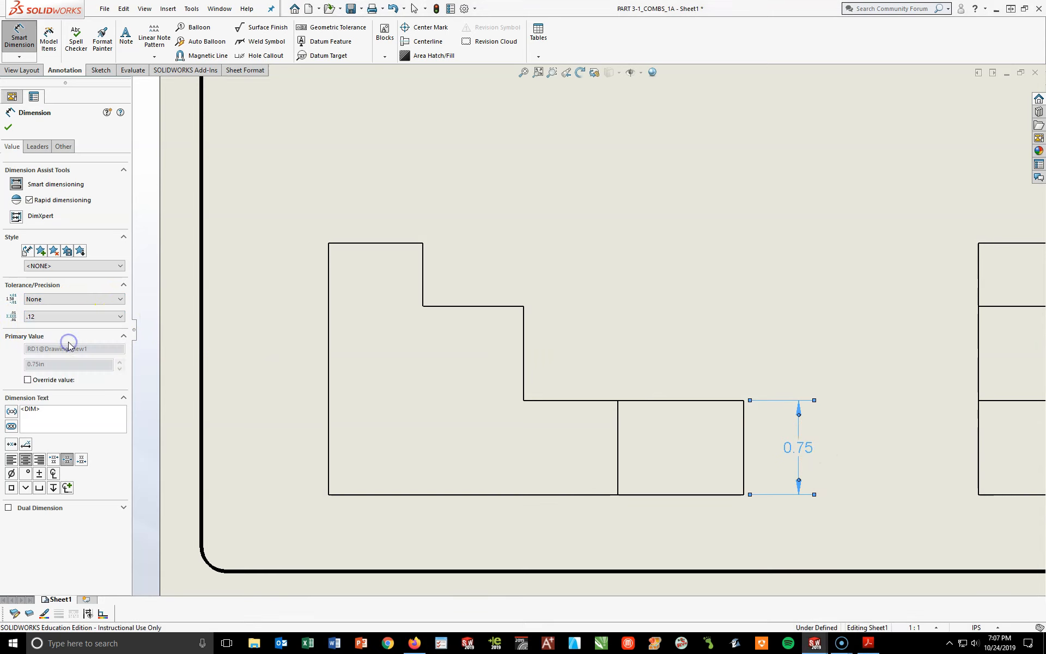
click(739, 377)
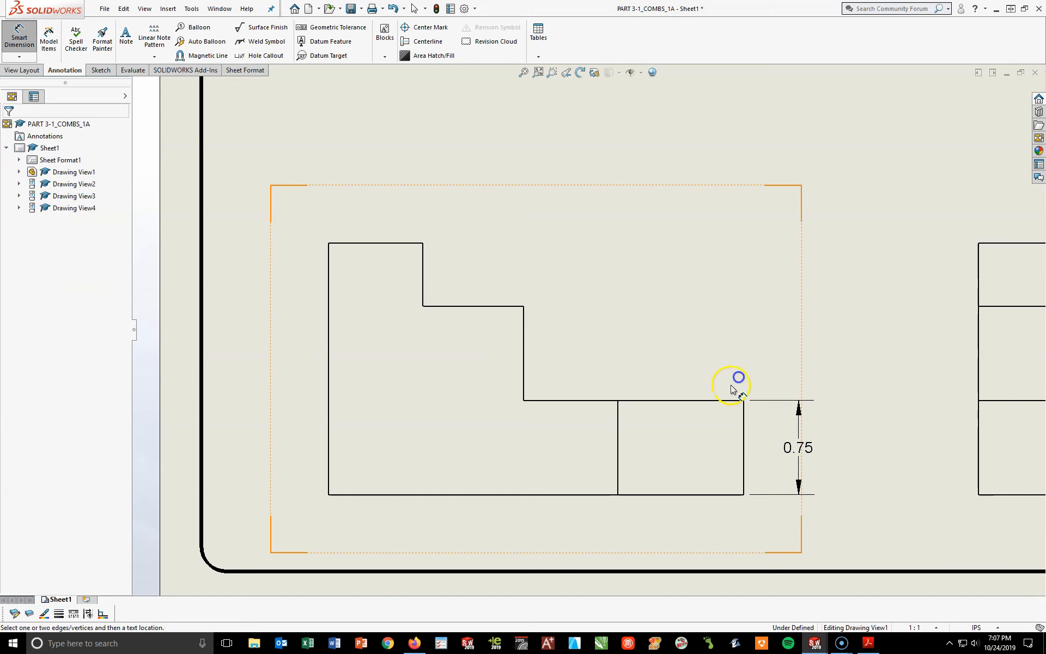
Step: Dimension the horizontal distance from the front view's middle riser to its right edge, placed above the view with .12 precision
click(525, 364)
click(743, 438)
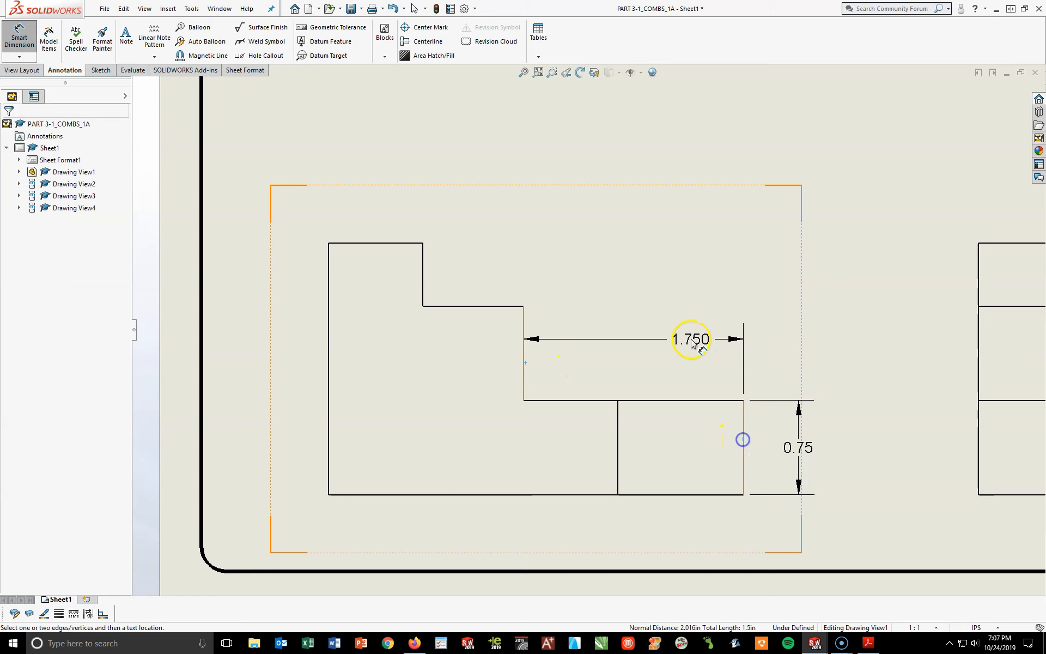
click(640, 206)
click(88, 317)
click(52, 340)
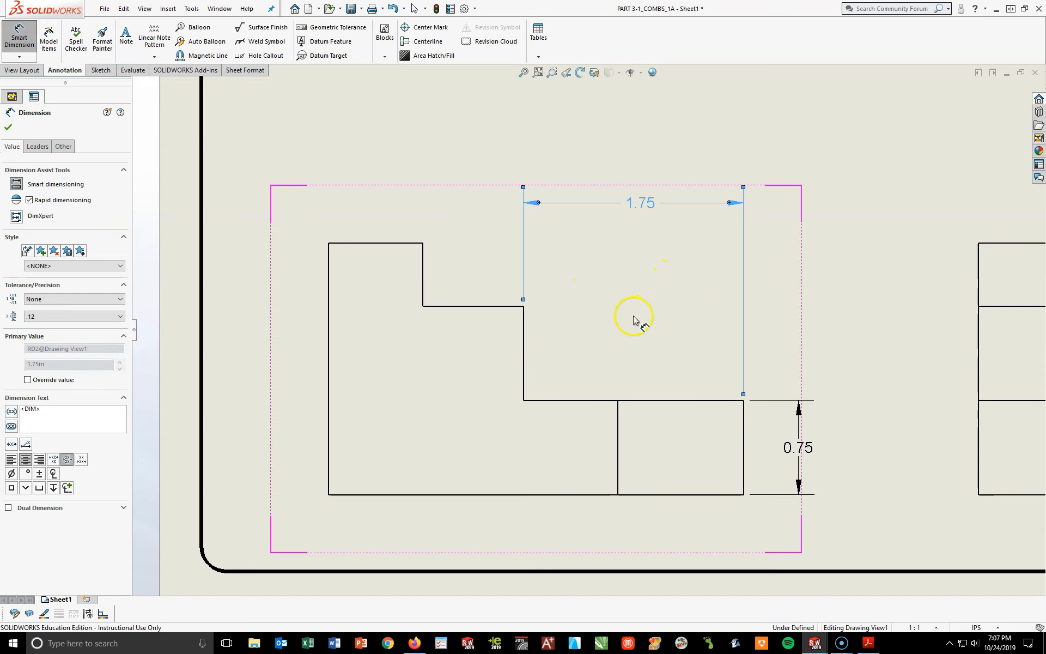
Step: Dimension the height of the front view's uppermost riser, placed to the view's right with .12 precision
click(423, 267)
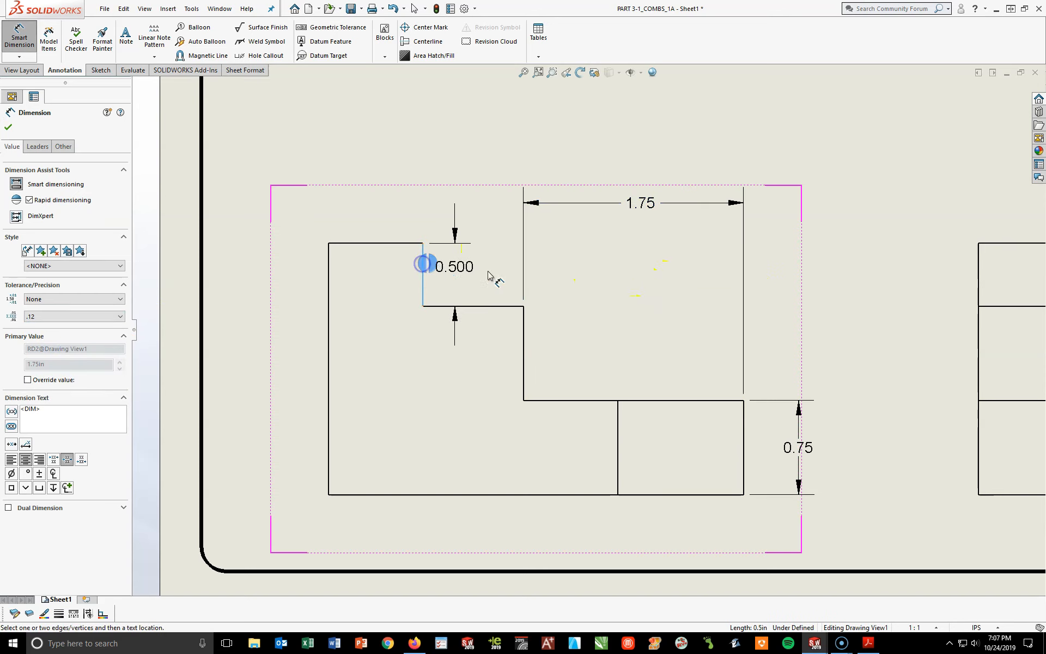
click(798, 276)
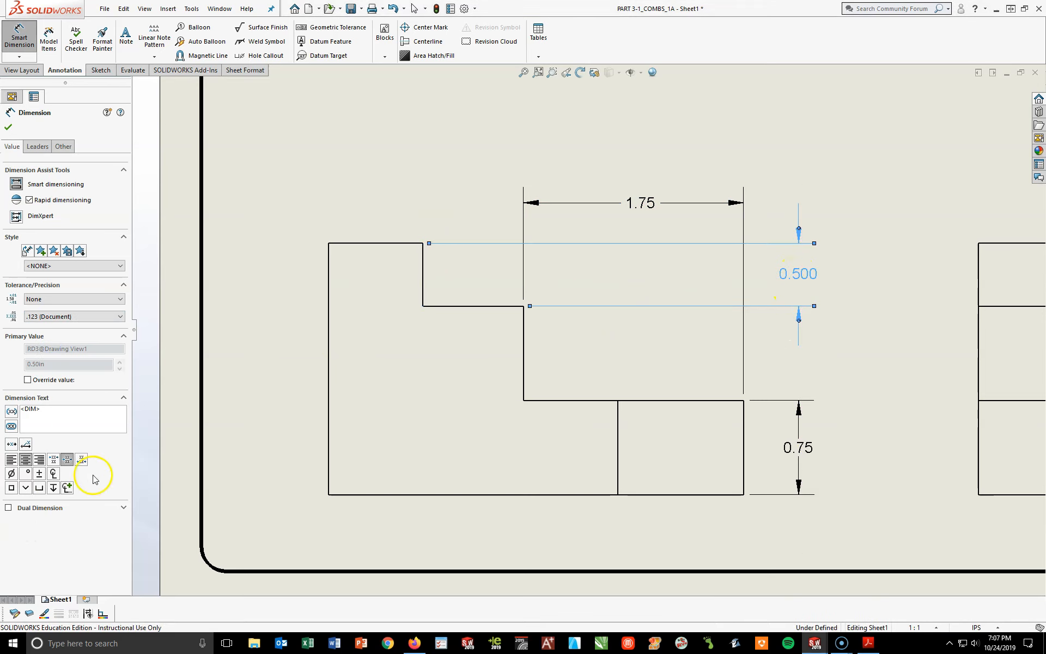
click(39, 315)
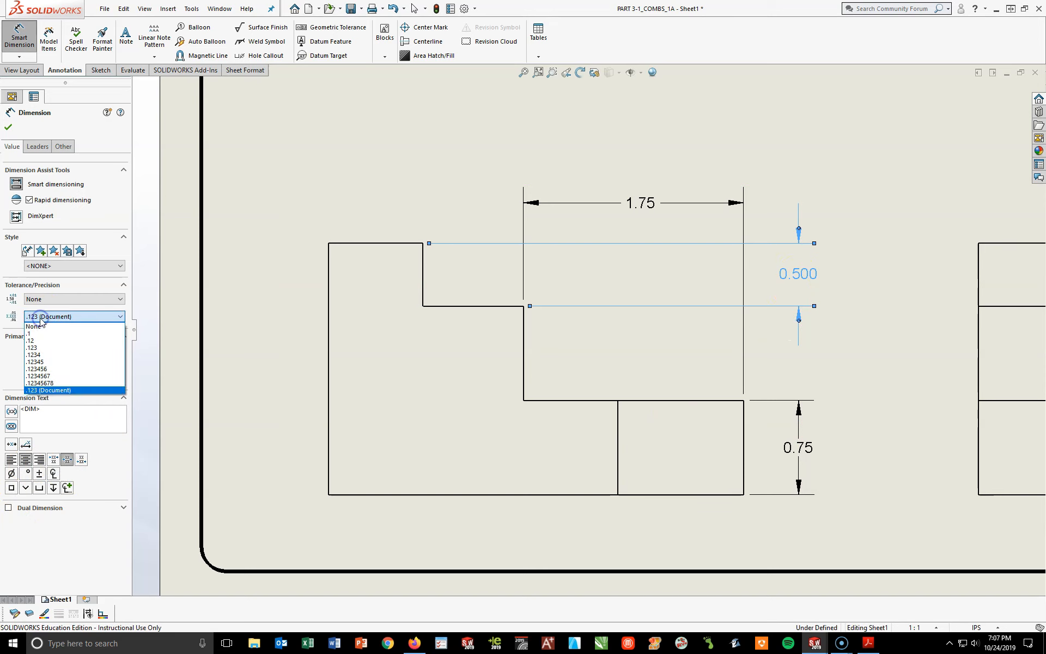
click(38, 339)
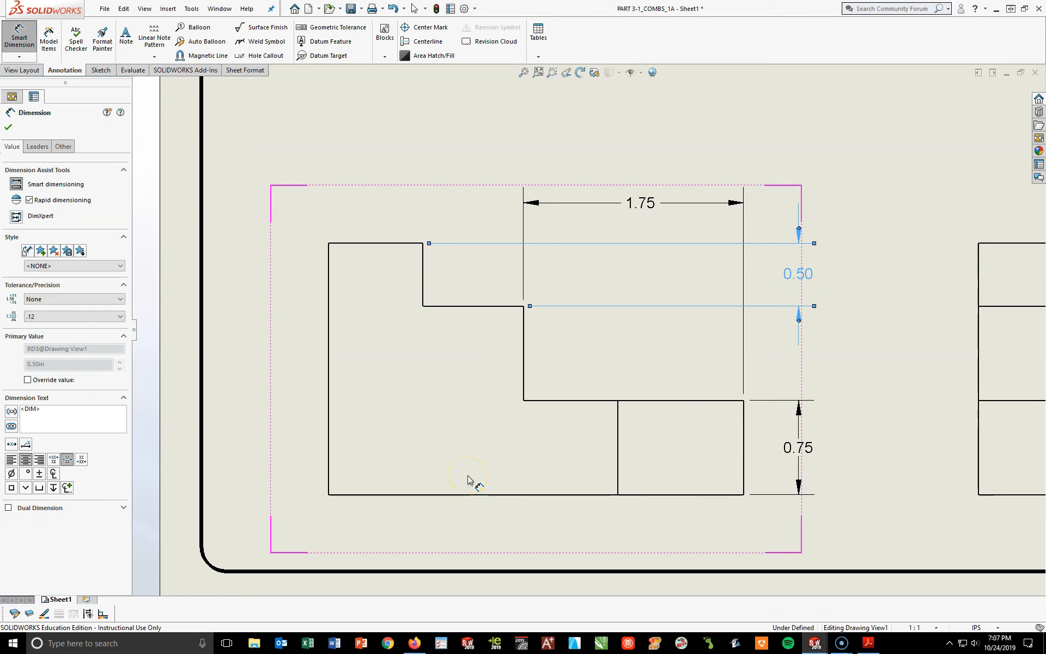
Step: Compare with the reference PDF, then flip the uppermost riser dimension's arrows inside its extension lines in SOLIDWORKS
click(869, 644)
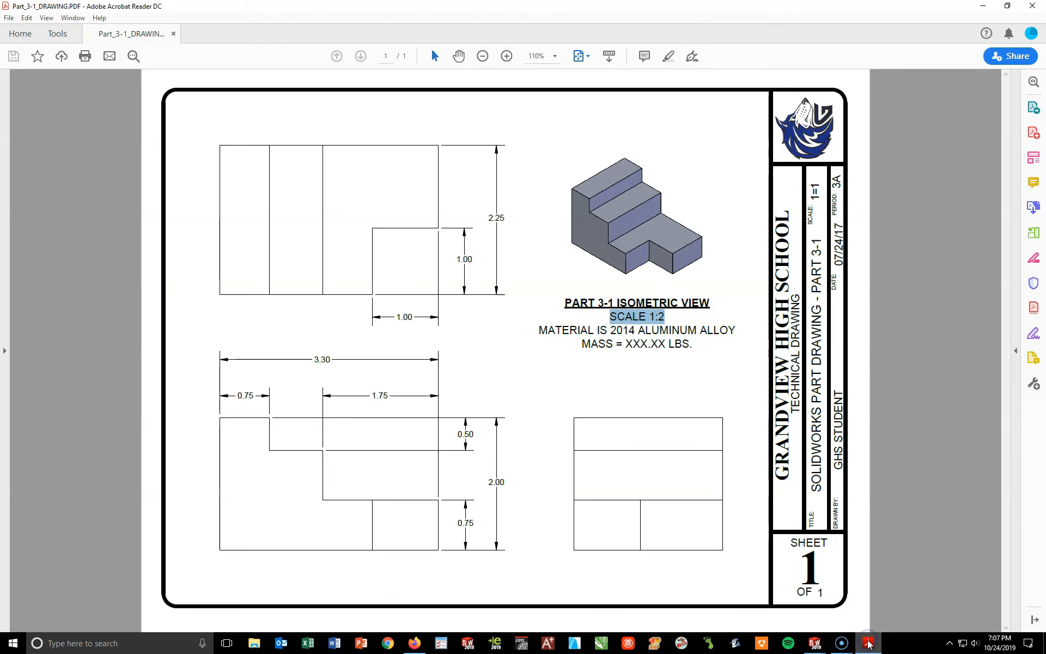
click(868, 644)
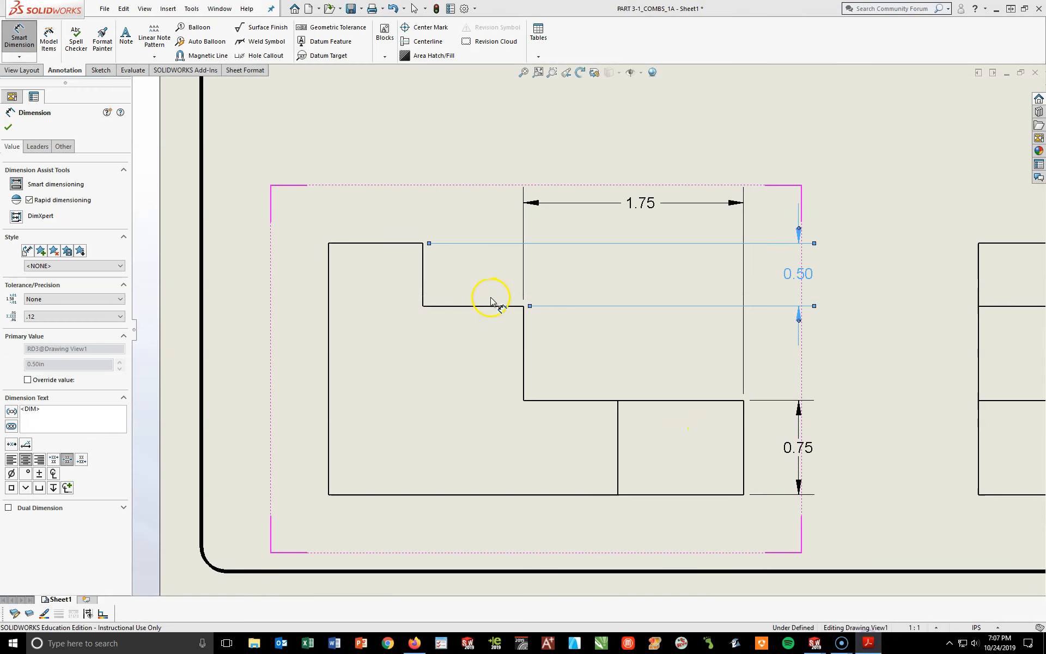
click(799, 322)
click(800, 324)
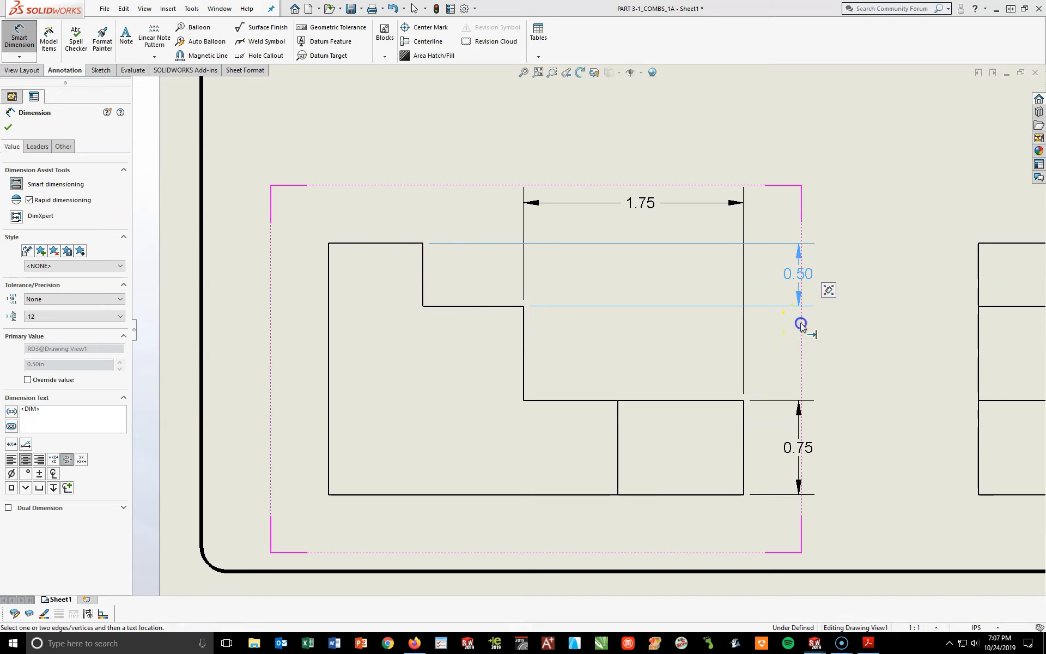
click(838, 365)
click(387, 247)
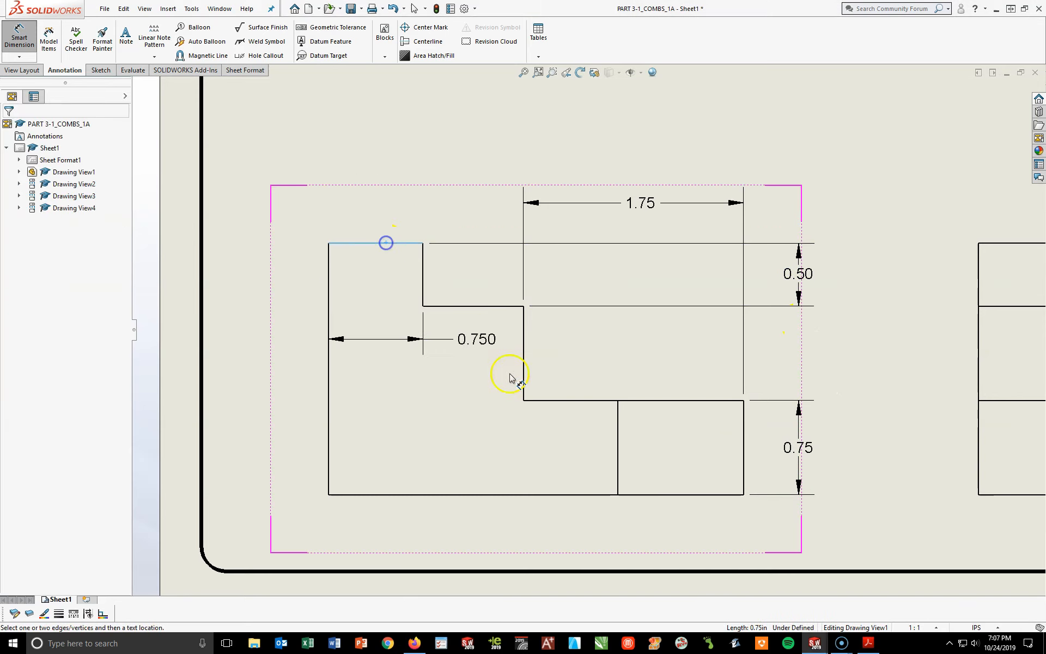
click(524, 495)
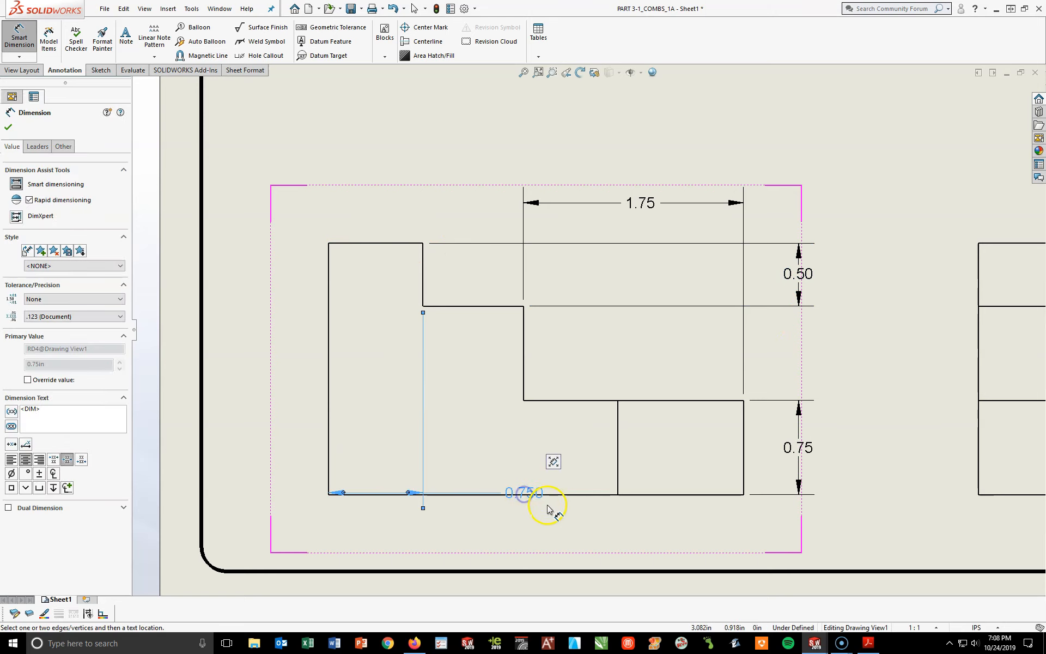
key(Delete)
Step: Dimension the front view's overall height between its uppermost and bottom edges, placed outside the riser dimensions with .12 precision
click(390, 245)
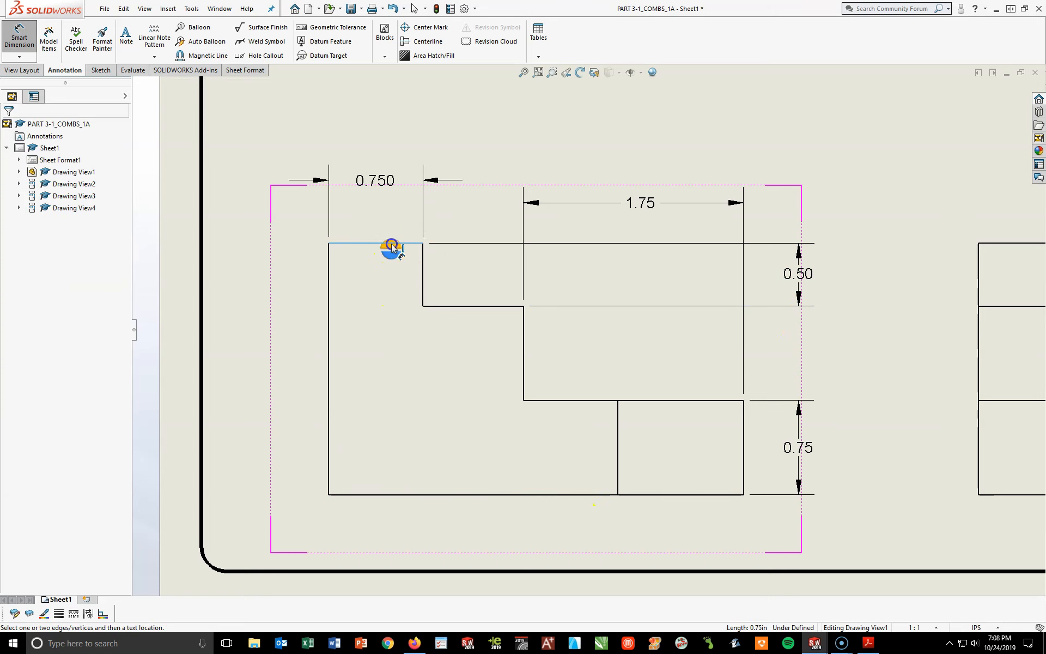
click(504, 495)
click(921, 360)
drag(922, 364, 861, 372)
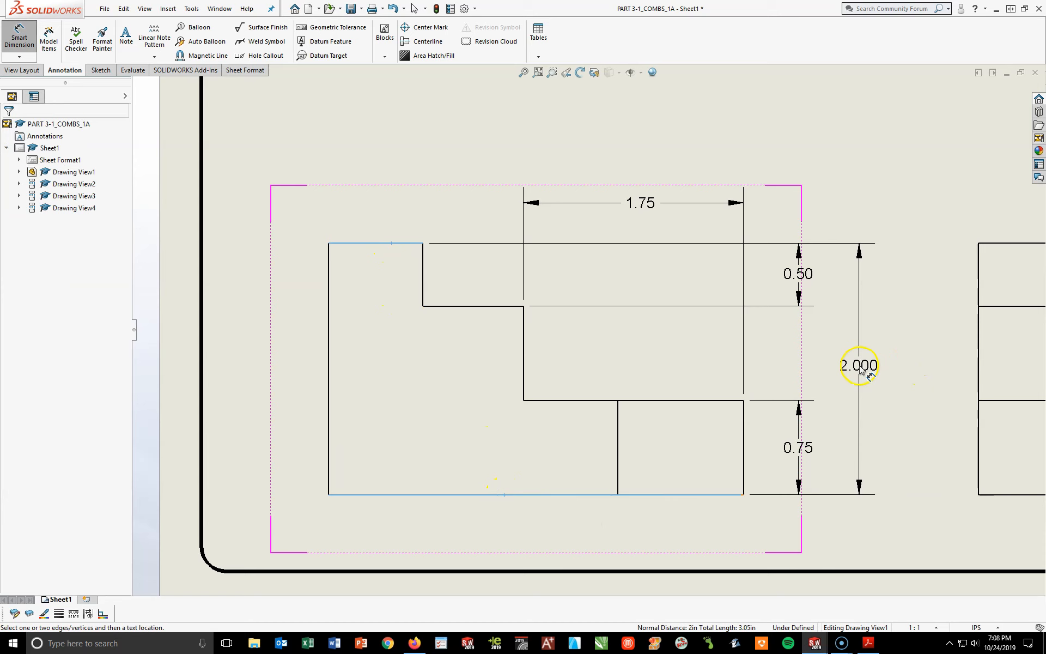
click(862, 371)
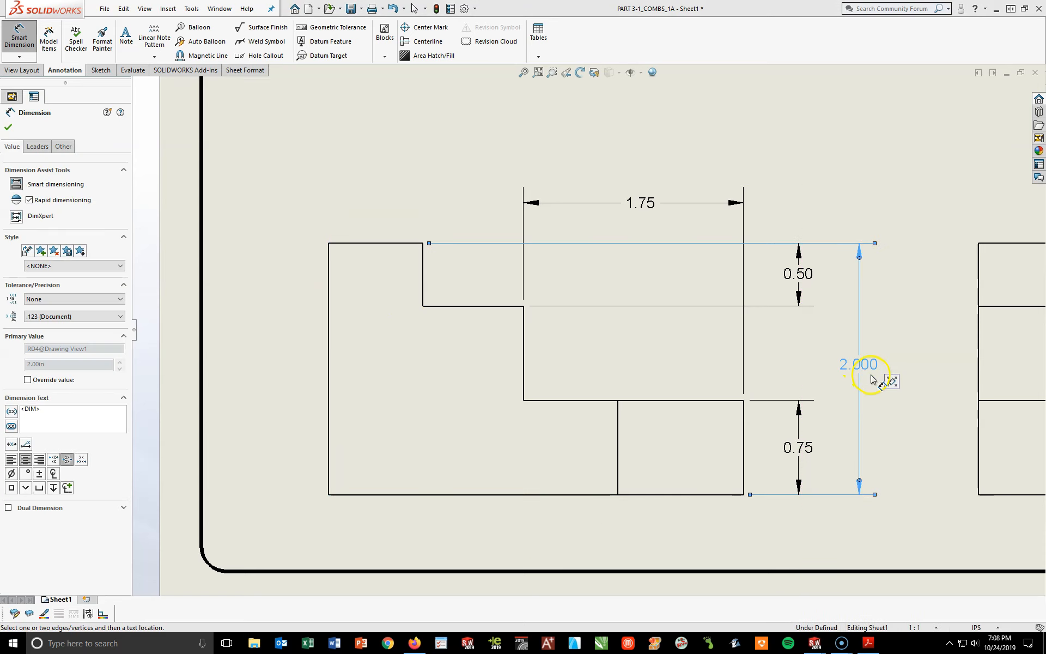
click(103, 316)
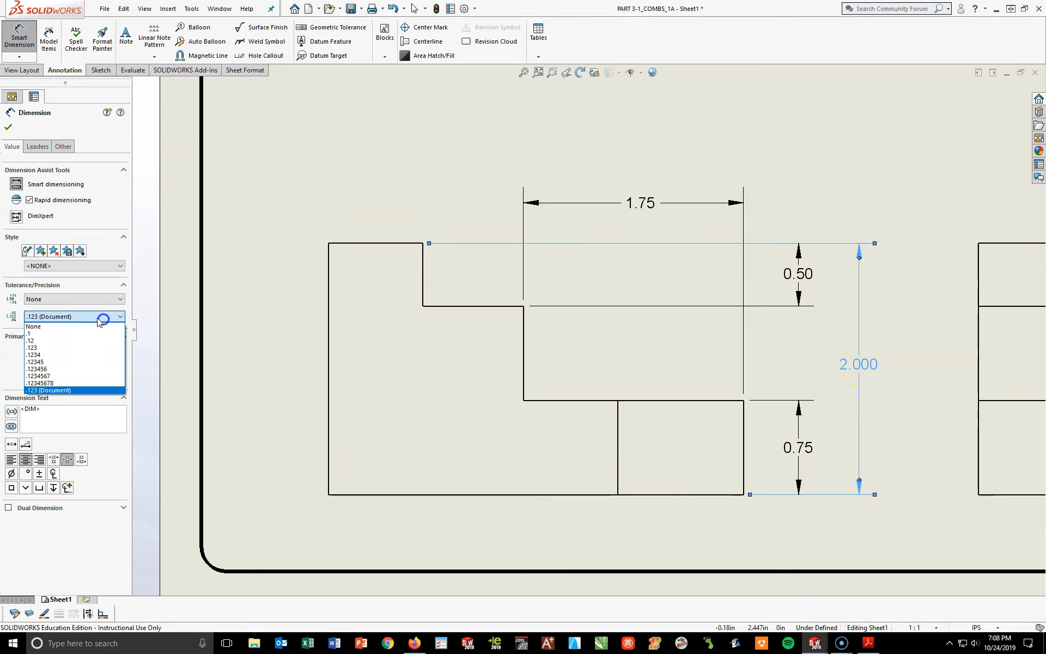
click(70, 341)
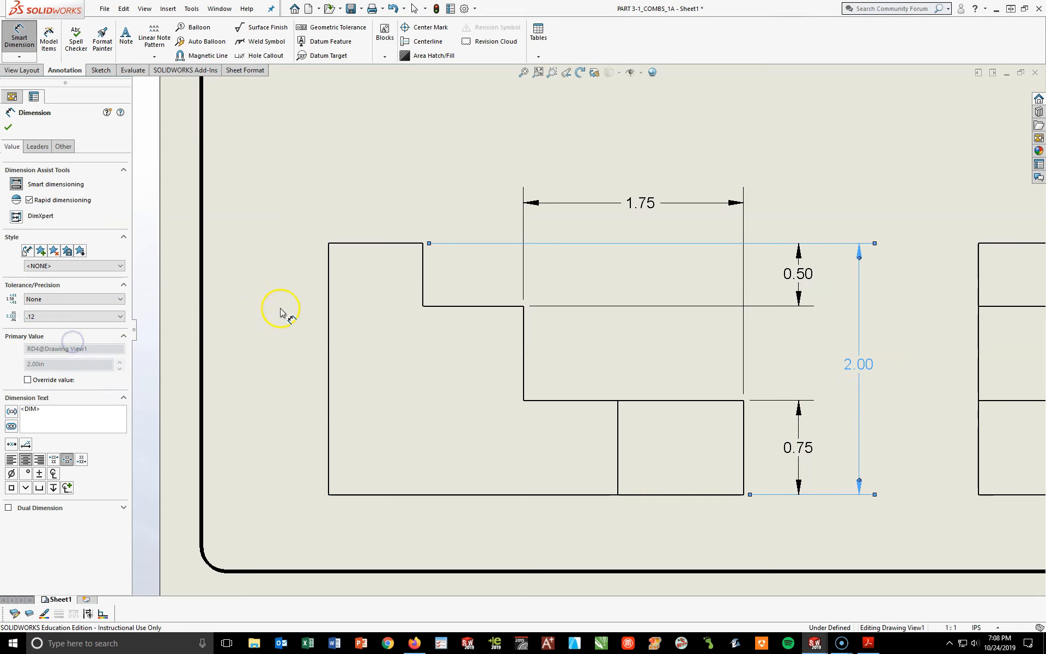
Step: Dimension the width of the front view's uppermost step above the view, with .12 precision and arrows inside the extension lines
click(398, 244)
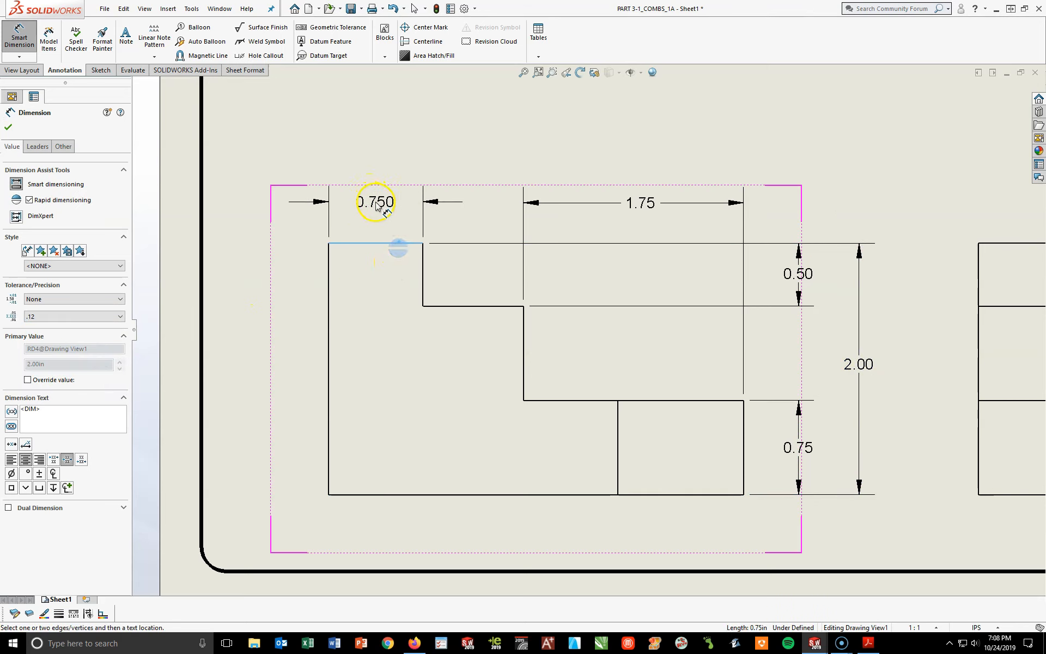
click(376, 203)
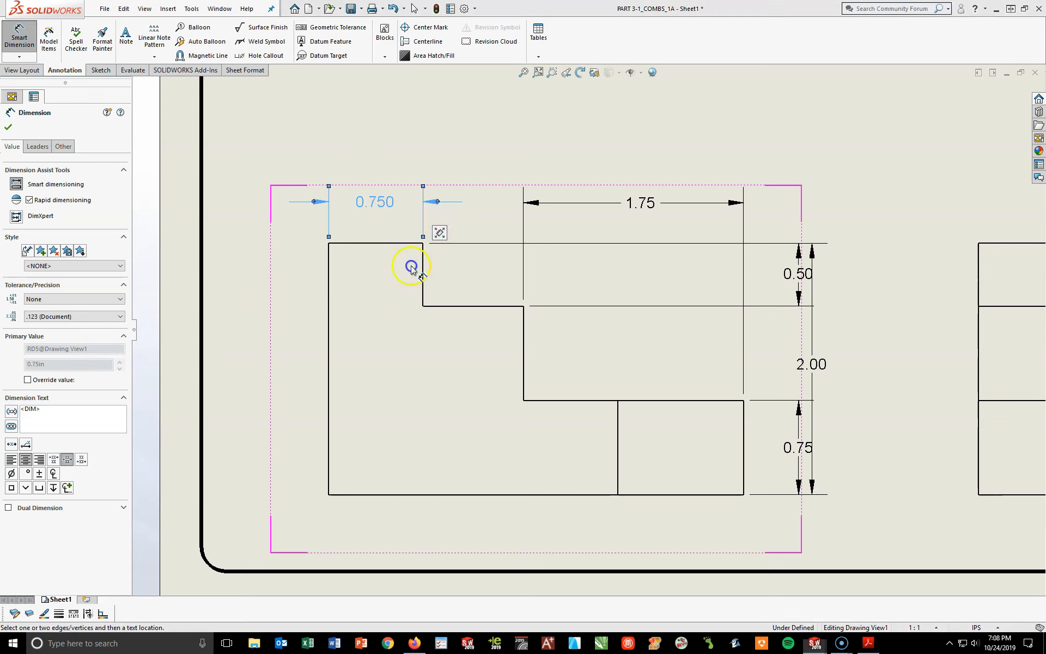
click(86, 322)
click(47, 341)
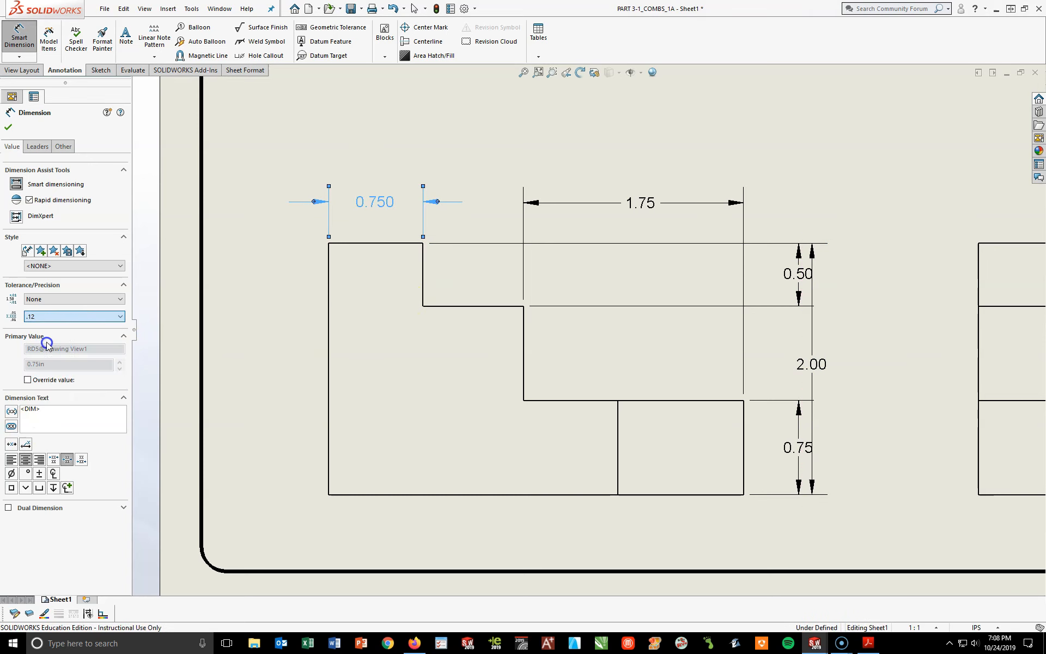
click(312, 201)
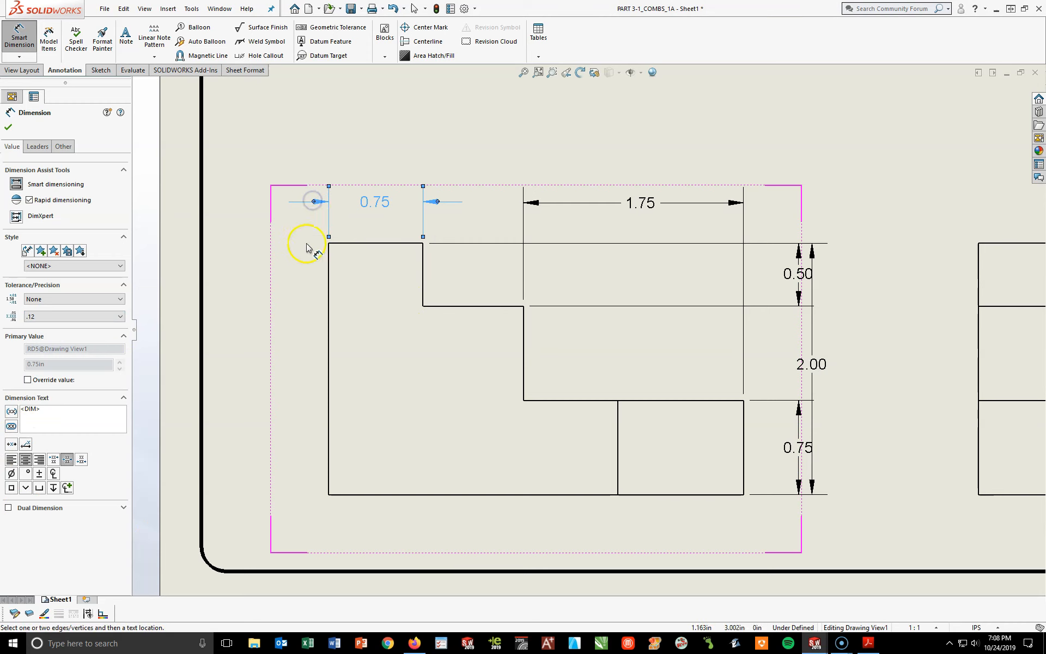
Step: Dimension the front view's overall width between its outer vertical edges, placed above the other widths with .12 precision
click(329, 344)
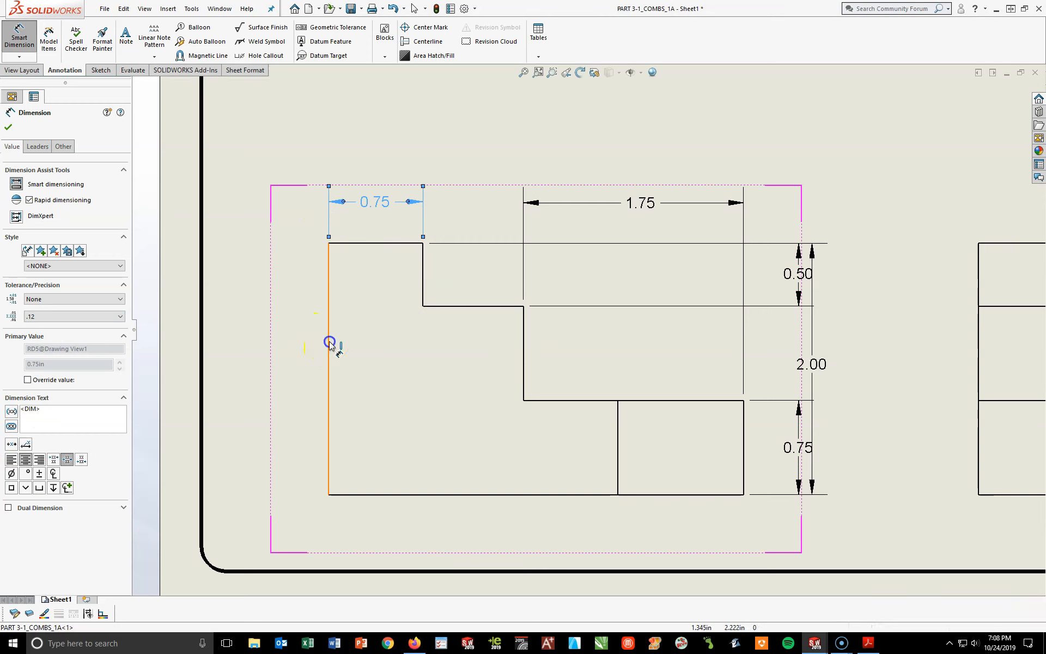
click(744, 459)
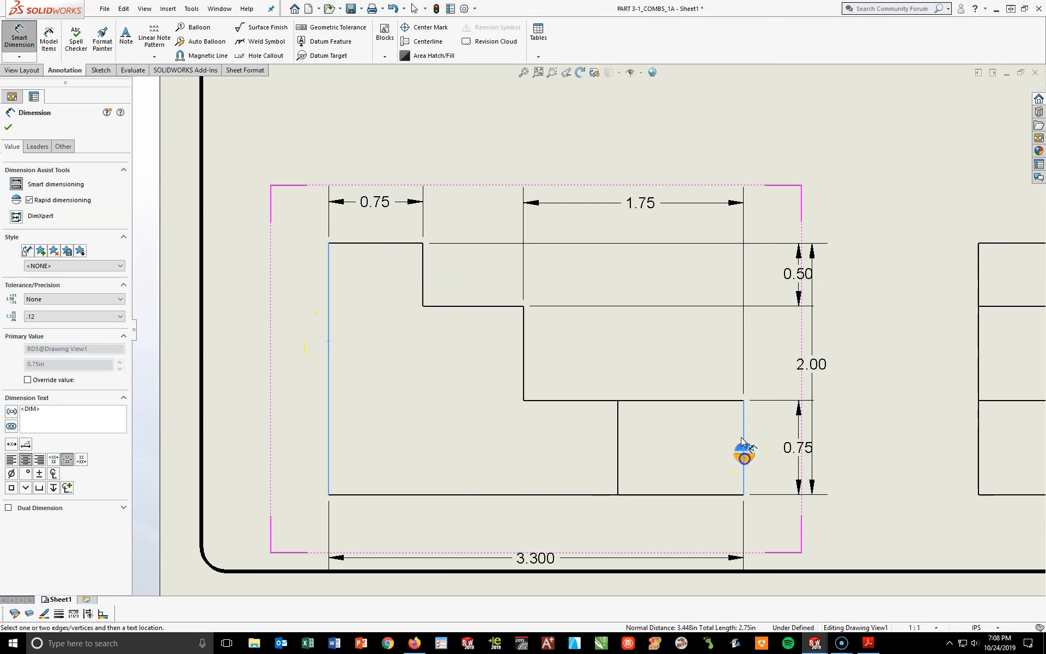
click(535, 154)
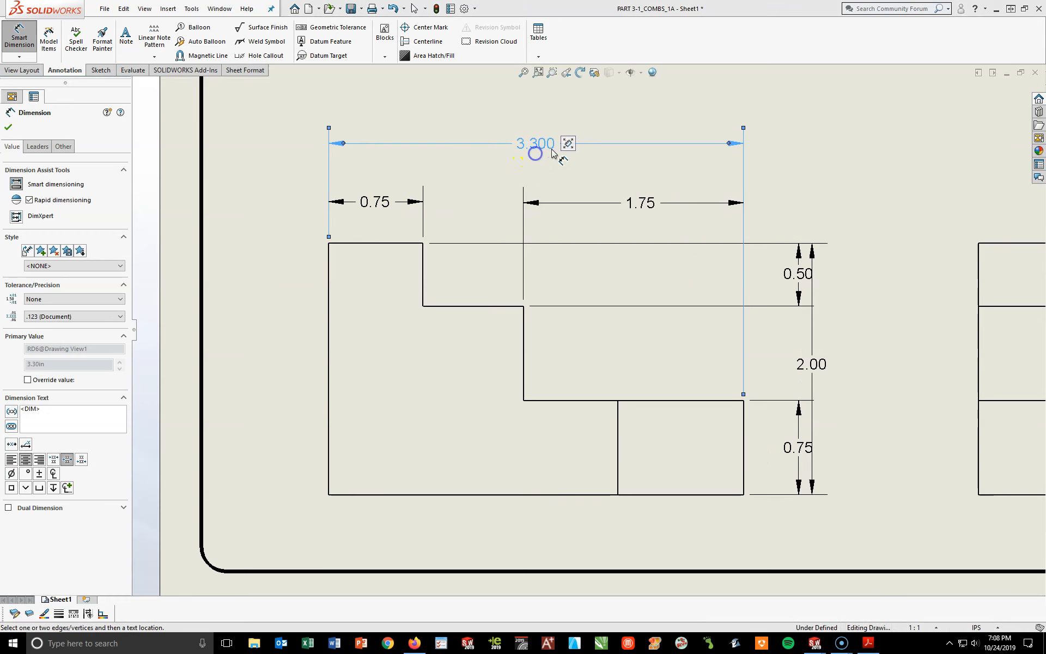
click(117, 317)
click(76, 340)
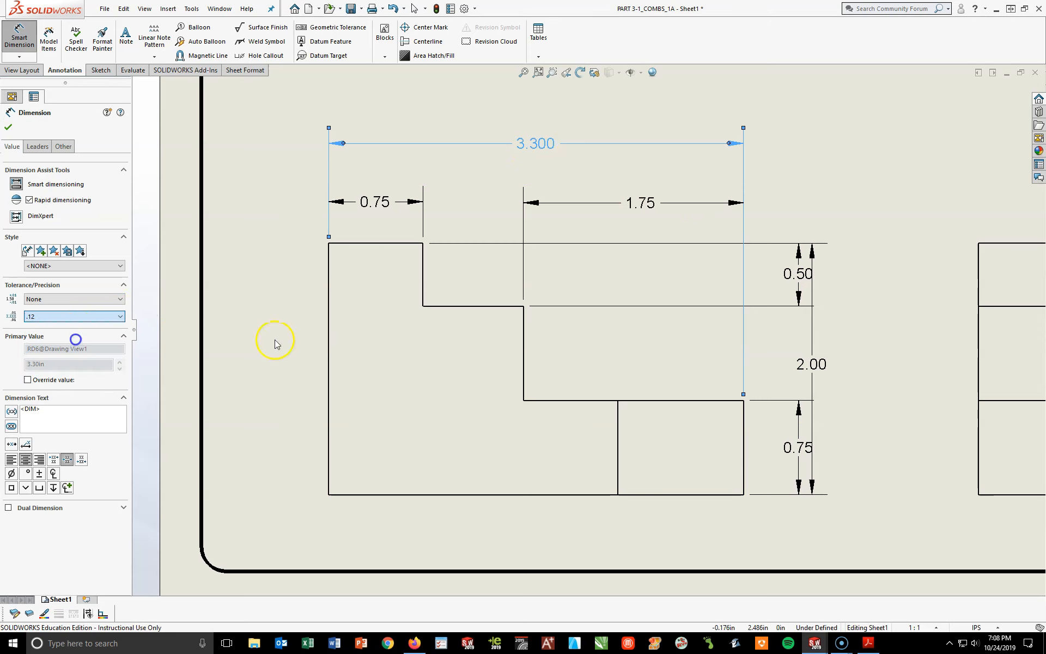
click(811, 163)
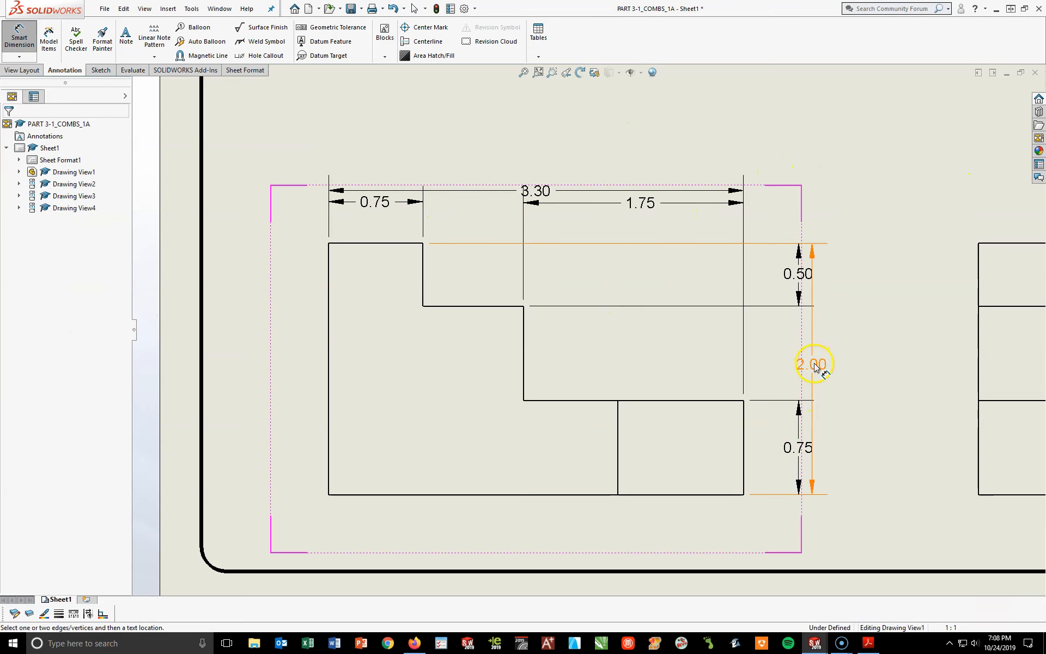
Step: Move the overall height and overall width dimensions farther out from the front view, clear of the shorter dimensions
drag(815, 373, 853, 368)
drag(534, 188, 536, 156)
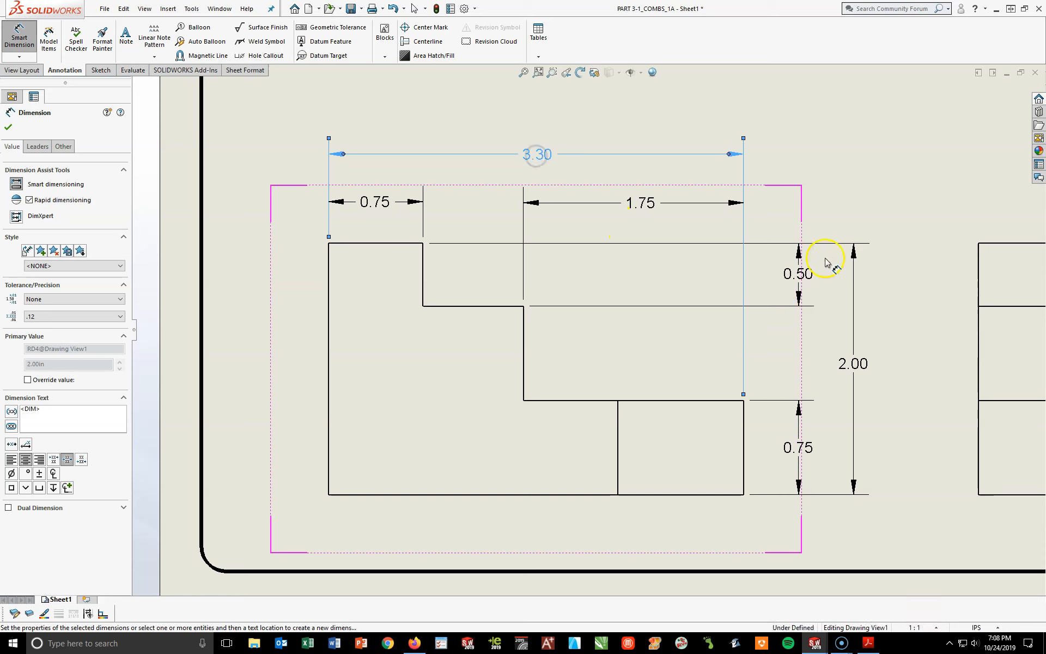
click(849, 186)
click(801, 604)
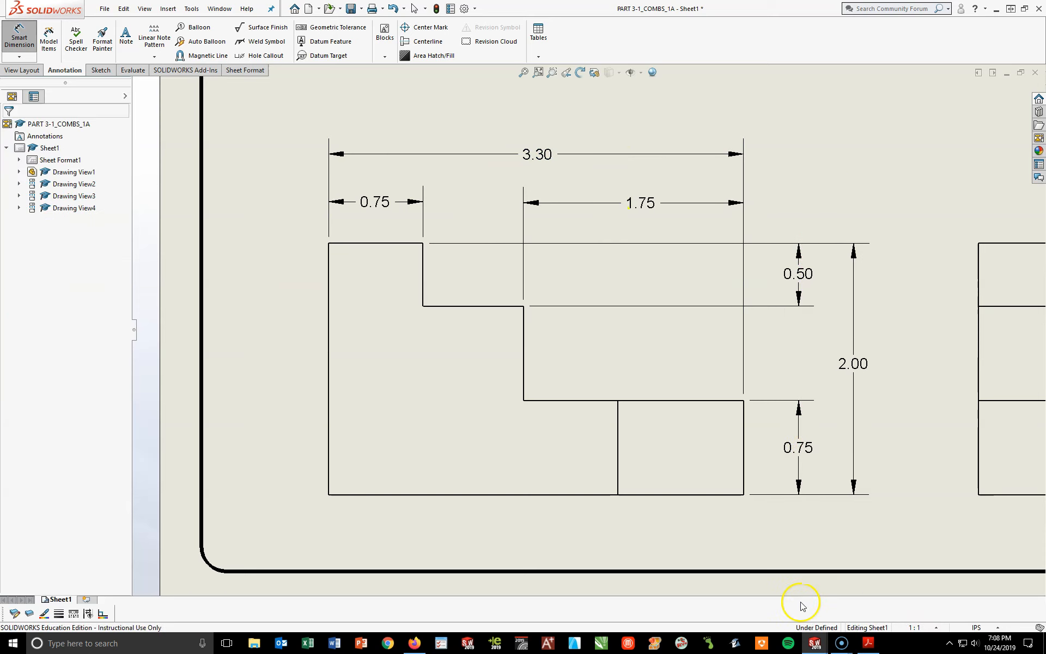
Step: Check the reference PDF, then in SOLIDWORKS dimension the top view notch's vertical edge beside the view with .12 precision
click(866, 640)
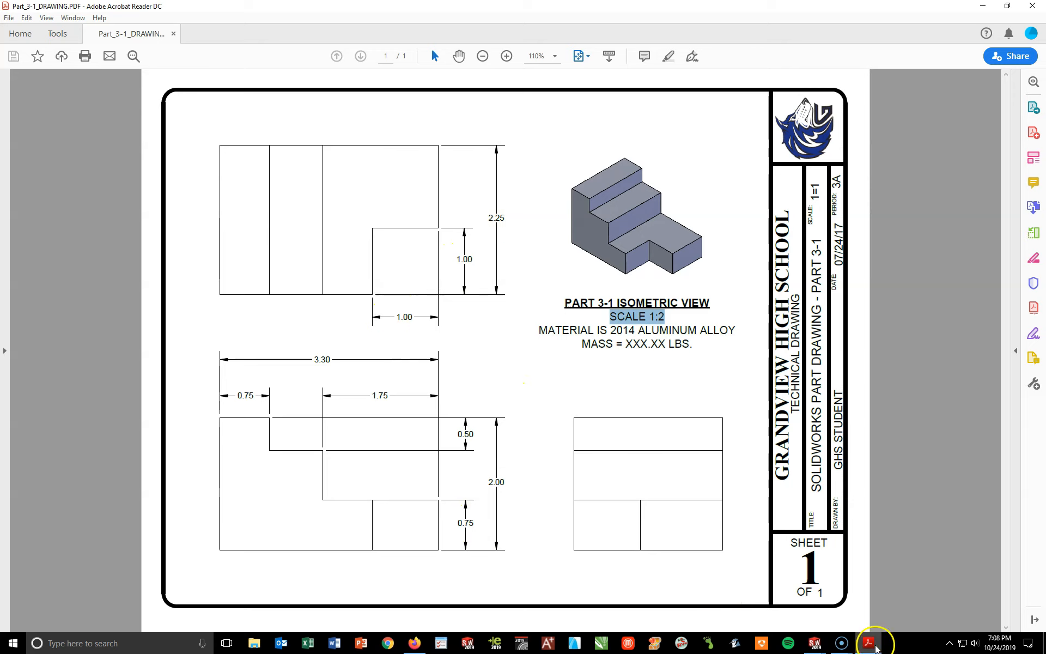
click(875, 645)
scroll(701, 310, down, 5)
scroll(714, 182, up, 2)
scroll(708, 152, down, 2)
middle_drag(708, 151, 649, 570)
scroll(613, 487, down, 3)
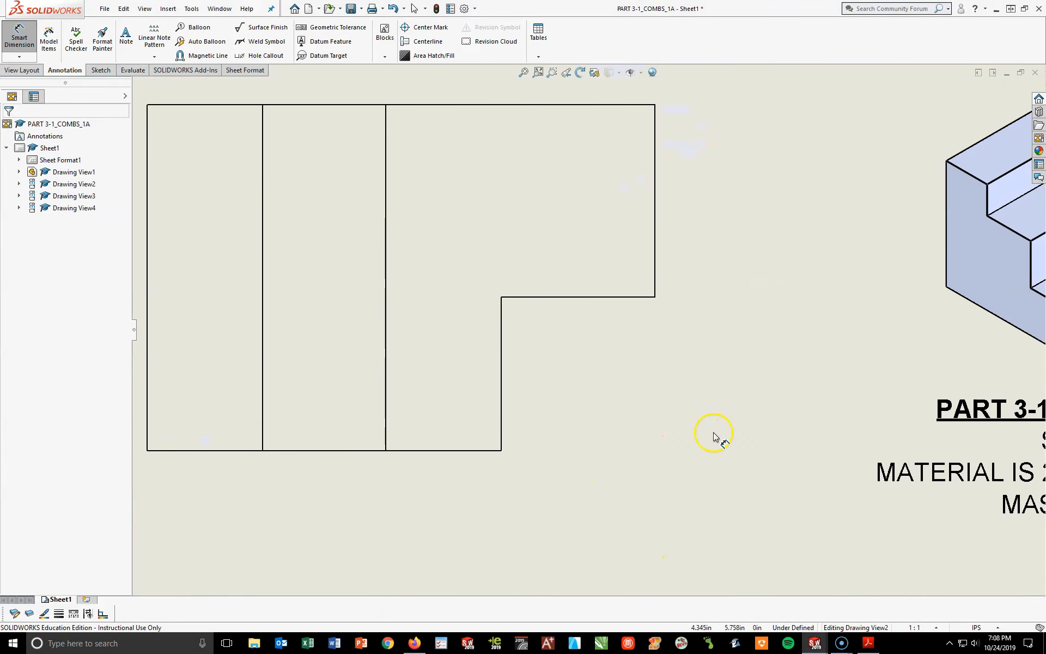
click(501, 392)
click(718, 372)
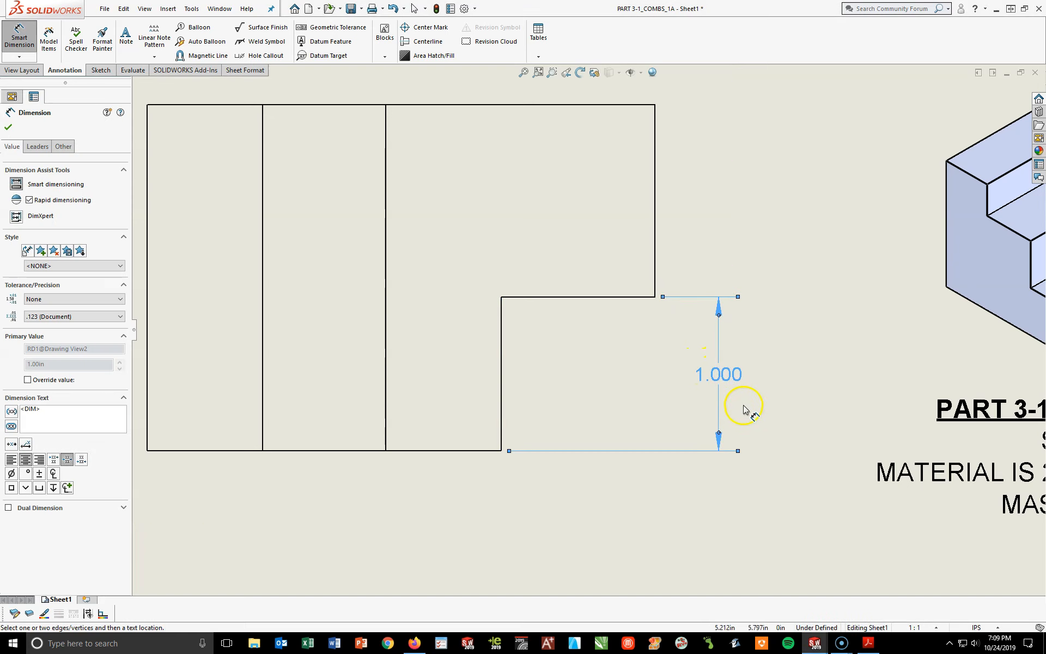
click(119, 316)
click(80, 341)
click(595, 504)
Step: Dimension the notch's horizontal edge below the top view, with .12 precision and arrows inside the extension lines
click(605, 298)
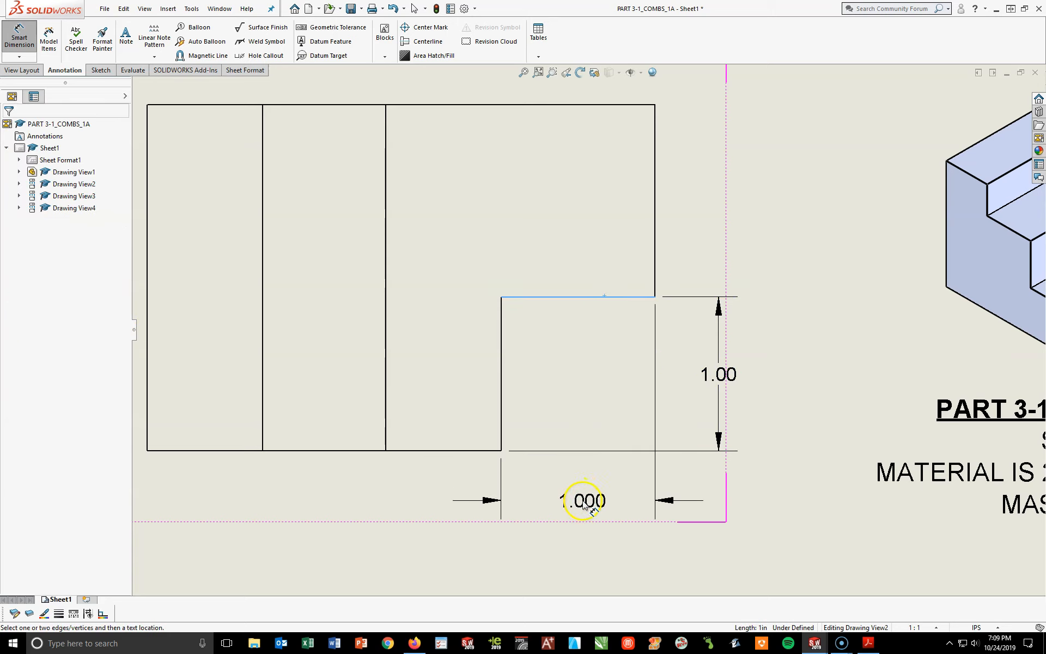
click(583, 503)
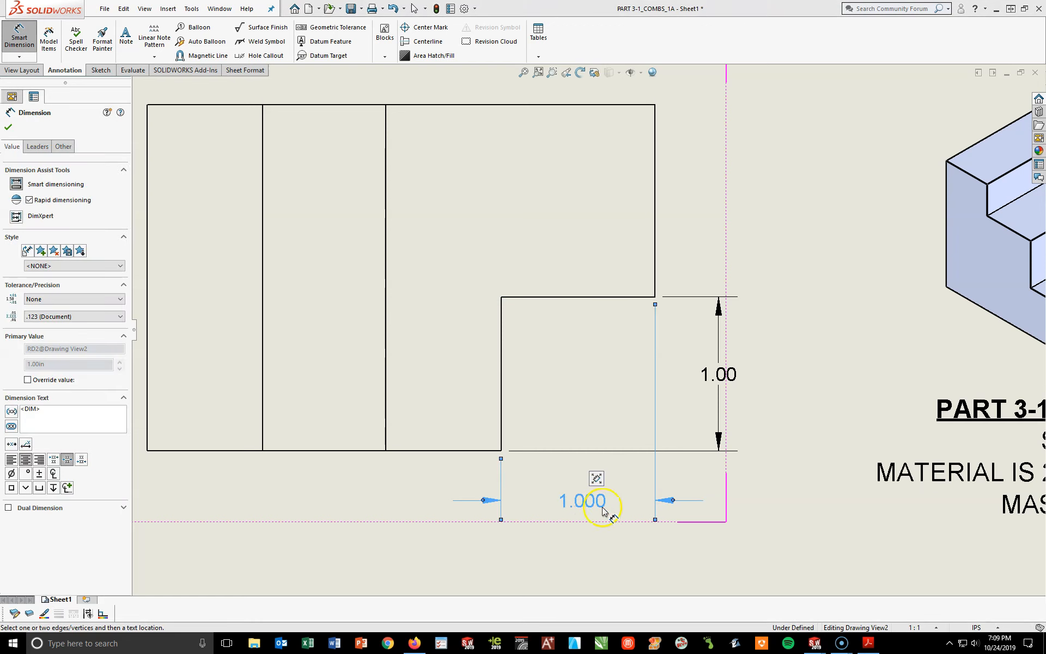
click(74, 317)
click(73, 341)
click(547, 551)
click(591, 502)
Step: Dimension the top view's overall depth between its outer horizontal edges, placed outside the notch dimension with .12 precision
click(567, 111)
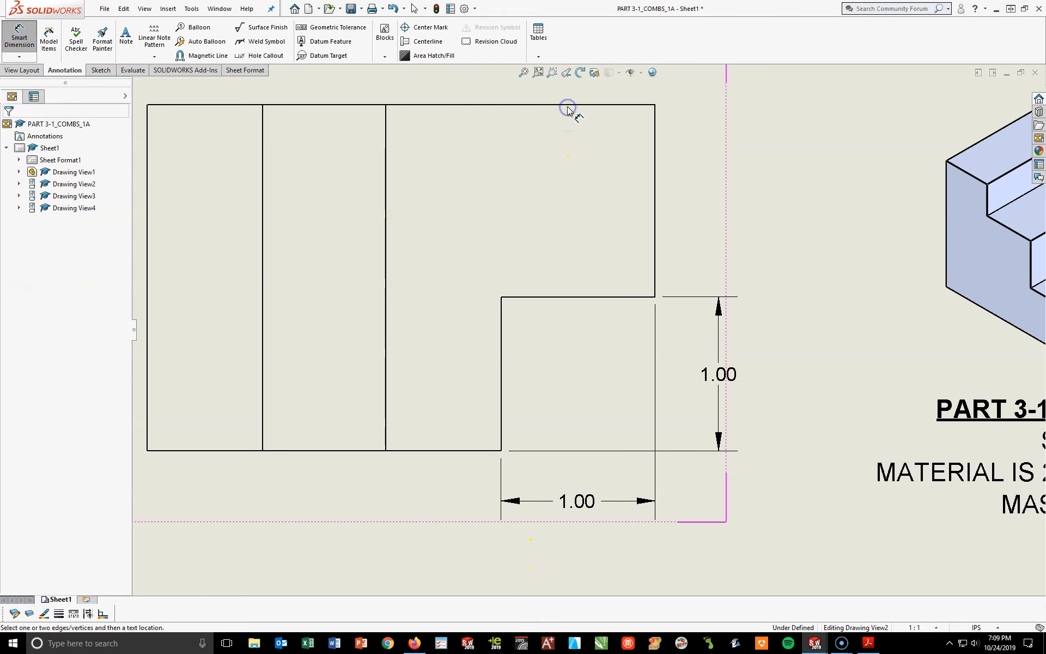
click(568, 105)
click(460, 451)
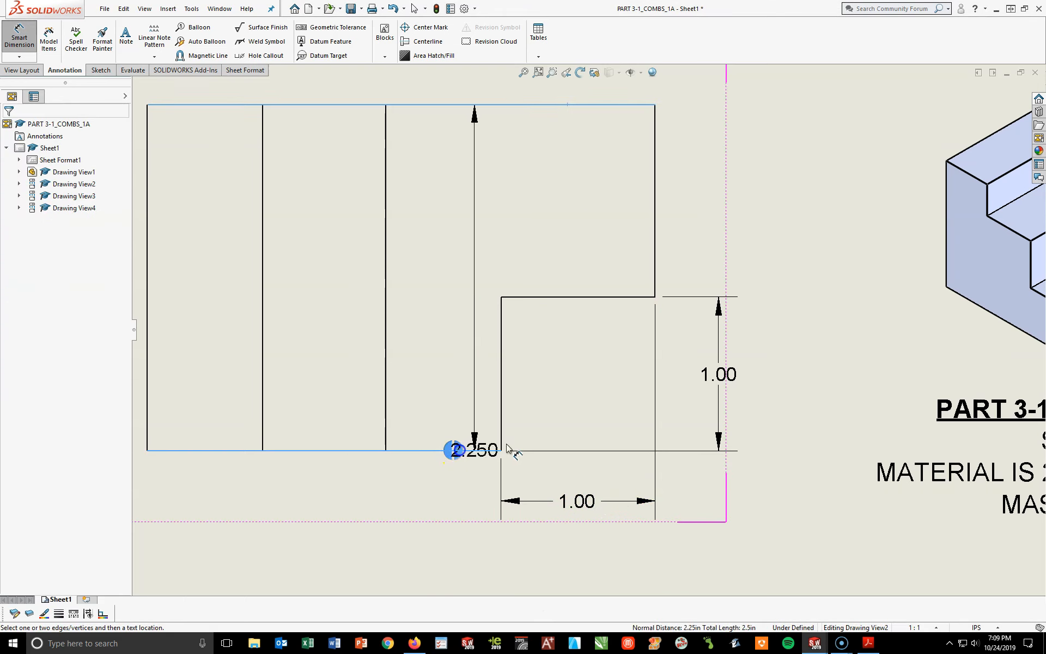
click(797, 295)
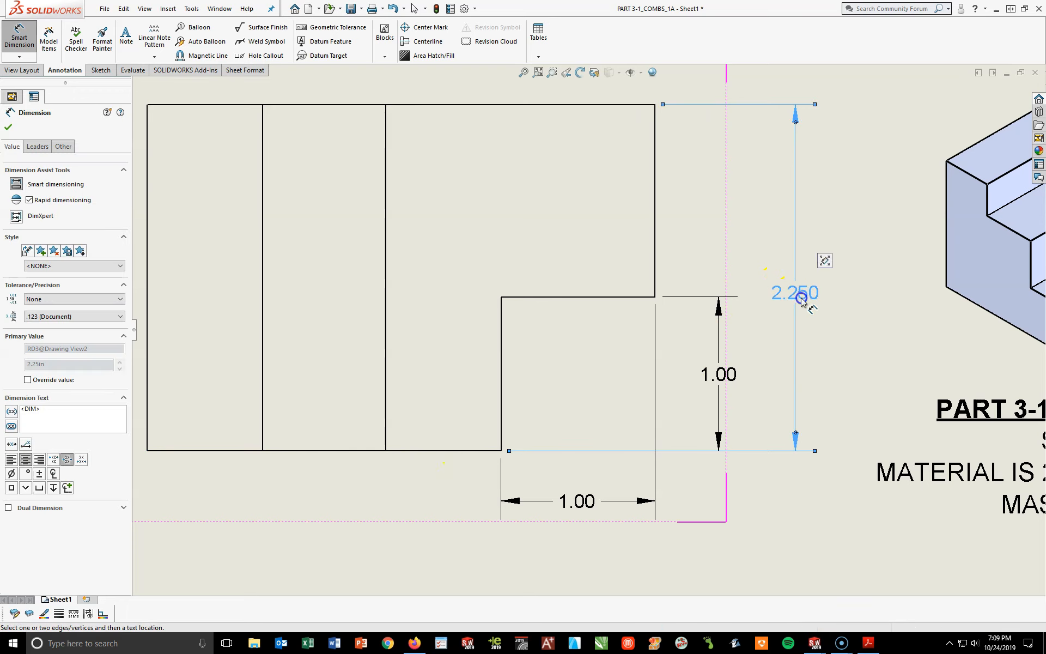
click(87, 316)
click(82, 341)
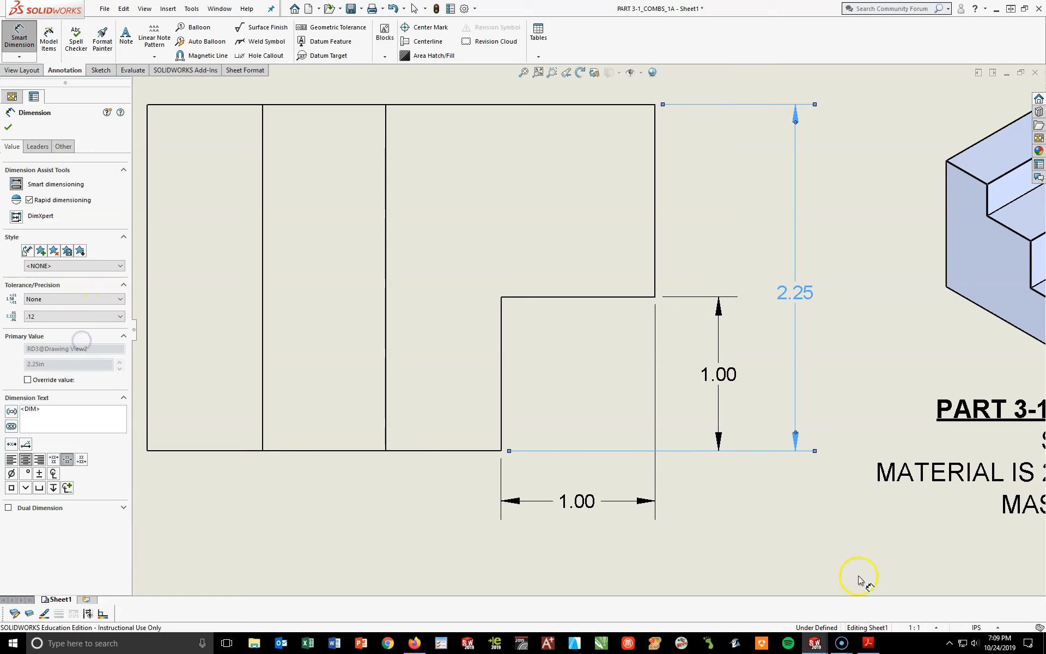
click(784, 529)
Step: Finish dimensioning and shift the front view, together with its aligned top view, left toward the sheet border
scroll(784, 542, up, 3)
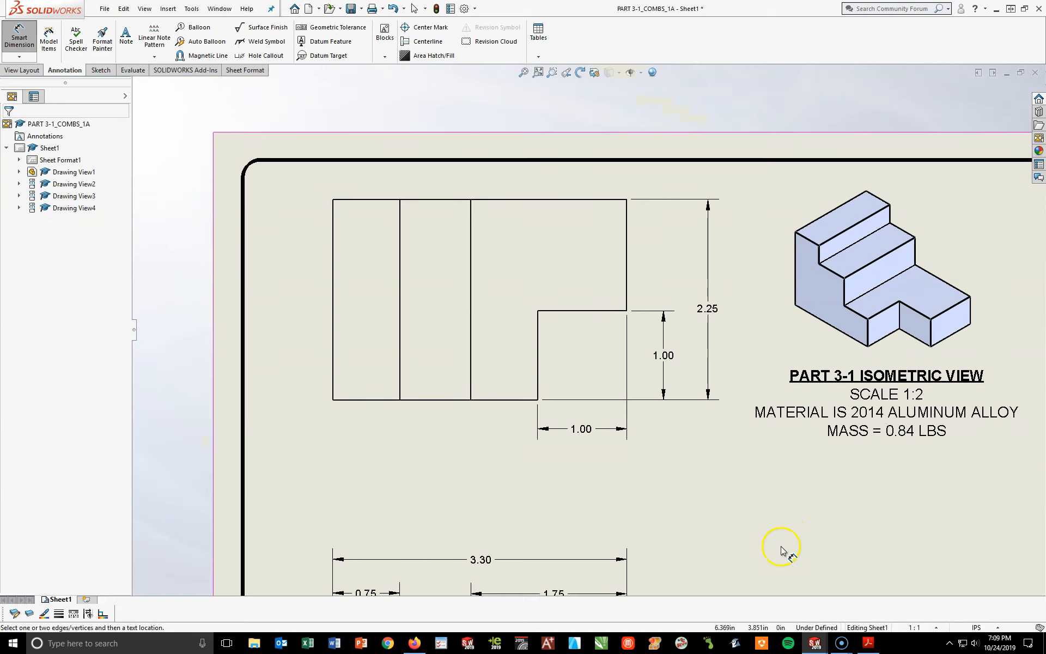
key(Escape)
scroll(744, 538, up, 2)
middle_drag(648, 493, 676, 324)
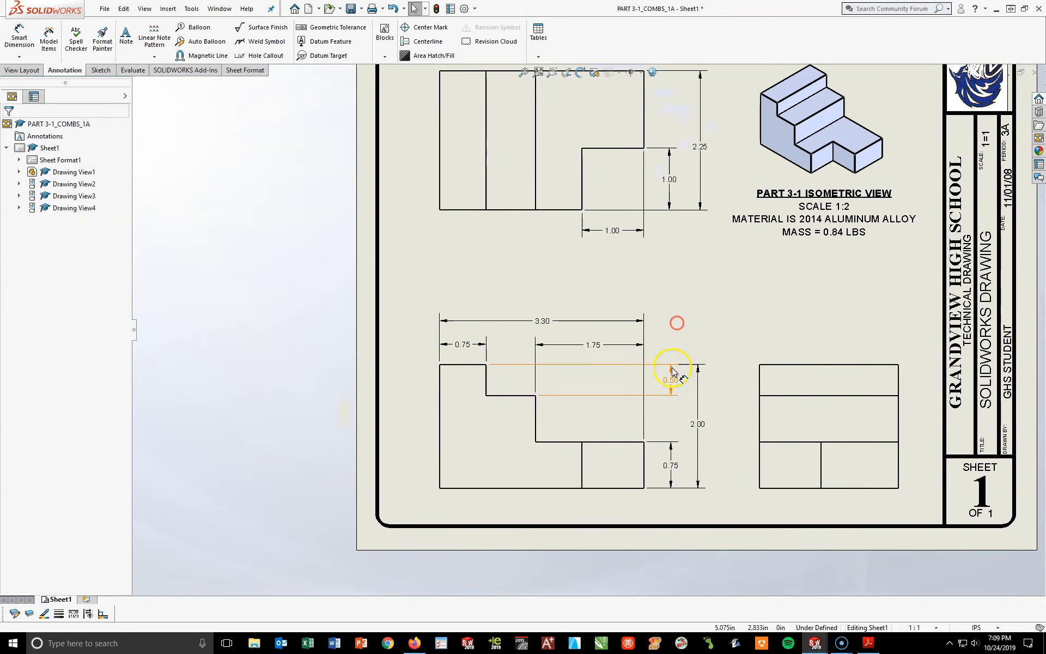
middle_drag(665, 281, 665, 277)
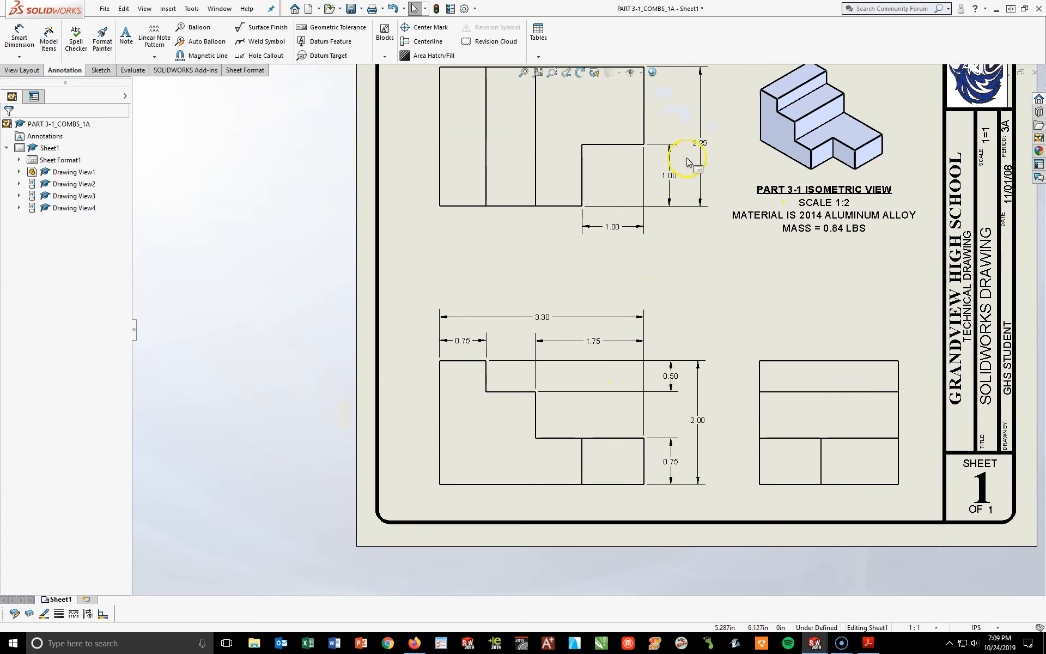
mouse_move(430, 440)
mouse_down()
mouse_move(399, 444)
mouse_move(390, 431)
mouse_up()
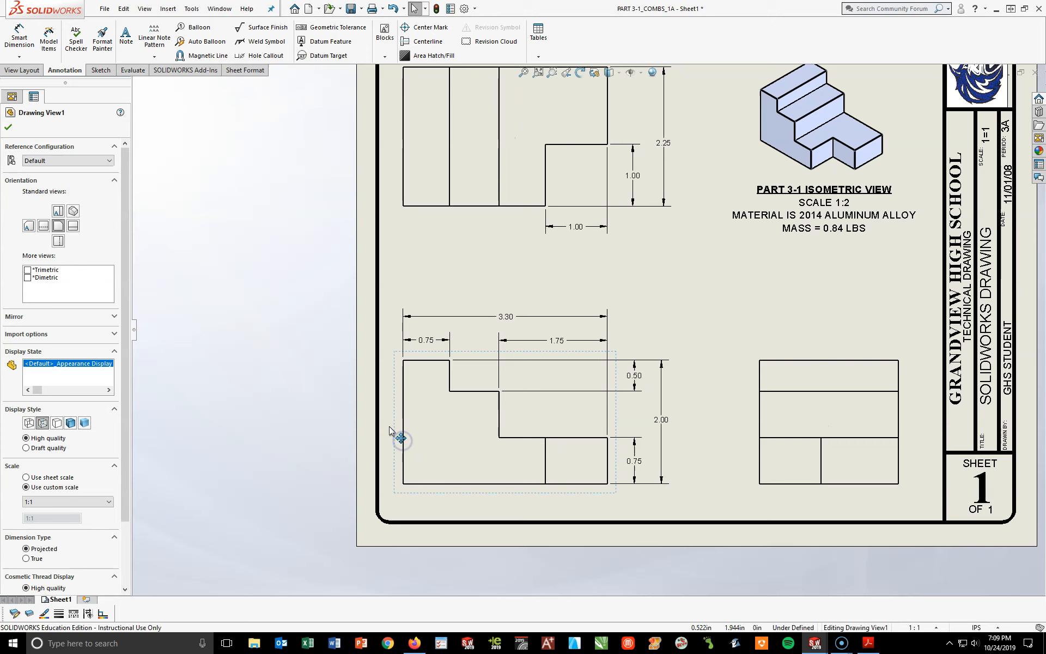
Step: Fine-tune the front view's position by nudging it slightly right, away from the sheet's left border
scroll(396, 417, down, 4)
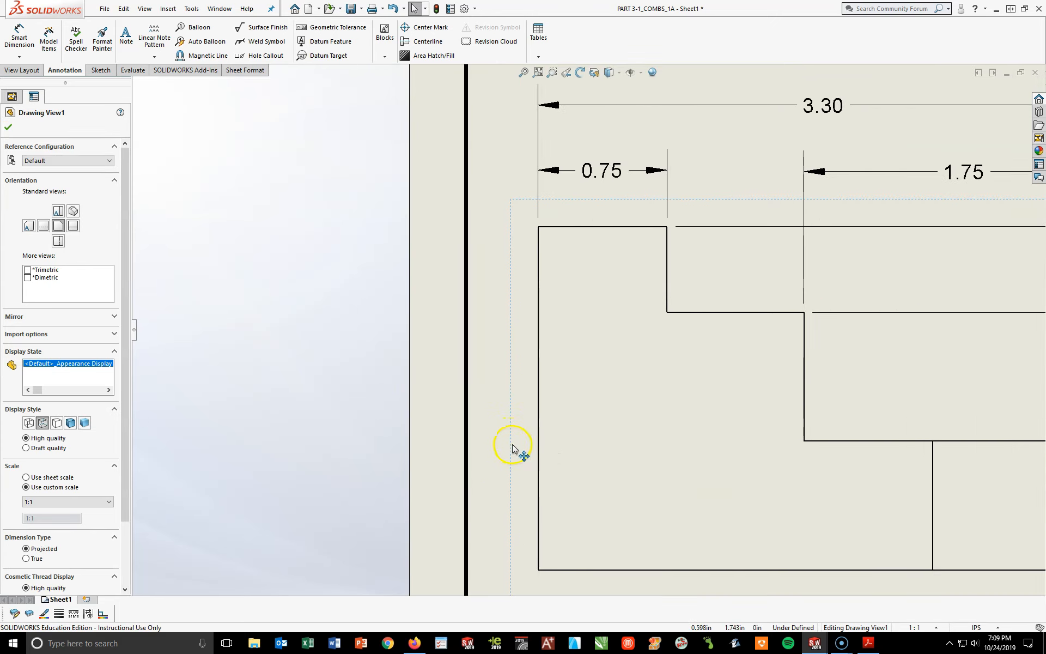
scroll(514, 448, up, 2)
mouse_move(552, 399)
middle_down()
mouse_move(550, 422)
mouse_move(494, 527)
middle_up()
mouse_move(488, 471)
mouse_down()
mouse_move(509, 497)
mouse_move(539, 436)
mouse_move(504, 480)
mouse_up()
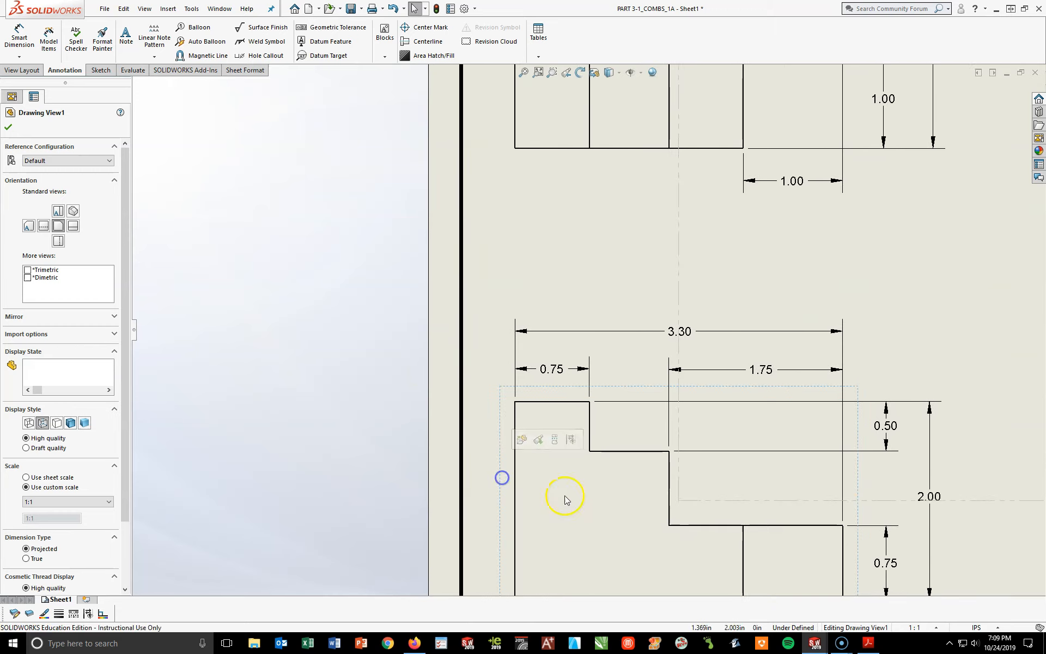
key(f)
drag(621, 496, 628, 497)
Step: Move the right side view and the isometric view slightly right on the sheet
drag(935, 487, 947, 487)
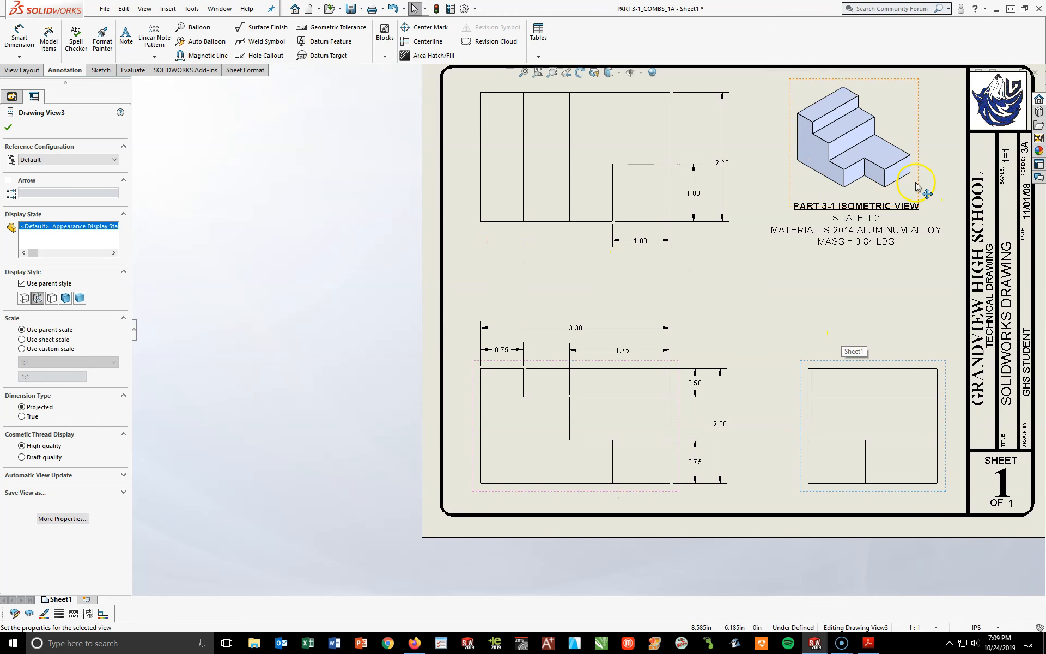
drag(918, 183, 930, 182)
click(861, 298)
Step: Replace the title block's drawing title with SOLIDWORKS PART DRAWING - PART 3-1 at font size 14
middle_drag(875, 301, 723, 335)
scroll(755, 353, down, 1)
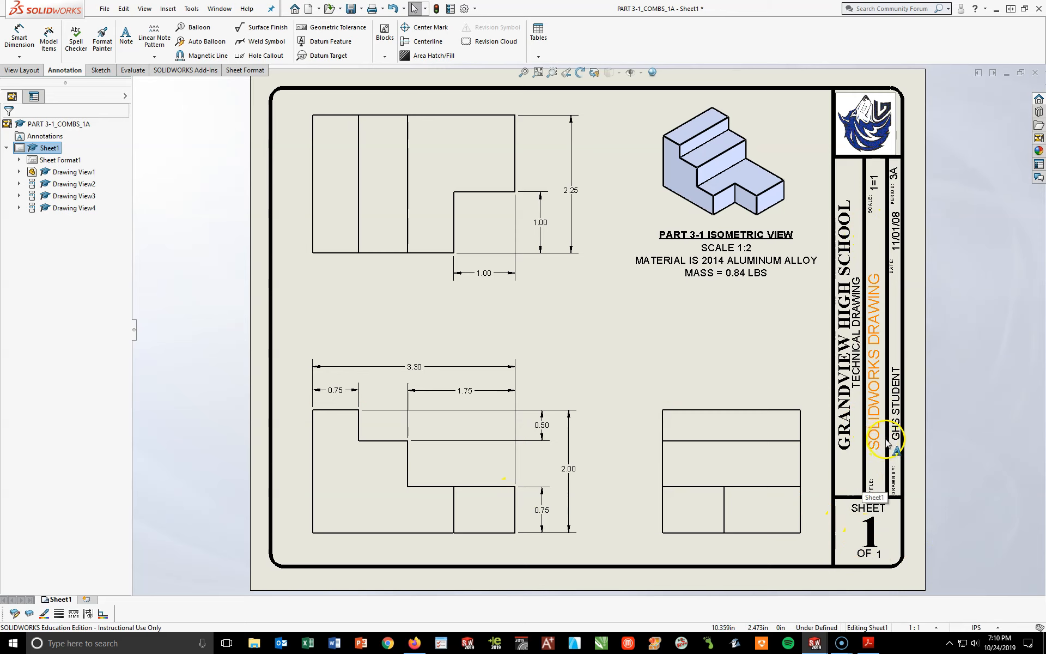
scroll(904, 450, down, 5)
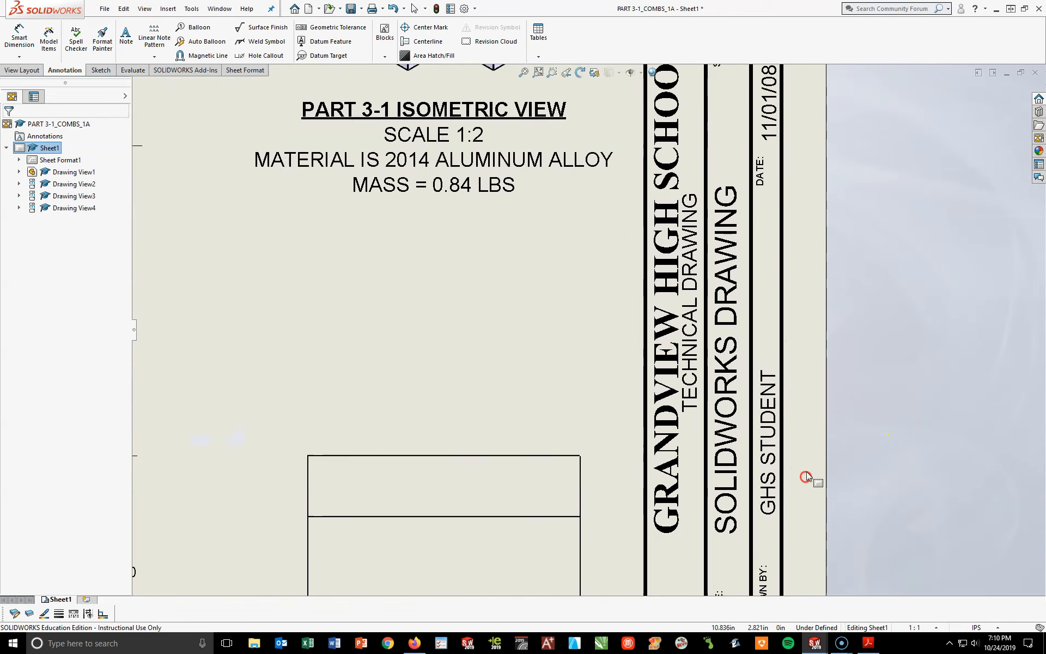
double_click(732, 443)
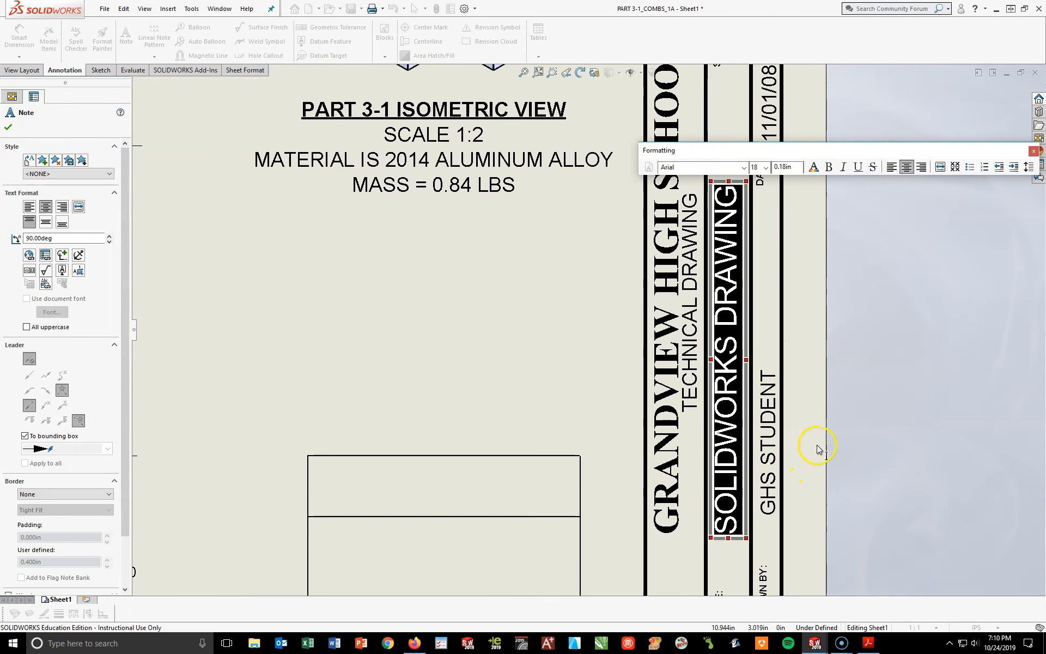
click(766, 166)
click(755, 219)
text(SOLIDWORKS PART DRAWING - PART 3-1)
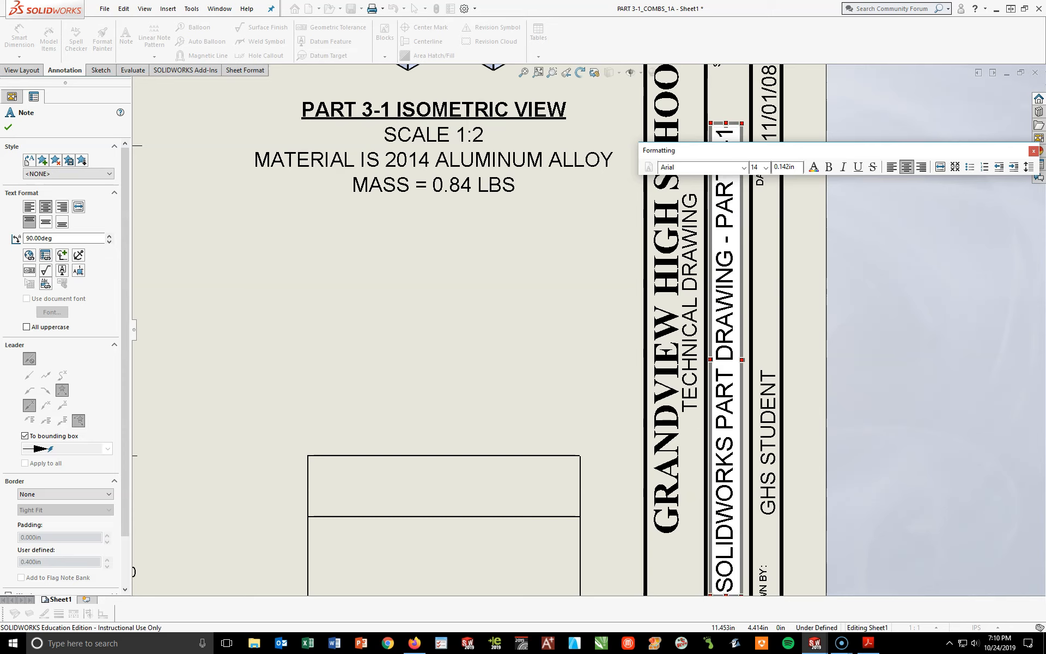
click(934, 310)
Step: Shift the drawing title slightly along its title block field, clear of the TITLE label
scroll(899, 329, up, 4)
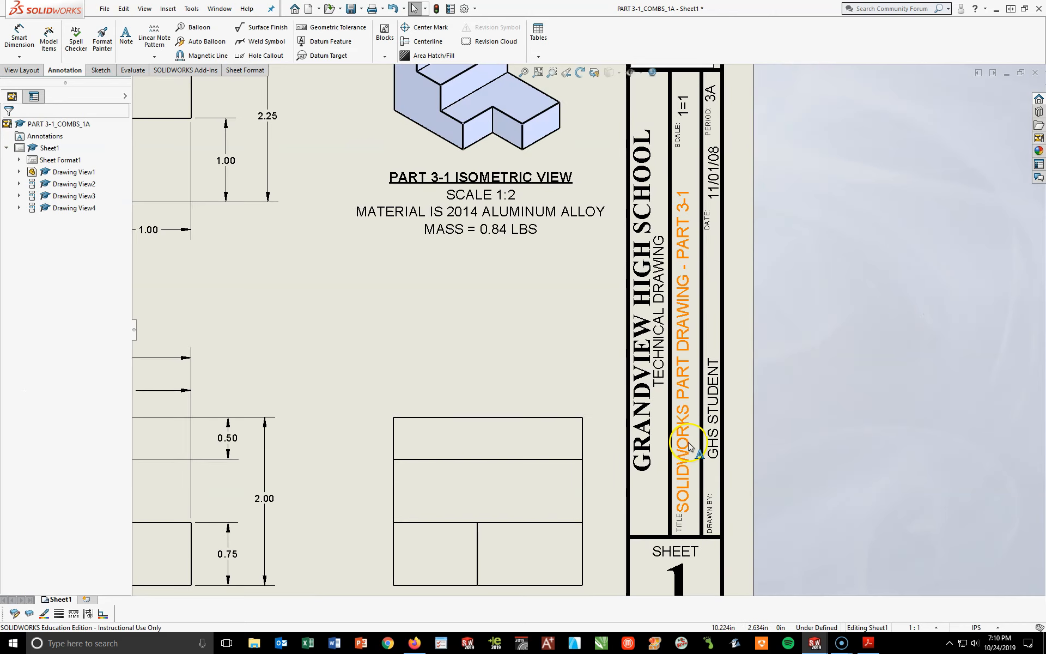
drag(692, 440, 714, 440)
click(801, 409)
Step: Replace GHS STUDENT in the DRAWN BY field with the drafter's name and move it closer to the field label
double_click(714, 442)
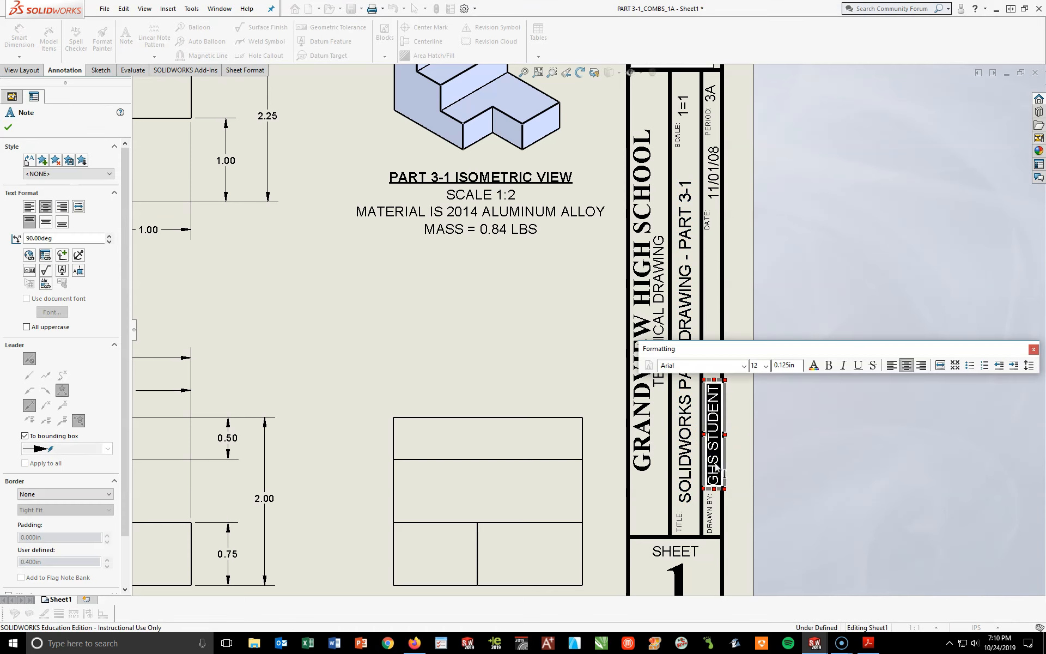
text(R. COMBS)
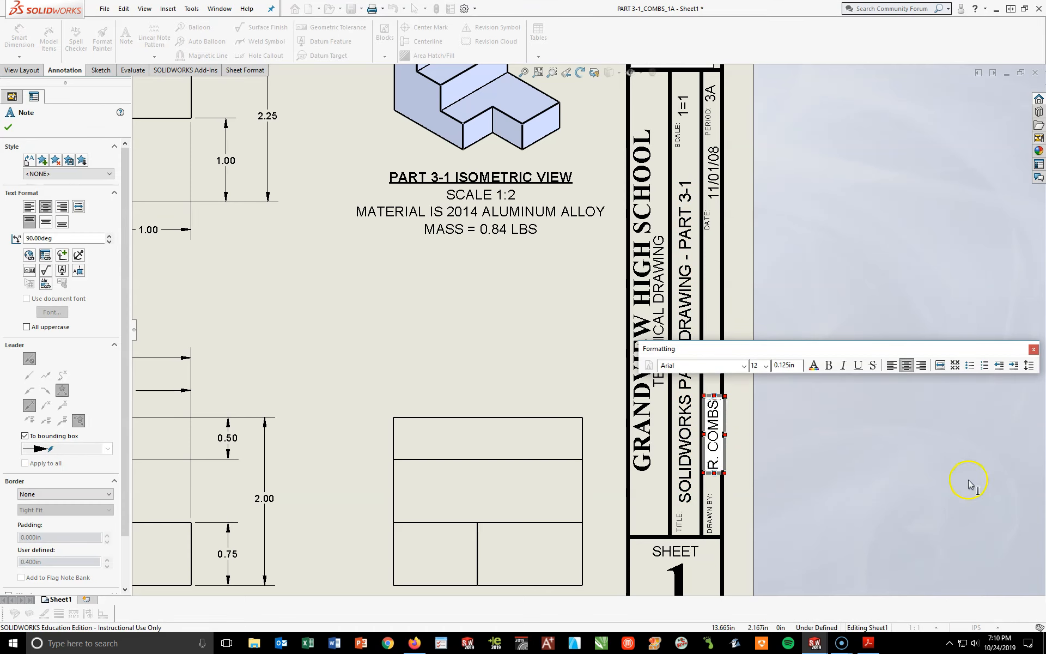
click(842, 516)
scroll(759, 483, down, 3)
drag(649, 404, 648, 423)
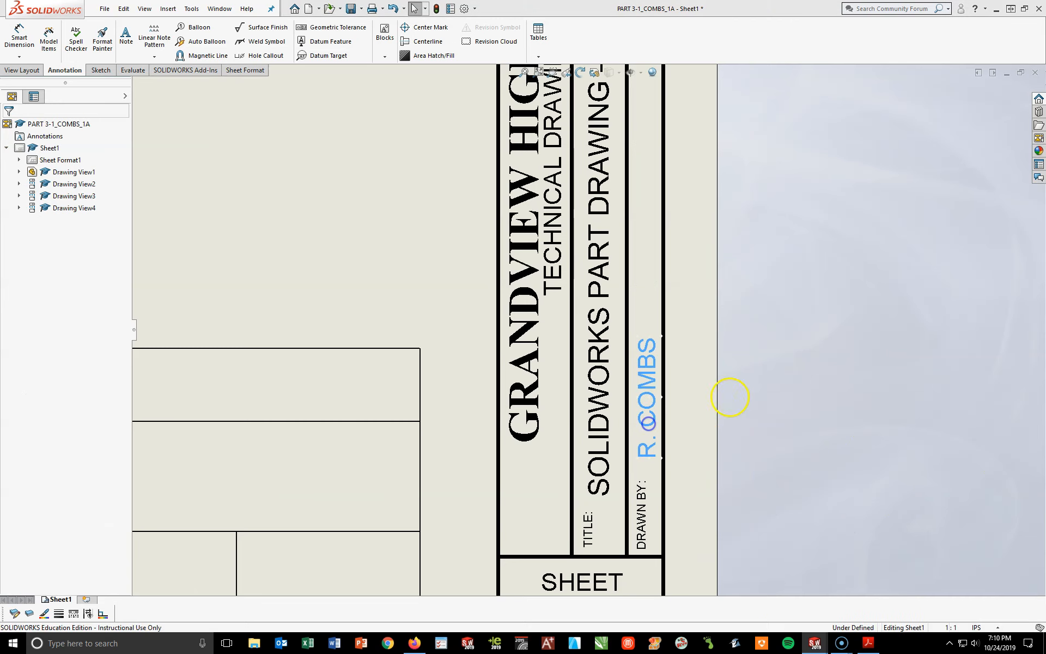
Step: Set the title block's date to 10/24/19 and nudge it closer to the DATE label
key(f)
scroll(597, 310, down, 5)
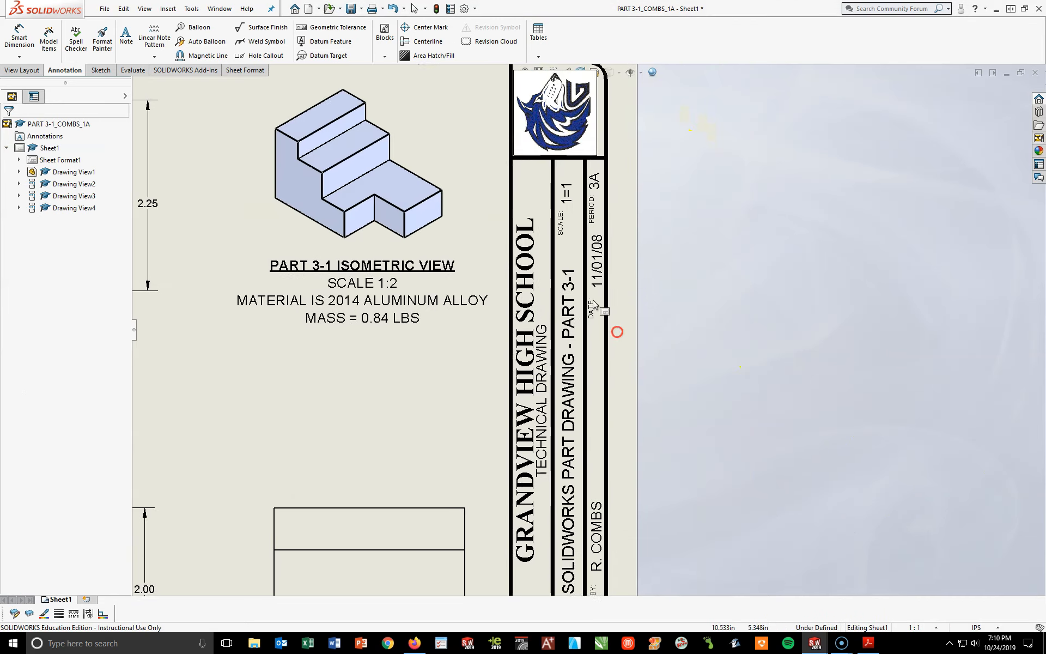
double_click(598, 271)
text(10/)
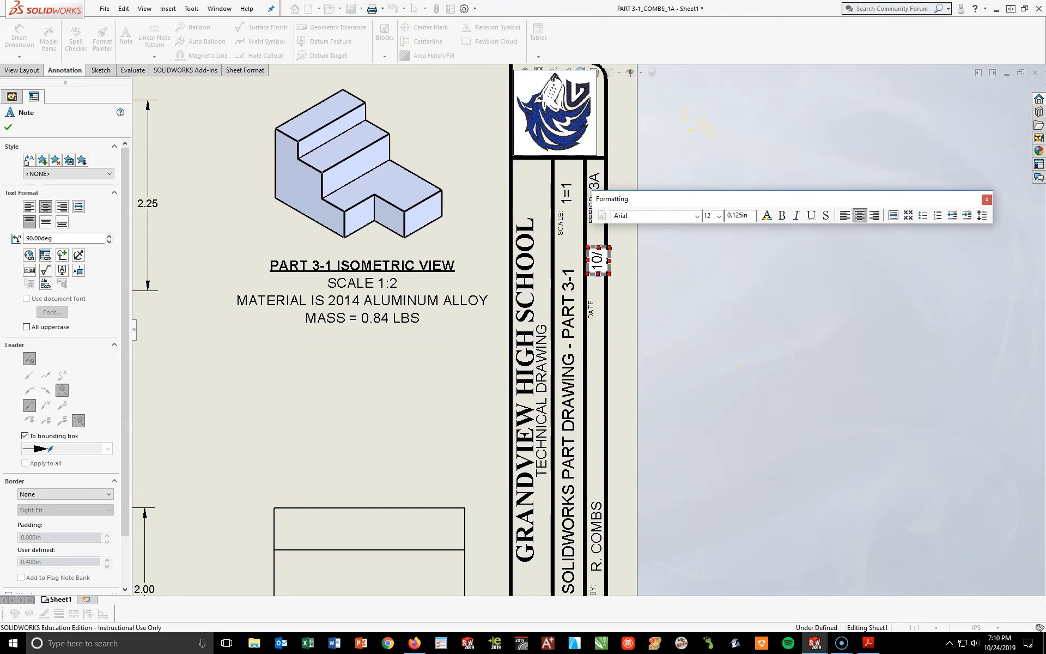
text(24/19)
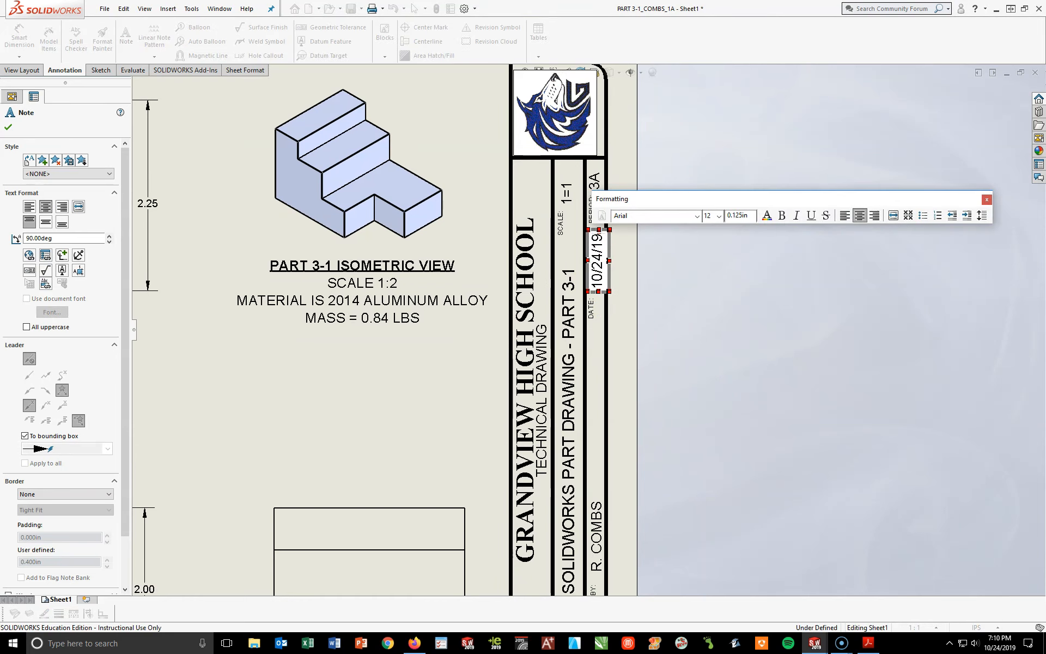
click(470, 303)
scroll(669, 327, down, 3)
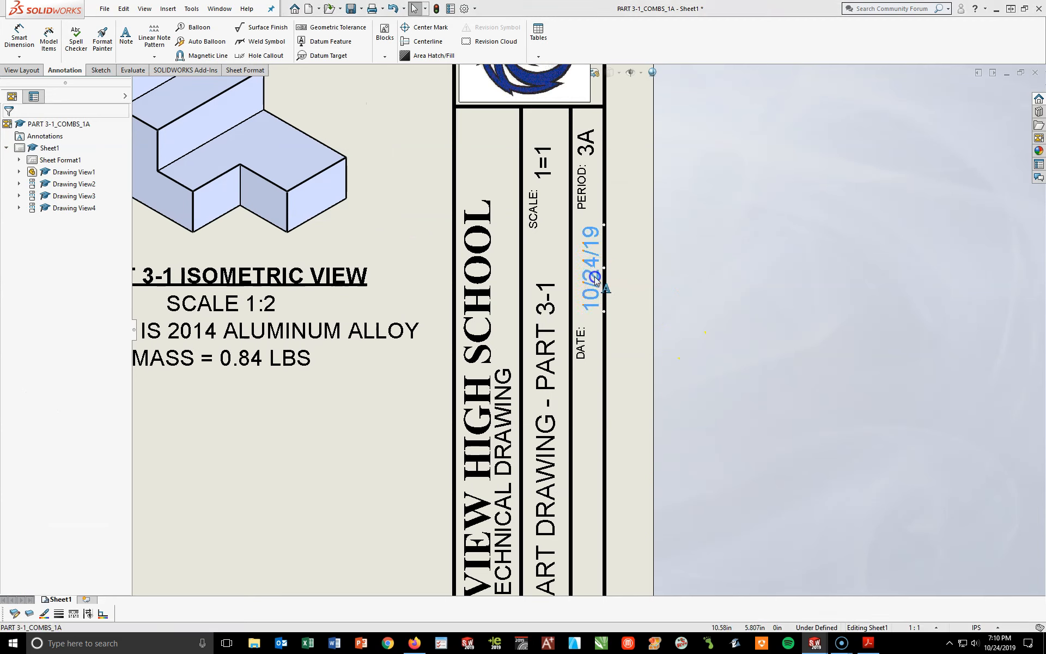
Step: Set the title block's period to 1A and show the whole sheet
double_click(588, 143)
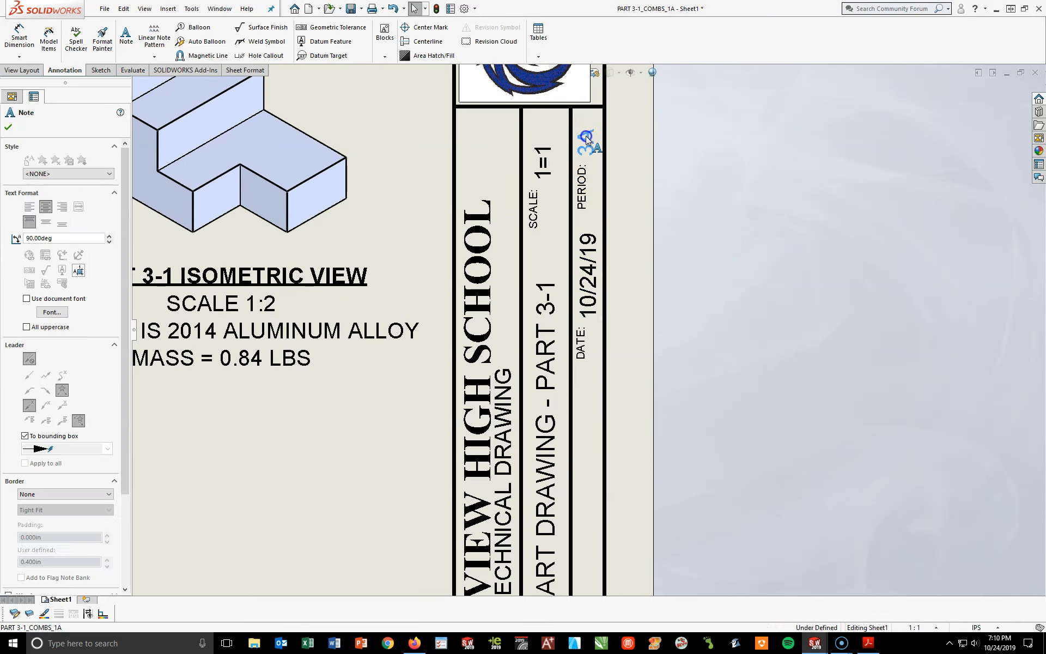
text(1A)
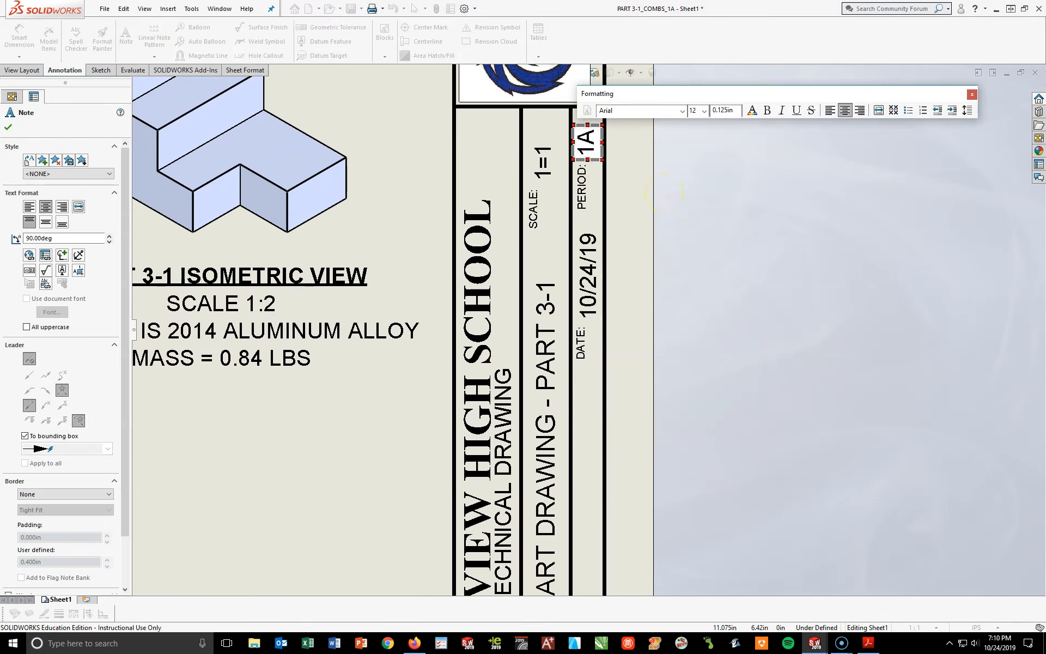
click(625, 187)
click(730, 240)
key(f)
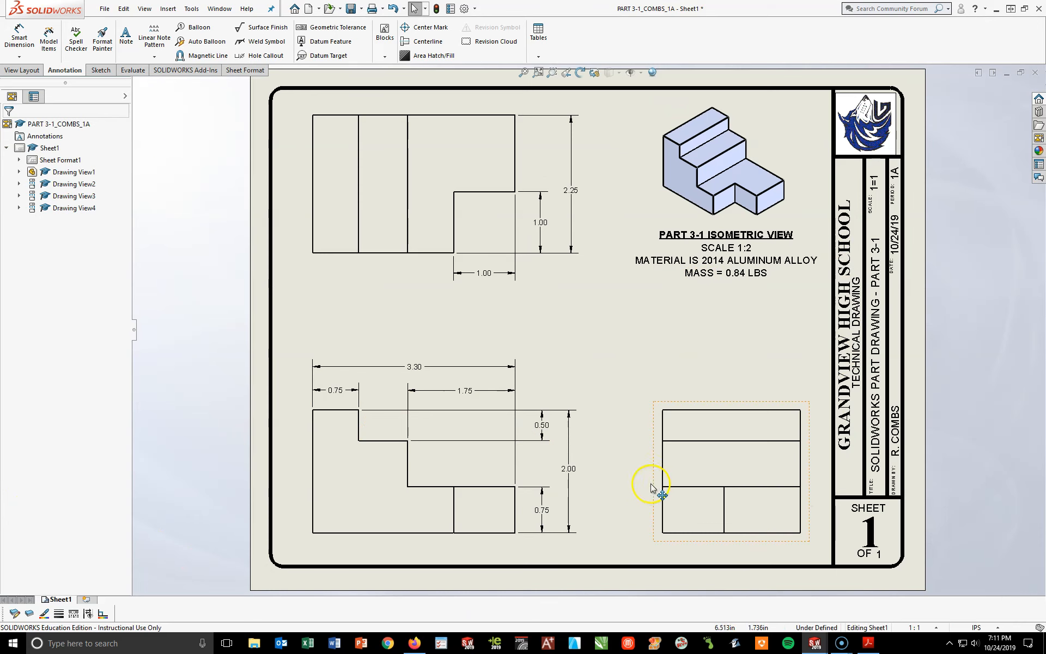
Step: Save the drawing in SLDDRW format in the 3D Parts folder, keeping the proposed file name
click(350, 9)
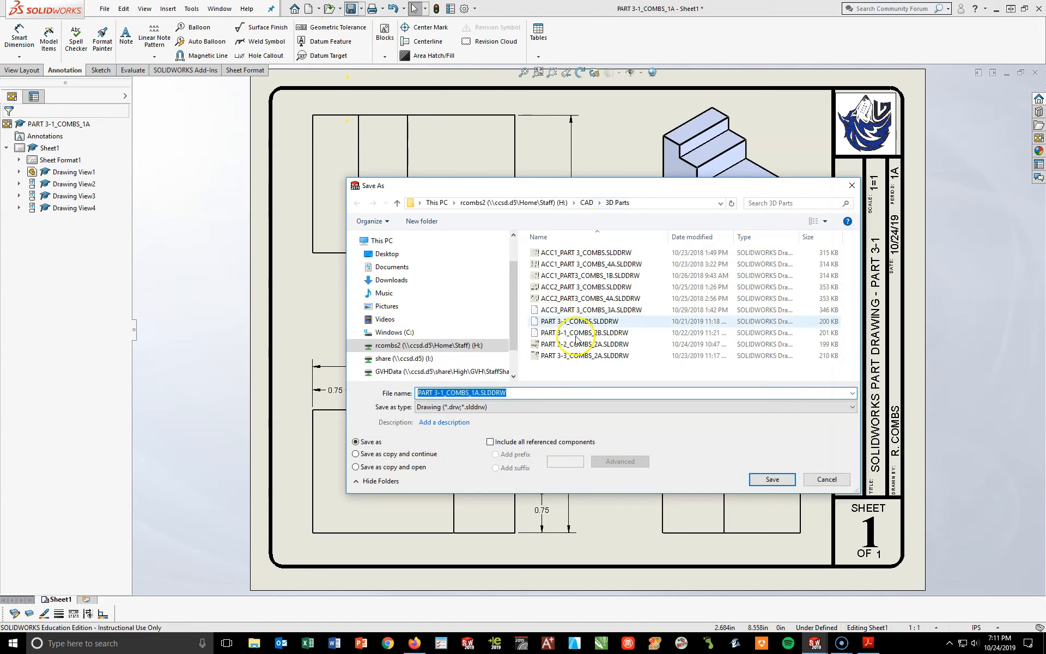
click(493, 392)
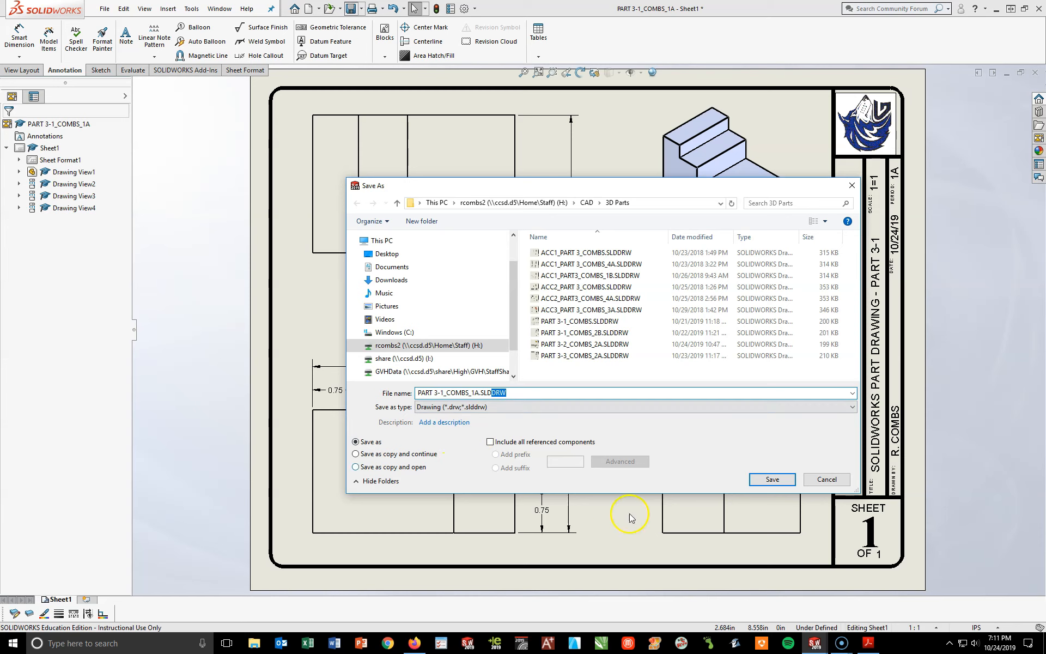
click(772, 479)
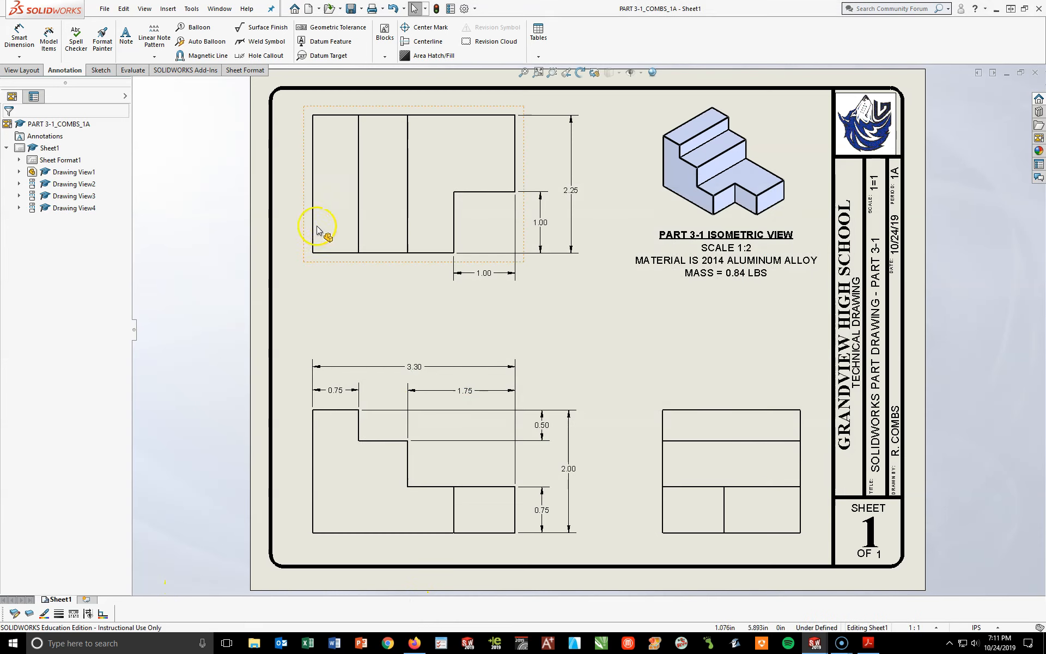
Step: Print one copy of the current sheet on the GVH-L108-TE-LAB printer
click(372, 9)
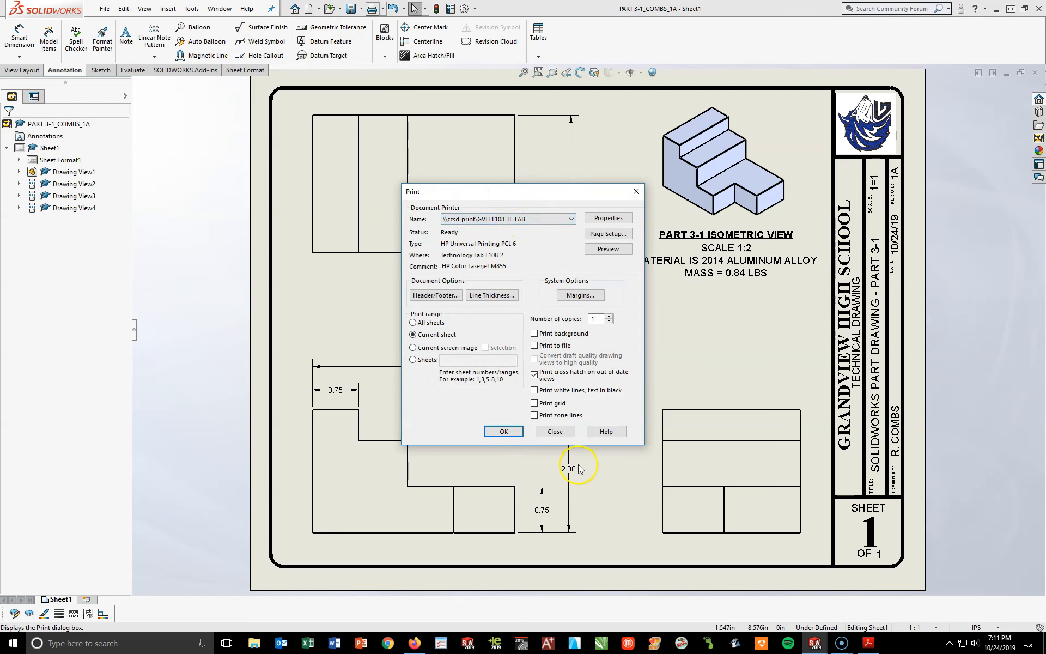
click(504, 431)
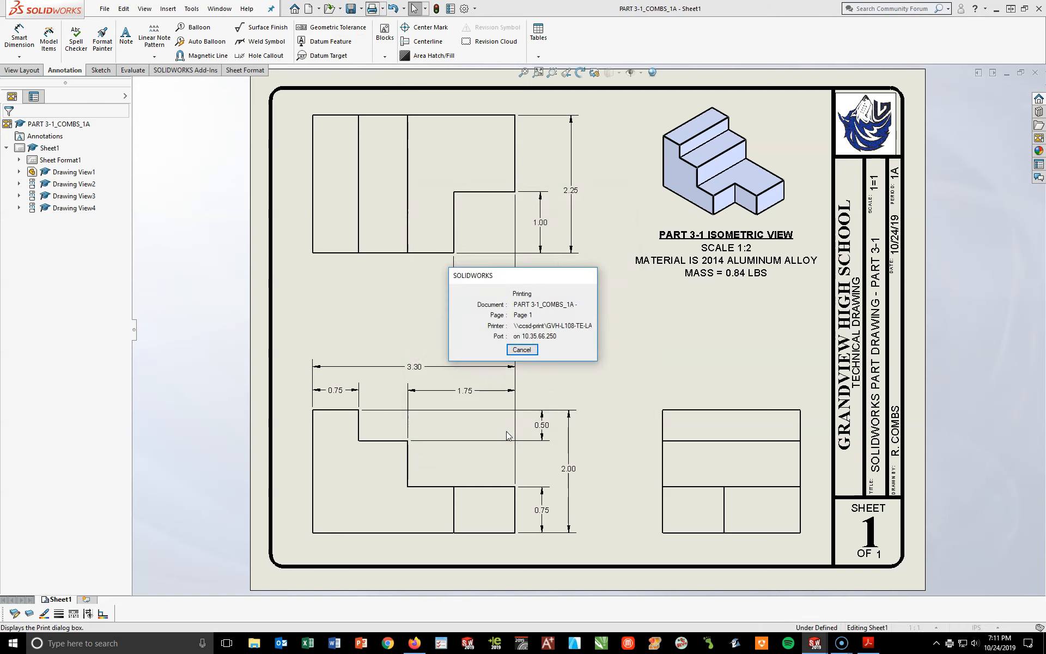